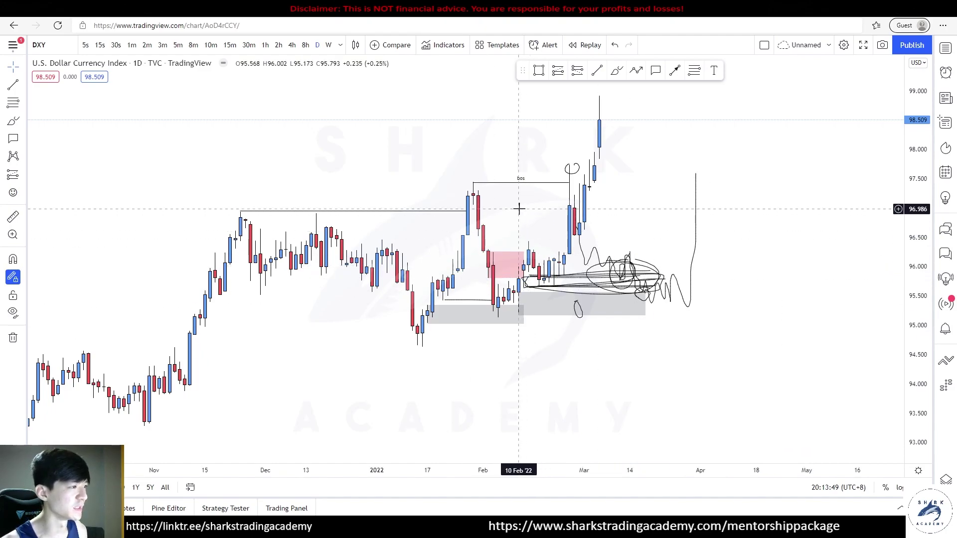
Step: Brush a line beneath the late-February DXY rally, a circle around its candles and an ellipse at the high above the bos level
left_click(618, 72)
key("ctrl+z")
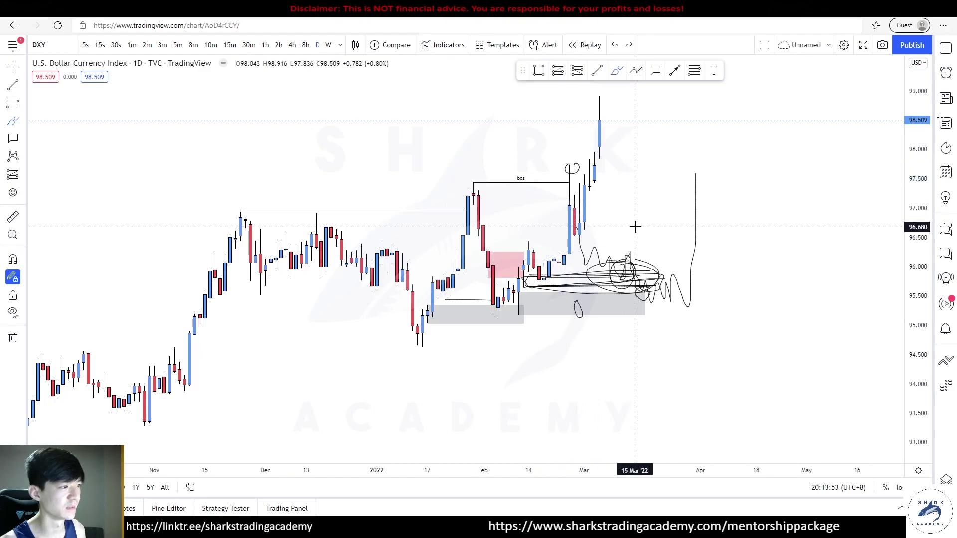
left_click_drag(546, 253, 635, 245)
mouse_move(554, 261)
left_mouse_down()
mouse_move(641, 271)
mouse_move(615, 286)
left_mouse_up()
key("ctrl+z")
left_click_drag(595, 231, 563, 200)
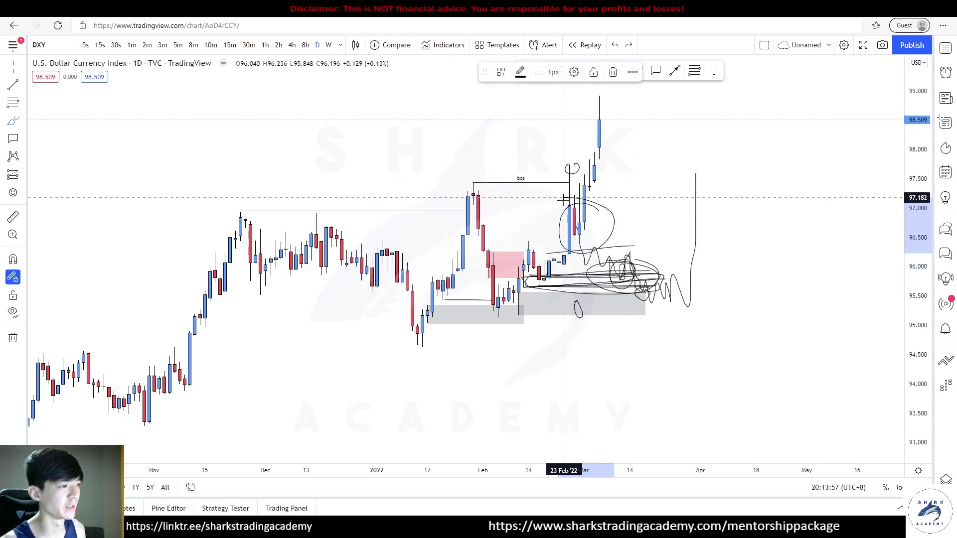
mouse_move(564, 162)
left_mouse_down()
mouse_move(627, 168)
mouse_move(579, 182)
left_mouse_up()
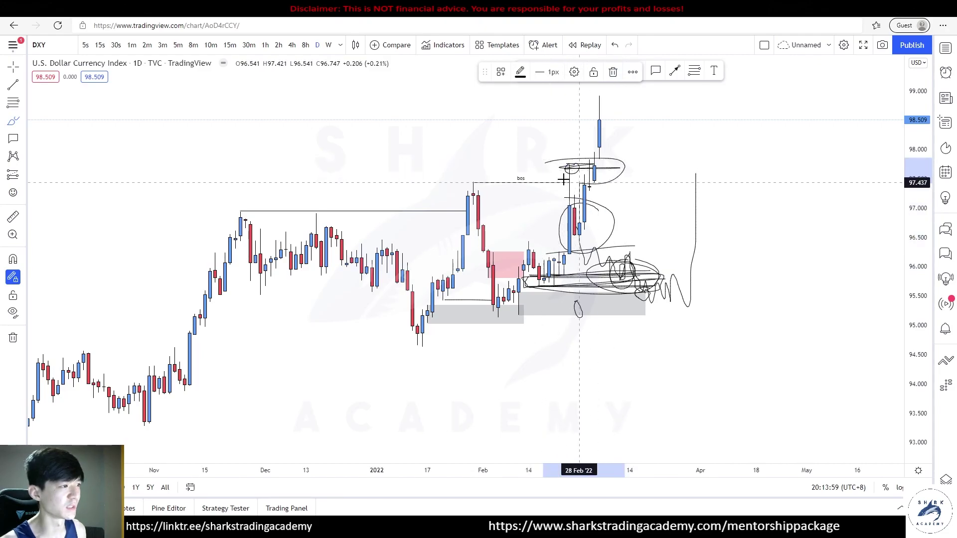
Step: Switch to the weekly timeframe, draw a rectangle from 18 May to 24 Aug 2020 at about 100.47–99.02 and apply the OB template
scroll(693, 199, "down", 5)
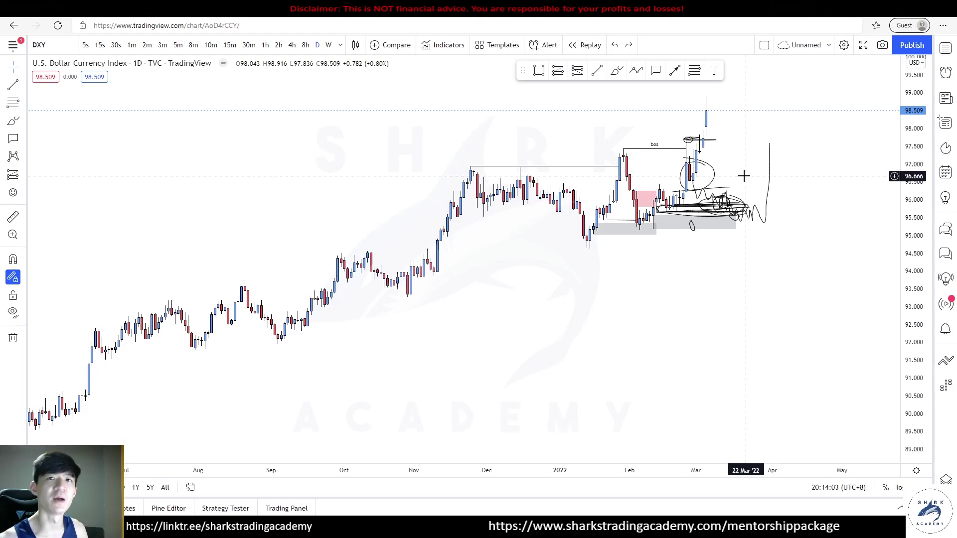
left_click(328, 45)
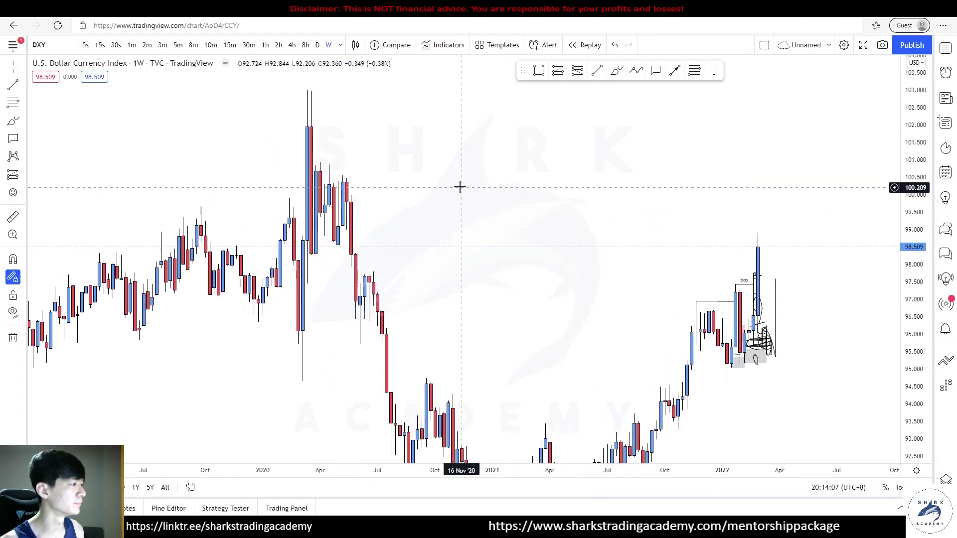
scroll(460, 187, "up", 3)
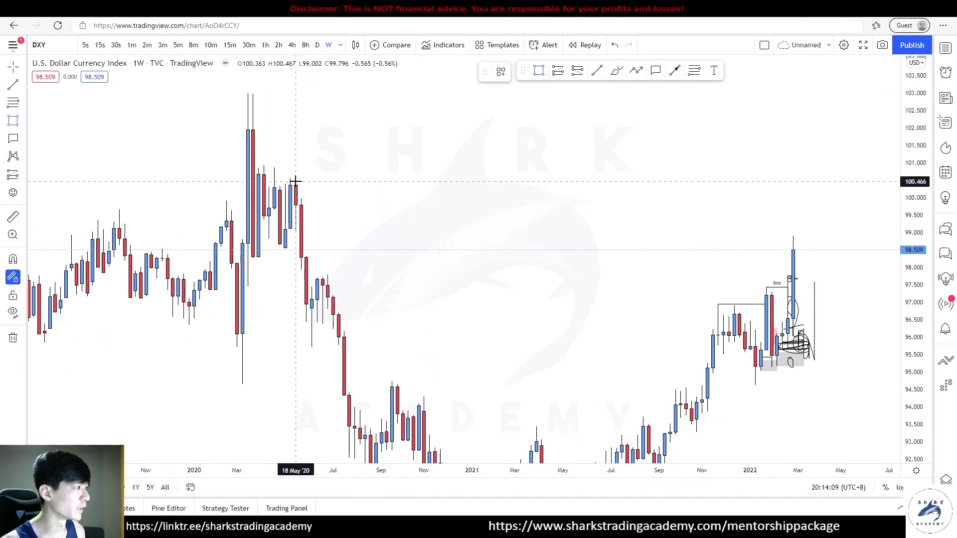
left_click_drag(296, 182, 369, 231)
right_click(371, 209)
mouse_move(436, 217)
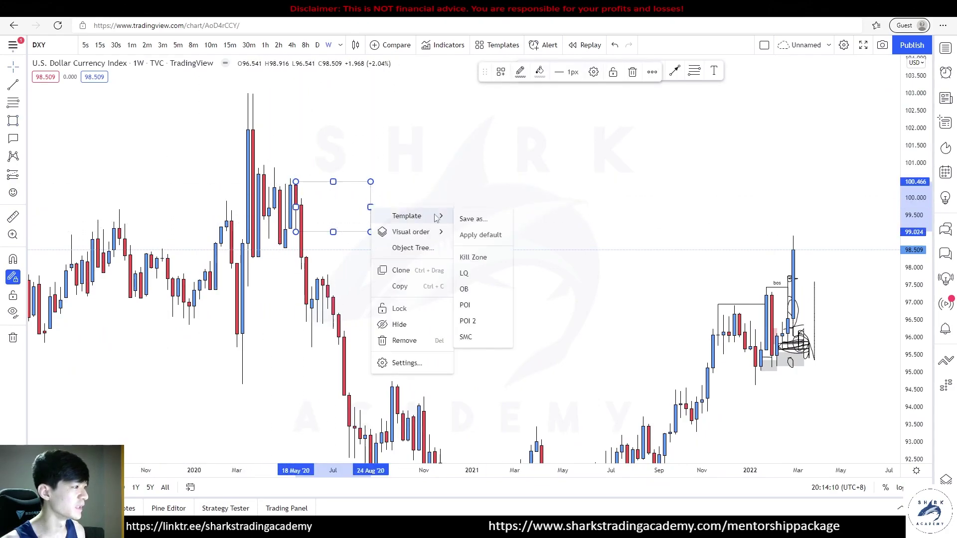
left_click(464, 289)
Step: Extend the order block to about late June 2022 and adjust its price range to about 99.0–100.0
left_click_drag(371, 207, 840, 207)
left_click_drag(296, 234, 481, 218)
left_click(314, 154)
left_click(481, 209)
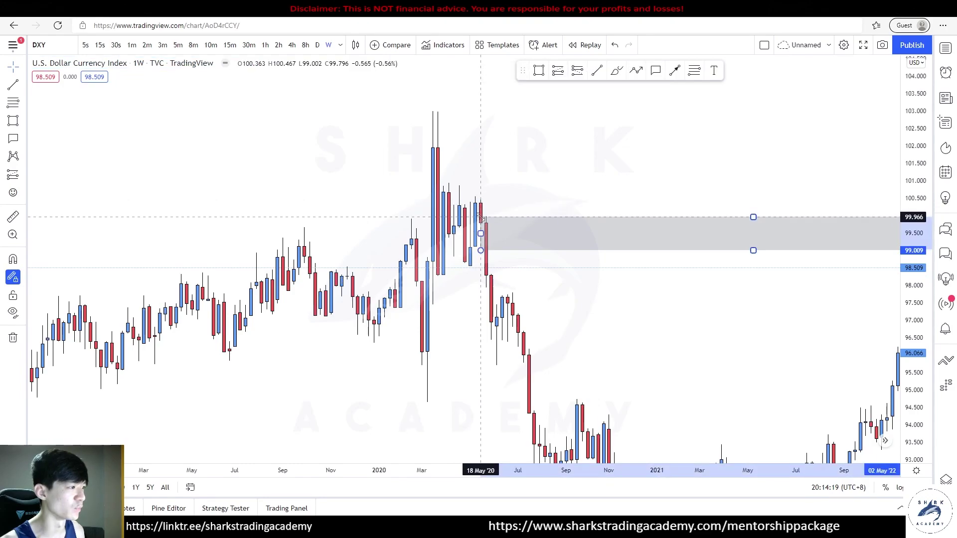
left_click_drag(560, 196, 459, 135)
left_click_drag(630, 261, 392, 250)
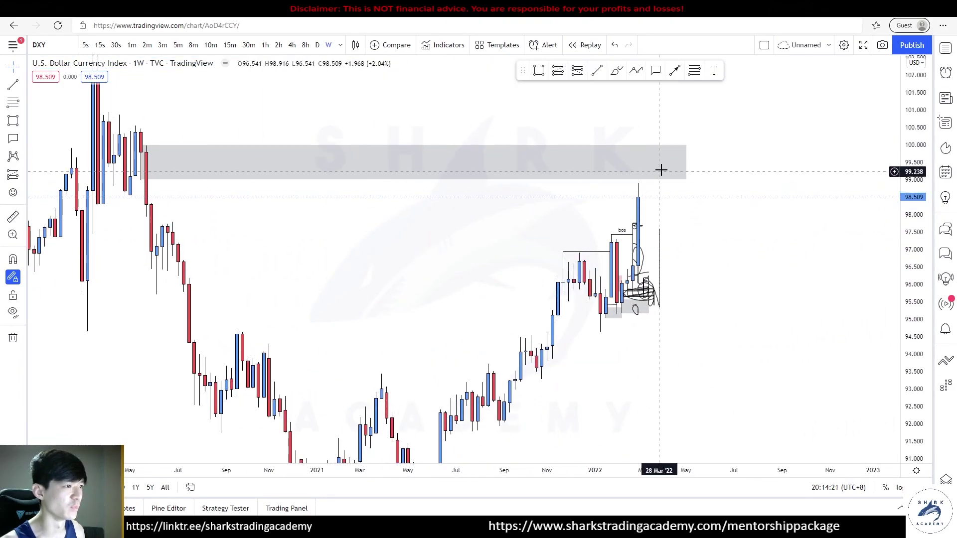
left_click_drag(685, 163, 728, 163)
left_click(617, 70)
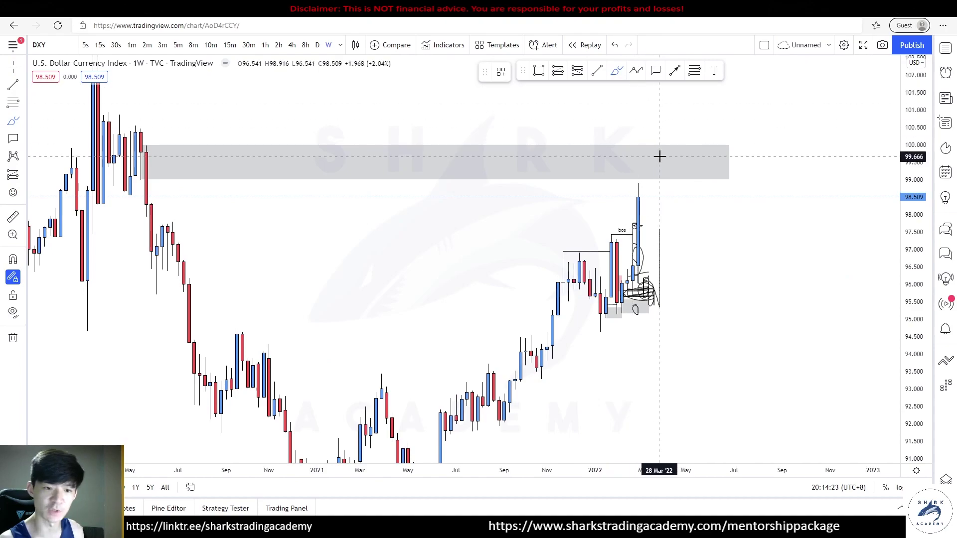
scroll(673, 160, "down", 3)
mouse_move(686, 173)
left_mouse_down()
mouse_move(676, 183)
mouse_move(680, 170)
left_mouse_up()
key("ctrl+z")
Step: Measure the distance from the current price to the order block's lower edge
mouse_move(915, 271)
left_mouse_down()
mouse_move(817, 154)
mouse_move(810, 75)
left_mouse_up()
left_click_drag(781, 215, 786, 252)
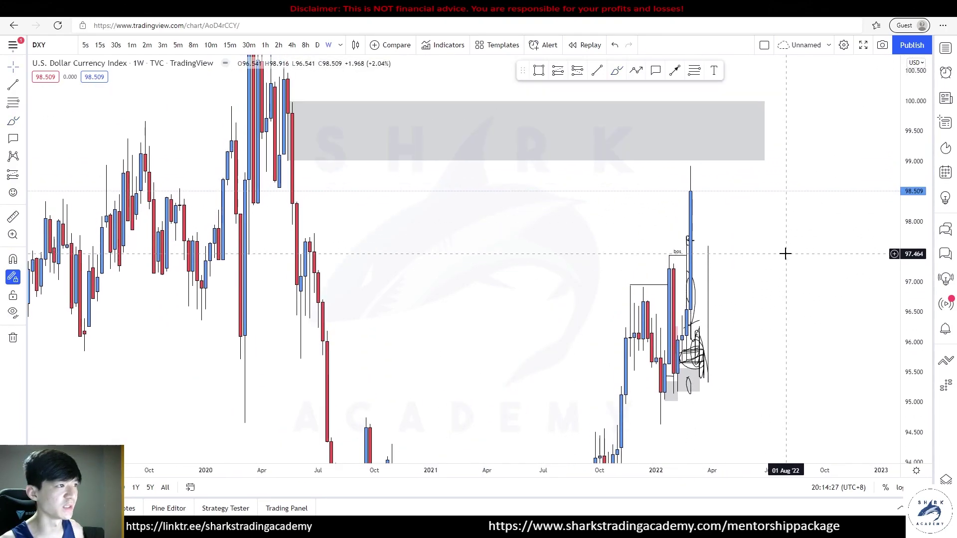
scroll(708, 222, "up", 2)
left_click(663, 192, "shift")
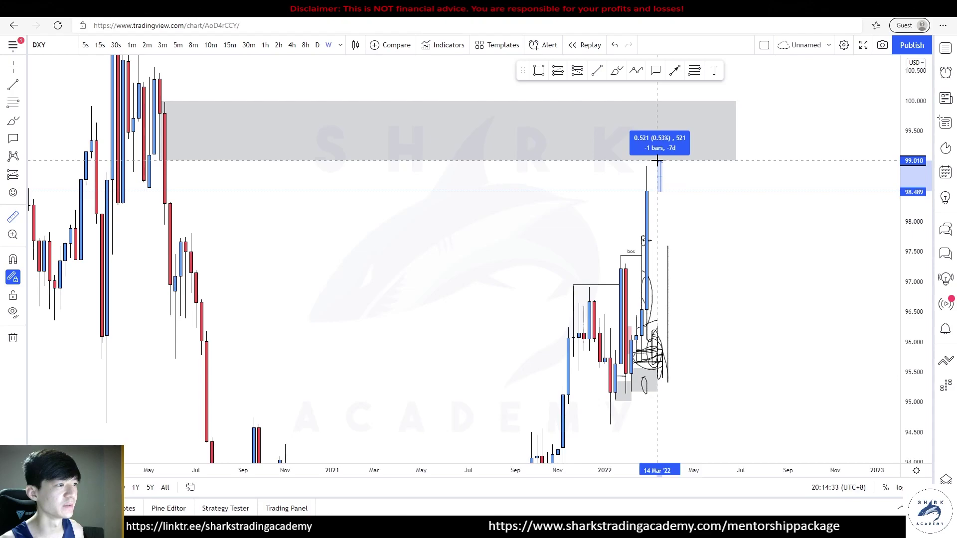
left_click(658, 162)
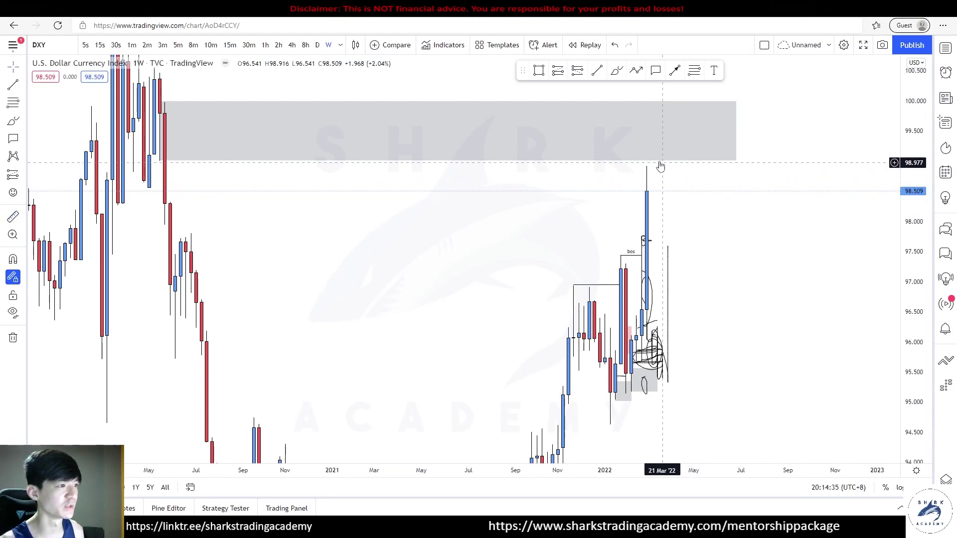
Step: Draw a horizontal line from the March 2020 low at about 94.65 to the candle that breaks it in July 2020
scroll(566, 270, "down", 3)
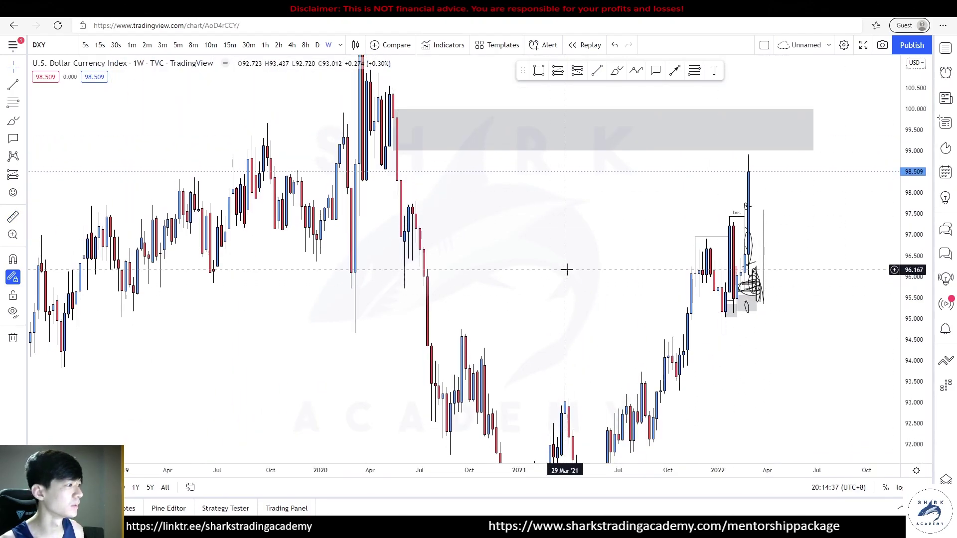
left_click_drag(566, 269, 635, 270)
left_click(415, 334)
left_click(495, 334)
left_click(514, 299)
left_click_drag(915, 251, 915, 340)
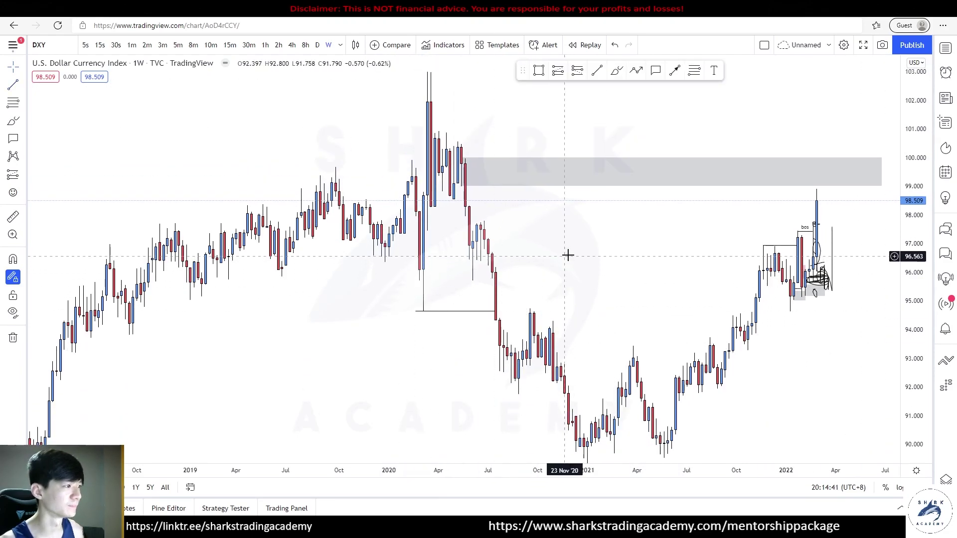
scroll(567, 255, "right", 10)
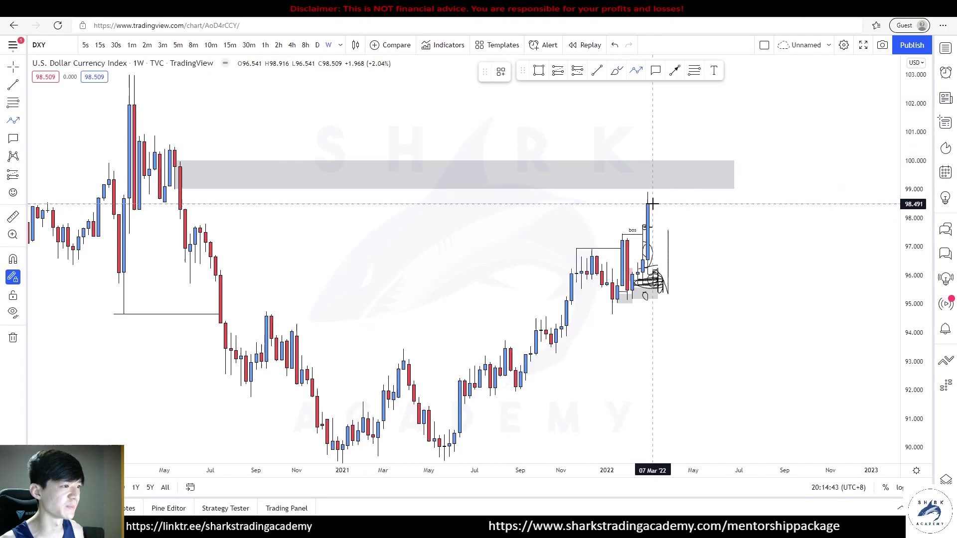
left_click(652, 203)
left_click(672, 244)
key("Escape")
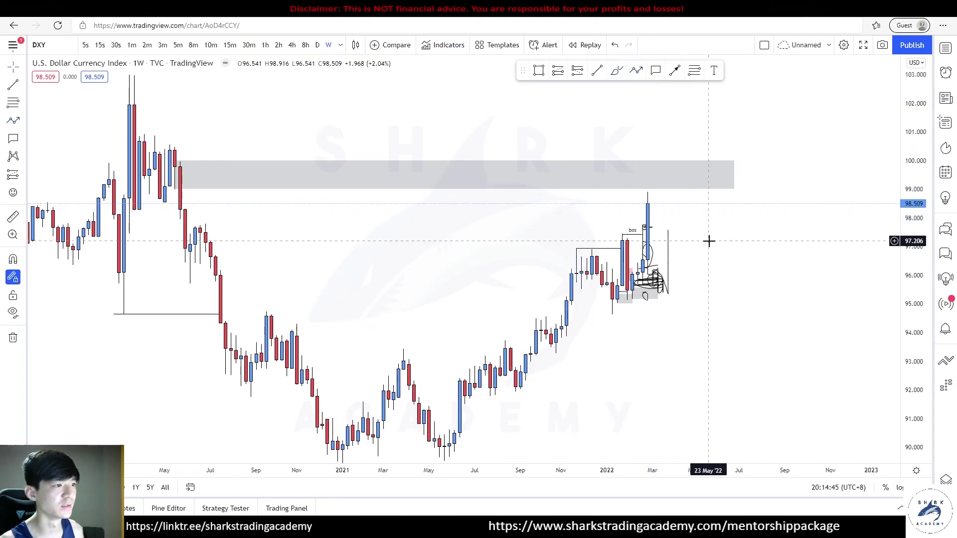
Step: Examine the order block's origin candle and where the latest weekly candle stands relative to the zone
scroll(577, 145, "down", 1)
left_click(245, 172)
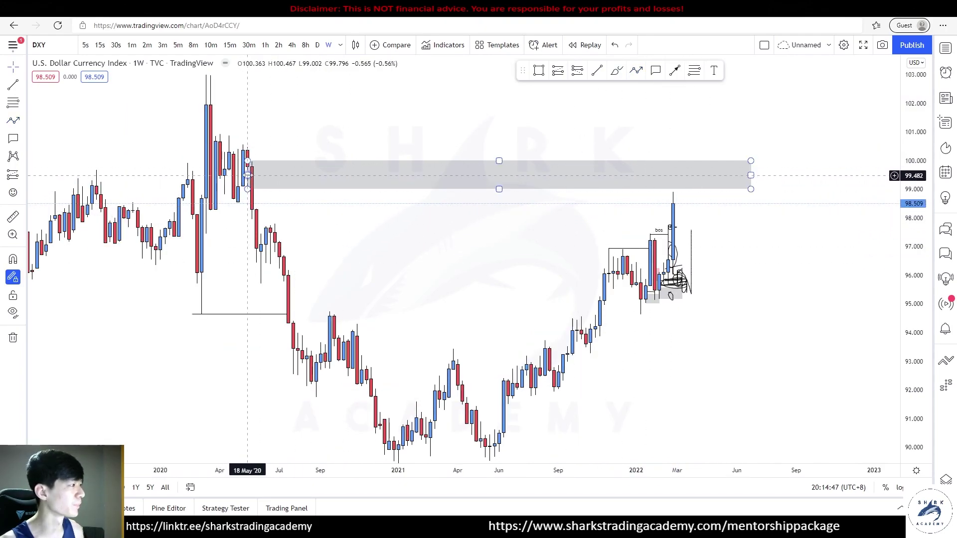
left_click(309, 142)
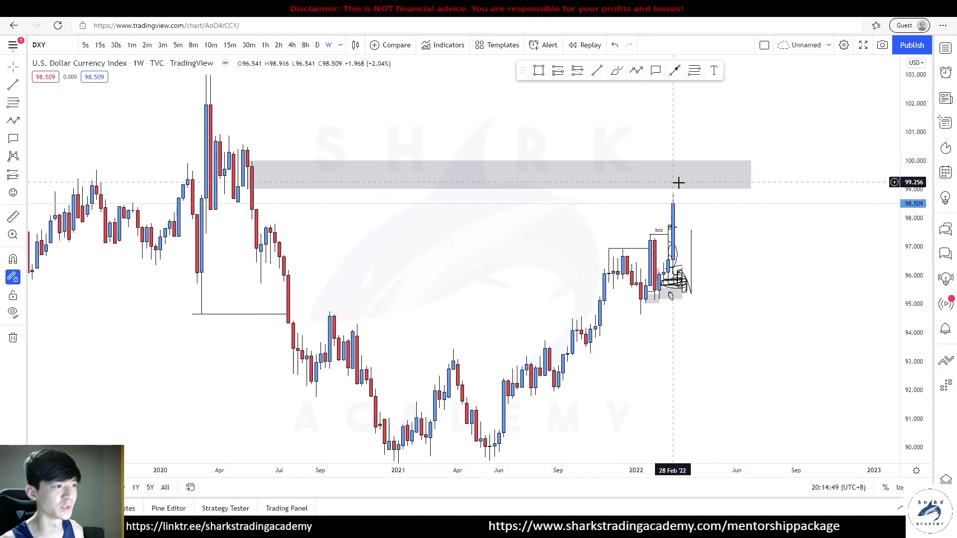
left_click_drag(709, 137, 712, 172)
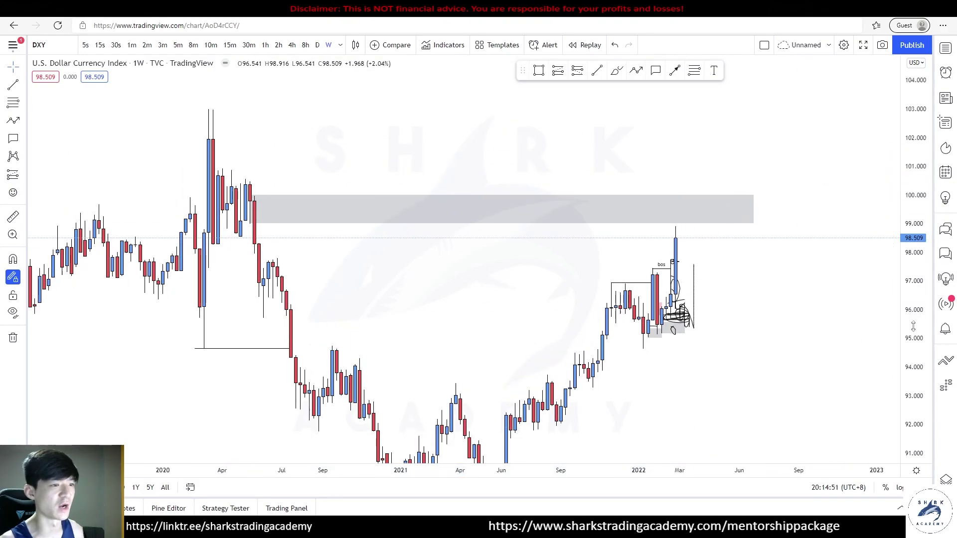
left_click_drag(912, 325, 912, 245)
left_click_drag(787, 301, 810, 308)
scroll(648, 279, "up", 1)
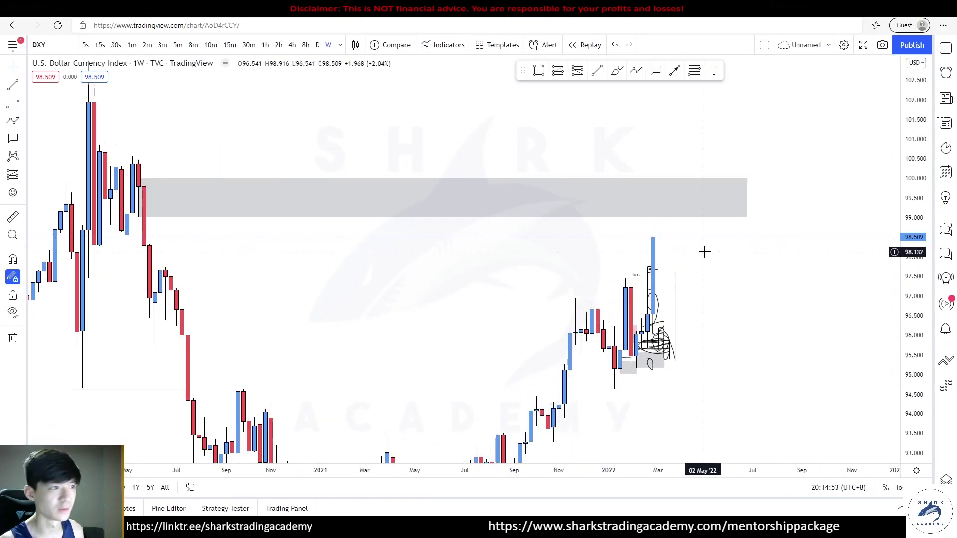
Step: Try several brush marks around the latest candle's high and the order block, undoing each one
mouse_move(664, 202)
left_mouse_down()
mouse_move(638, 211)
mouse_move(646, 218)
mouse_move(644, 196)
left_mouse_up()
key("ctrl+z")
key("ctrl+z")
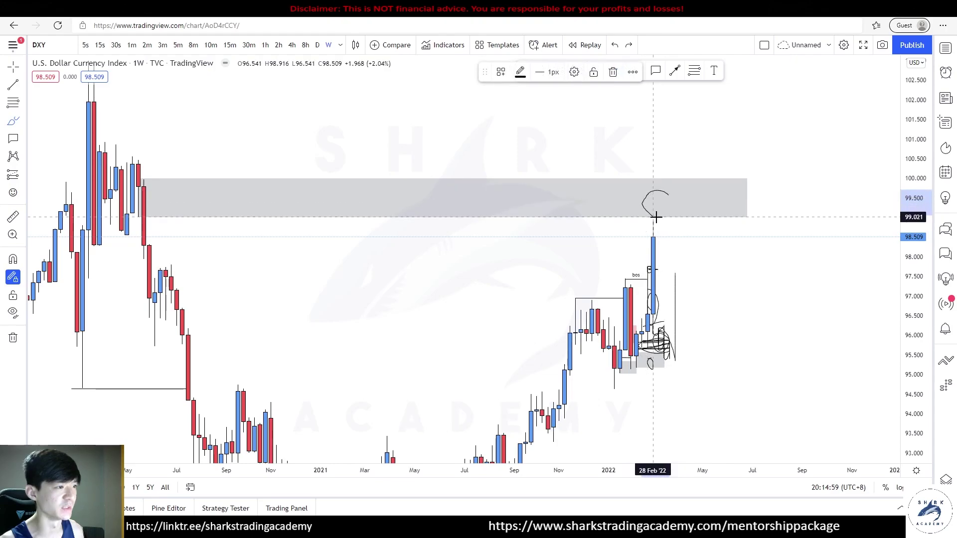
key("ctrl+z")
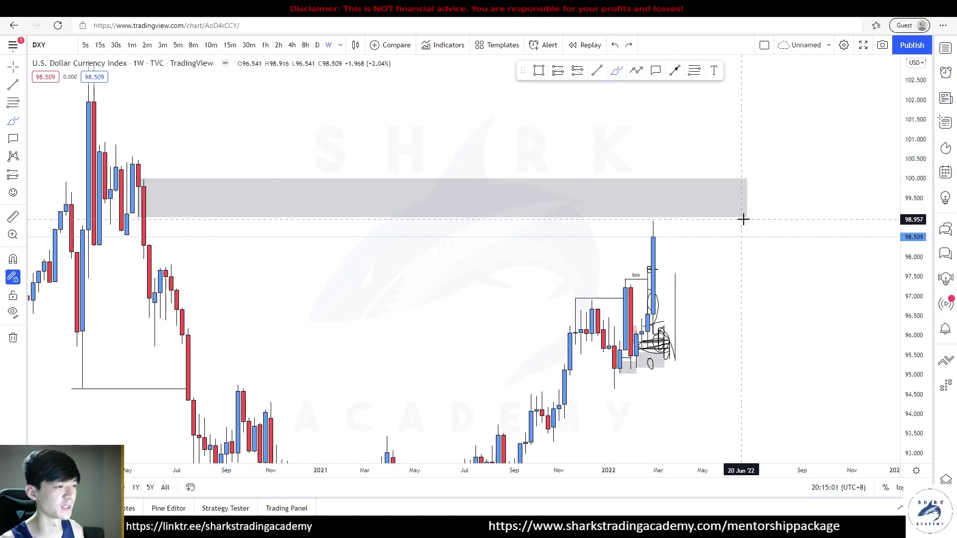
left_click_drag(655, 209, 678, 239)
key("ctrl+z")
left_click_drag(625, 212, 667, 213)
key("ctrl+z")
left_click_drag(162, 185, 226, 154)
key("ctrl+z")
Step: Brush a downward diagonal stroke out of the order block above the latest candle and a large down arrow beyond the zone's end
left_click_drag(639, 202, 685, 237)
key("ctrl+z")
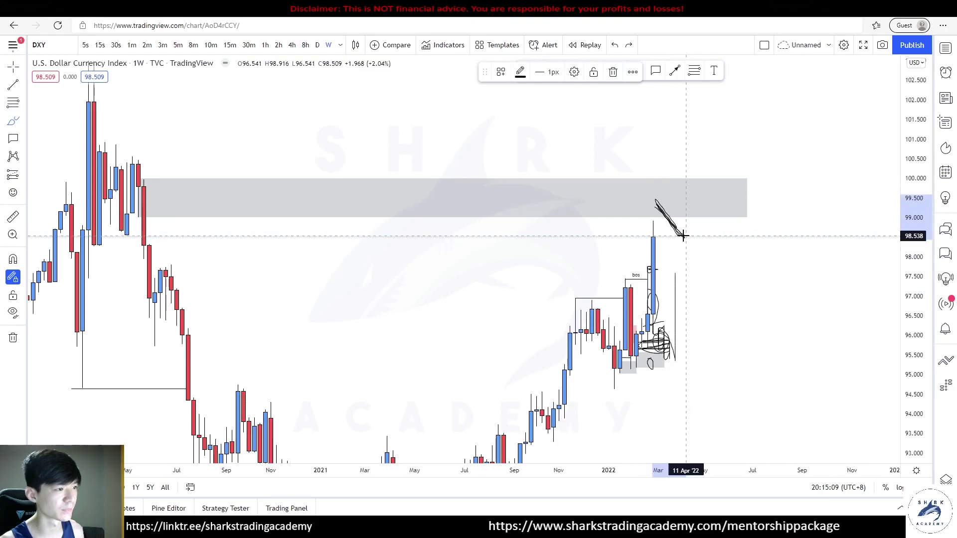
left_click_drag(774, 184, 792, 240)
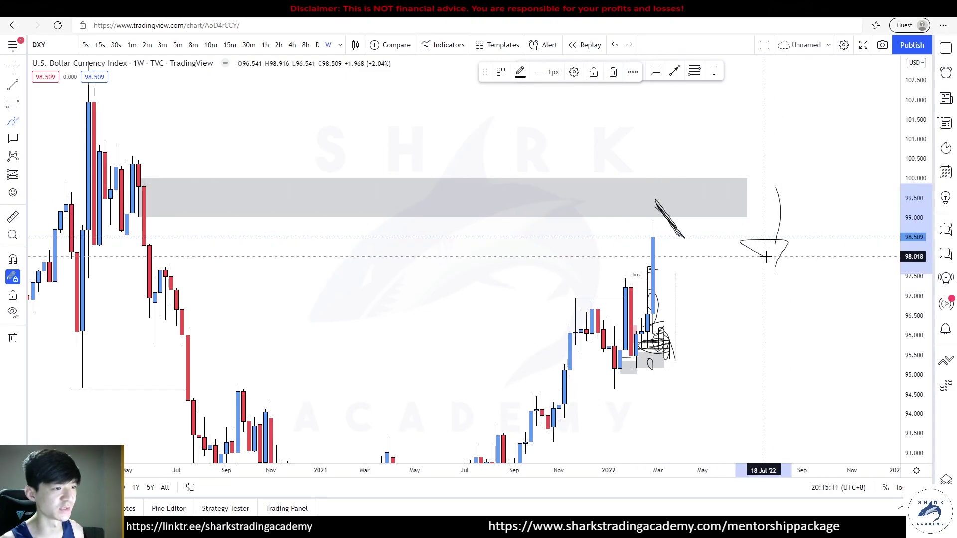
scroll(774, 269, "down", 3)
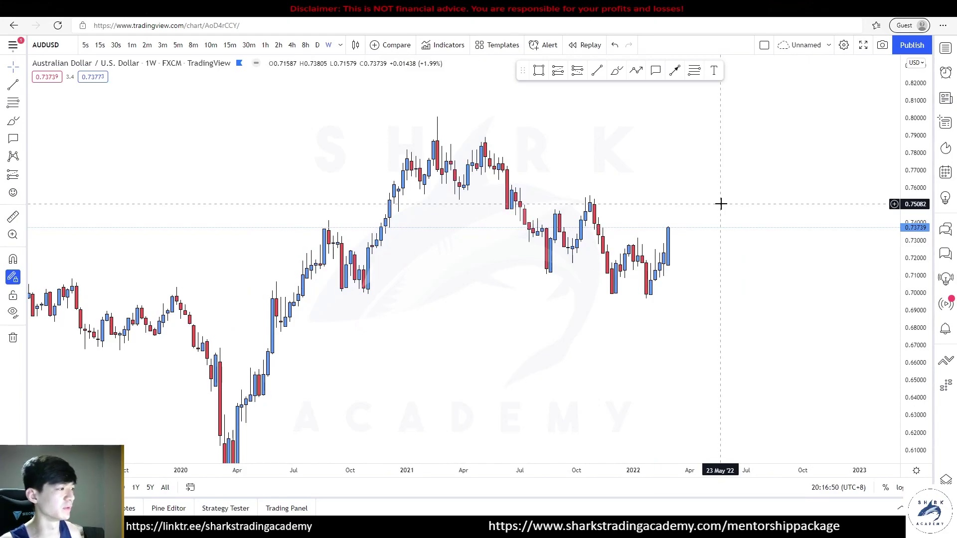
Step: Trace the weekly AUDUSD swing highs and lows with a path from the early-2021 high to the latest candle
left_click_drag(659, 217, 613, 237)
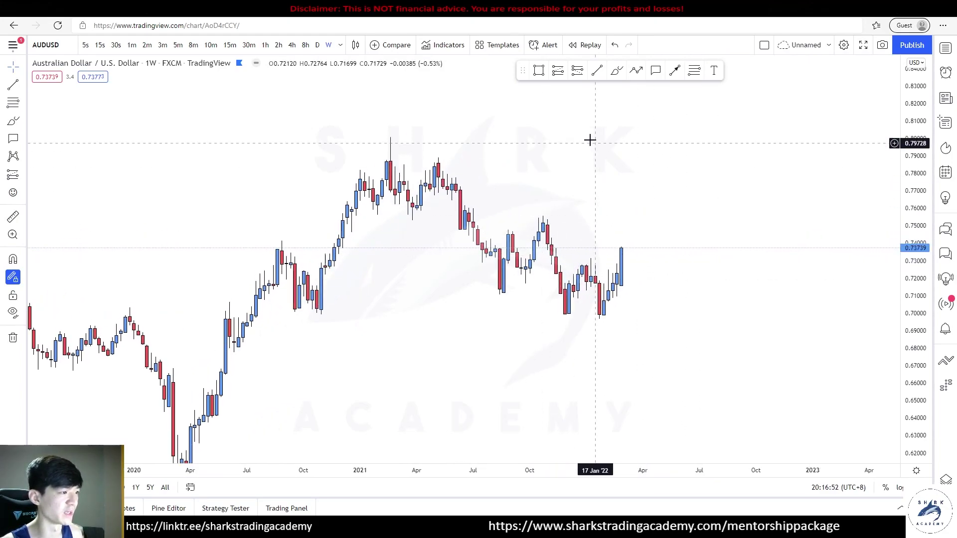
left_click(391, 146)
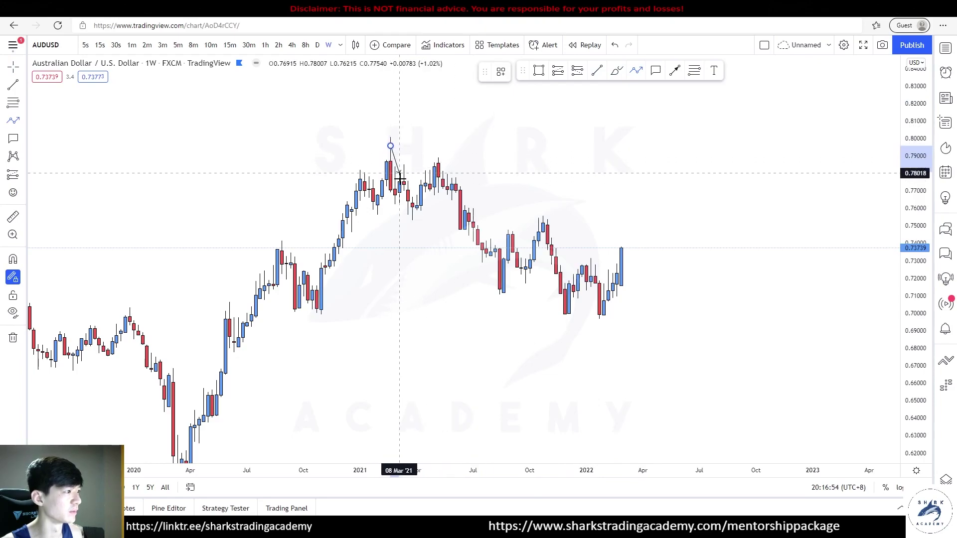
left_click(408, 216)
left_click(495, 297)
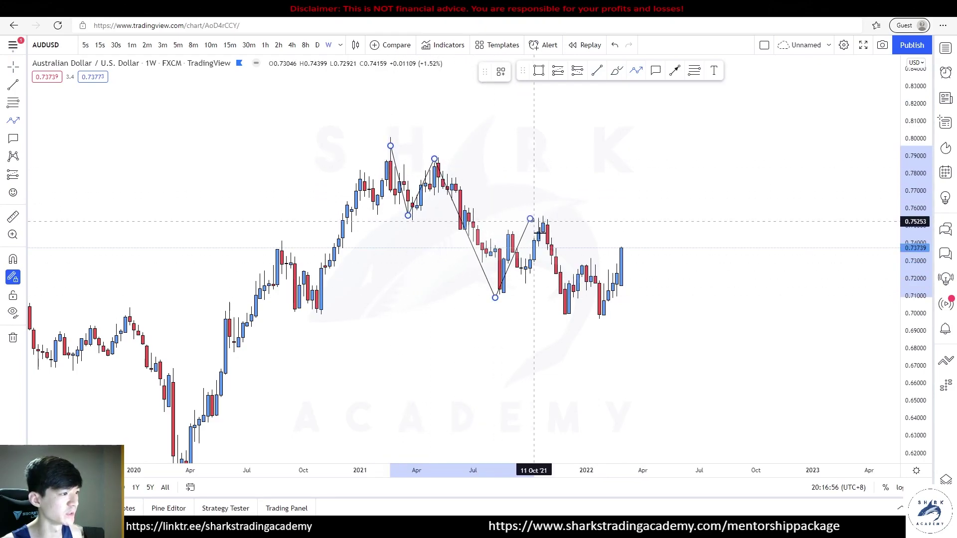
left_click(529, 218)
left_click(569, 324)
left_click(604, 320)
left_click(621, 250)
key("Escape")
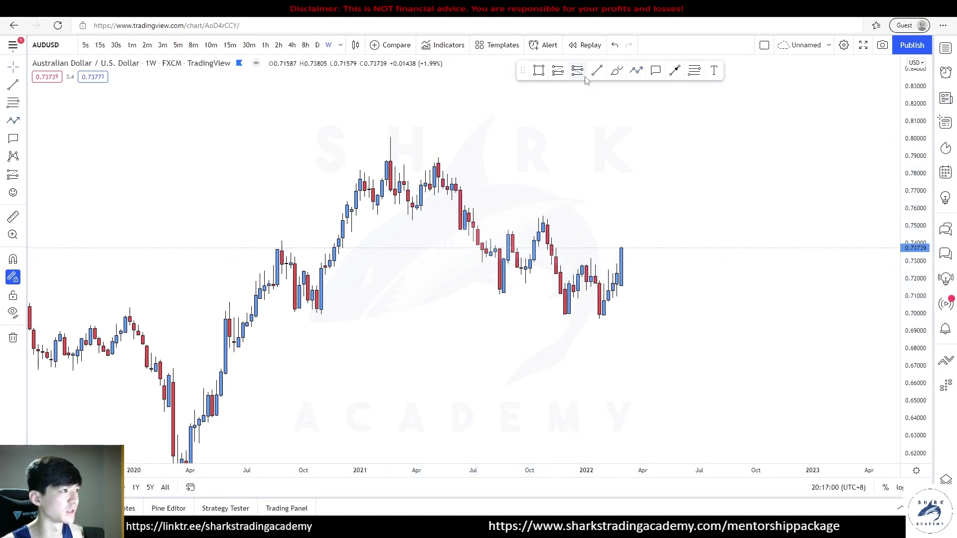
Step: Draw a horizontal trend line at 0.73173 from 10 Jan to 28 Feb 2022 and apply the choch template
left_click_drag(591, 257, 620, 258)
right_click(621, 259)
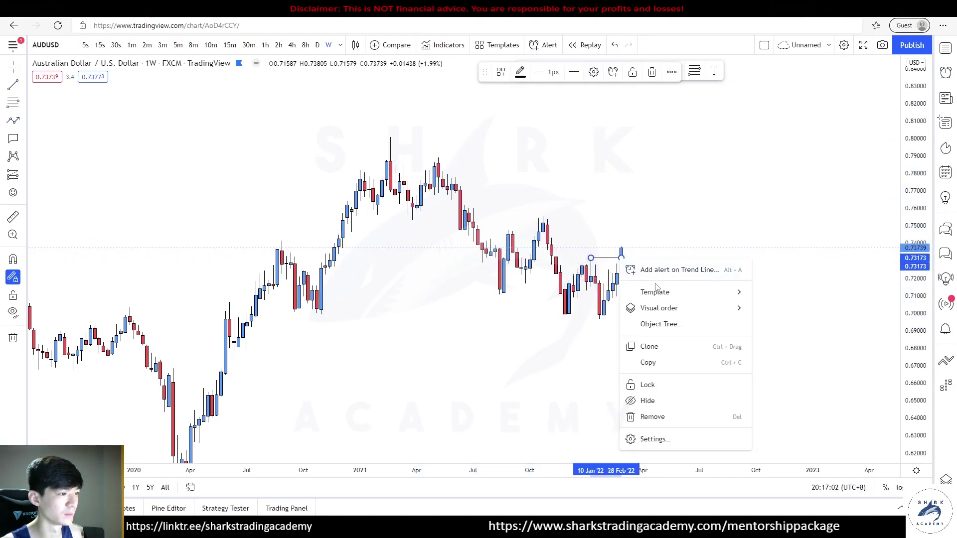
mouse_move(698, 292)
left_click(781, 397)
scroll(728, 220, "up", 3)
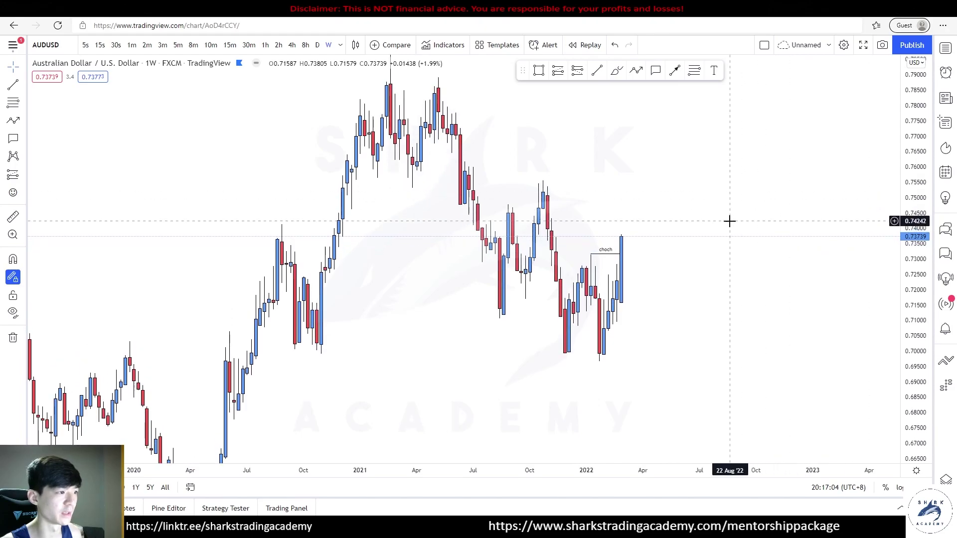
Step: Draw a grey supply zone from the late-October 2021 high, covering about 0.7555 to 0.7460 and reaching July 2022
left_click(564, 229)
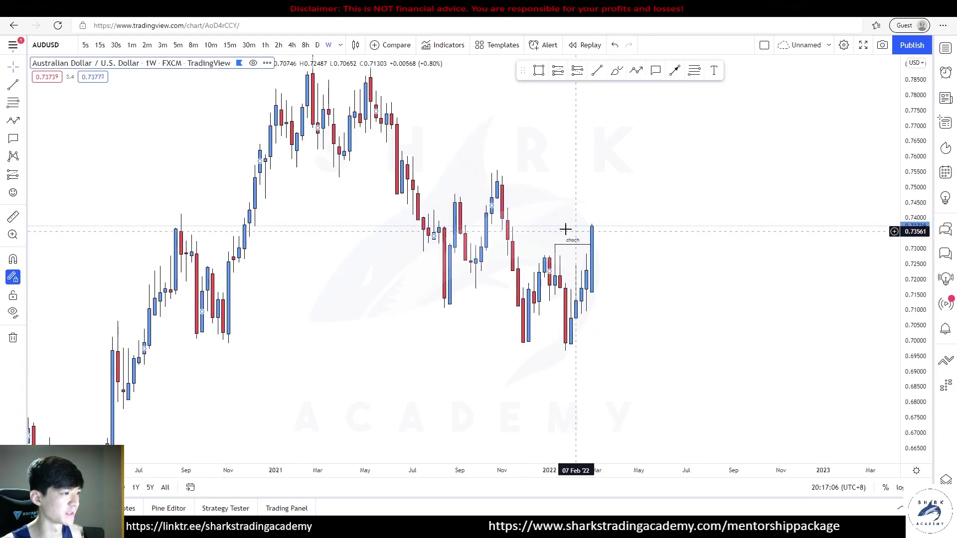
left_click(497, 170)
left_click(692, 199)
mouse_move(719, 260)
left_mouse_down()
mouse_move(645, 234)
mouse_move(586, 247)
left_mouse_up()
scroll(541, 250, "up", 2)
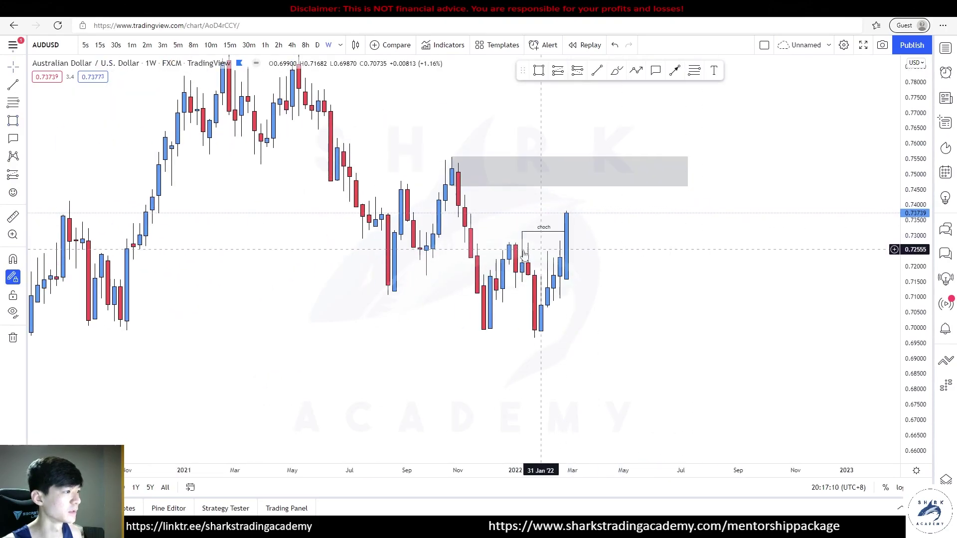
scroll(603, 260, "up", 3)
scroll(602, 260, "down", 2)
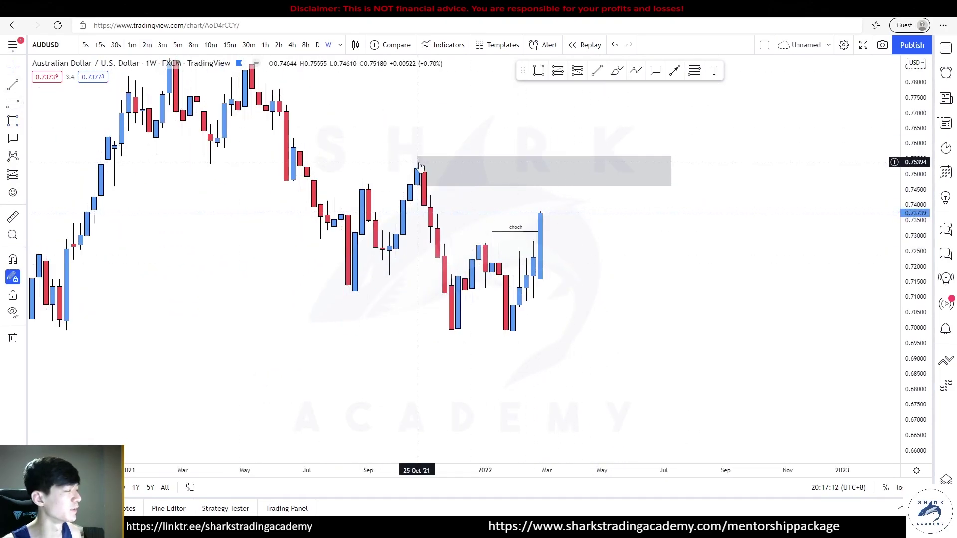
Step: Sketch a projection path from the latest weekly candle down to about 0.7200 and up into the supply zone, and delete it
left_click(636, 70)
left_click(547, 214)
left_click(567, 268)
double_click(594, 183)
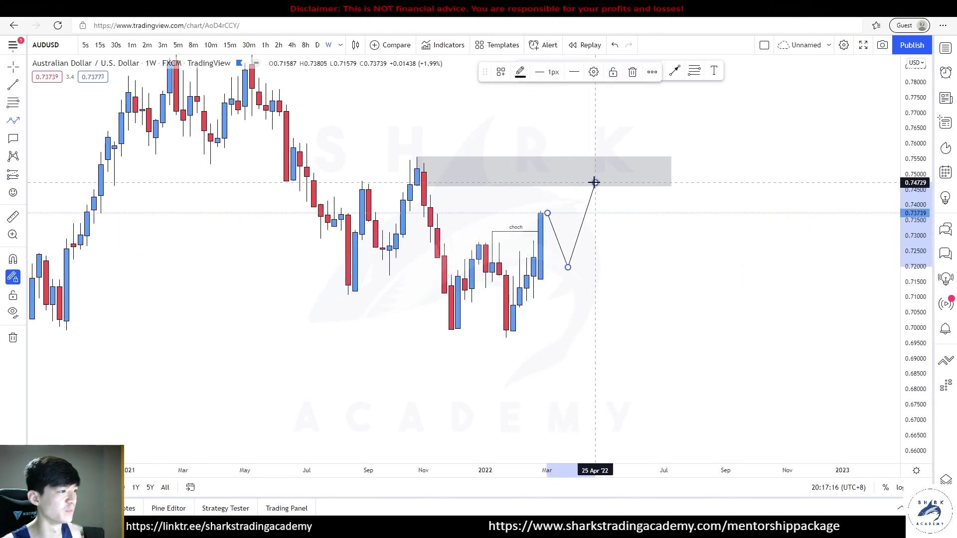
key("Delete")
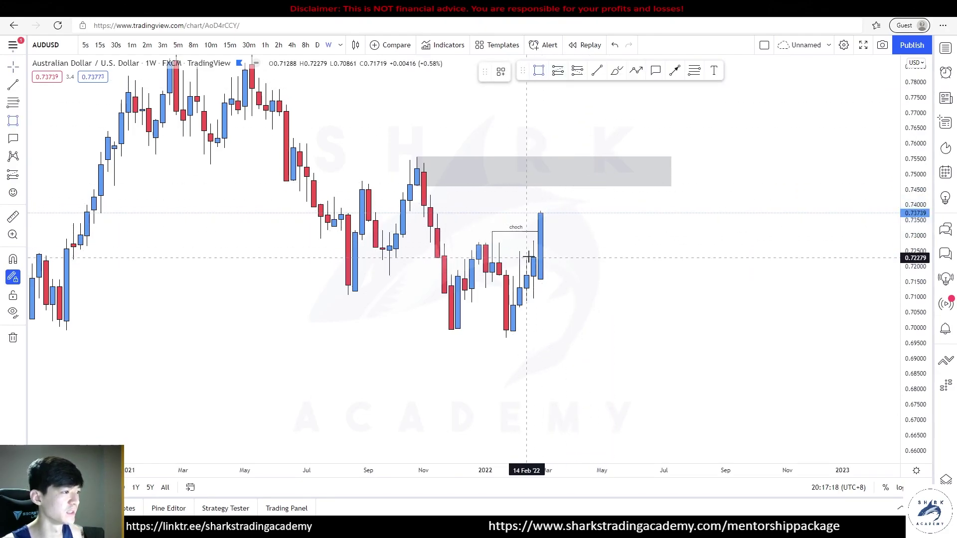
Step: Draw a grey demand zone from 21 Feb to August 2022 covering 0.72863 to 0.71582, and switch to the daily chart
left_click_drag(533, 240, 698, 278)
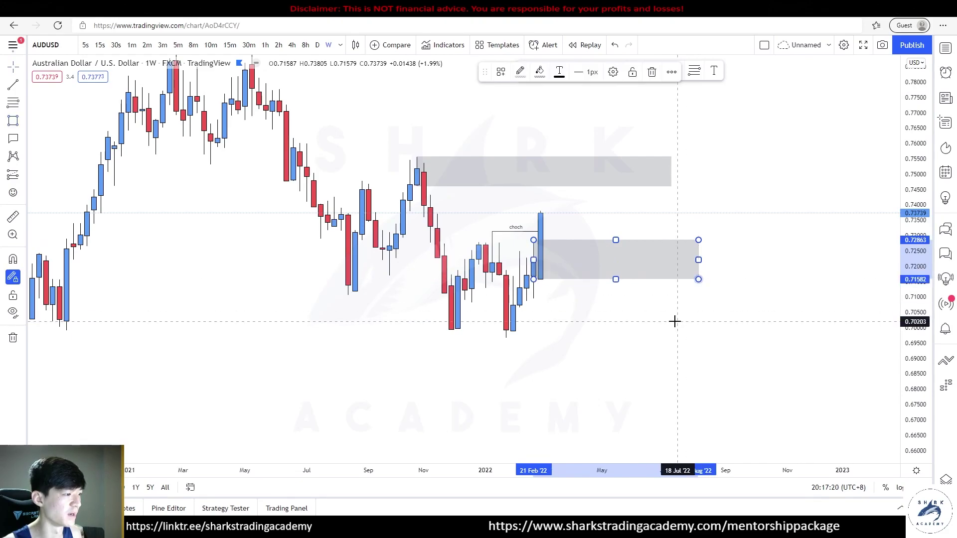
left_click(317, 45)
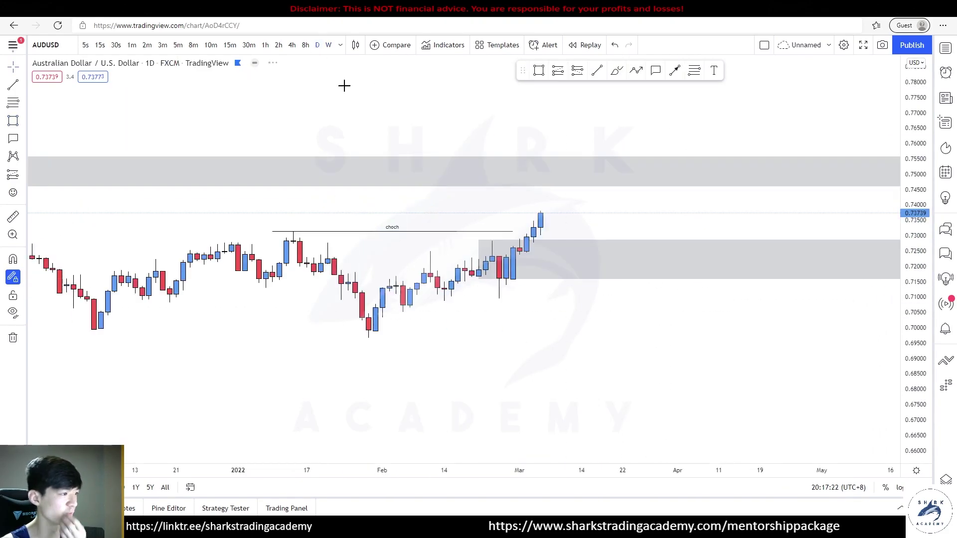
scroll(782, 321, "up", 2)
left_click_drag(657, 200, 479, 205)
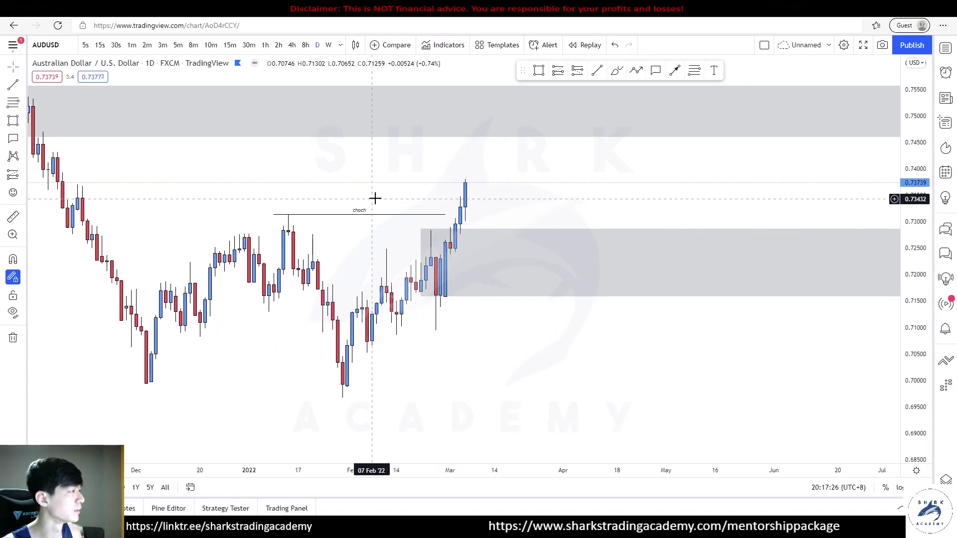
Step: Switch AUDUSD to the 4-hour timeframe and enlarge the price action around the demand zone
left_click(307, 46)
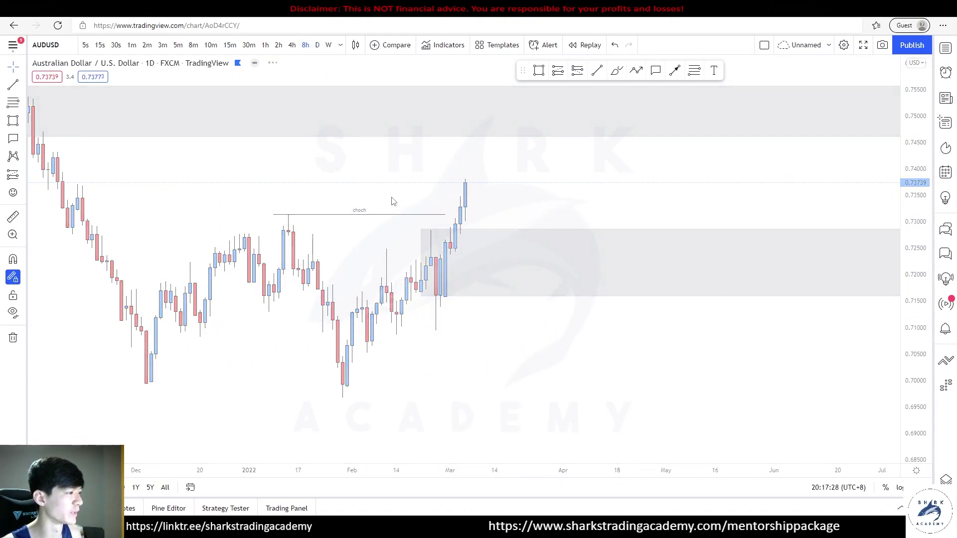
left_click(292, 45)
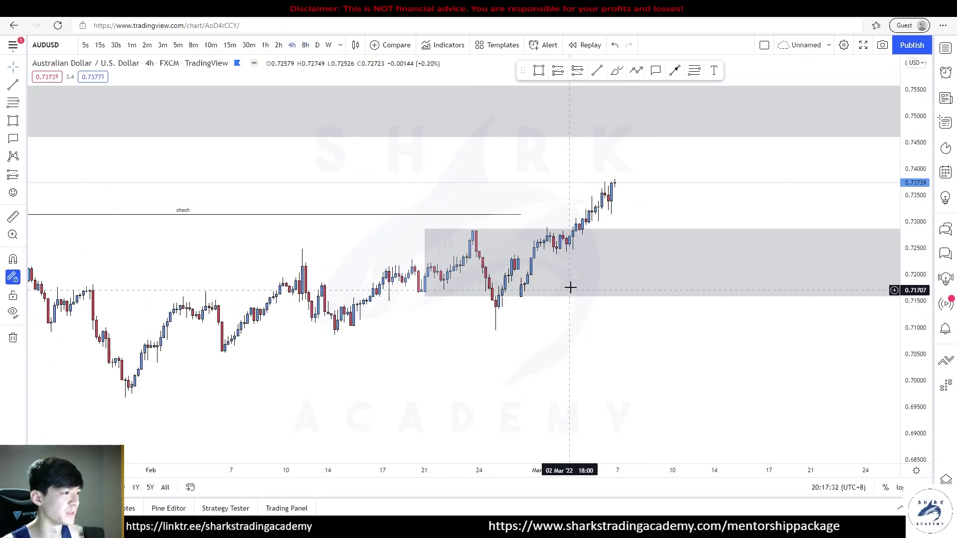
left_click_drag(913, 337, 912, 145)
left_click_drag(803, 123, 797, 88)
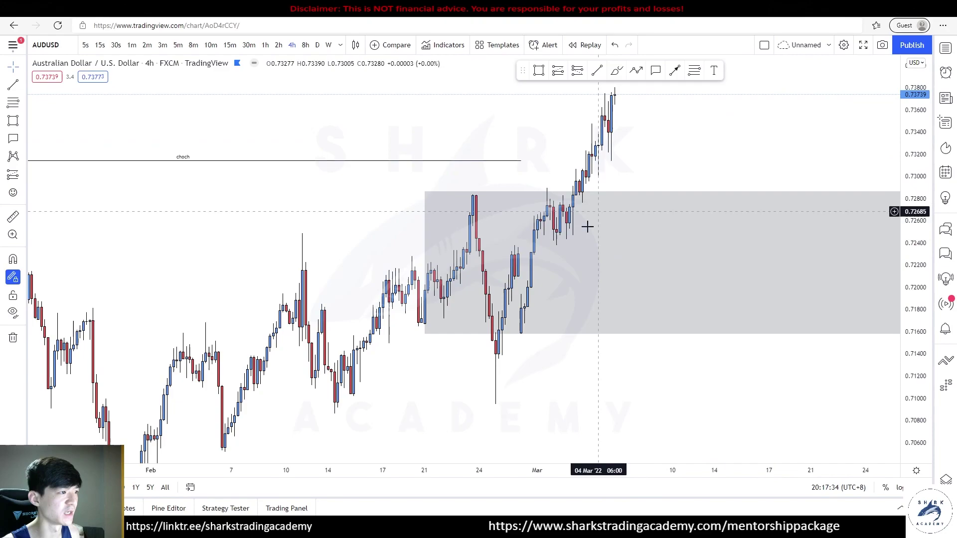
scroll(624, 150, "up", 2)
left_click_drag(623, 150, 604, 165)
left_click(617, 70)
mouse_move(545, 166)
left_mouse_down()
mouse_move(503, 245)
mouse_move(530, 207)
left_mouse_up()
key("ctrl+z")
Step: Refine the demand zone on the 4-hour chart to about 0.7185 to 0.7167, starting at the base of the late-February rally
scroll(585, 151, "down", 3)
left_click_drag(629, 161, 508, 158)
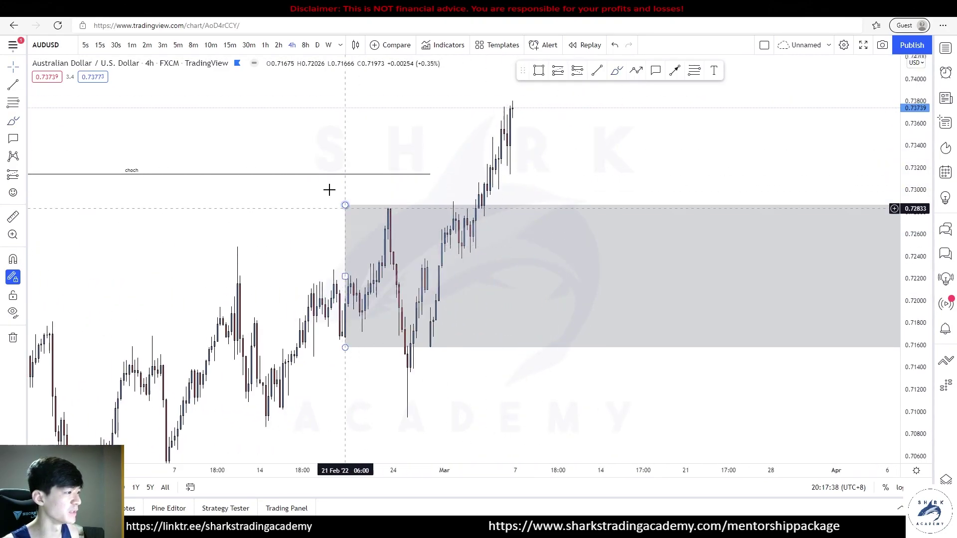
left_click_drag(345, 204, 432, 317)
left_click_drag(435, 349, 427, 332)
left_click(531, 242)
left_click_drag(532, 241, 533, 254)
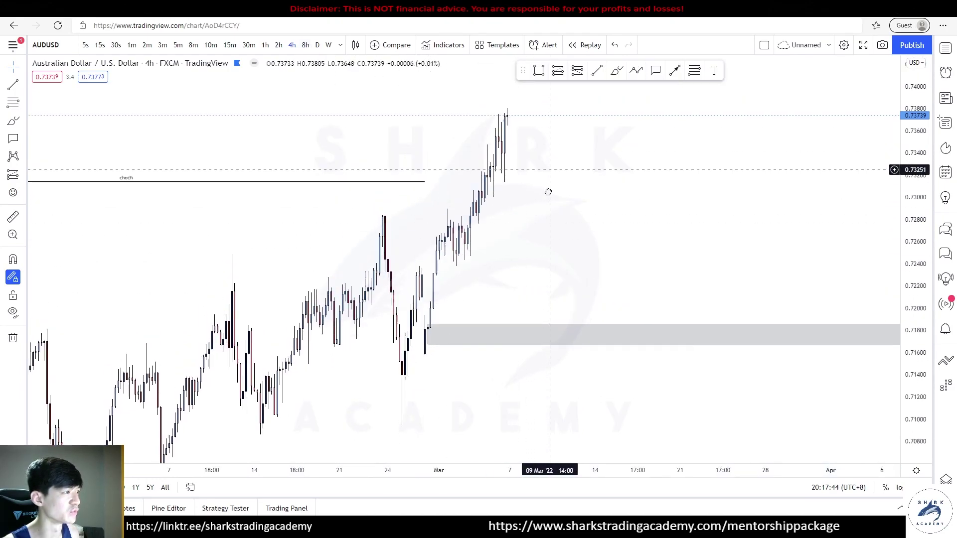
Step: Switch AUDUSD to the 1-hour timeframe and bring the most recent rally into close view
left_click_drag(548, 169, 550, 267)
left_click_drag(559, 334, 575, 276)
left_click_drag(542, 191, 550, 218)
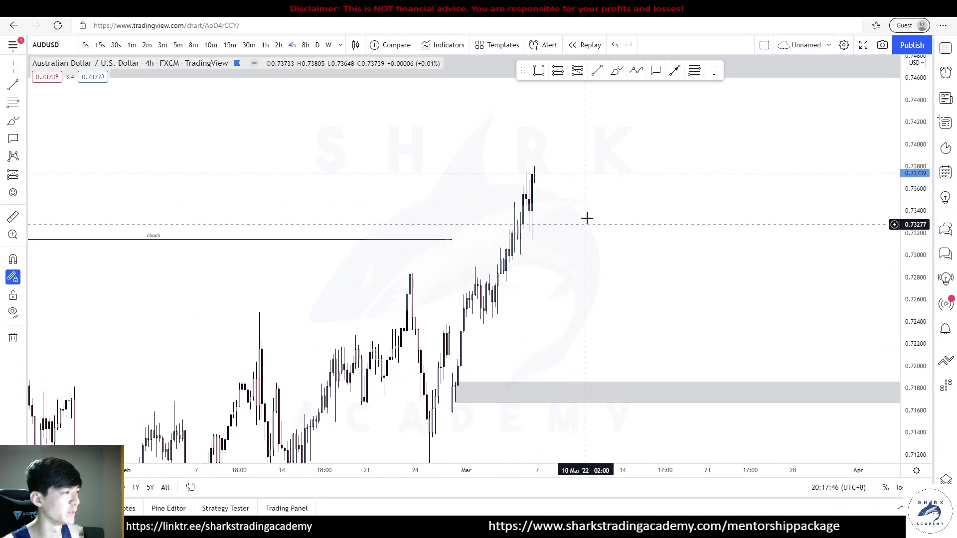
scroll(634, 320, "down", 4)
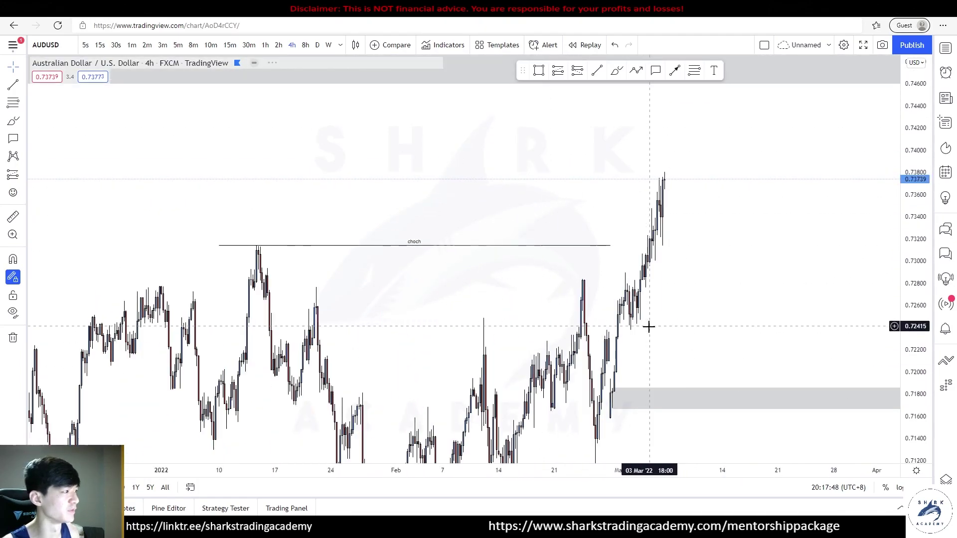
left_click(265, 46)
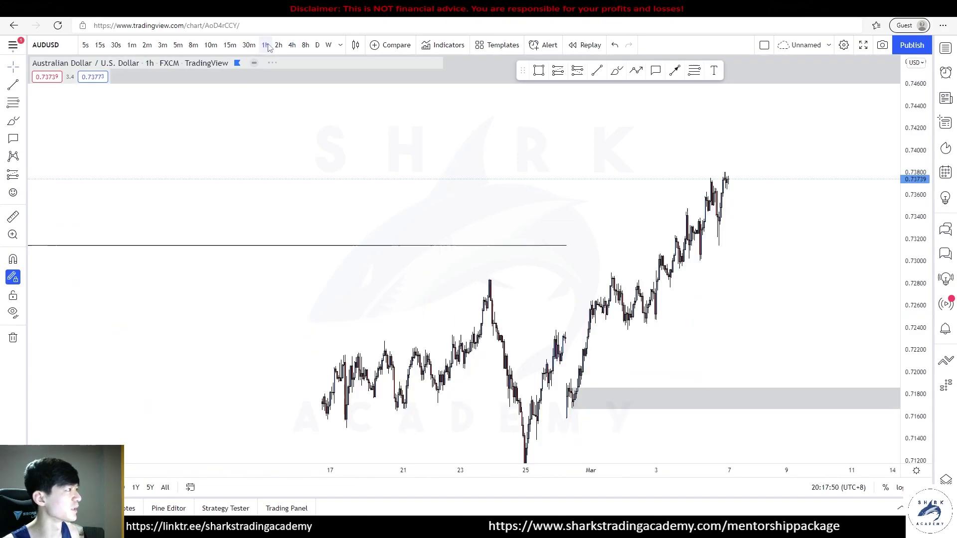
scroll(653, 202, "up", 5)
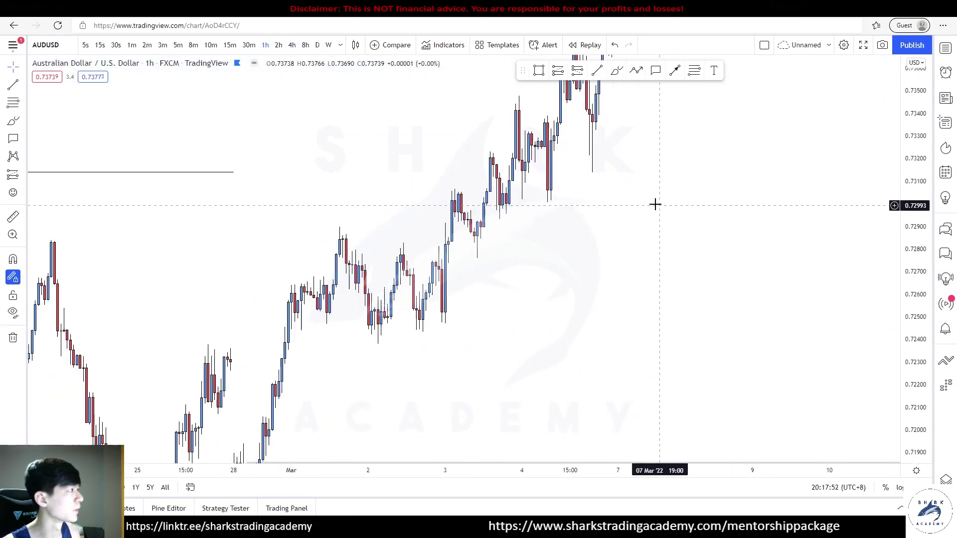
scroll(553, 174, "up", 3)
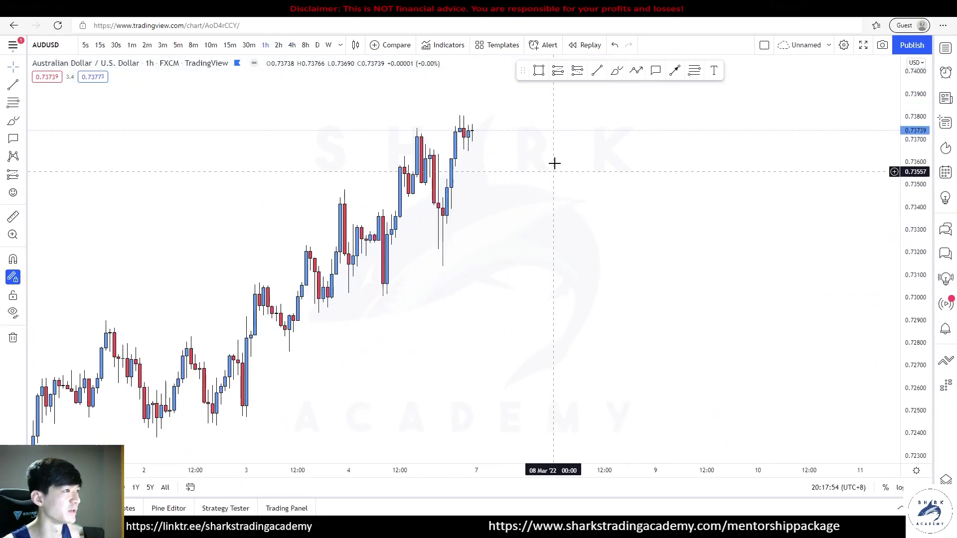
Step: Draw a grey 1-hour zone covering about 0.7352 to 0.7339 from the final rally to 9 March
left_click(539, 71)
left_click(721, 208)
left_click_drag(504, 164, 579, 223)
Step: Trace the rising 1-hour swing highs and lows with a path projected up to about 0.7398, and delete it
left_click(636, 70)
left_click(293, 411)
left_click(307, 305)
left_click(330, 356)
left_click(358, 268)
left_click(401, 344)
left_click(448, 193)
left_click(480, 301)
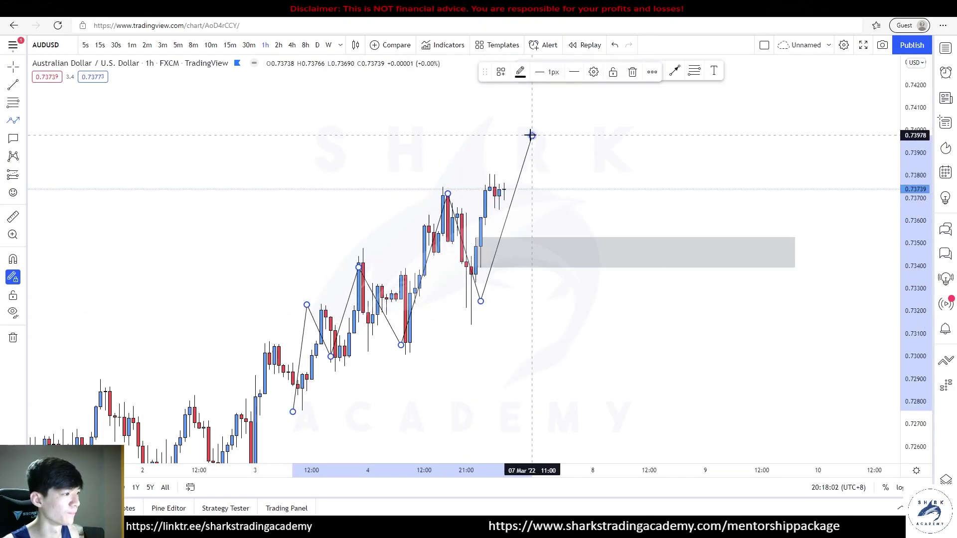
left_click(531, 135)
key("Escape")
left_click(520, 175)
key("Delete")
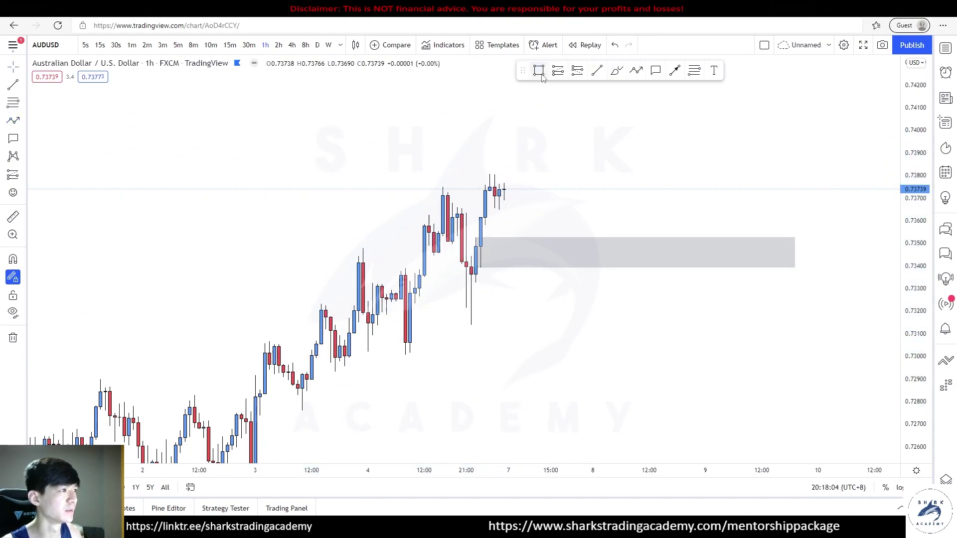
Step: Draw a second zone covering about 0.7336 to 0.7314 from 4 Mar 22:00, and a horizontal trend line at 0.73746 from the 4 March high
left_click(469, 279)
left_click(854, 323)
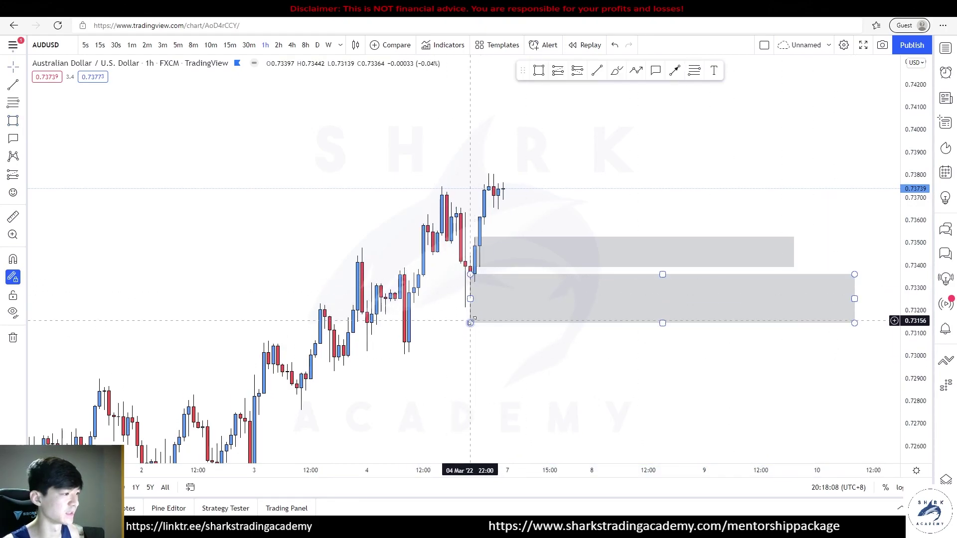
left_click_drag(497, 365, 507, 348)
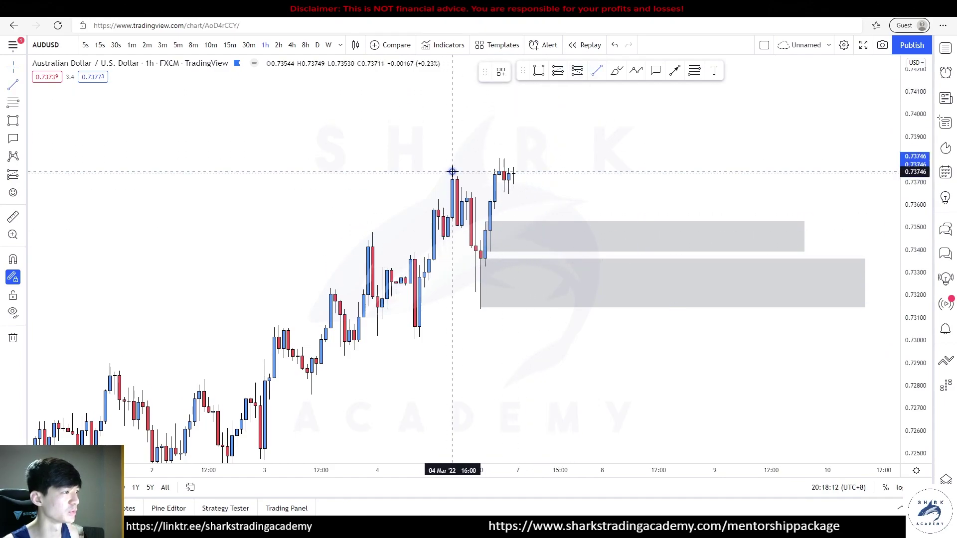
left_click_drag(527, 235, 482, 278)
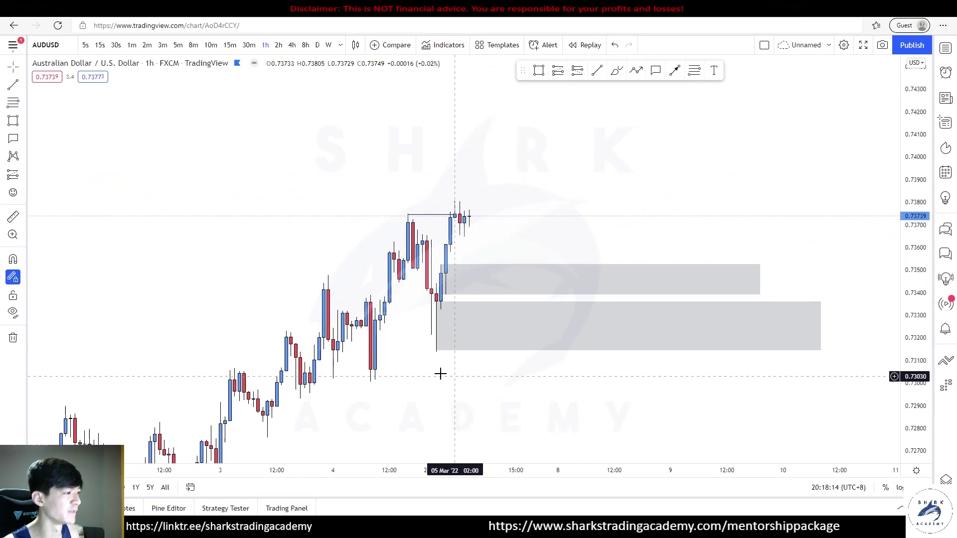
Step: Brush a cross over the lower zone's start and a falling stroke from the latest candle, and undo the last two strokes
left_click(616, 71)
mouse_move(421, 324)
left_mouse_down()
mouse_move(455, 355)
mouse_move(456, 314)
left_mouse_up()
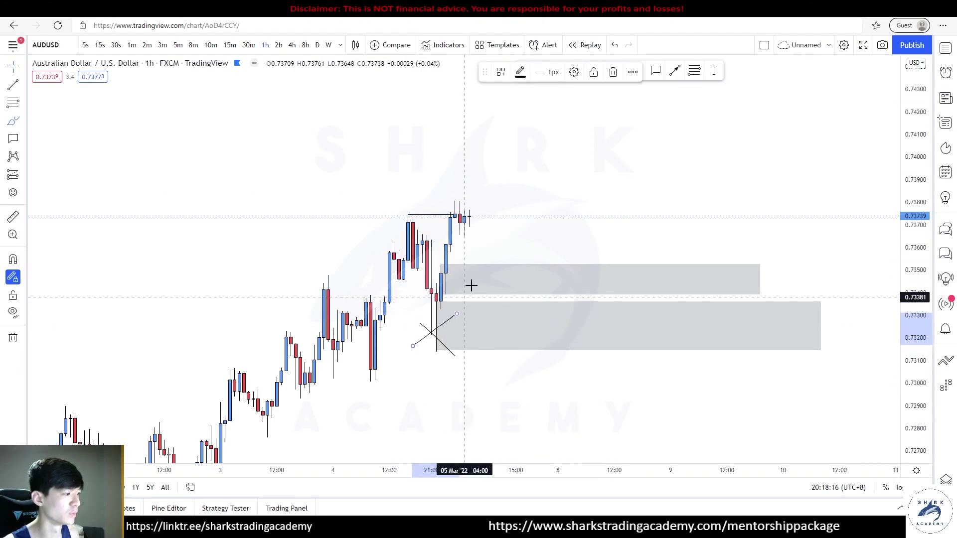
left_click_drag(480, 219, 614, 387)
key("ctrl+z")
key("ctrl+z")
Step: Review the marked supply and demand zones on the weekly AUDUSD chart
left_click(327, 45)
double_click(924, 241)
left_click_drag(568, 266, 818, 274)
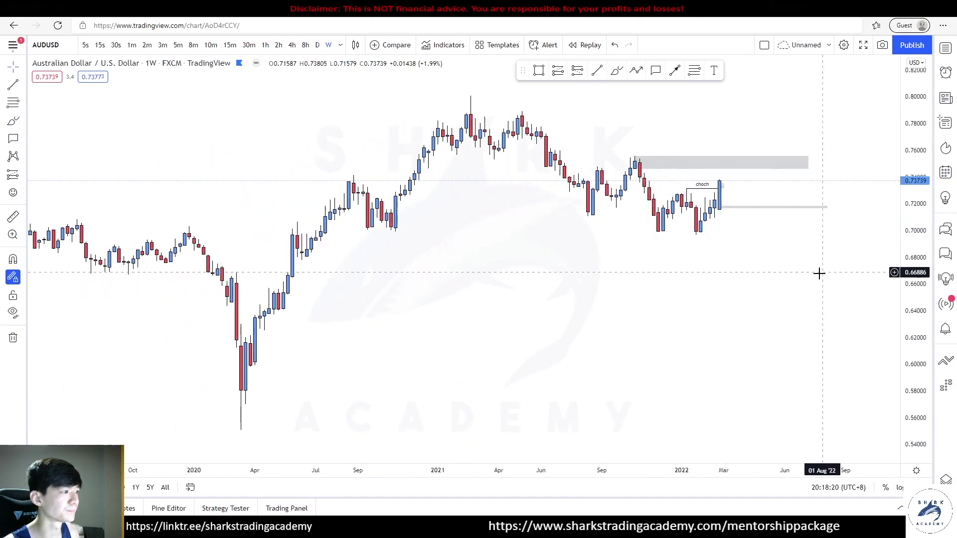
scroll(705, 312, "up", 8)
left_click_drag(474, 342, 569, 341)
scroll(398, 344, "up", 5)
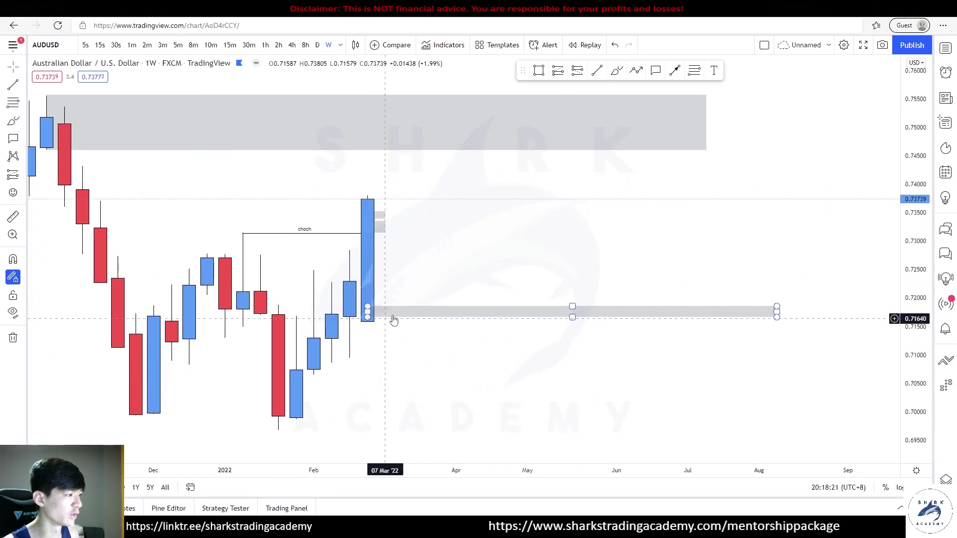
Step: Switch to the daily chart and extend the end of the choch line to the second-latest candle
left_click(317, 45)
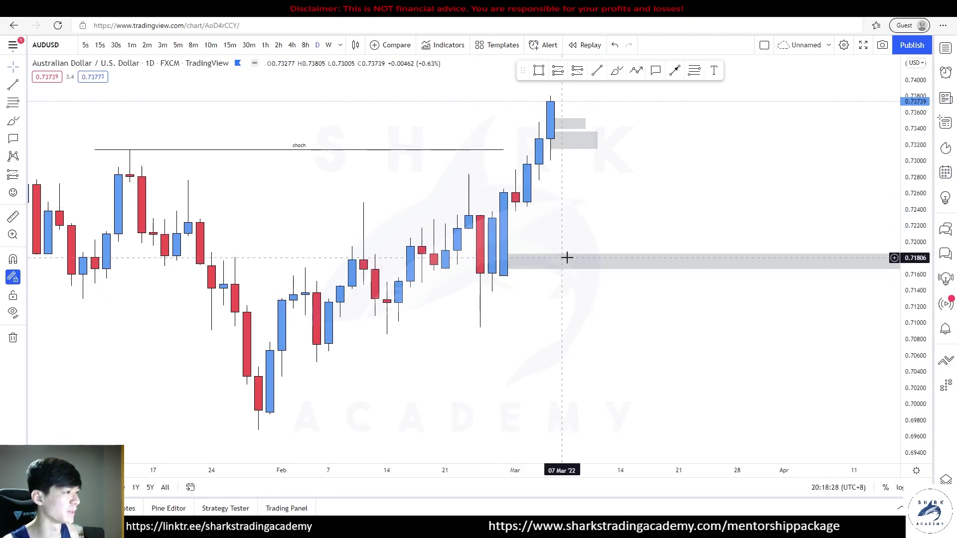
scroll(567, 258, "down", 2)
left_click_drag(739, 211, 660, 212)
left_click_drag(496, 149, 528, 150)
left_click(652, 118)
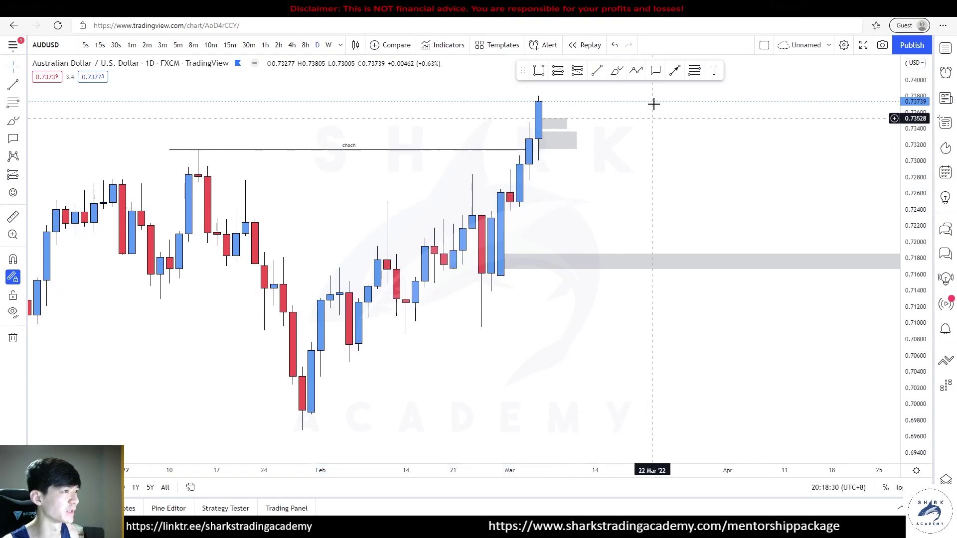
Step: Try a daily path from the late-January low to the latest high and down to about 0.7075, and cancel it
left_click(636, 71)
left_click(293, 418)
left_click(680, 344)
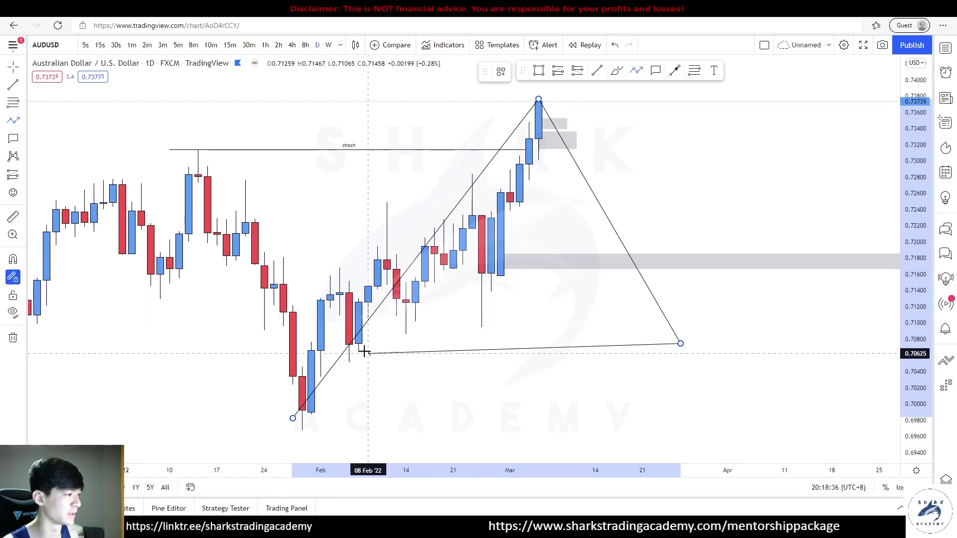
key("Escape")
Step: Return AUDUSD to the 1-hour timeframe
scroll(600, 241, "down", 2)
left_click(329, 45)
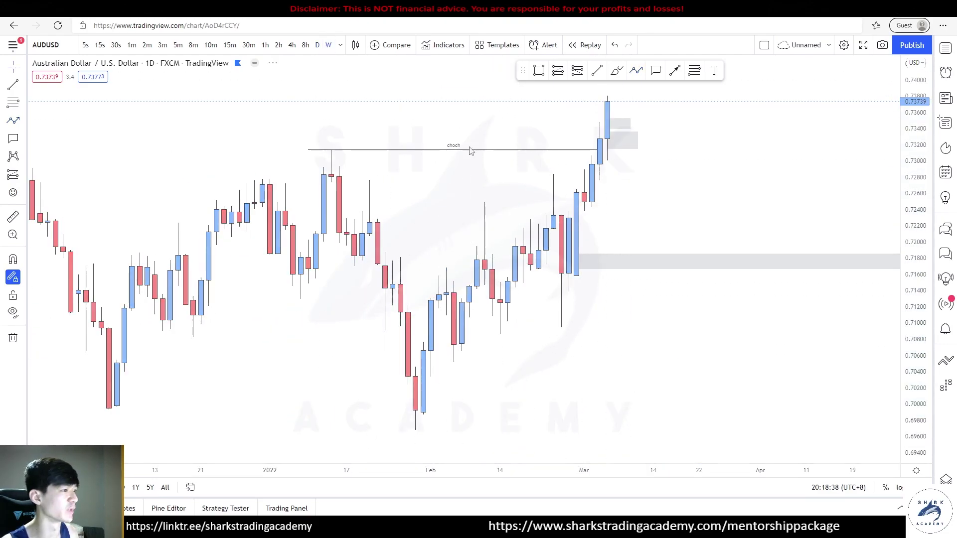
left_click(265, 45)
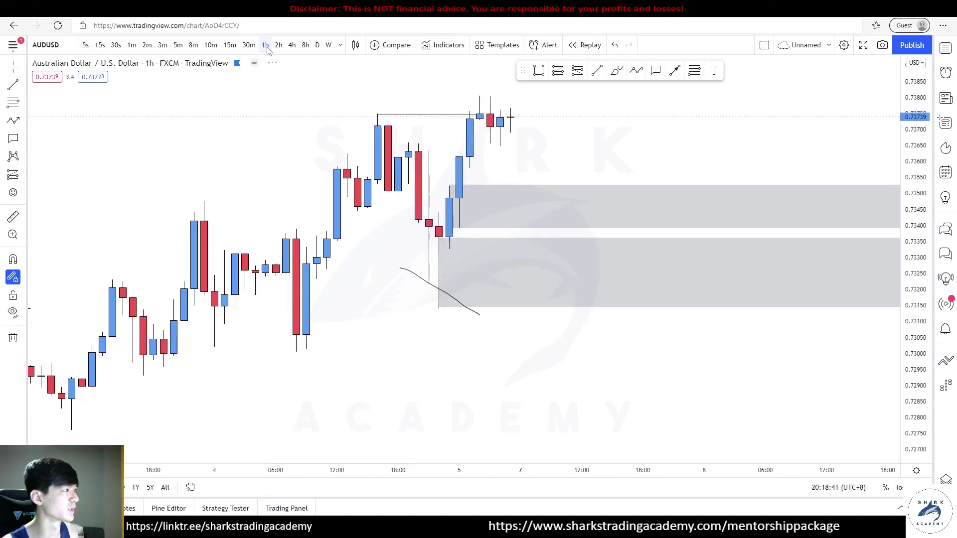
Step: Sketch a falling zigzag path from the latest 1-hour high down past both zones, with lower highs and lows, and cancel it
left_click(500, 97)
left_click(561, 323)
scroll(676, 271, "down", 3)
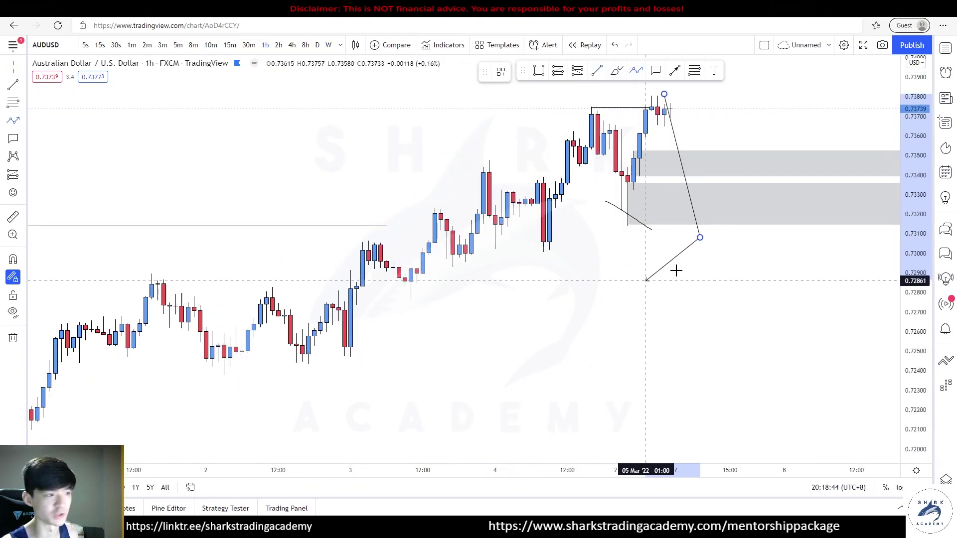
scroll(676, 271, "down", 2)
left_click(772, 121)
left_click(798, 226)
left_click(815, 162)
left_click(841, 277)
left_click(859, 222)
key("Escape")
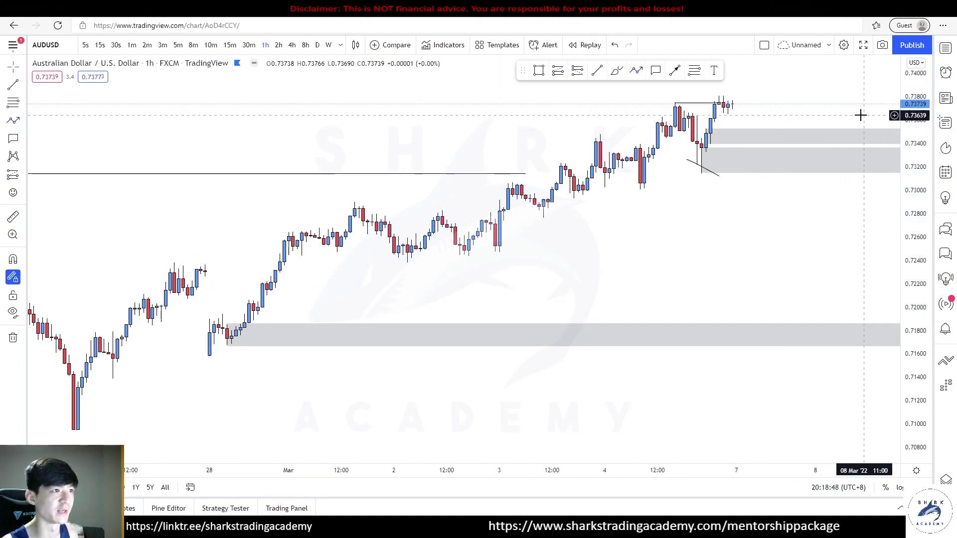
Step: Delete the leftover brush stroke crossing the start of the lower zone
scroll(581, 203, "up", 3)
left_click(585, 225)
key("Delete")
scroll(585, 224, "up", 2)
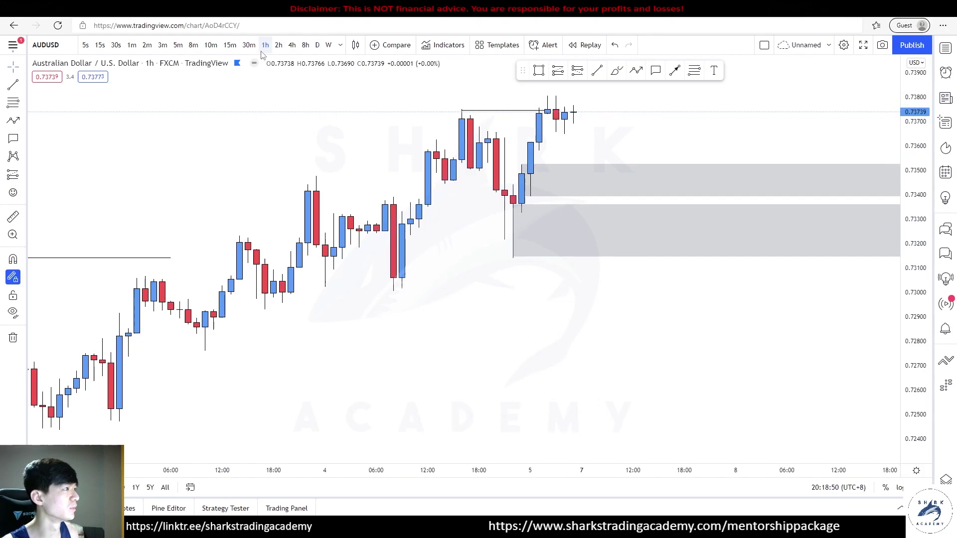
Step: Align the upper zone's starting corner with the 4 Mar 23:00 candle at about 0.7352
scroll(530, 194, "up", 2)
left_click(337, 215)
left_click_drag(340, 214, 348, 214)
left_click(383, 206)
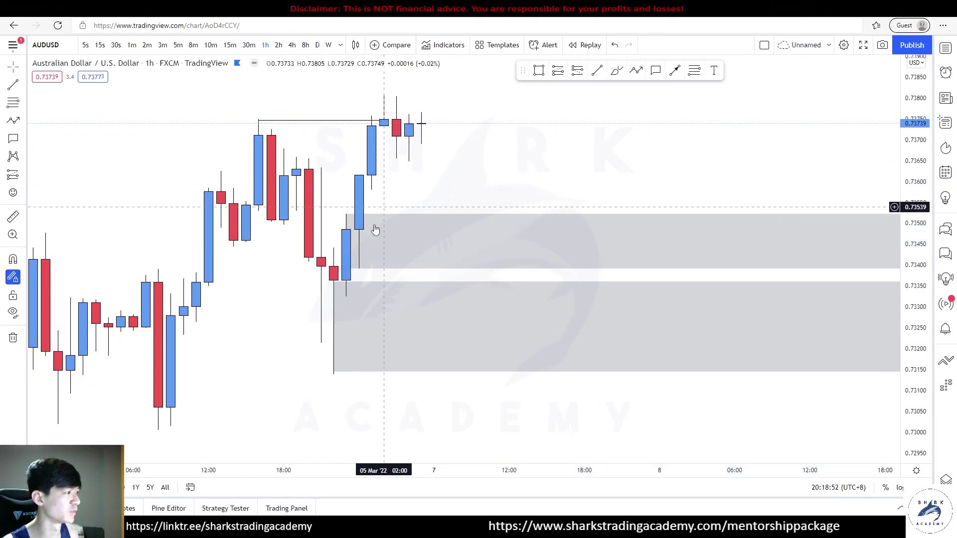
Step: Switch to the 30-minute chart and fit the lower zone to the 4 Mar 22:30 candle, covering about 0.7337 to 0.7314
left_click(249, 46)
left_click(506, 265)
left_click_drag(506, 265, 513, 263)
left_click_drag(512, 347, 514, 350)
left_click_drag(551, 386, 445, 386)
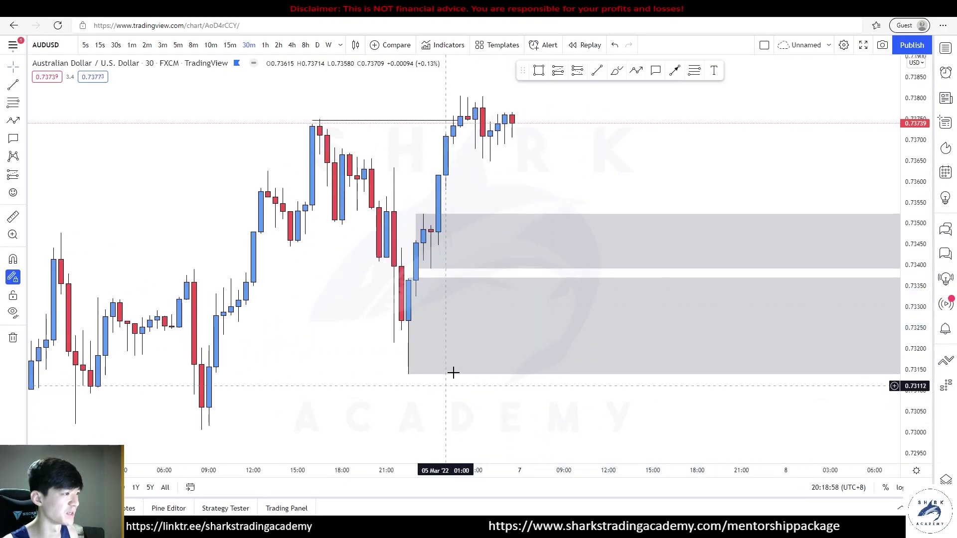
Step: Trim the upper zone to start at the 5 Mar 00:00 candle at about 0.7349, and switch to the 10-minute chart
left_click_drag(417, 211, 431, 226)
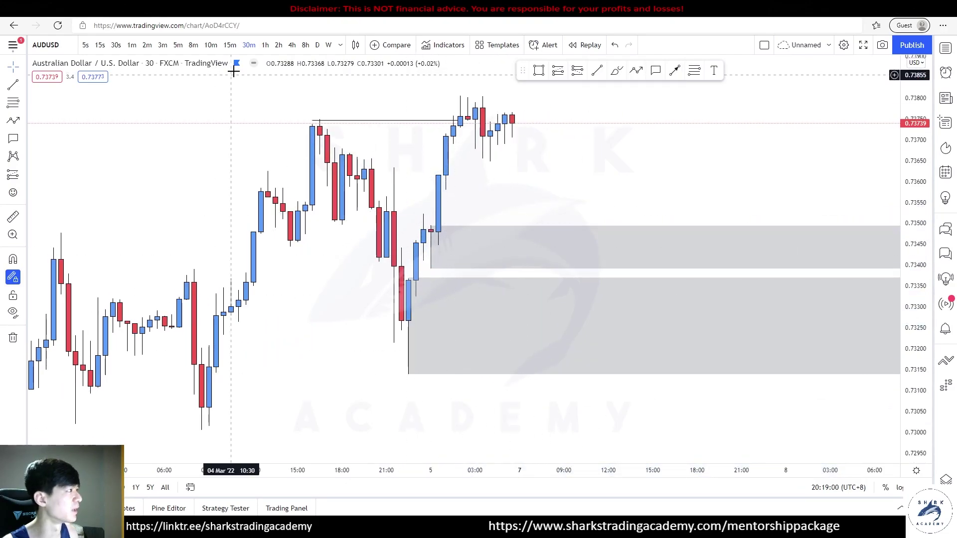
left_click(211, 45)
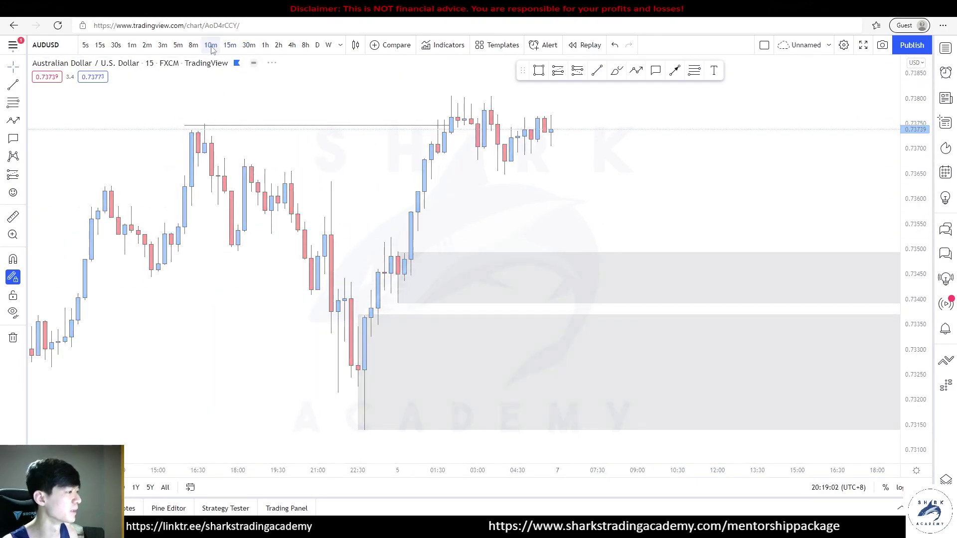
Step: Fit the lower zone's starting corner to the 10-minute low candle, with its upper edge at about 0.7329
left_click_drag(258, 314, 264, 354)
left_click(439, 240)
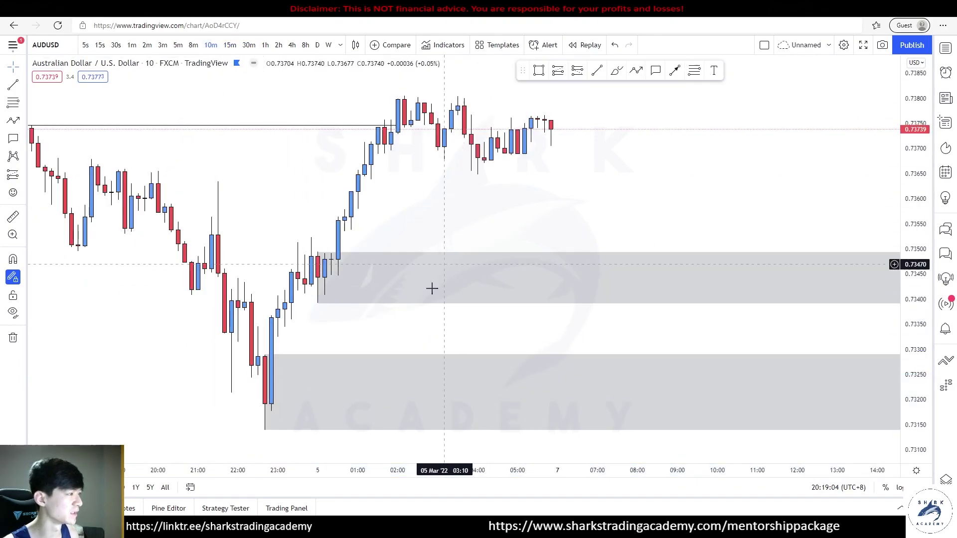
Step: Circle the upper and lower zones in turn with the brush, undoing each stroke
scroll(670, 233, "down", 4)
left_click_drag(915, 264, 915, 214)
left_click_drag(780, 174, 601, 250)
scroll(608, 241, "down", 2)
scroll(593, 174, "down", 2)
mouse_move(625, 294)
left_mouse_down()
mouse_move(653, 301)
mouse_move(628, 294)
left_mouse_up()
key("ctrl+z")
mouse_move(684, 404)
left_mouse_down()
mouse_move(672, 436)
mouse_move(688, 410)
left_mouse_up()
key("ctrl+z")
Step: Sketch a projected pullback into the upper zone, with retest lines near 0.7354 and 0.7351, a circled entry and a rise to about 0.7385
mouse_move(615, 186)
left_mouse_down()
mouse_move(678, 269)
mouse_move(747, 178)
left_mouse_up()
mouse_move(670, 232)
left_mouse_down()
mouse_move(756, 229)
mouse_move(675, 224)
left_mouse_up()
key("ctrl+z")
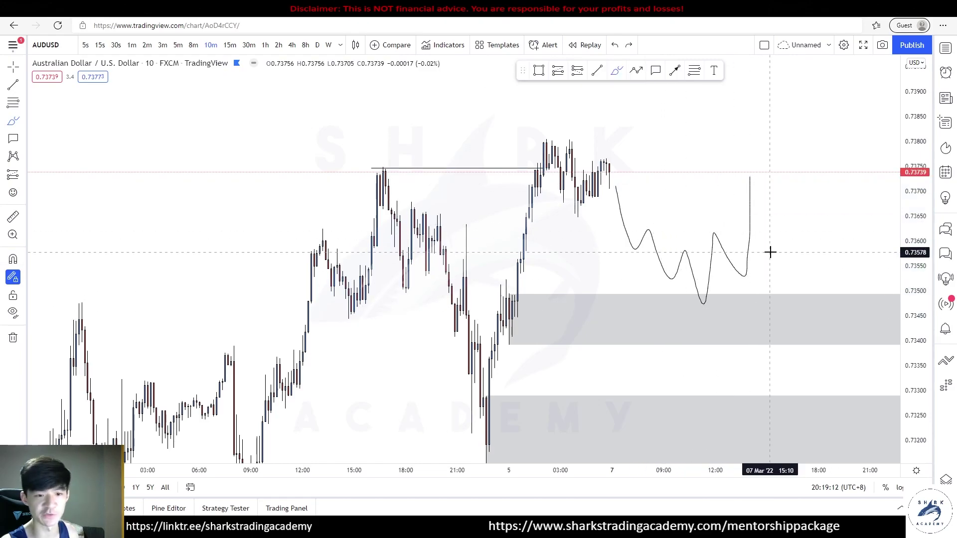
left_click_drag(689, 270, 741, 269)
mouse_move(683, 286)
left_mouse_down()
mouse_move(752, 285)
mouse_move(736, 257)
mouse_move(798, 113)
left_mouse_up()
key("Escape")
Step: Try deleting the projected pullback stroke and restore it
left_click_drag(831, 211, 641, 190)
left_click(522, 215)
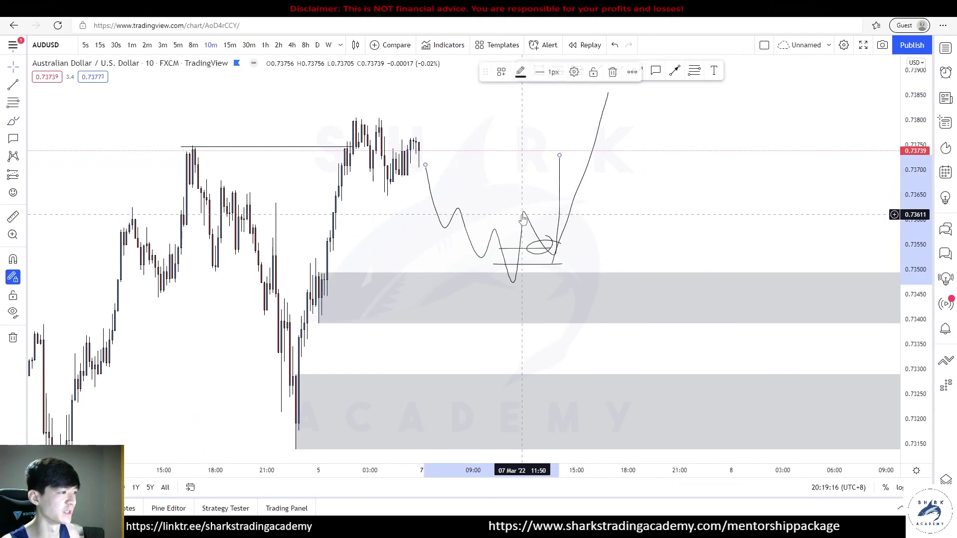
key("Delete")
key("ctrl+z")
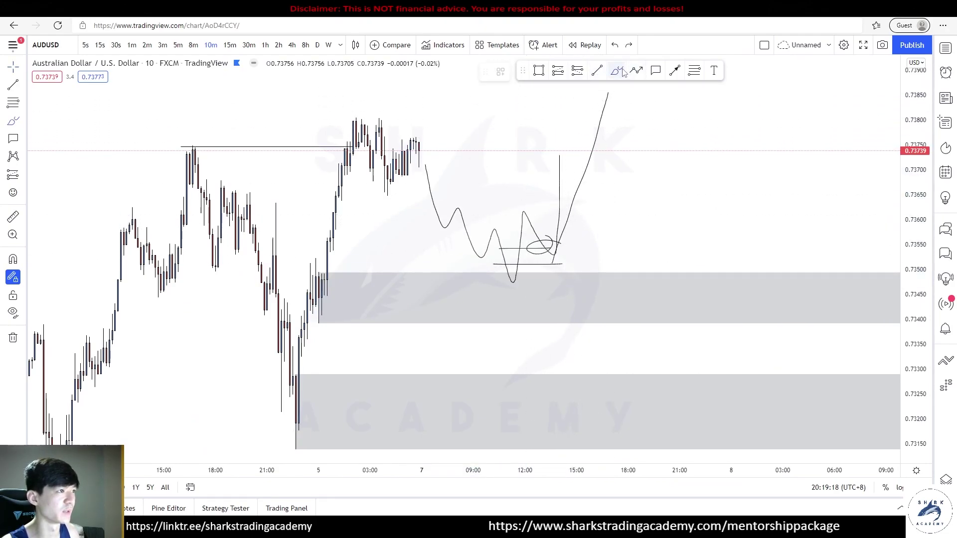
Step: Sketch a second scenario dipping into the lower zone, with level lines, a circled retest and a rise to about 0.7378
left_click_drag(577, 326, 597, 378)
left_click_drag(634, 334, 667, 329)
mouse_move(602, 331)
left_mouse_down()
mouse_move(659, 331)
mouse_move(734, 358)
left_mouse_up()
left_click_drag(655, 387, 772, 386)
mouse_move(675, 327)
left_mouse_down()
mouse_move(688, 357)
mouse_move(771, 213)
mouse_move(796, 130)
left_mouse_up()
Step: Outline the first scenario's retest area with a brush box and undo the extra stroke drawn on the second scenario
mouse_move(510, 214)
left_mouse_down()
mouse_move(588, 215)
mouse_move(514, 234)
mouse_move(511, 213)
left_mouse_up()
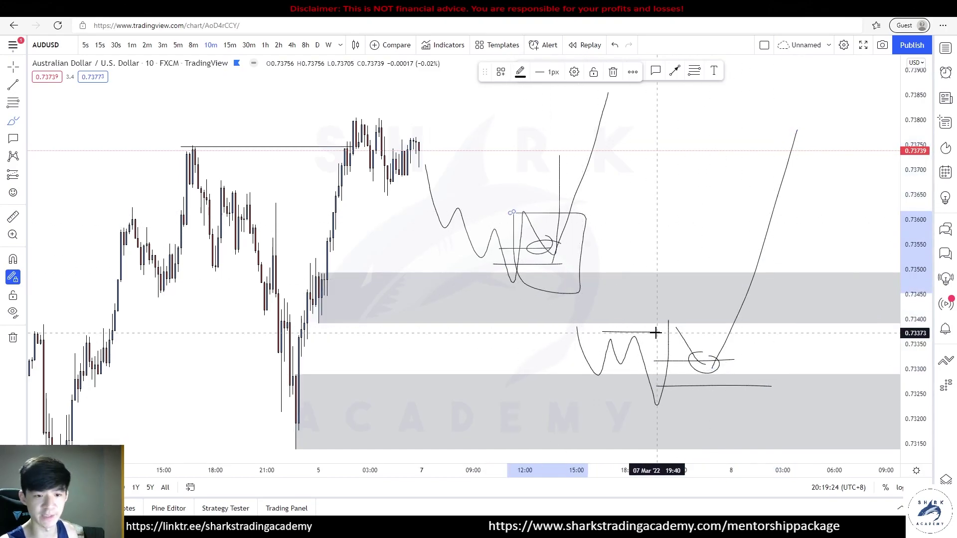
left_click_drag(677, 335, 716, 344)
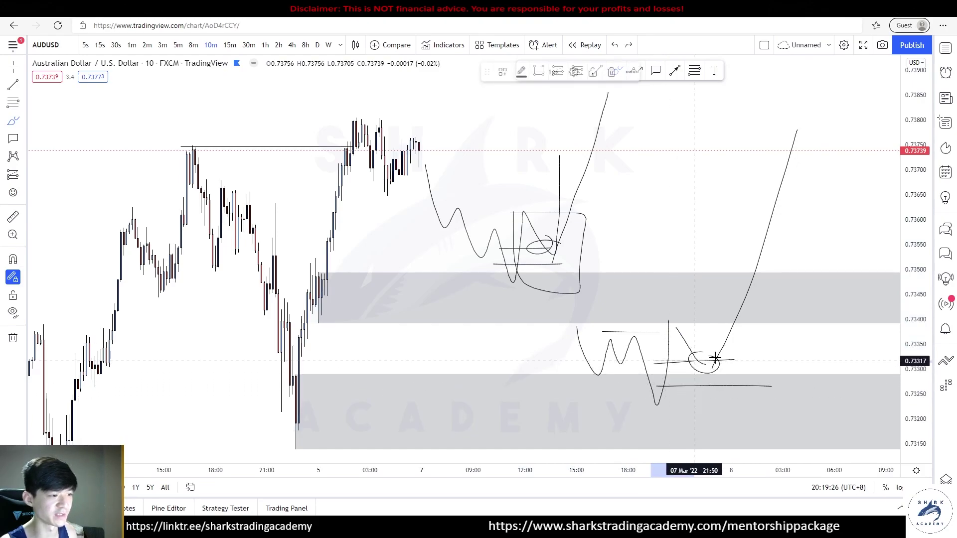
key("ctrl+z")
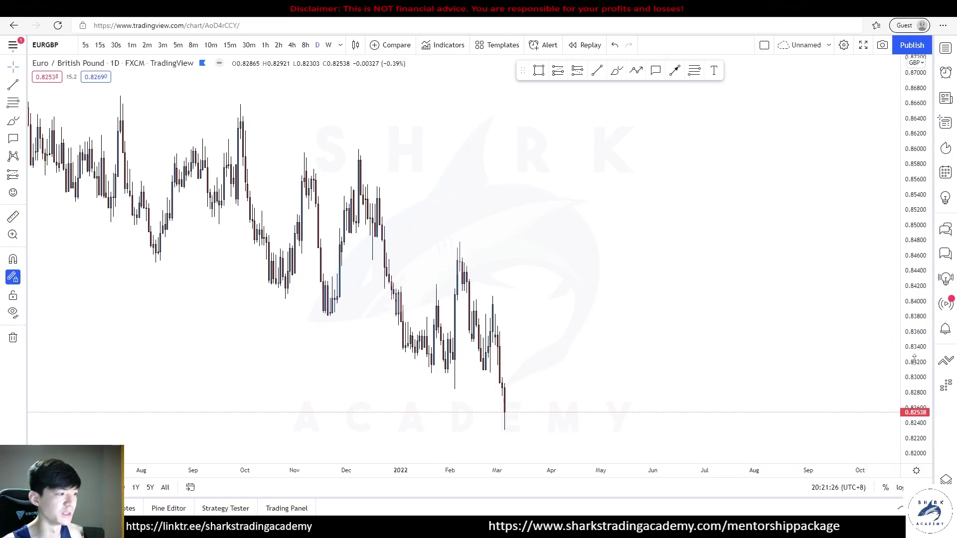
Step: Mark the broken early-February low on the EURGBP daily chart with a horizontal brush line at about 0.8285
left_click_drag(914, 359, 914, 280)
left_click_drag(609, 284, 756, 148)
scroll(756, 148, "up", 5)
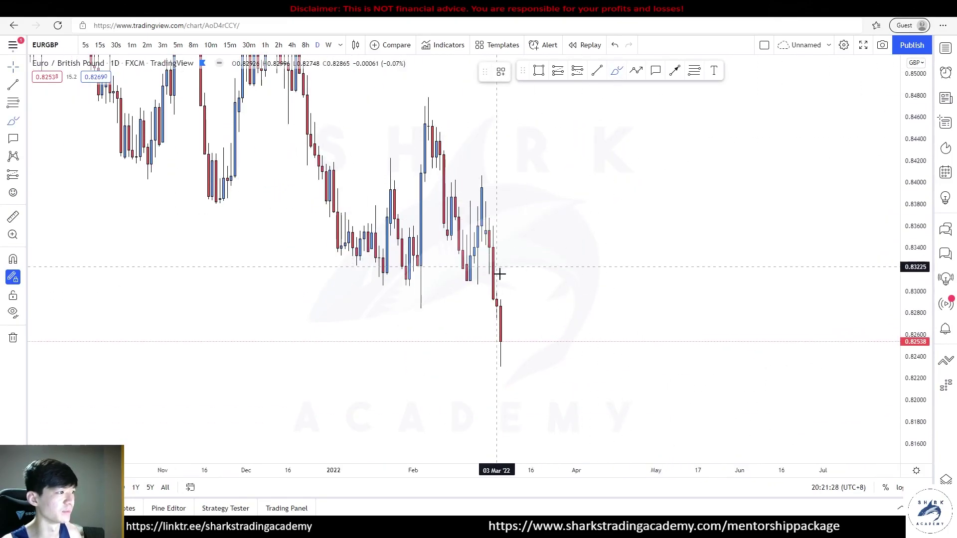
left_click_drag(418, 309, 506, 309)
key("ctrl+z")
Step: Sketch a projected decline below the broken low, circle it, add a retest, and undo these strokes
mouse_move(502, 345)
left_mouse_down()
mouse_move(538, 346)
mouse_move(596, 380)
mouse_move(593, 398)
mouse_move(606, 377)
left_mouse_up()
key("ctrl+z")
mouse_move(519, 323)
left_mouse_down()
mouse_move(621, 372)
mouse_move(502, 330)
mouse_move(632, 396)
left_mouse_up()
key("ctrl+z")
key("ctrl+z")
mouse_move(576, 351)
left_mouse_down()
mouse_move(493, 339)
mouse_move(570, 345)
left_mouse_up()
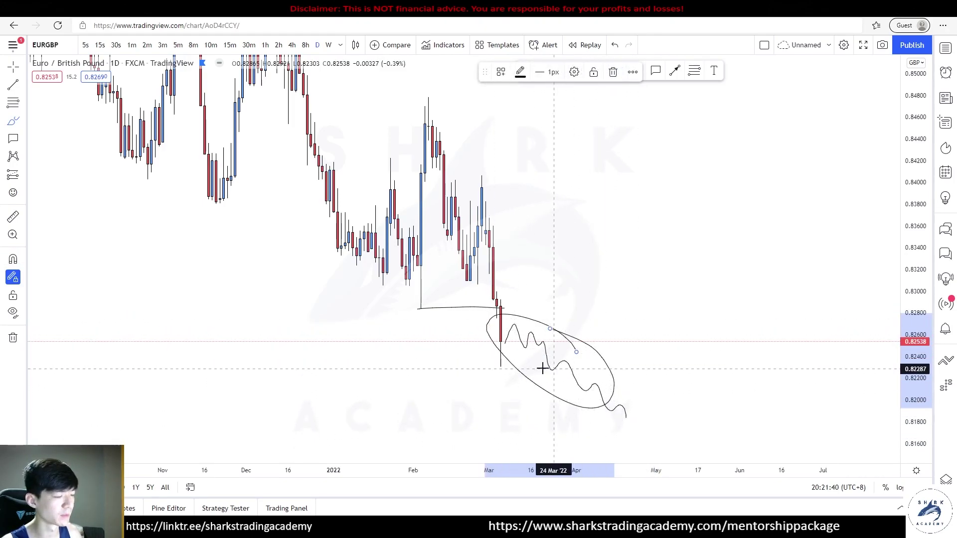
mouse_move(622, 414)
left_mouse_down()
mouse_move(632, 378)
mouse_move(602, 398)
mouse_move(652, 417)
left_mouse_up()
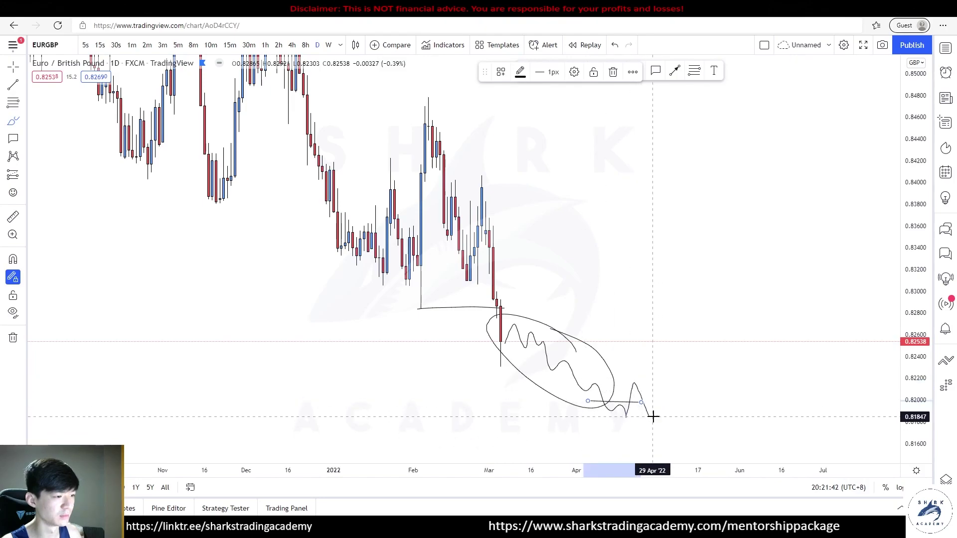
key("ctrl+z")
key("ctrl+z")
key("Escape")
Step: Draw rectangle zones over 0.8317 to 0.8362 from 1 Mar and about 0.8413 to 0.8448 from early February
left_click_drag(563, 265, 565, 290)
left_click(543, 77)
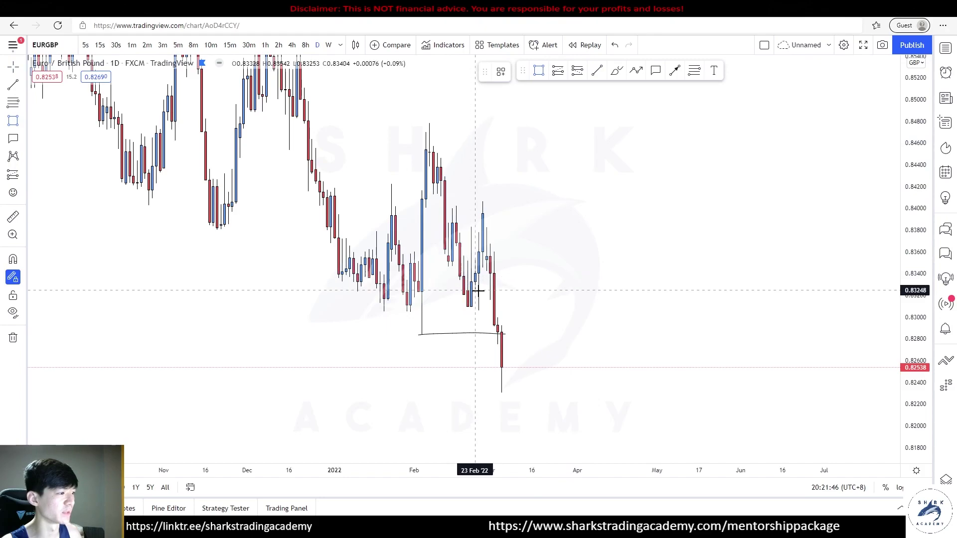
mouse_move(491, 299)
left_mouse_down()
mouse_move(814, 239)
mouse_move(816, 249)
left_mouse_up()
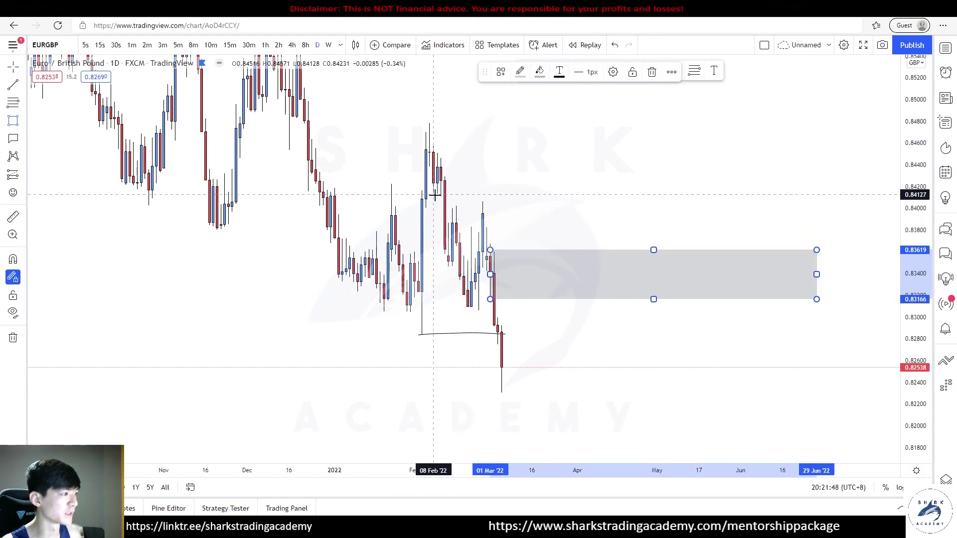
left_click_drag(440, 194, 805, 155)
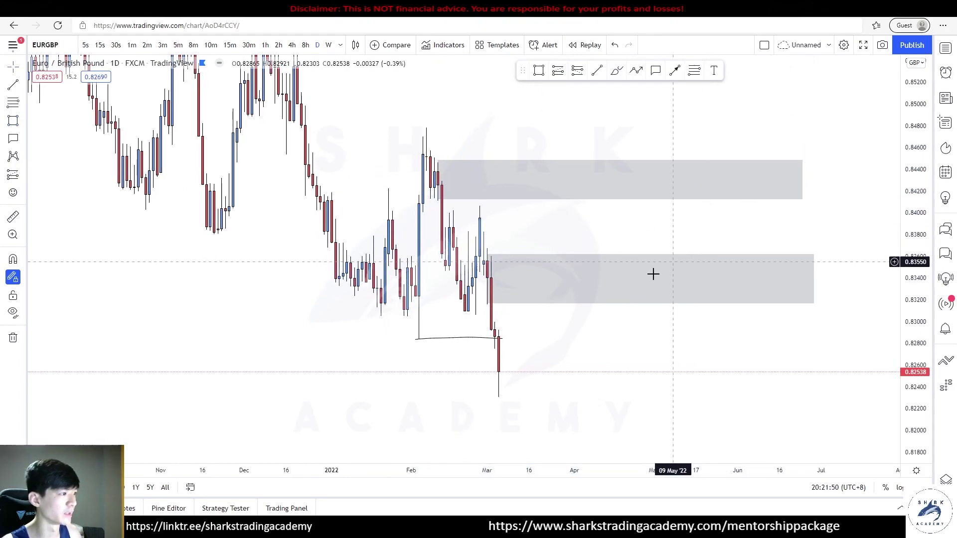
Step: Step the chart down from the daily through the 8-hour to the 4-hour timeframe
left_click_drag(275, 86, 254, 98)
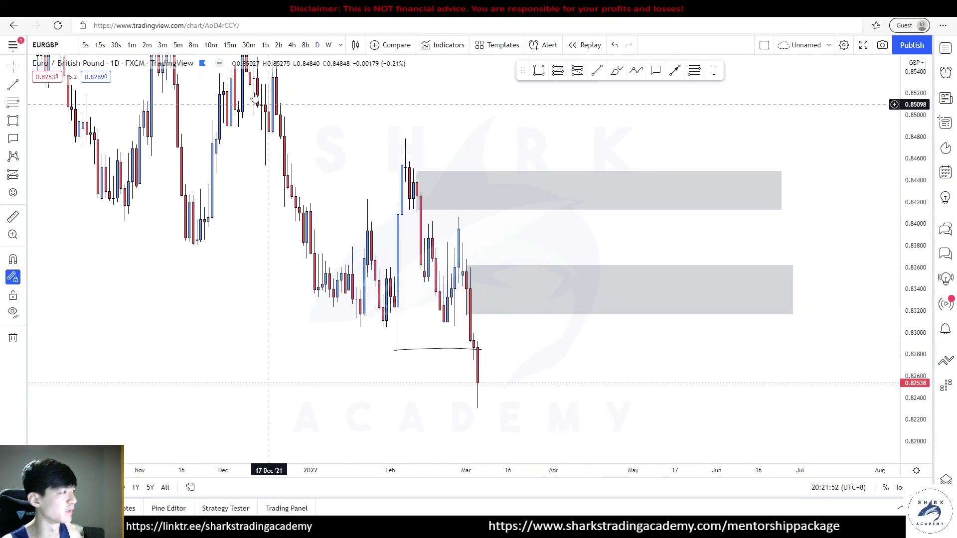
left_click(307, 46)
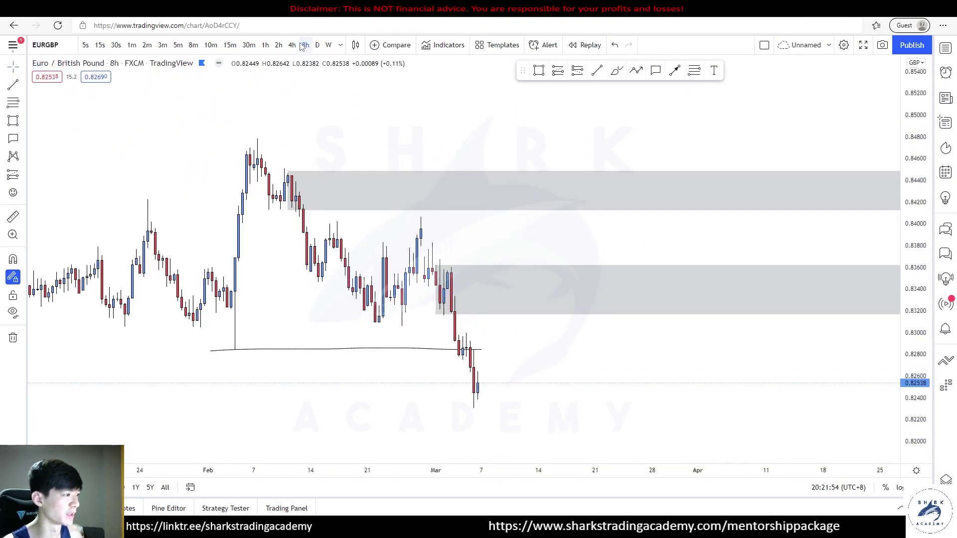
left_click(292, 45)
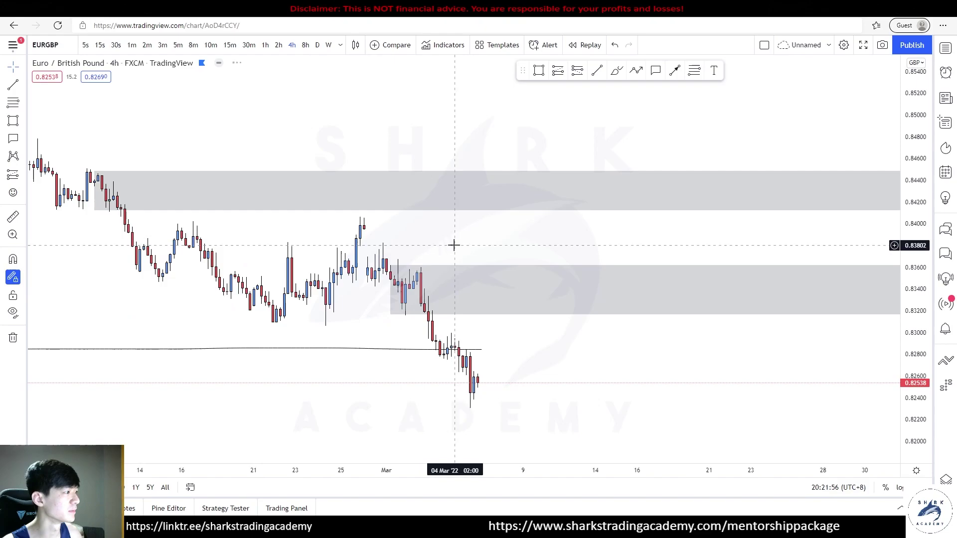
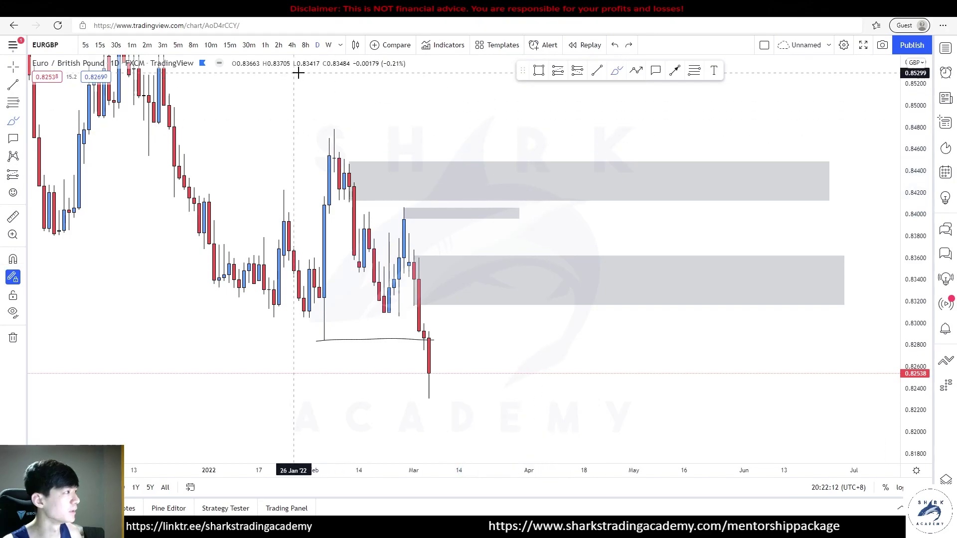
Step: Sketch a projected zigzag climb on the 4-hour chart from the current price into the upper zone, and circle its end
left_click(291, 45)
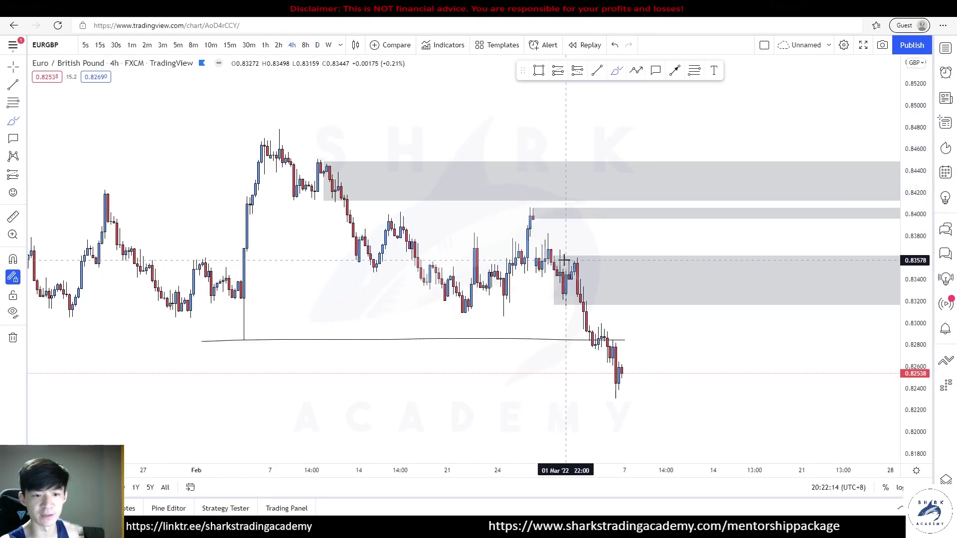
mouse_move(624, 385)
left_mouse_down()
mouse_move(666, 353)
mouse_move(691, 269)
mouse_move(756, 261)
mouse_move(784, 188)
mouse_move(769, 194)
mouse_move(777, 168)
mouse_move(572, 184)
left_mouse_up()
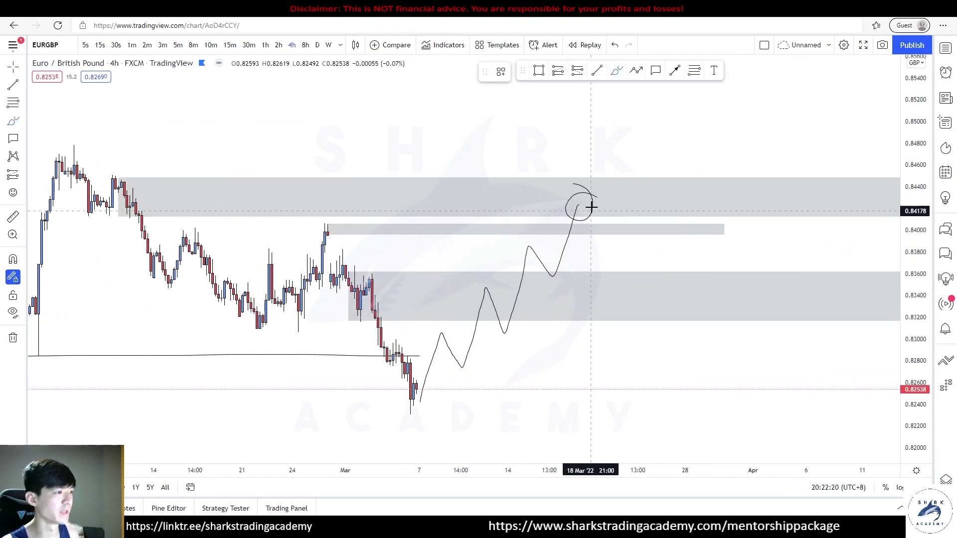
left_click(563, 213)
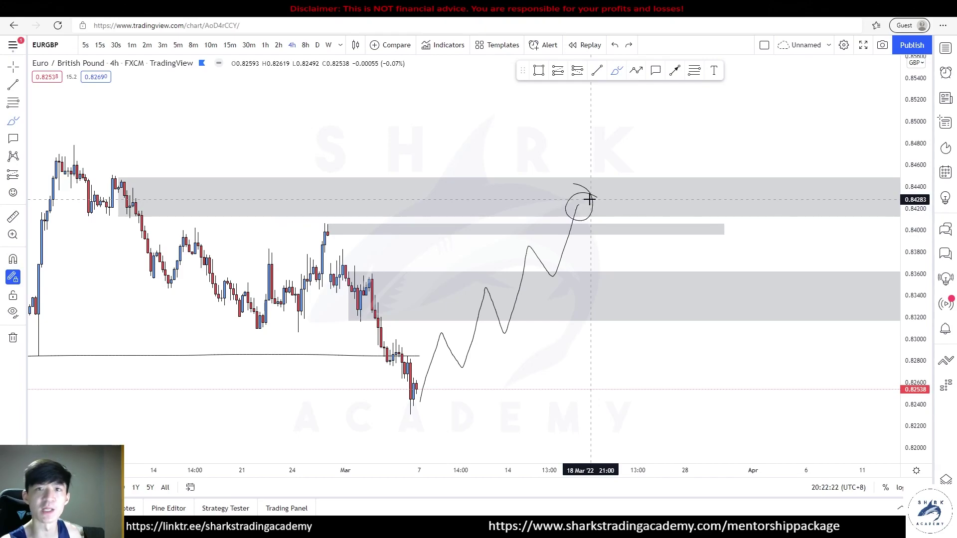
Step: Try outlining the whole decline and projected climb with brush strokes, and undo them
scroll(580, 213, "down", 4)
mouse_move(319, 159)
left_mouse_down()
mouse_move(767, 416)
mouse_move(361, 124)
left_mouse_up()
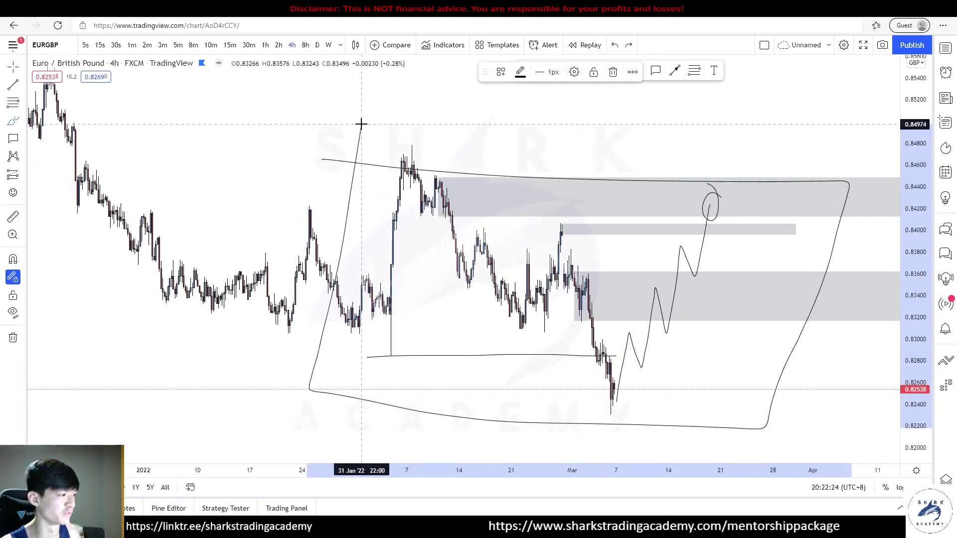
key("ctrl+z")
left_click_drag(356, 354, 364, 354)
mouse_move(628, 259)
left_mouse_down()
mouse_move(698, 273)
mouse_move(646, 216)
mouse_move(633, 225)
mouse_move(654, 185)
mouse_move(678, 251)
left_mouse_up()
key("ctrl+z")
Step: Extend the projected path with a higher peak in the upper zone, a break line near 0.8397 and a box around the reversal
scroll(675, 230, "up", 2)
left_click_drag(607, 234, 676, 233)
mouse_move(643, 178)
left_mouse_down()
mouse_move(695, 179)
mouse_move(694, 249)
mouse_move(638, 252)
mouse_move(642, 165)
left_mouse_up()
mouse_move(149, 141)
left_mouse_down()
mouse_move(733, 143)
mouse_move(94, 414)
mouse_move(133, 132)
left_mouse_up()
key("ctrl+z")
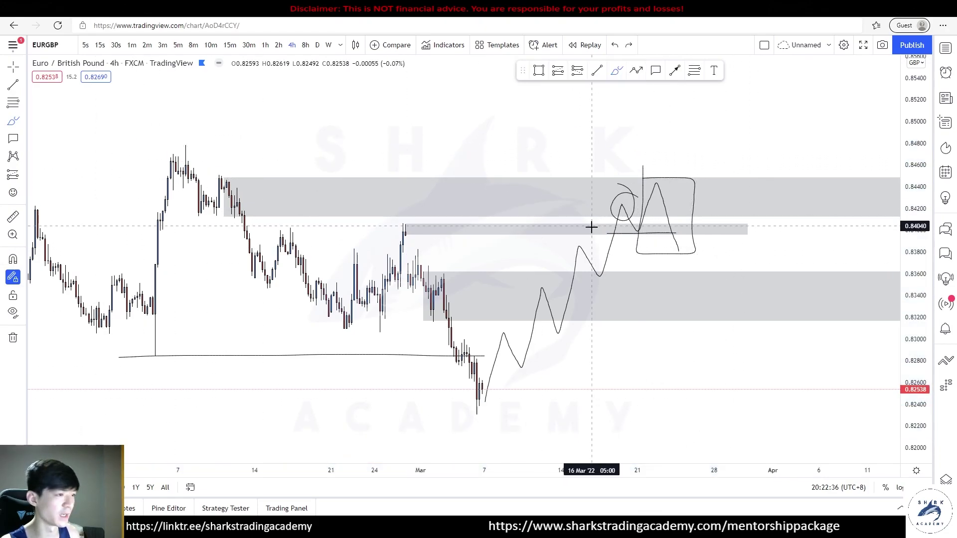
Step: Continue the projection with a circled retest of lines near 0.8425 and 0.8432, and a decline to about 0.8374
mouse_move(679, 249)
left_mouse_down()
mouse_move(697, 198)
mouse_move(709, 194)
left_mouse_up()
mouse_move(654, 204)
left_mouse_down()
mouse_move(714, 203)
mouse_move(707, 212)
mouse_move(700, 199)
mouse_move(784, 258)
mouse_move(762, 214)
left_mouse_up()
key("ctrl+z")
key("ctrl")
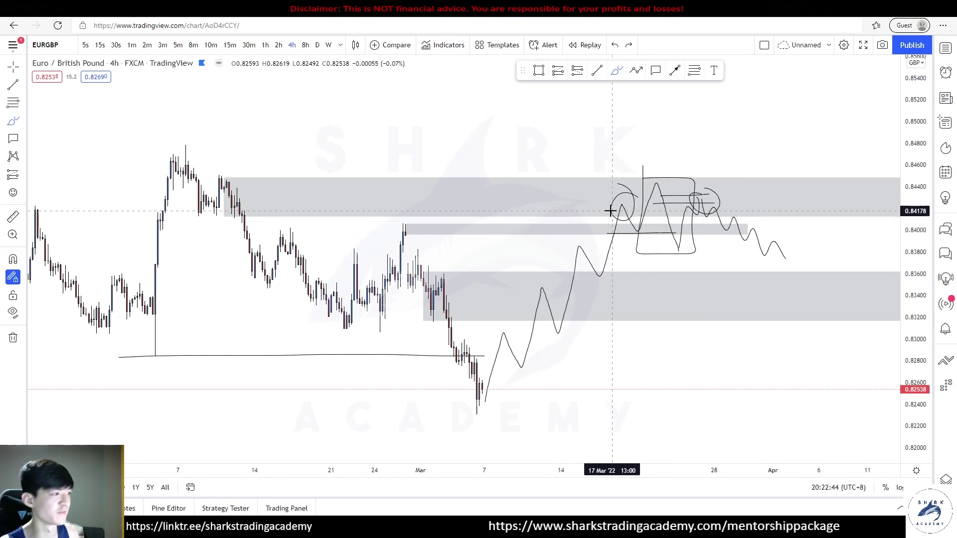
Step: Draw temporary highlight strokes beside the circled high and the February swing high, undoing each one
left_click_drag(577, 187, 613, 154)
key("ctrl+z")
mouse_move(152, 129)
left_mouse_down()
mouse_move(755, 134)
mouse_move(804, 415)
mouse_move(171, 131)
left_mouse_up()
key("ctrl+z")
mouse_move(572, 195)
left_mouse_down()
mouse_move(535, 191)
mouse_move(570, 187)
left_mouse_up()
key("ctrl+z")
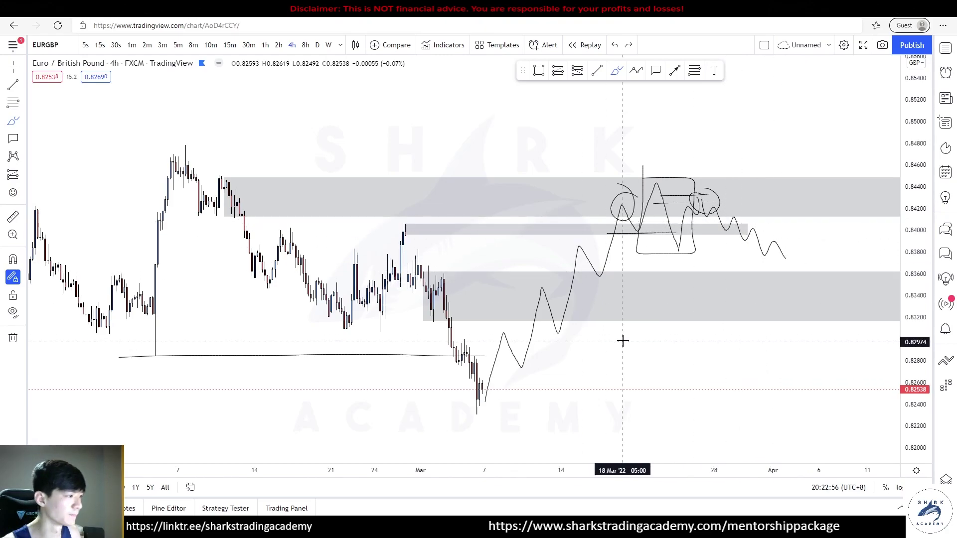
Step: Trim the lowest zone to start at the 2 Mar candle, with its lower edge at about 0.8344
left_click_drag(423, 321, 442, 291)
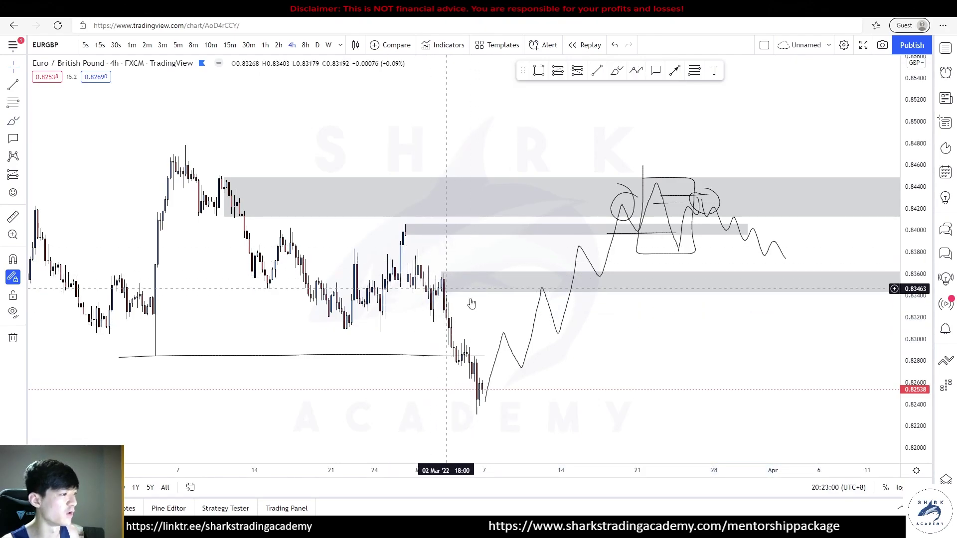
left_click_drag(473, 331, 456, 305)
Step: Try brush strokes showing price reaching the trimmed lowest zone, and undo them
left_click(615, 70)
mouse_move(534, 258)
left_mouse_down()
mouse_move(512, 261)
mouse_move(530, 266)
mouse_move(530, 283)
left_mouse_up()
key("ctrl+z")
key("ctrl+z")
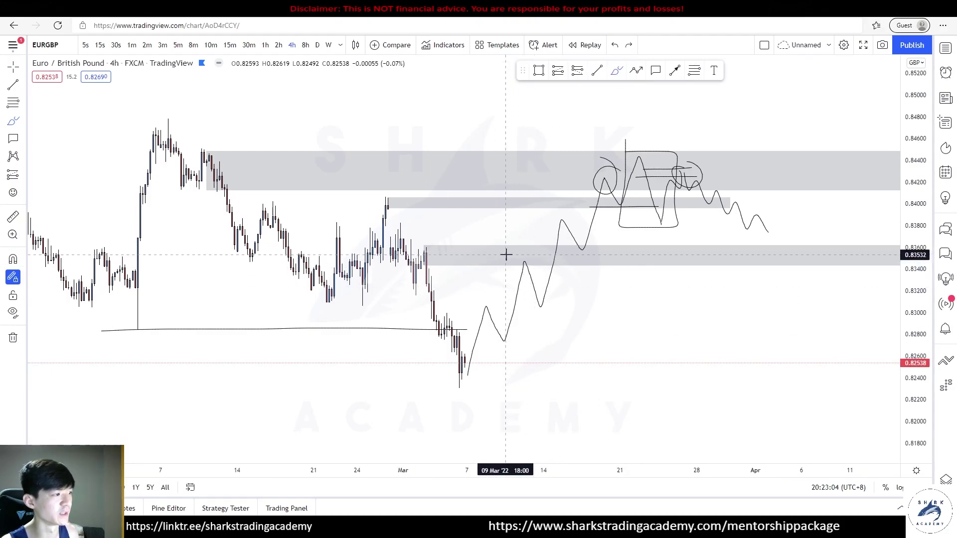
mouse_move(466, 377)
left_mouse_down()
mouse_move(509, 298)
mouse_move(552, 251)
left_mouse_up()
key("ctrl+z")
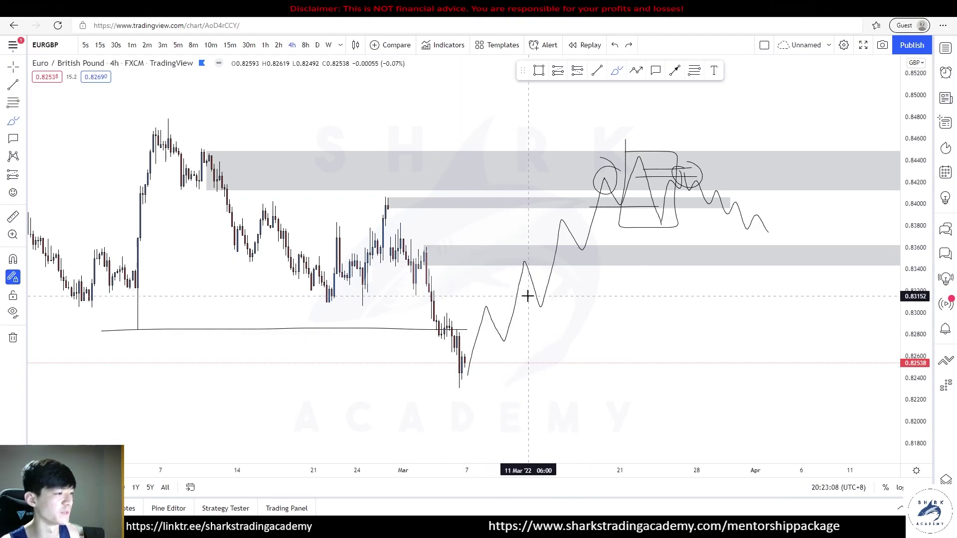
Step: Sketch an alternative climb into the lowest zone with retest lines and circled entries, and undo the strokes
mouse_move(465, 379)
left_mouse_down()
mouse_move(496, 286)
mouse_move(517, 335)
mouse_move(538, 267)
mouse_move(498, 320)
mouse_move(561, 333)
mouse_move(592, 262)
left_mouse_up()
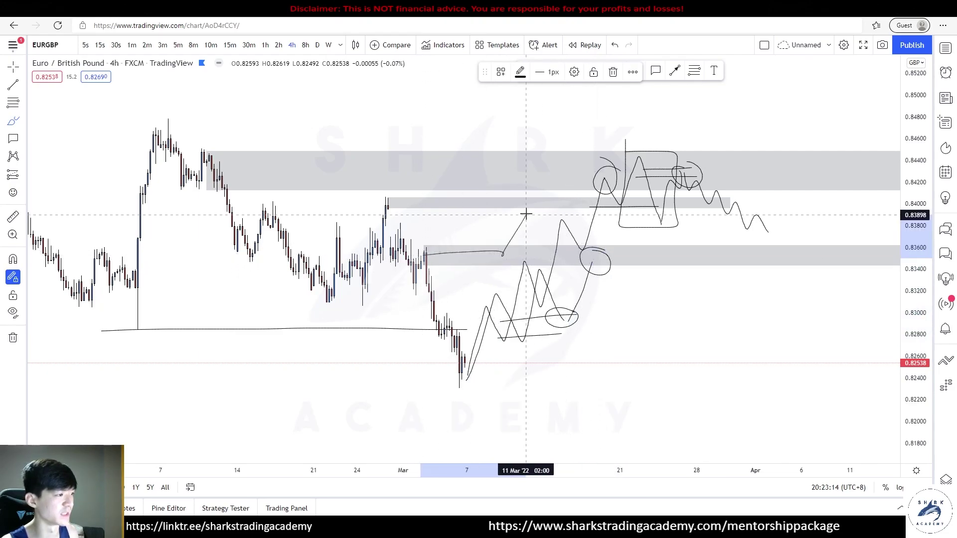
key("ctrl+z")
key("ctrl+z")
key("ctrl+z")
key("ctrl+z")
mouse_move(468, 384)
left_mouse_down()
mouse_move(530, 259)
mouse_move(527, 268)
mouse_move(522, 249)
left_mouse_up()
key("ctrl+z")
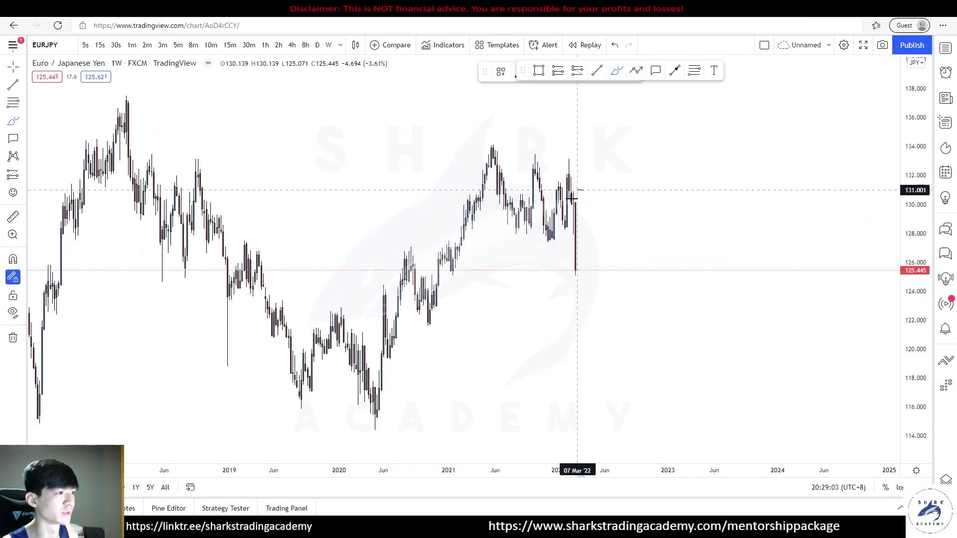
Step: Draw a trend line at about 127.39 from 8 Nov 2021 on weekly EURJPY, sketch strokes above it, and undo everything
left_click_drag(542, 243, 638, 242)
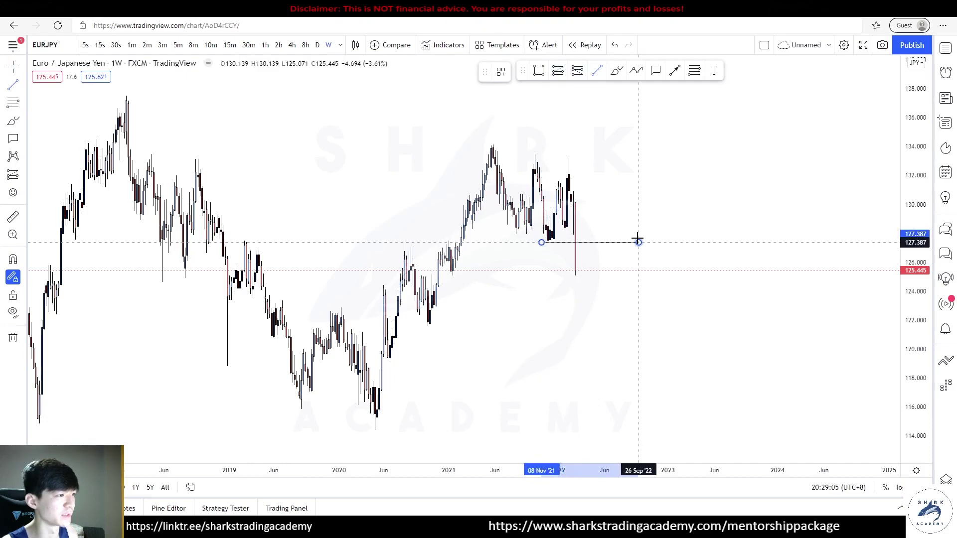
left_click(615, 77)
mouse_move(573, 192)
left_mouse_down()
mouse_move(665, 192)
mouse_move(631, 206)
left_mouse_up()
left_click_drag(558, 159, 634, 154)
left_click_drag(587, 175, 682, 174)
left_click_drag(573, 149, 570, 141)
key("ctrl+z")
key("ctrl+z")
key("ctrl+z")
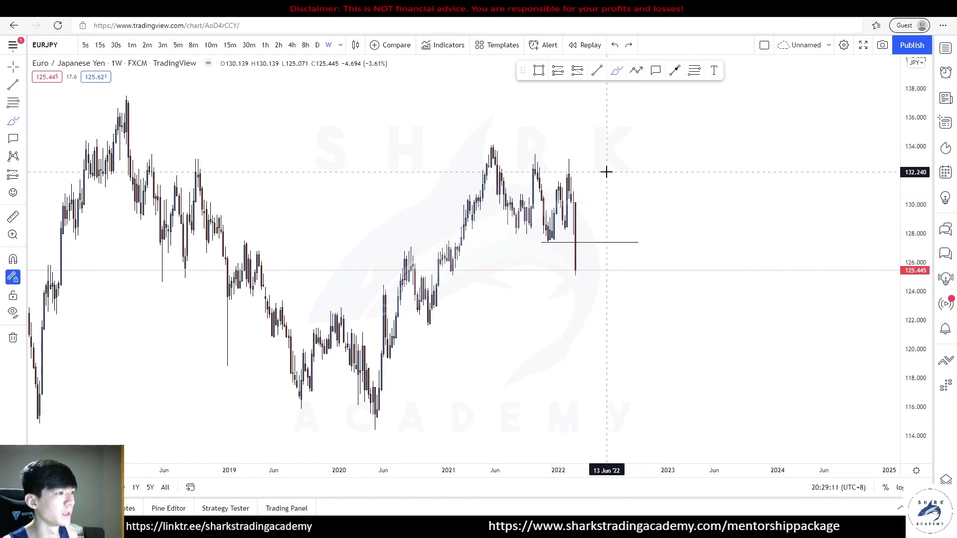
key("ctrl+z")
Step: Sketch a projected recovery from the latest weekly low, add level lines, a circle and a drop, and undo the additions
mouse_move(580, 215)
left_mouse_down()
mouse_move(575, 278)
mouse_move(641, 192)
mouse_move(664, 180)
left_mouse_up()
mouse_move(605, 154)
left_mouse_down()
mouse_move(613, 154)
mouse_move(593, 138)
left_mouse_up()
key("ctrl+z")
key("ctrl+z")
mouse_move(577, 285)
left_mouse_down()
mouse_move(585, 258)
mouse_move(643, 236)
mouse_move(668, 197)
left_mouse_up()
left_click_drag(570, 214, 743, 217)
left_click_drag(577, 194, 723, 194)
mouse_move(694, 184)
left_mouse_down()
mouse_move(658, 186)
mouse_move(662, 173)
left_mouse_up()
left_click_drag(666, 186, 748, 299)
key("ctrl+z")
key("ctrl+z")
key("ctrl+z")
key("ctrl+z")
Step: Trace the swings down from the 2021 high, circle them with the projected recovery, and undo all the brush strokes
mouse_move(492, 152)
left_mouse_down()
mouse_move(515, 208)
mouse_move(573, 176)
mouse_move(598, 276)
left_mouse_up()
mouse_move(627, 193)
left_mouse_down()
mouse_move(502, 175)
mouse_move(501, 126)
left_mouse_up()
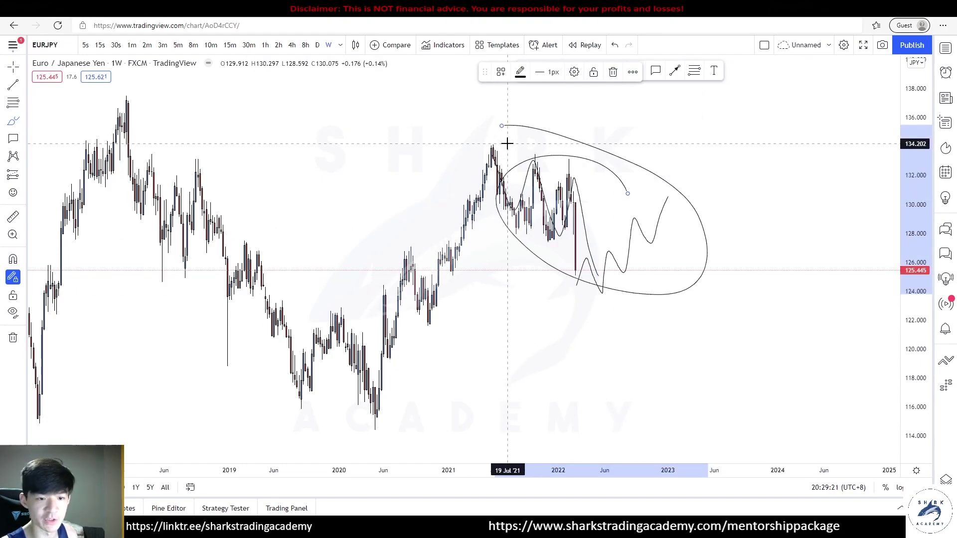
left_click_drag(574, 169, 825, 162)
key("ctrl+z")
key("ctrl+z")
key("ctrl+z")
key("ctrl+z")
key("ctrl+z")
Step: Draw rectangle zones from May 2020 over about 115.4 to 116.8 and 117.13 to 118.51, deleting a trial zone near 126
left_click(539, 70)
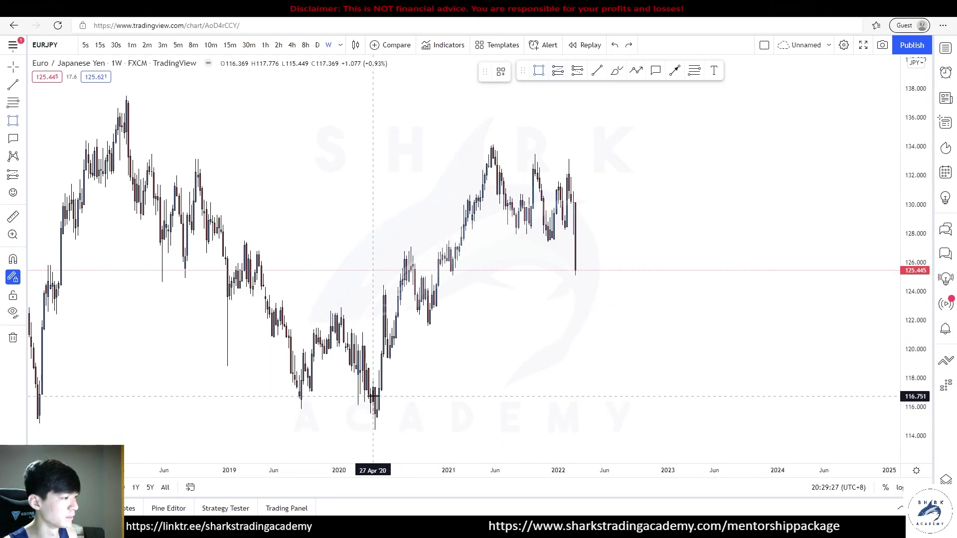
left_click_drag(376, 395, 874, 416)
mouse_move(376, 371)
left_mouse_down()
mouse_move(884, 388)
mouse_move(875, 390)
left_mouse_up()
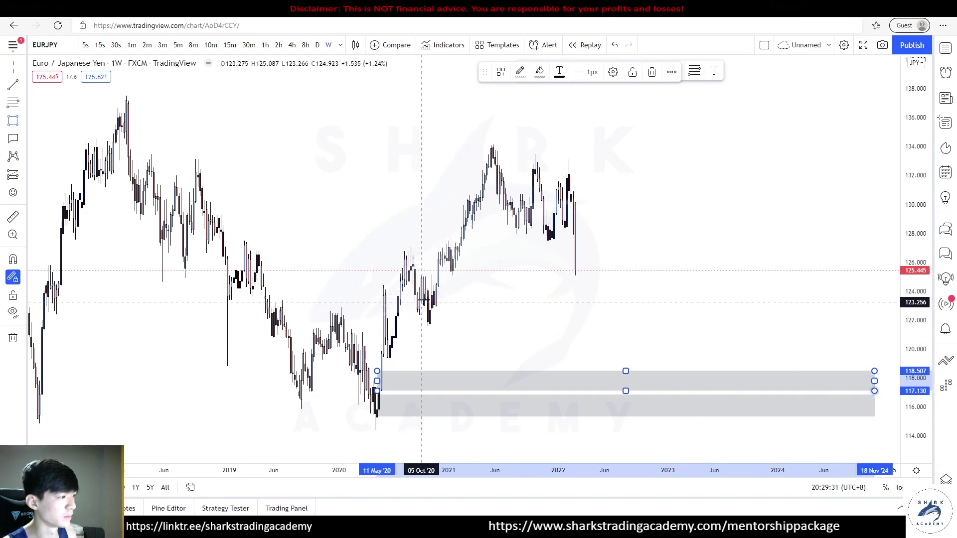
left_click_drag(451, 256, 622, 273)
left_click(652, 72)
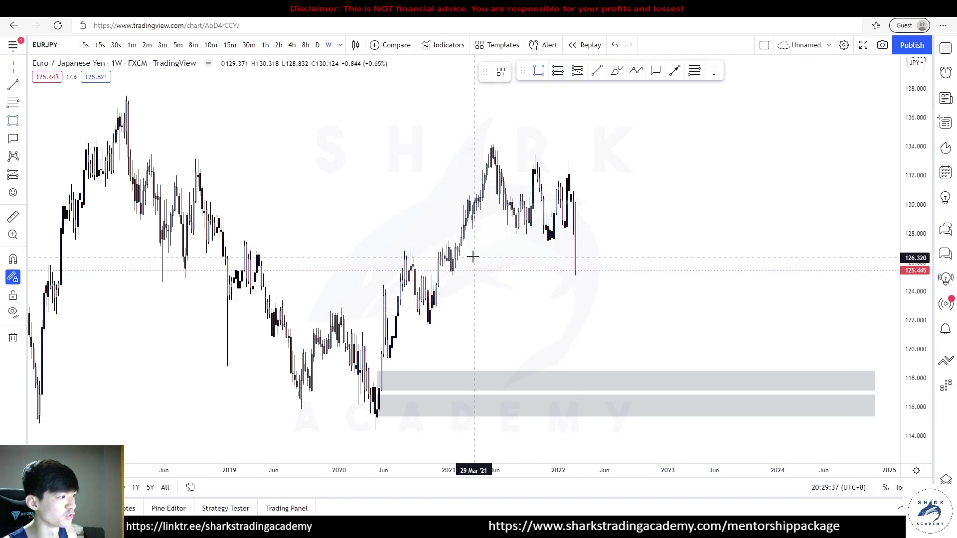
Step: Draw a rectangle zone from November 2020 over about 122.9 to 124.6 and a level line at about 127.1 over the 2020 high
left_click(792, 307)
key("Escape")
left_click_drag(436, 307, 433, 282)
left_click(464, 239)
left_click(457, 247)
key("Escape")
left_click(492, 273)
Step: Circle the latest weekly low and the 2021 highs with brush strokes and undo the strokes
left_click_drag(592, 268, 574, 273)
key("ctrl+z")
mouse_move(460, 146)
left_mouse_down()
mouse_move(598, 229)
mouse_move(459, 204)
mouse_move(460, 152)
left_mouse_up()
key("ctrl+z")
left_click_drag(579, 230, 573, 237)
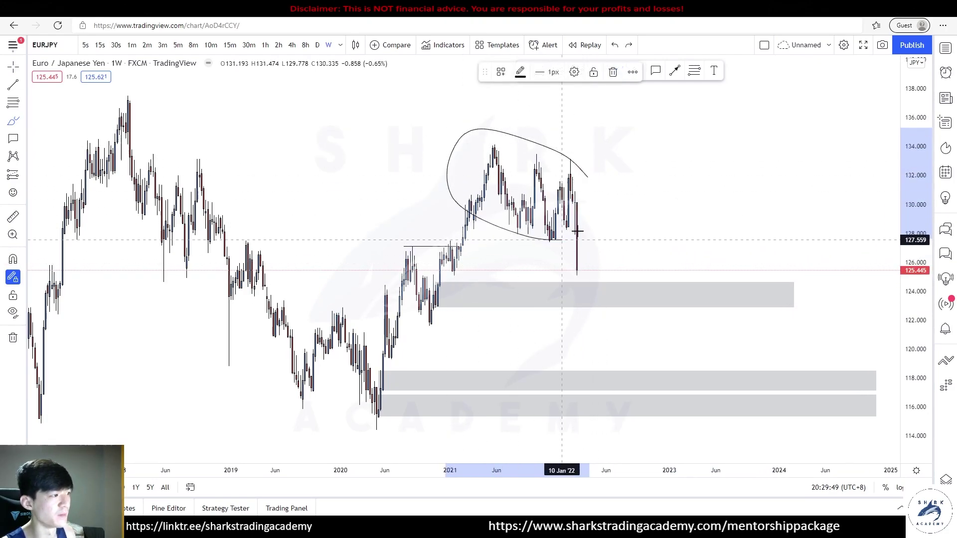
Step: Trace the swings from the 2020 low, sketch a projected bounce from the 123–124.6 zone with trendline and circles, and undo everything
mouse_move(355, 423)
left_mouse_down()
mouse_move(385, 284)
mouse_move(421, 323)
mouse_move(486, 152)
mouse_move(510, 129)
mouse_move(503, 205)
mouse_move(550, 234)
mouse_move(608, 213)
left_mouse_up()
key("ctrl+z")
mouse_move(627, 285)
left_mouse_down()
mouse_move(621, 209)
mouse_move(675, 251)
mouse_move(734, 142)
left_mouse_up()
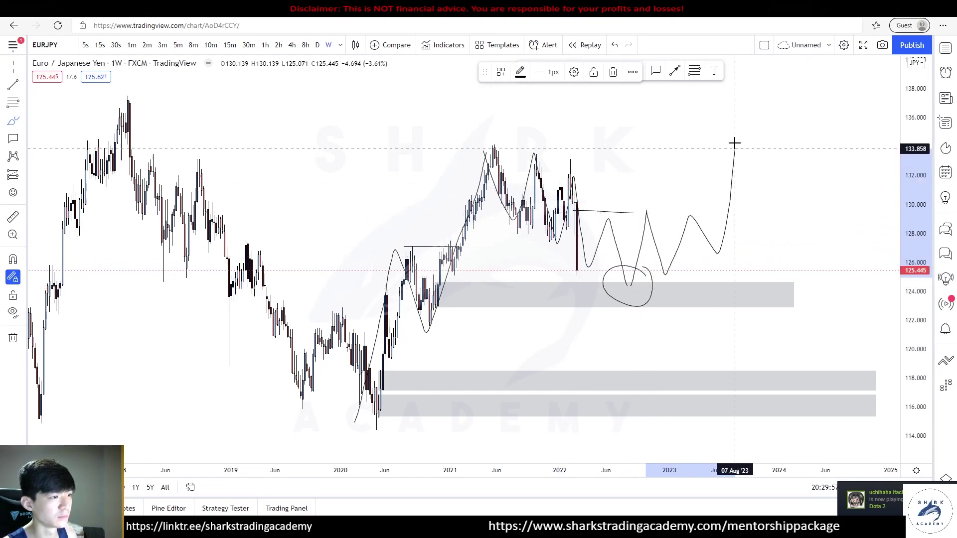
left_click_drag(461, 134, 802, 184)
left_click_drag(559, 165, 516, 127)
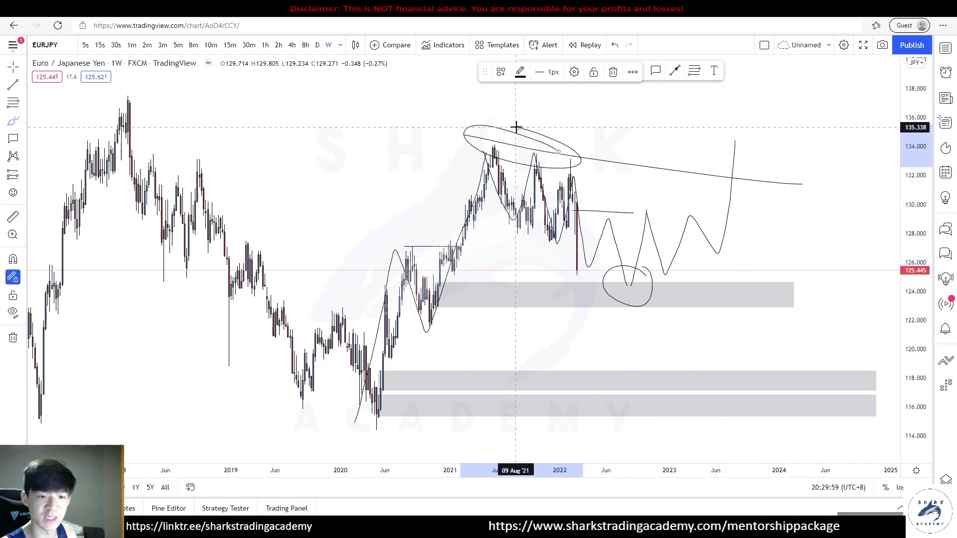
key("ctrl+z")
key("ctrl+z")
key("ctrl+z")
key("ctrl+z")
key("ctrl+z")
key("ctrl+z")
Step: Sketch two short brush marks around the latest weekly low and undo both
left_click_drag(602, 275, 602, 250)
key("ctrl+z")
left_click_drag(568, 278, 575, 262)
key("ctrl+z")
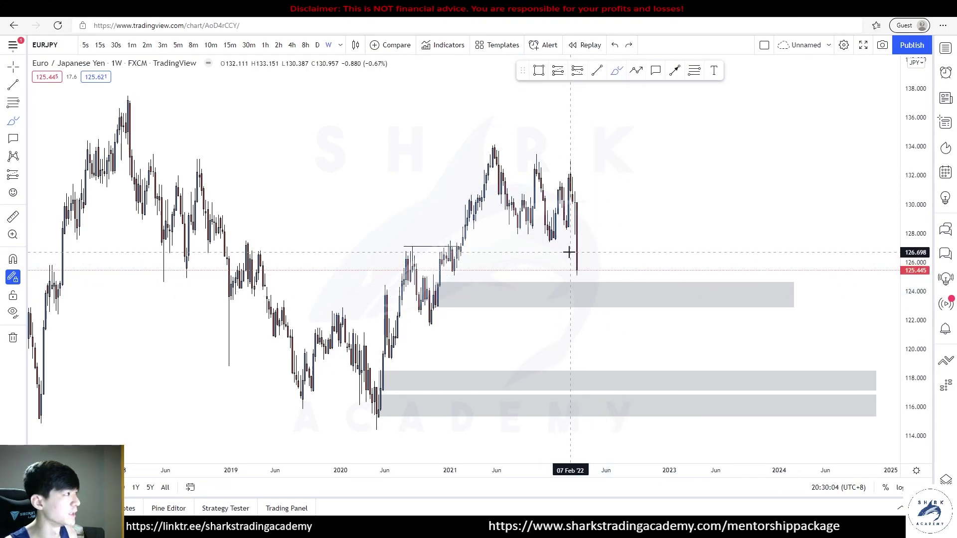
Step: Switch to the daily timeframe and draw a projected zigzag path from about 125 through 123.8 and 128, ending near 124.9
left_click(317, 46)
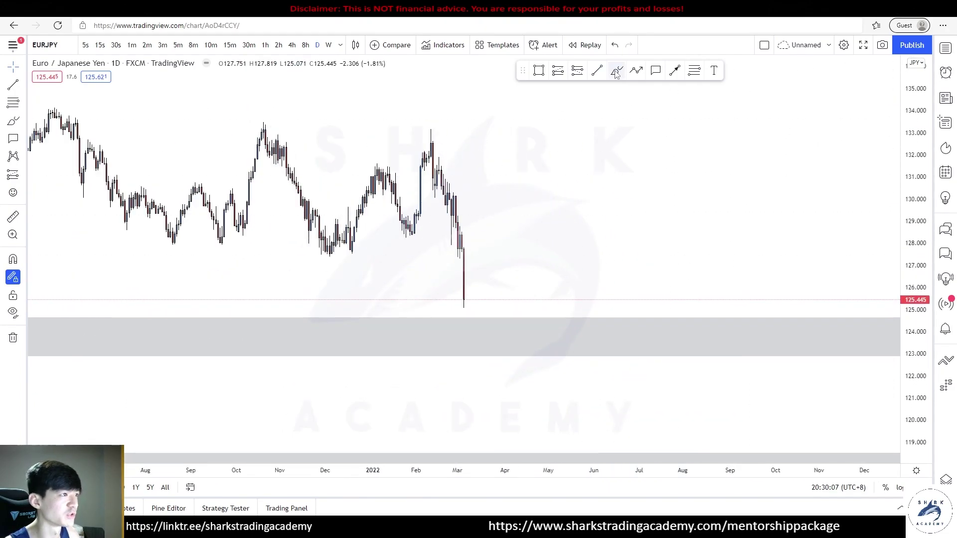
left_click(470, 310)
left_click(487, 272)
left_click(505, 314)
left_click(519, 261)
left_click(556, 244)
double_click(587, 312)
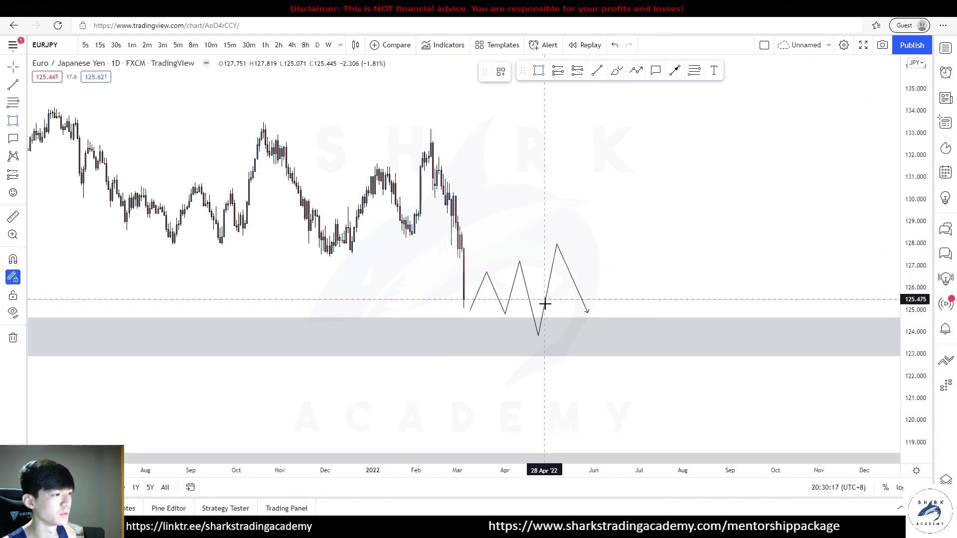
Step: Add a small zone over about 124.6 to 125.2 under the path's end and a second path through it to about 127
mouse_move(540, 304)
left_mouse_down()
mouse_move(610, 319)
mouse_move(577, 306)
left_mouse_up()
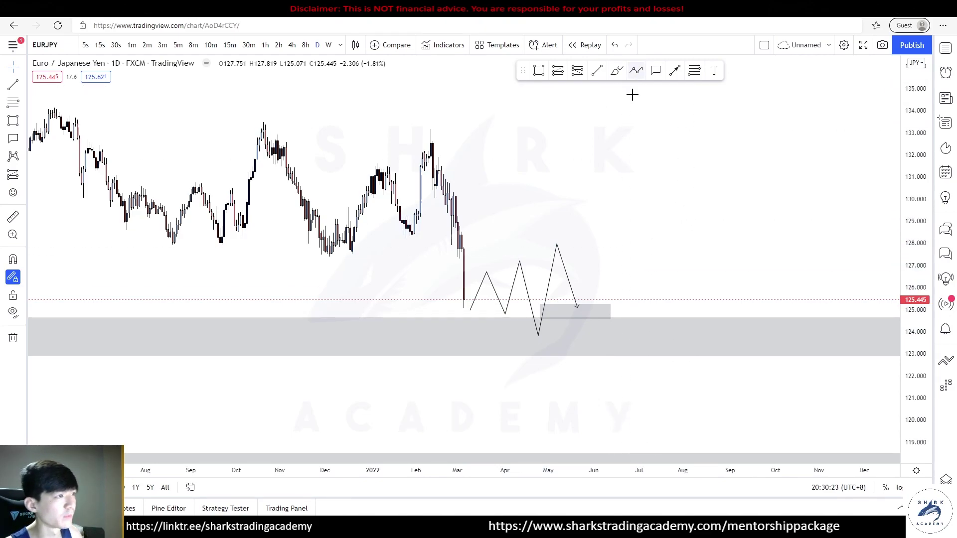
left_click_drag(576, 307, 582, 306)
left_click(637, 71)
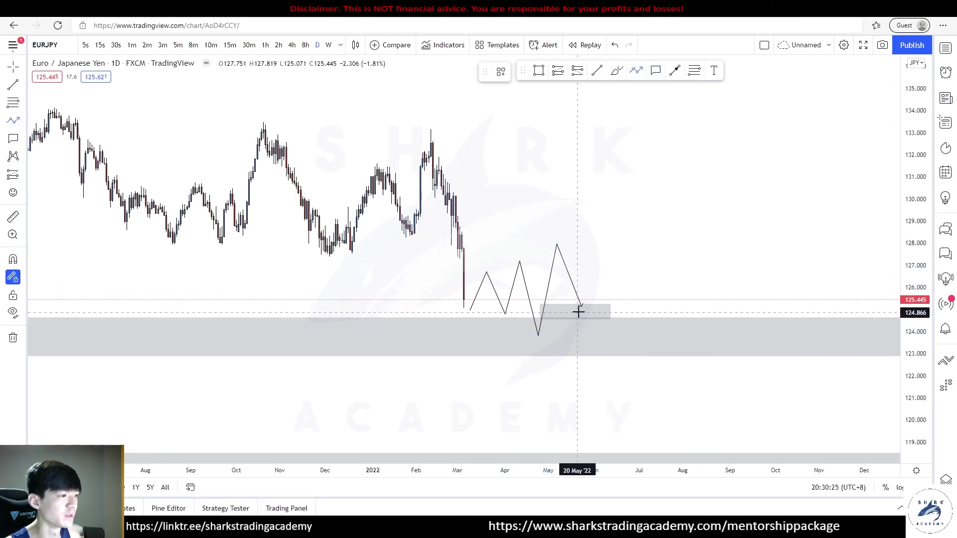
left_click(608, 317)
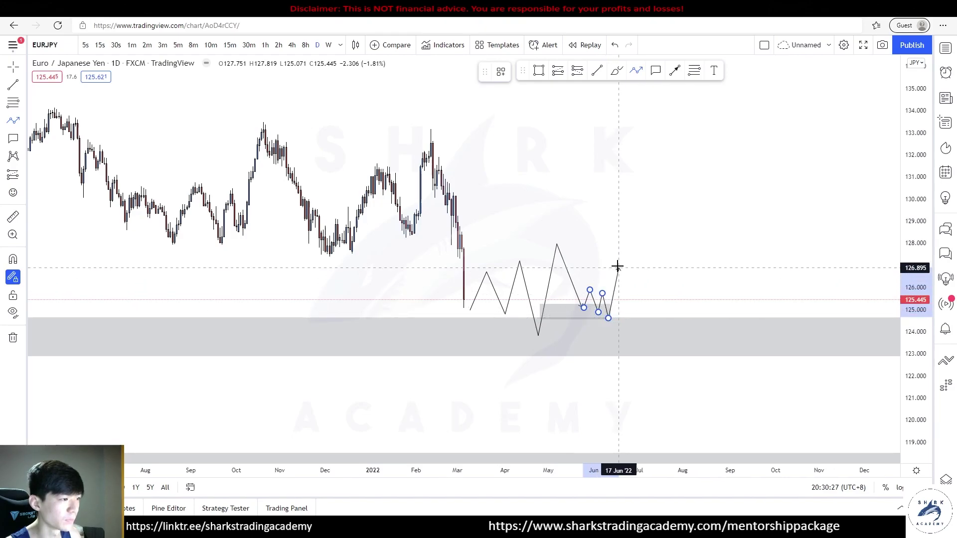
left_click(619, 265)
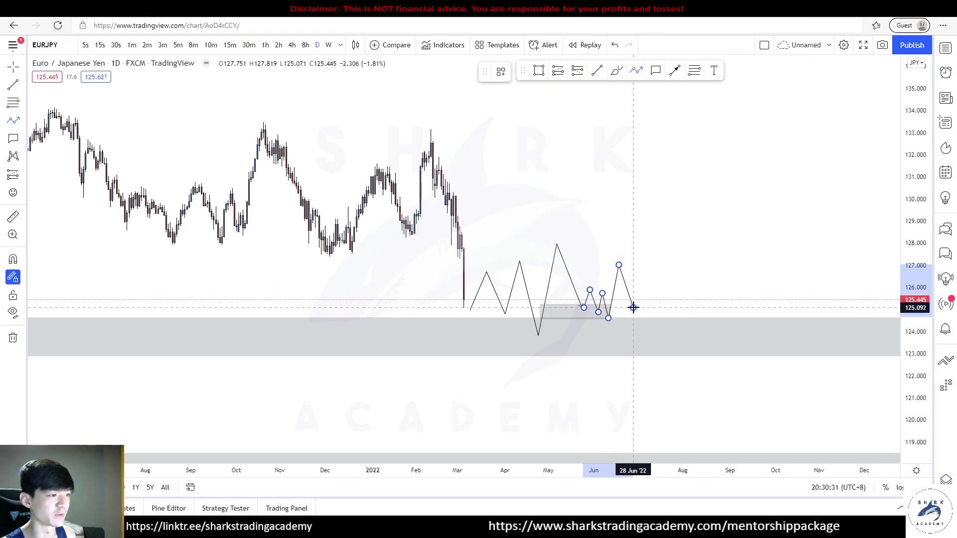
double_click(633, 308)
Step: Mark the projected highs with brush strokes and undo each stroke
scroll(712, 224, "up", 3)
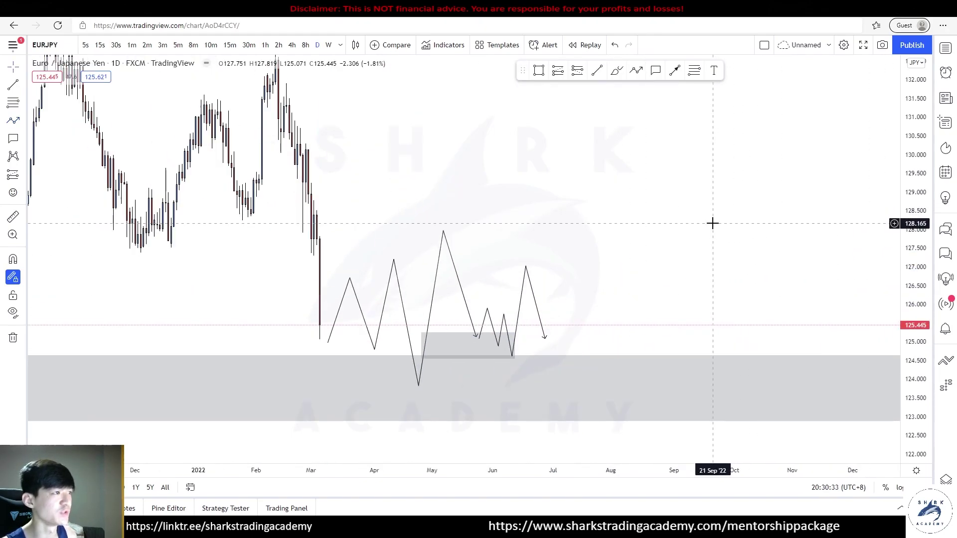
mouse_move(328, 214)
left_mouse_down()
mouse_move(434, 210)
mouse_move(308, 411)
mouse_move(329, 210)
left_mouse_up()
key("ctrl+z")
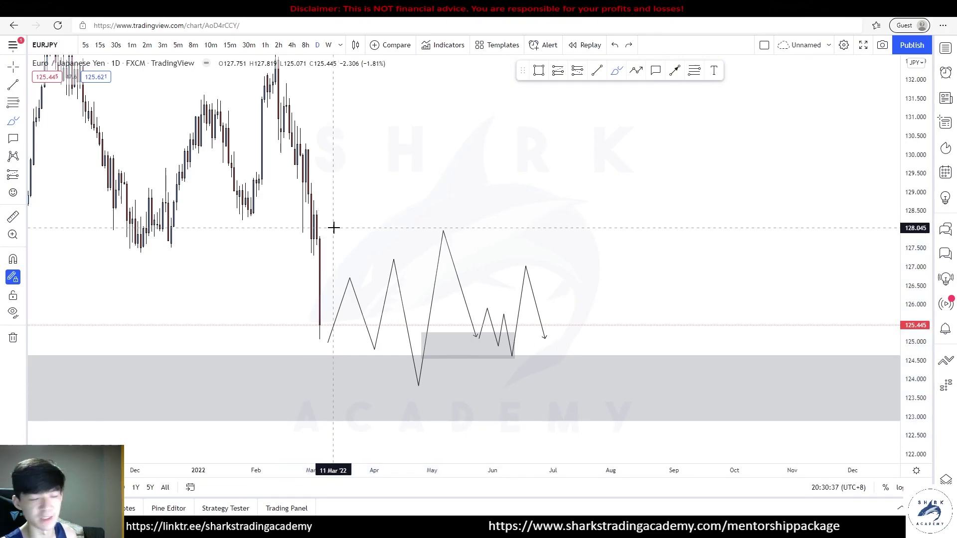
left_click_drag(359, 256, 447, 256)
key("ctrl+z")
left_click_drag(374, 256, 447, 253)
key("ctrl+z")
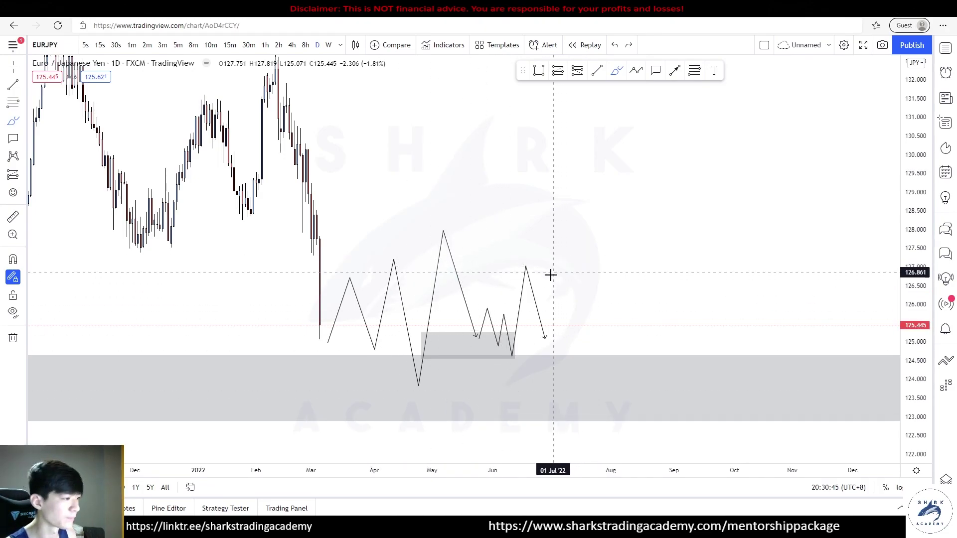
mouse_move(536, 244)
left_mouse_down()
mouse_move(431, 421)
mouse_move(535, 238)
left_mouse_up()
key("ctrl+z")
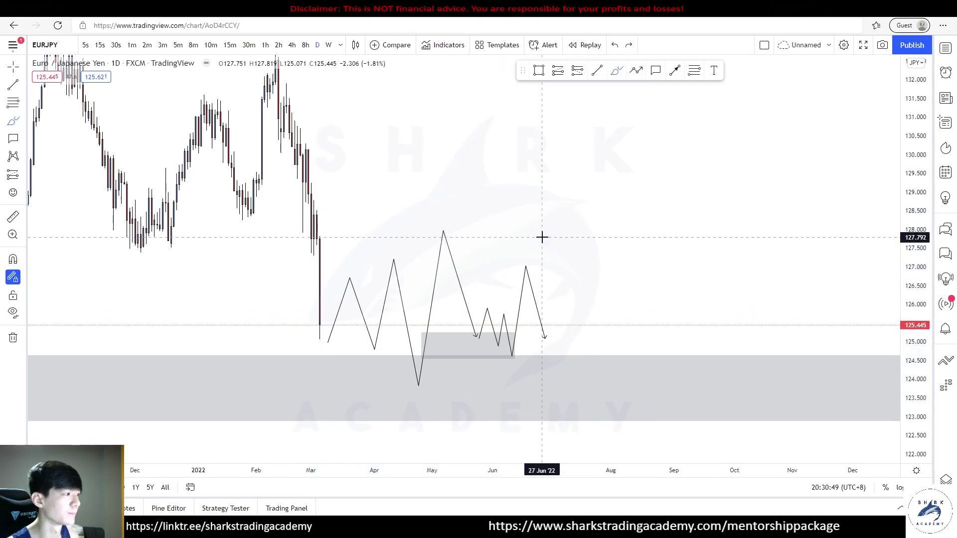
Step: Mark a level line at about 127.3 across the second projected high, retrace the projected pullback, and undo the extra strokes
mouse_move(369, 258)
left_mouse_down()
mouse_move(440, 255)
mouse_move(456, 370)
mouse_move(360, 252)
left_mouse_up()
key("ctrl+z")
mouse_move(521, 292)
left_mouse_down()
mouse_move(553, 316)
mouse_move(525, 302)
left_mouse_up()
key("ctrl+z")
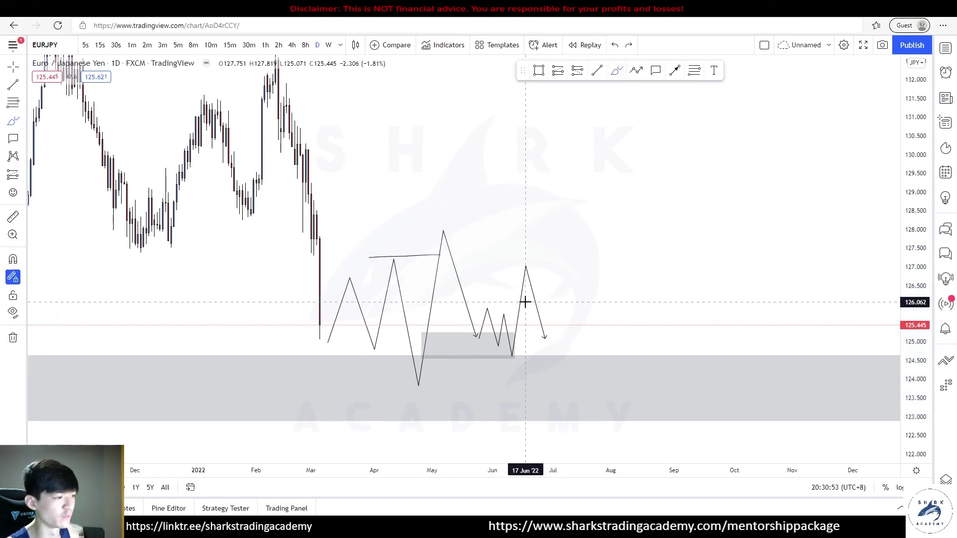
left_click_drag(443, 230, 480, 331)
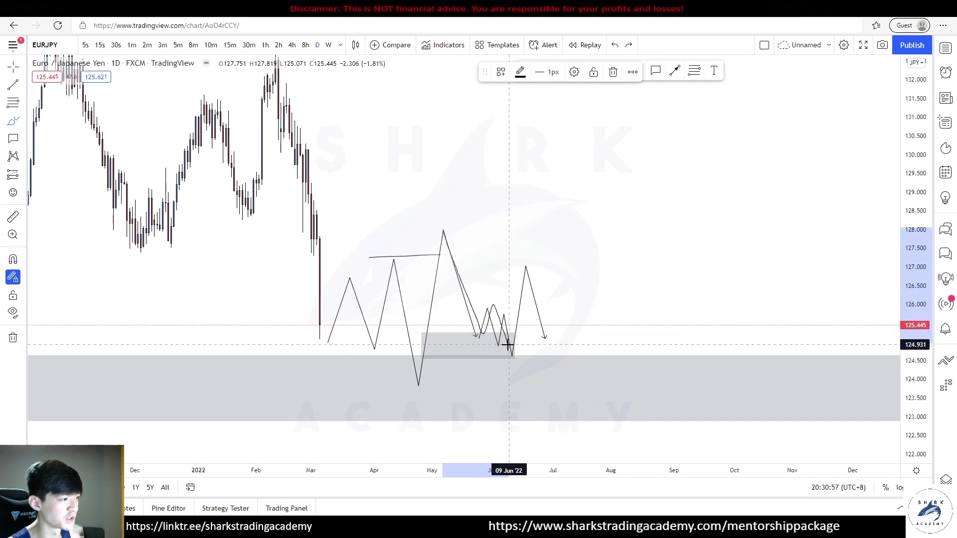
key("ctrl+z")
left_click_drag(534, 264, 522, 260)
key("ctrl+z")
Step: Add level lines at about 126.1 and 125.1, circle the second retest, sketch a rise to about 128.1, and undo the surplus strokes
mouse_move(471, 302)
left_mouse_down()
mouse_move(519, 303)
mouse_move(606, 333)
left_mouse_up()
left_click_drag(495, 337, 592, 334)
mouse_move(546, 317)
left_mouse_down()
mouse_move(530, 319)
mouse_move(546, 317)
mouse_move(589, 226)
left_mouse_up()
mouse_move(598, 209)
left_mouse_down()
mouse_move(626, 237)
mouse_move(598, 202)
left_mouse_up()
key("ctrl+z")
left_click_drag(365, 215, 526, 382)
key("ctrl+z")
scroll(343, 170, "down", 3)
key("ctrl+z")
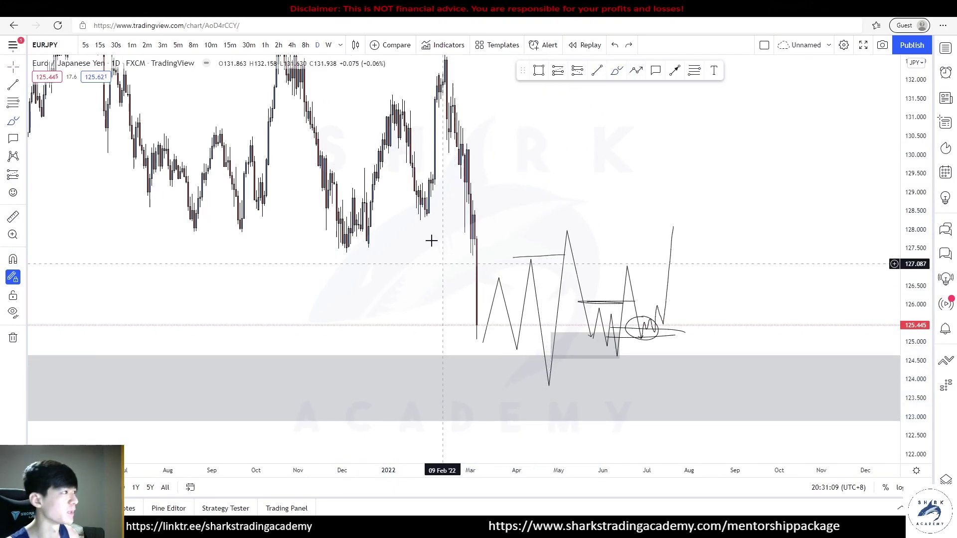
Step: Return to the weekly timeframe and delete all the projection drawings beyond the latest candle
left_click(329, 45)
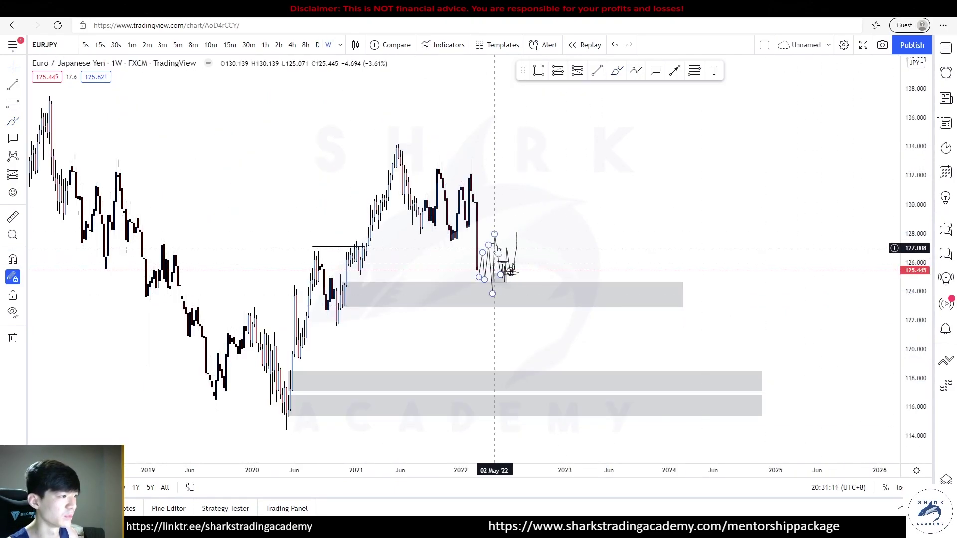
left_click_drag(424, 245, 600, 273)
key("Delete")
Step: Draw a thin rectangle zone from 4 Jan 2021 to 20 Feb 2023 over about 125.13 to 125.45
left_click_drag(904, 326, 904, 216)
left_click_drag(533, 241, 636, 267)
left_click(594, 258)
scroll(608, 105, "up", 2)
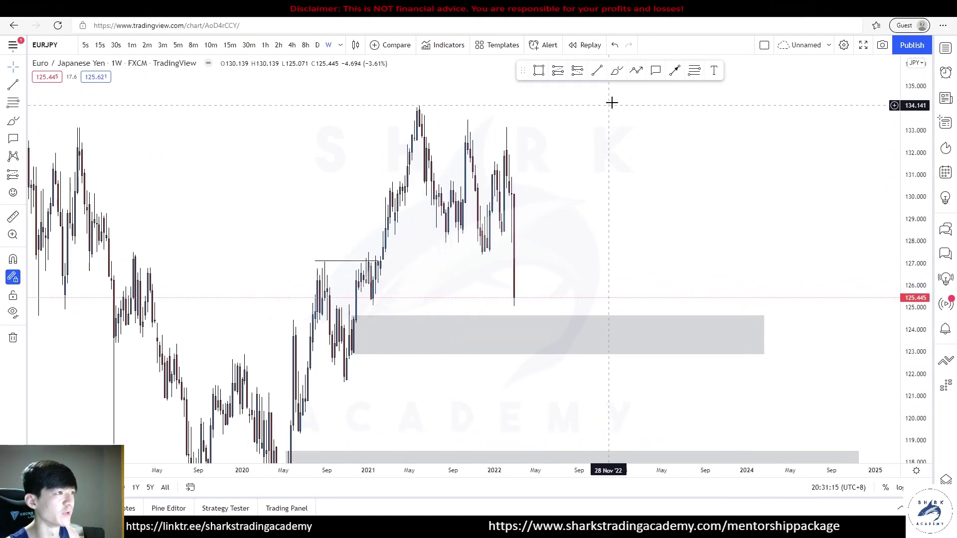
left_click(516, 300)
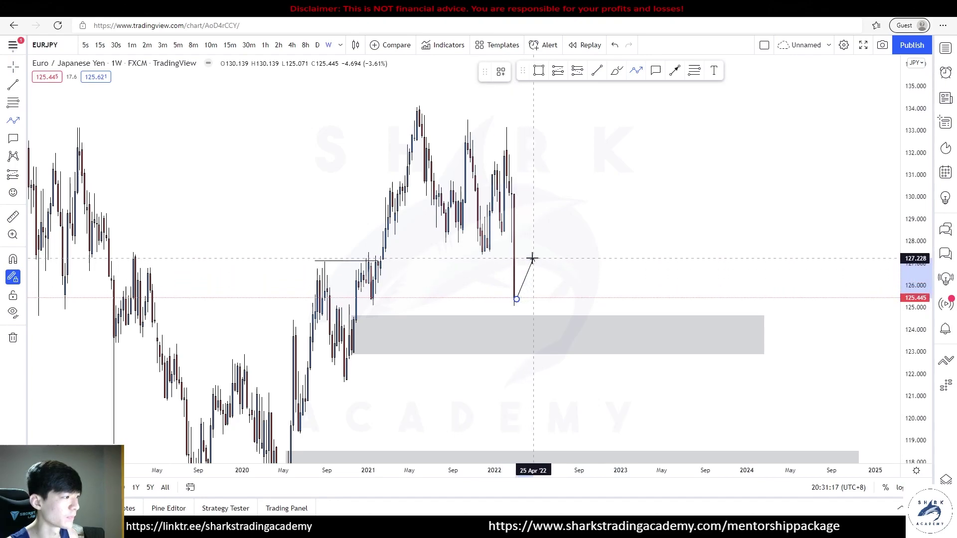
left_click(538, 70)
left_click_drag(368, 297, 637, 301)
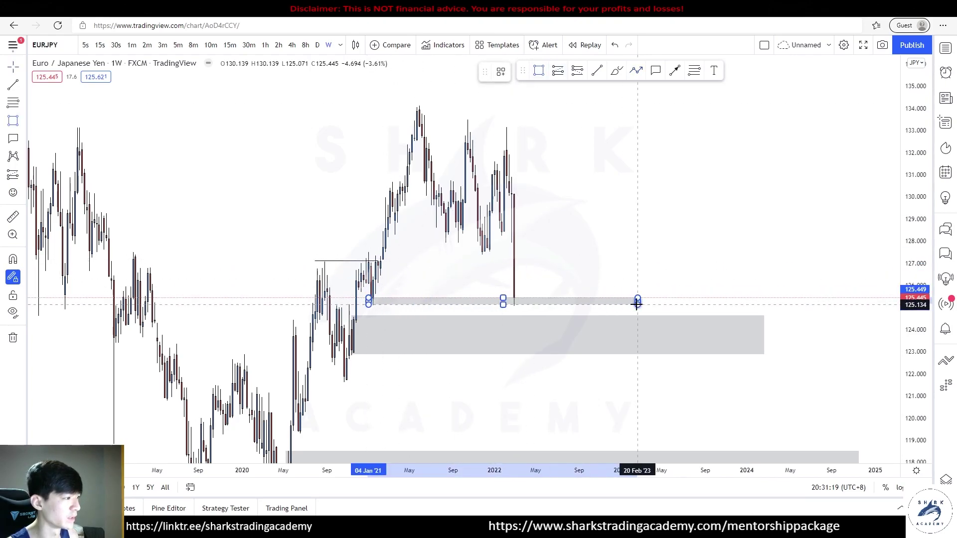
Step: Draw a projected path dipping to about 124.4, rising to 127.9 and ending at 125.6, with a small zone around its end
left_click(608, 125)
left_click(515, 300)
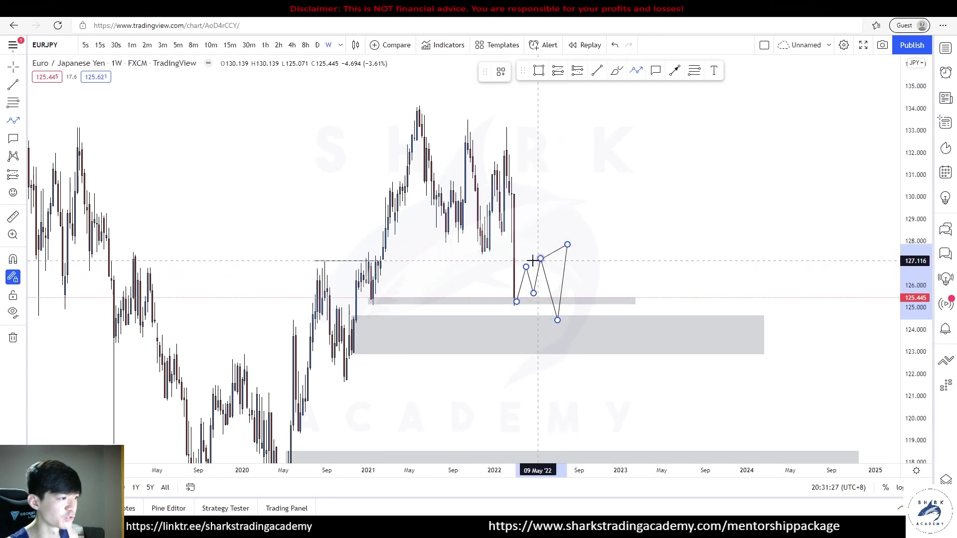
double_click(584, 294)
left_click(633, 301)
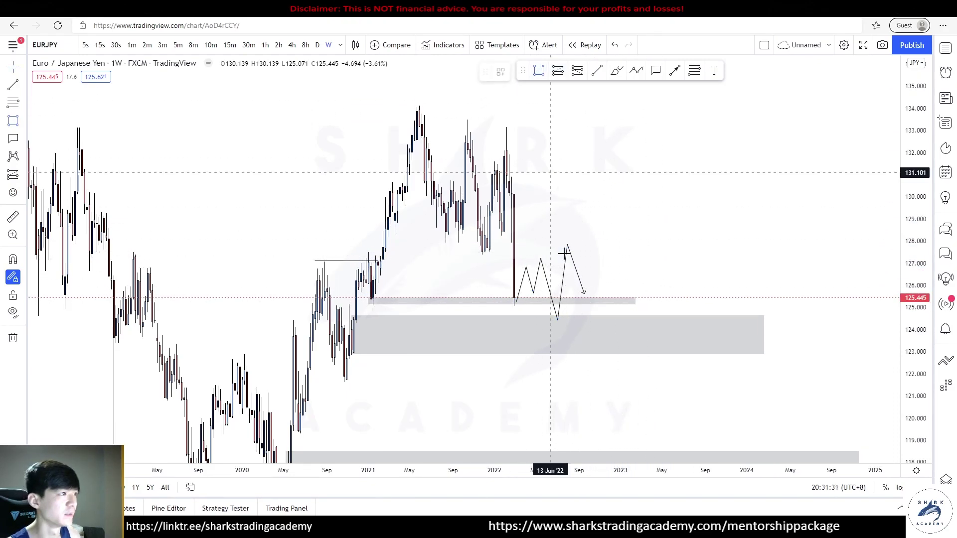
left_click_drag(559, 289, 596, 299)
Step: Place a long position at 125.607 with stop 124.346 and target 127.859, and narrow it
left_click(562, 269)
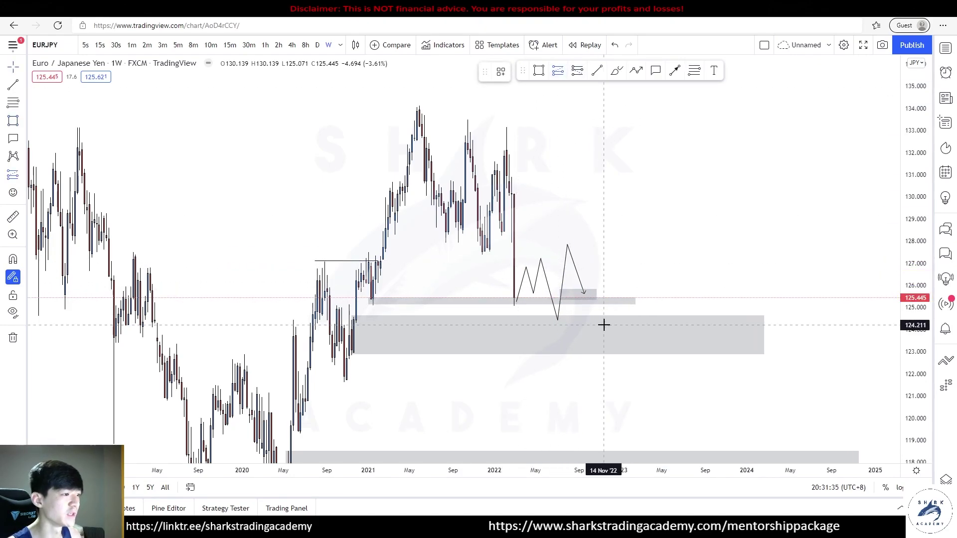
left_click(584, 294)
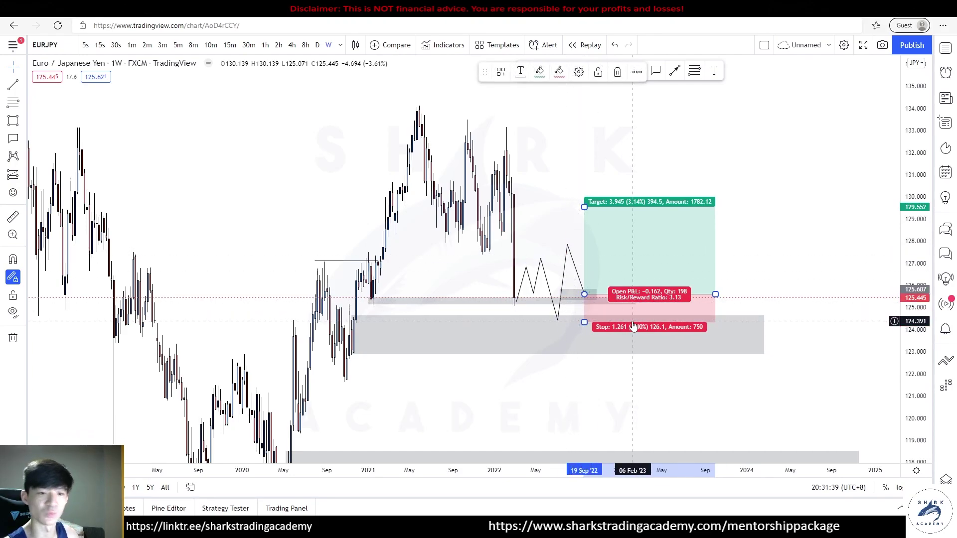
left_click_drag(584, 207, 584, 245)
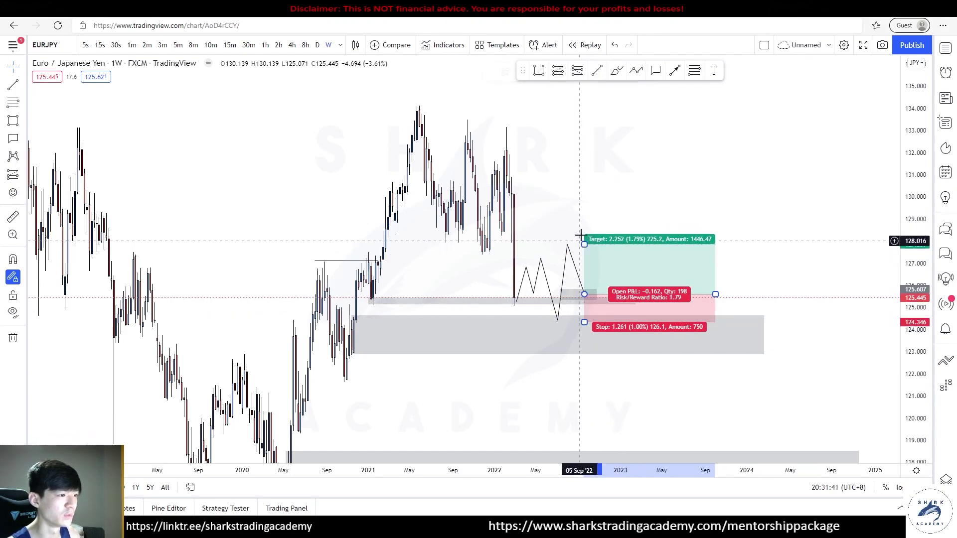
left_click(569, 251)
left_click(669, 190)
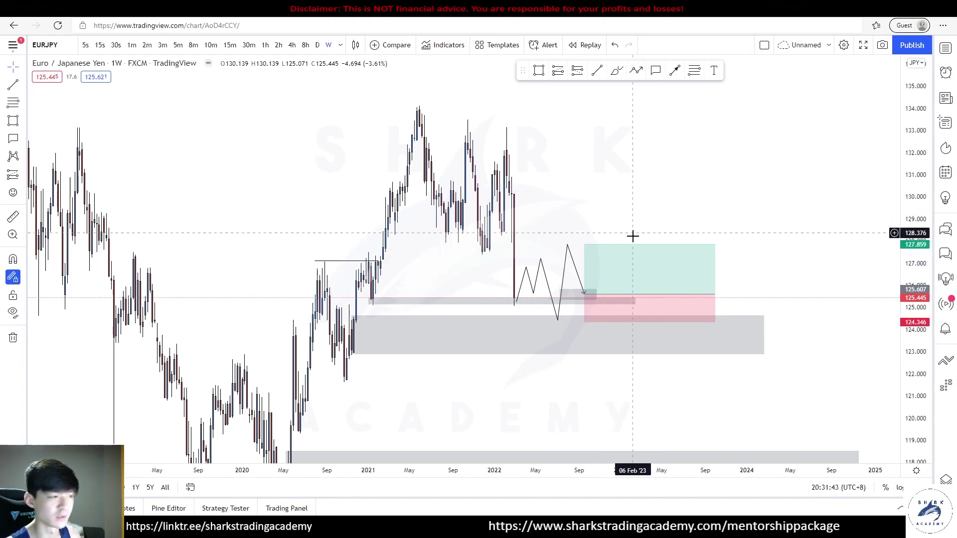
left_click_drag(717, 296, 668, 296)
left_click(681, 209)
Step: Circle the projected high and underline it with brush strokes, undo them, and delete the long position
left_click(616, 71)
mouse_move(575, 237)
left_mouse_down()
mouse_move(555, 236)
mouse_move(562, 245)
left_mouse_up()
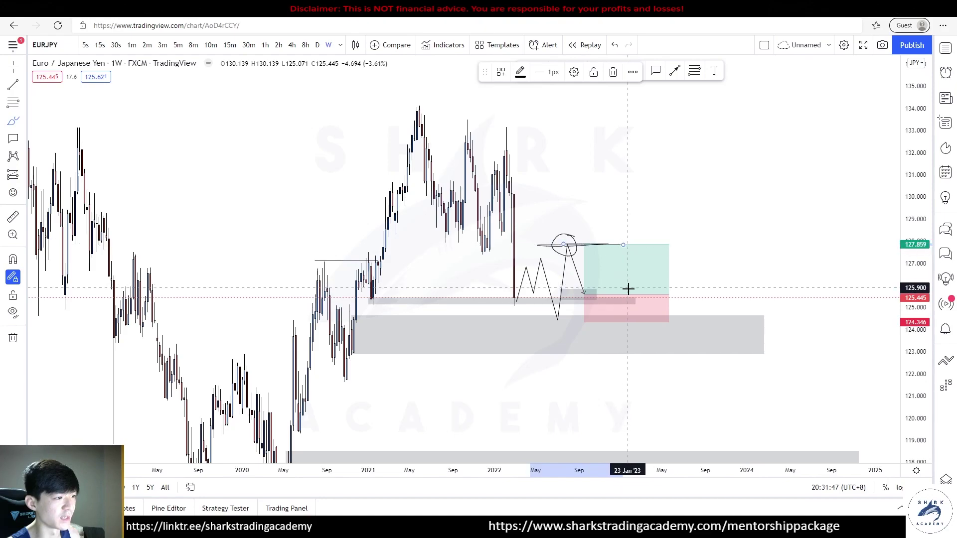
key("ctrl+z")
key("ctrl+z")
key("ctrl+z")
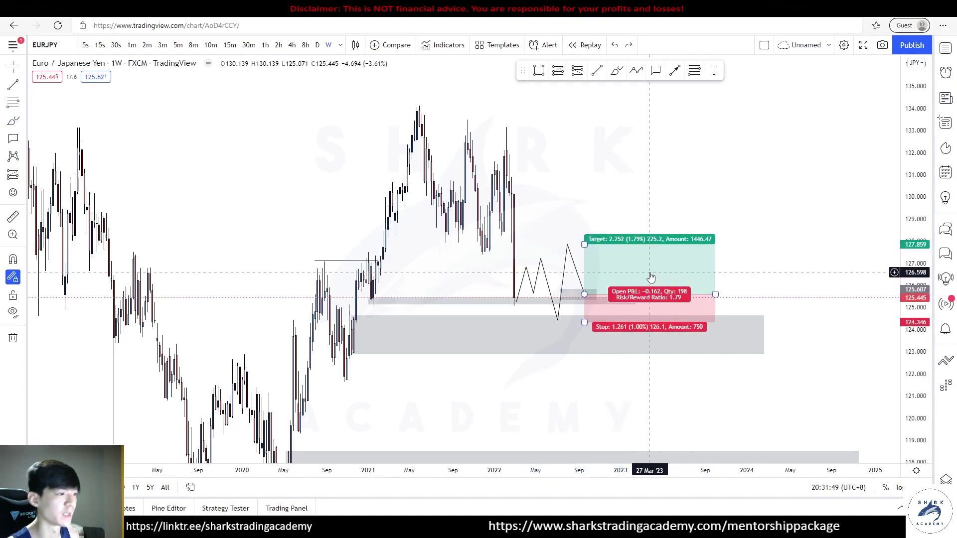
left_click(650, 277)
key("Delete")
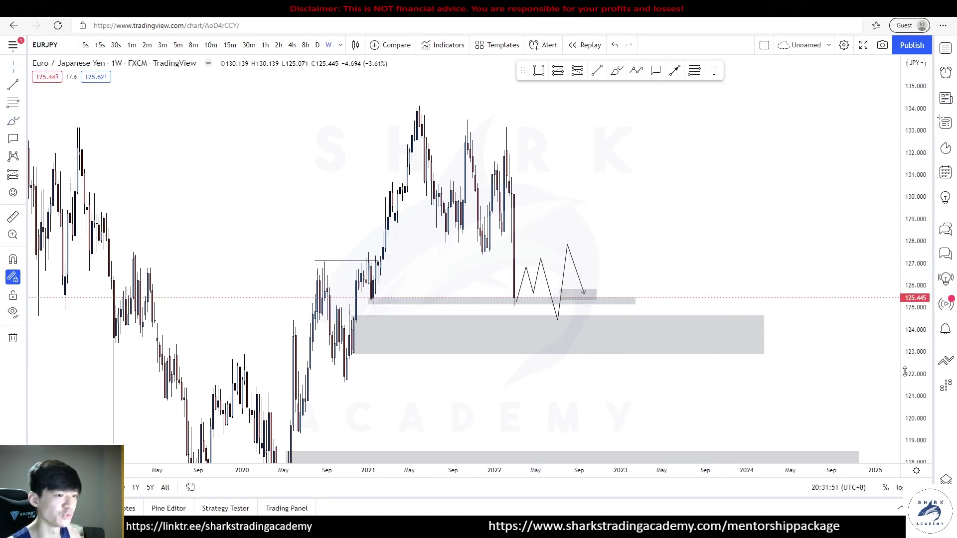
Step: Shorten the thin 125.13–125.45 zone to just past the latest candle and draw a level line at about 127.3 across the second projected high
left_click_drag(908, 369, 908, 189)
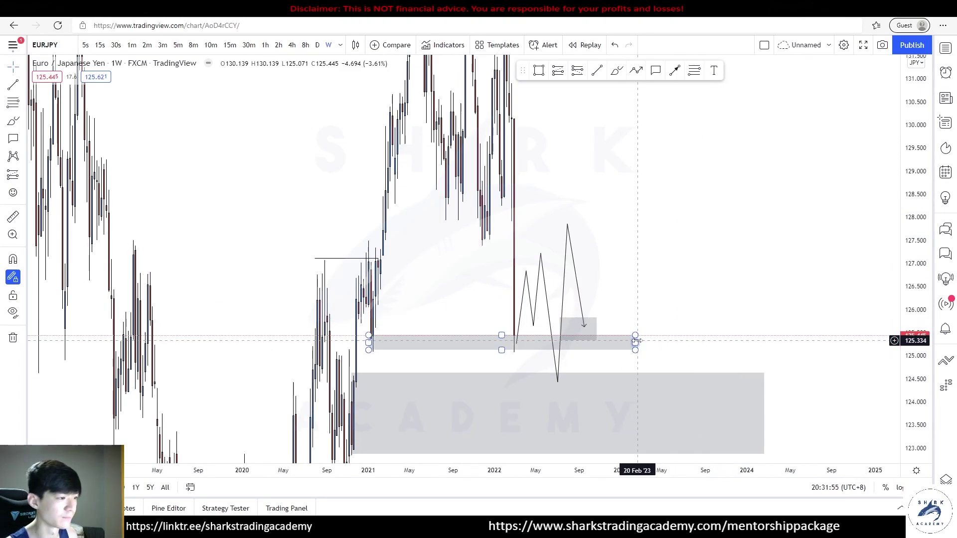
left_click_drag(635, 342, 528, 342)
left_click_drag(652, 286, 672, 267)
scroll(662, 257, "up", 2)
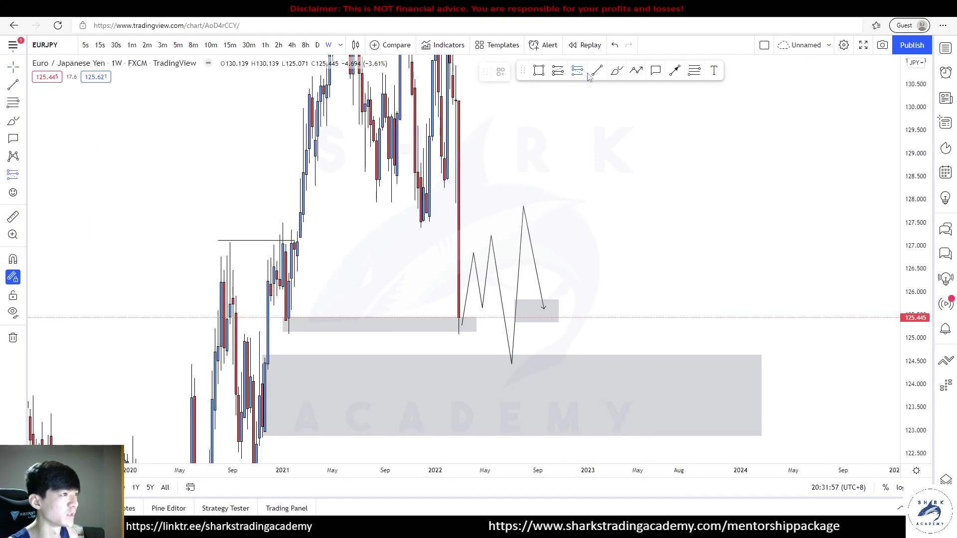
left_click_drag(473, 233, 522, 233)
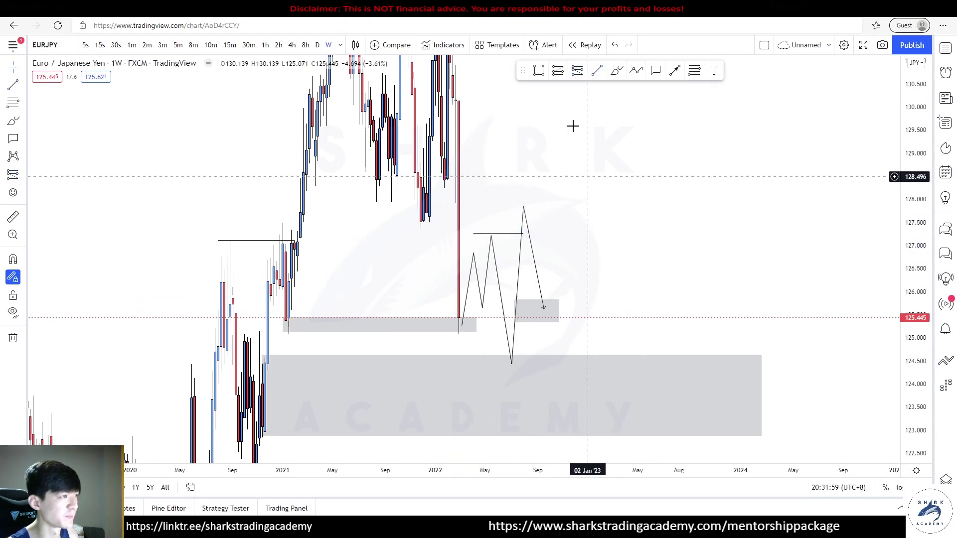
Step: Draw a path stepping down from about 127.7 to 125.5 and rising to 127.1, and extend the small zone to 2 Jan 2023
left_click(636, 70)
left_click(520, 212)
left_click(523, 244)
left_click(535, 227)
left_click(532, 268)
left_click(546, 248)
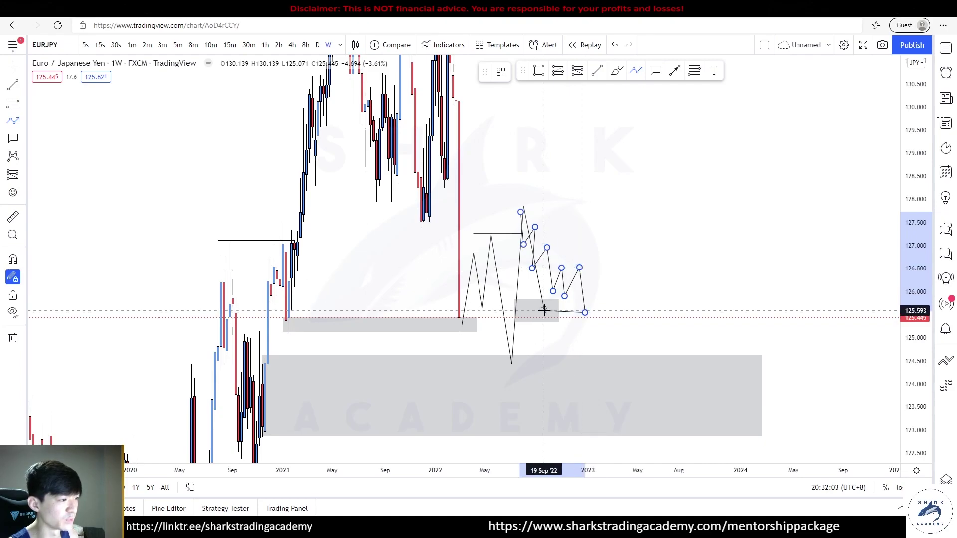
double_click(597, 243)
left_click(578, 310)
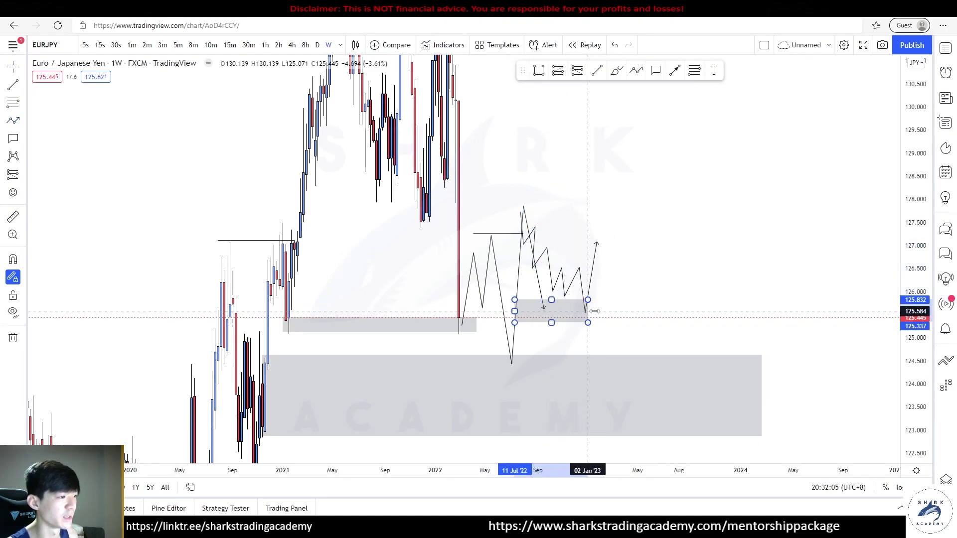
Step: Draw a level line at about 126.5 from the last projected lower high to the final rising leg
left_click(611, 240)
scroll(570, 141, "up", 3)
left_click(596, 70)
left_click(461, 264)
left_click(499, 269, "shift")
key("Escape")
left_click_drag(499, 265, 496, 264)
Step: Draw a path stepping down from about 127.0 to 125.8, and mark a small zone at about 125.7–126.0 extending to April 2023
left_click(529, 283)
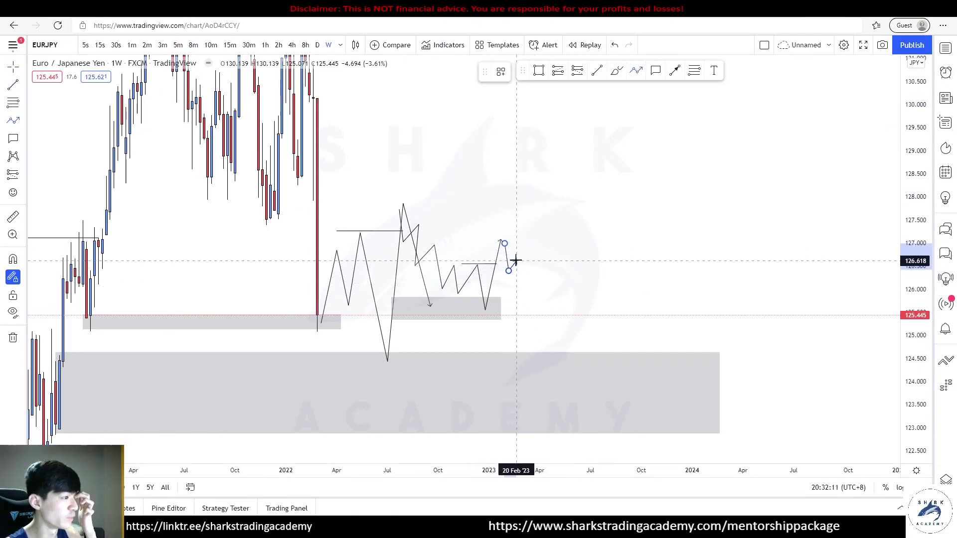
double_click(540, 296)
left_click(488, 279)
left_click(554, 291)
left_click(570, 224)
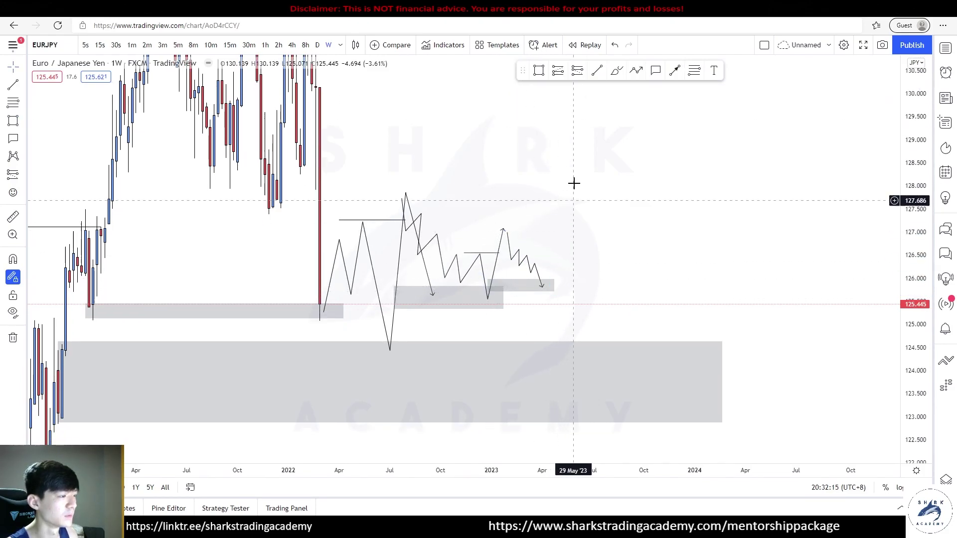
Step: Continue the projection from the small zone up to about 126.8 and back down to about 126.0
left_click_drag(542, 285, 549, 242)
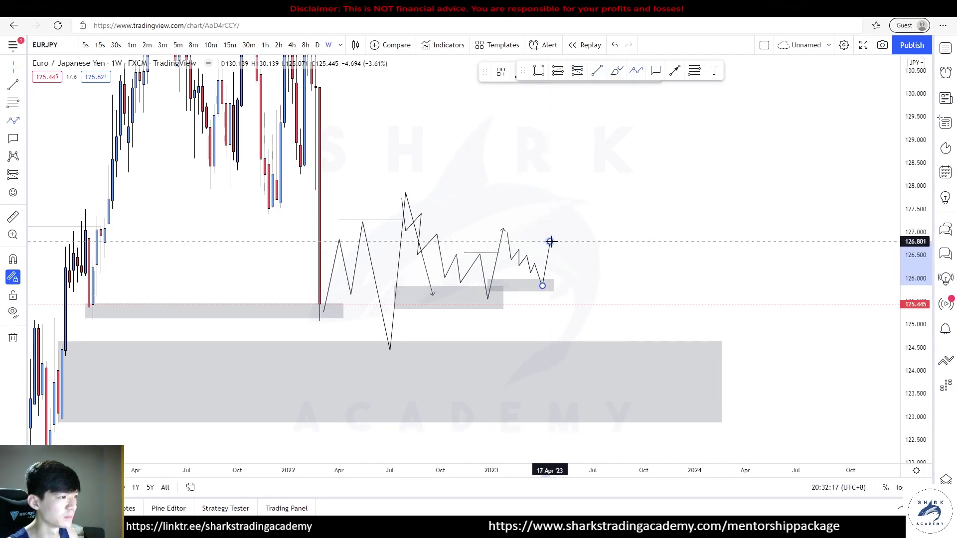
scroll(558, 272, "down", 2)
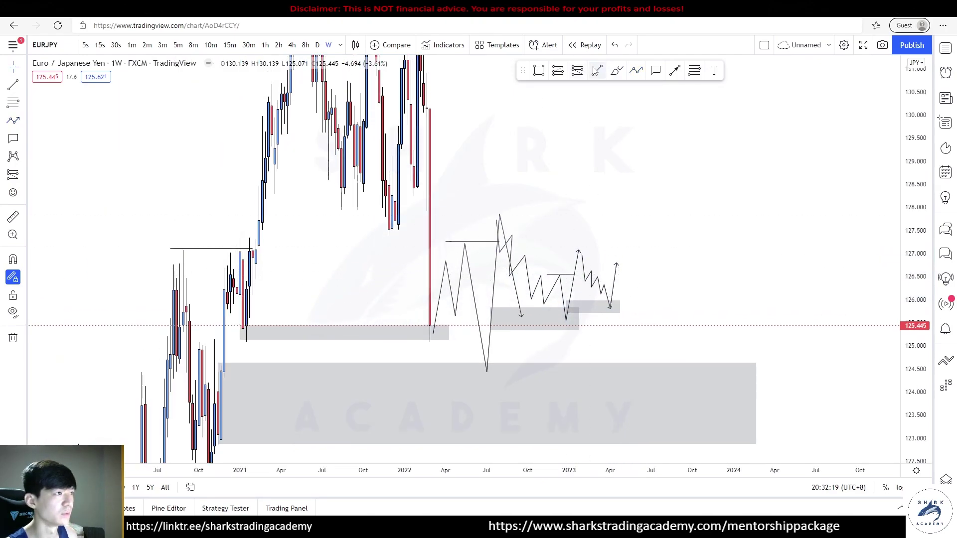
left_click(616, 263)
double_click(630, 302)
Step: Place a long position at 125.809 with stop 124.338 and target 127.827, and narrow it to a thin column
left_click(558, 70)
left_click(518, 309)
left_click_drag(487, 404, 492, 310)
key("ctrl+z")
left_click_drag(924, 303, 897, 413)
left_click(518, 388)
left_click_drag(519, 388, 518, 325)
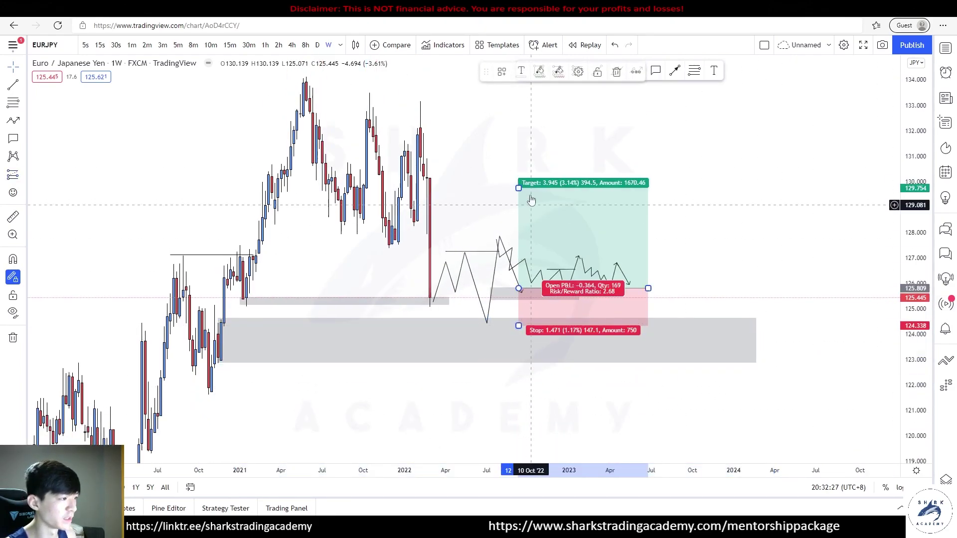
left_click_drag(518, 188, 517, 257)
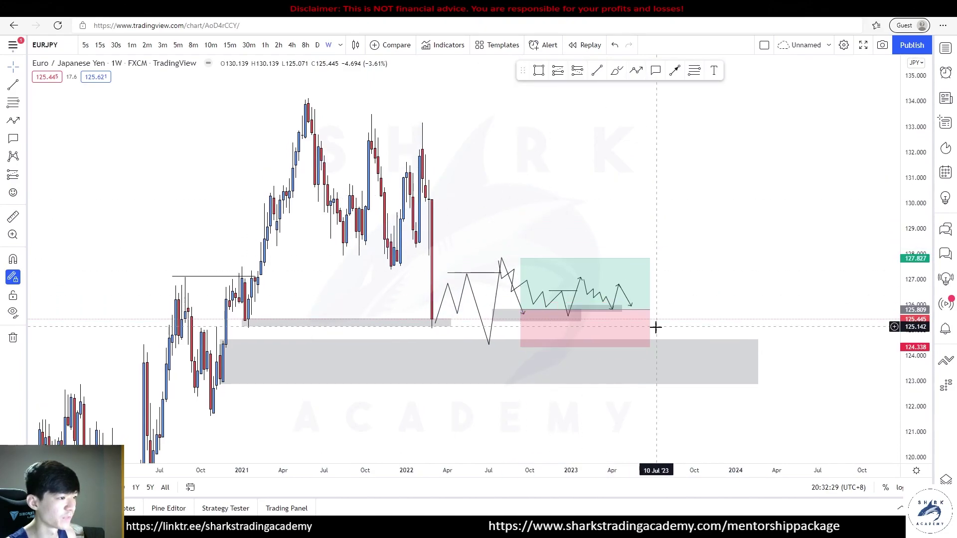
left_click_drag(650, 309, 546, 309)
Step: Place a second long position at the end of the projection with entry 125.944, stop 125.768 and target 127.867
scroll(779, 231, "up", 5)
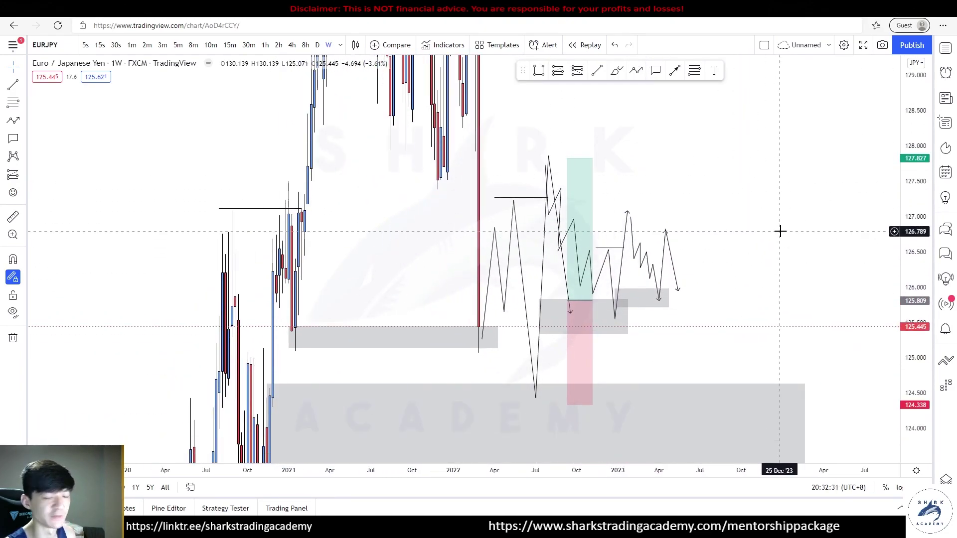
left_click(604, 286)
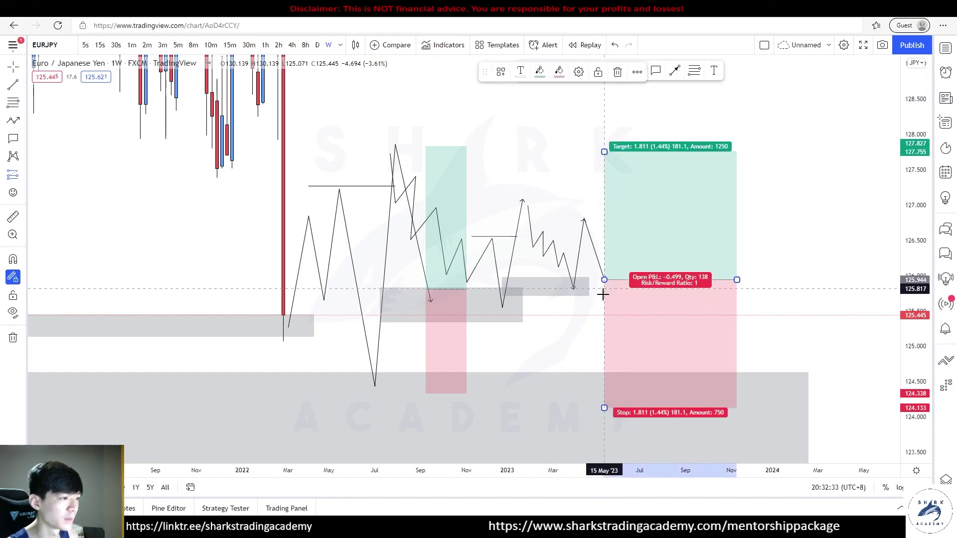
left_click_drag(603, 408, 604, 292)
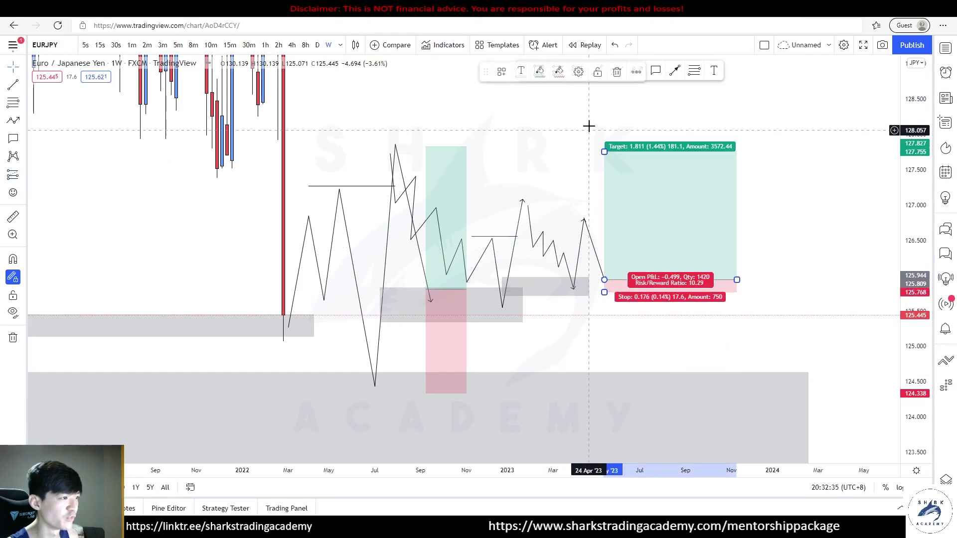
left_click_drag(604, 152, 416, 143)
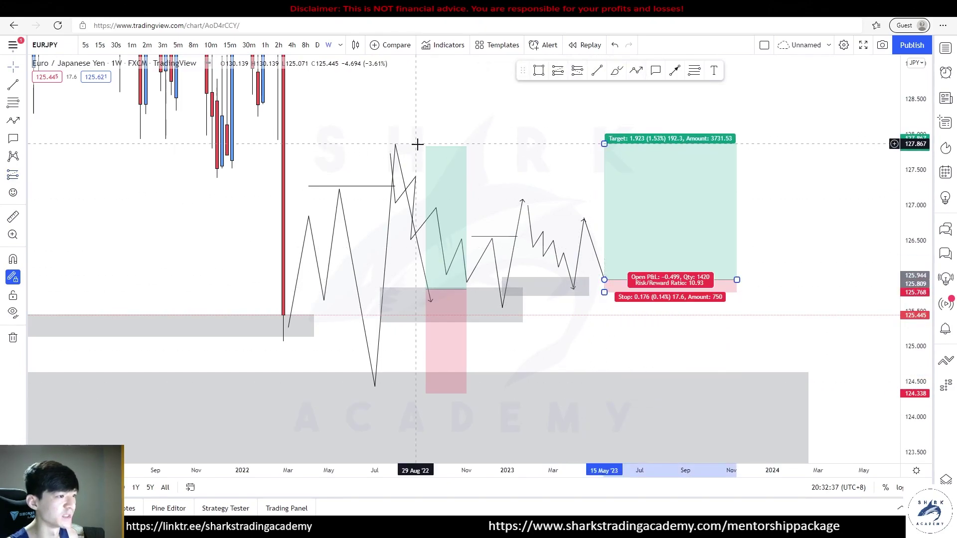
left_click_drag(882, 279, 902, 316)
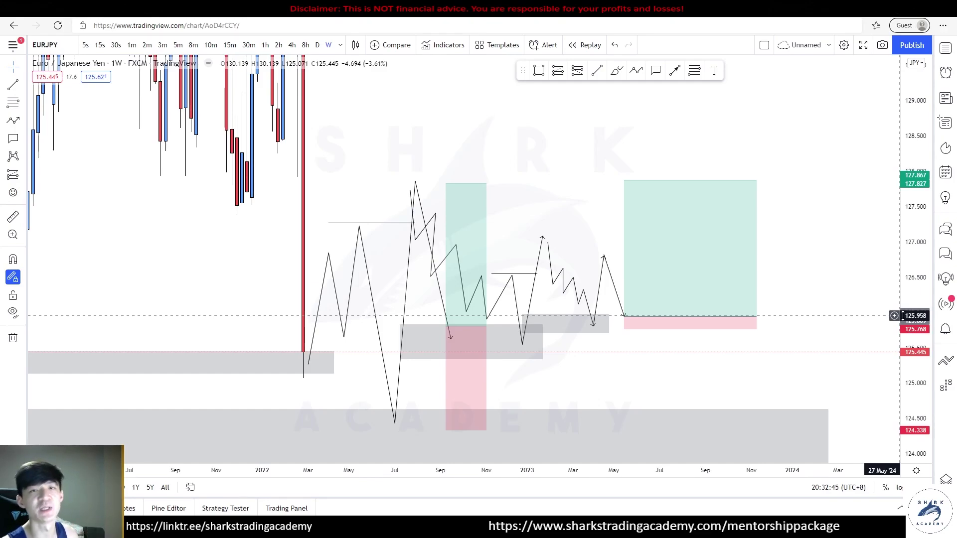
Step: Draw a level line from the highest projected peak across to just past the second long position's target
left_click(596, 75)
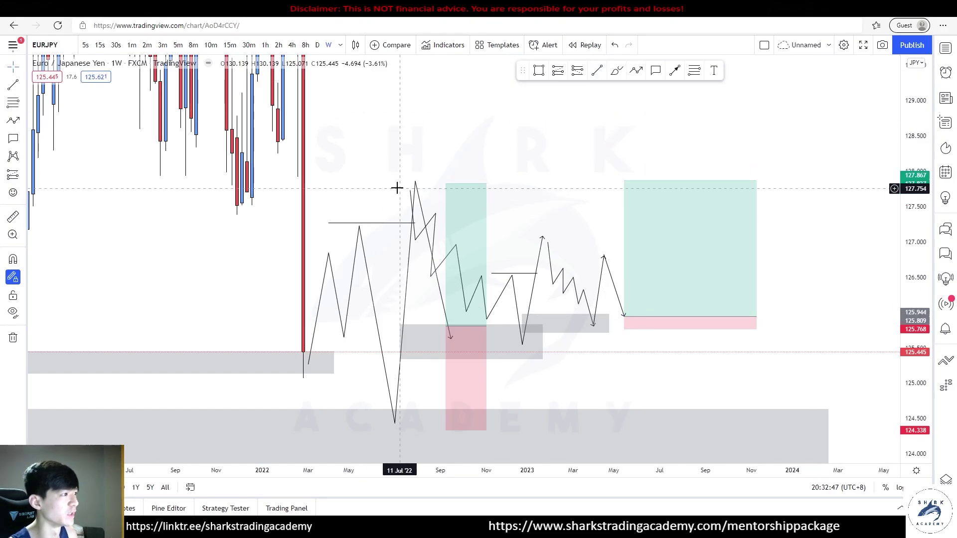
left_click(415, 181)
key("Escape")
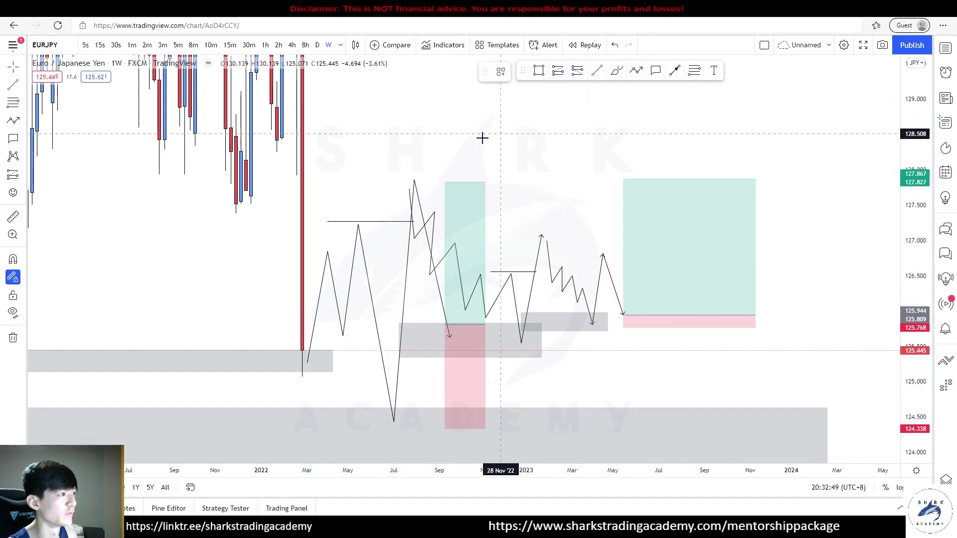
left_click(416, 178)
left_click(792, 178)
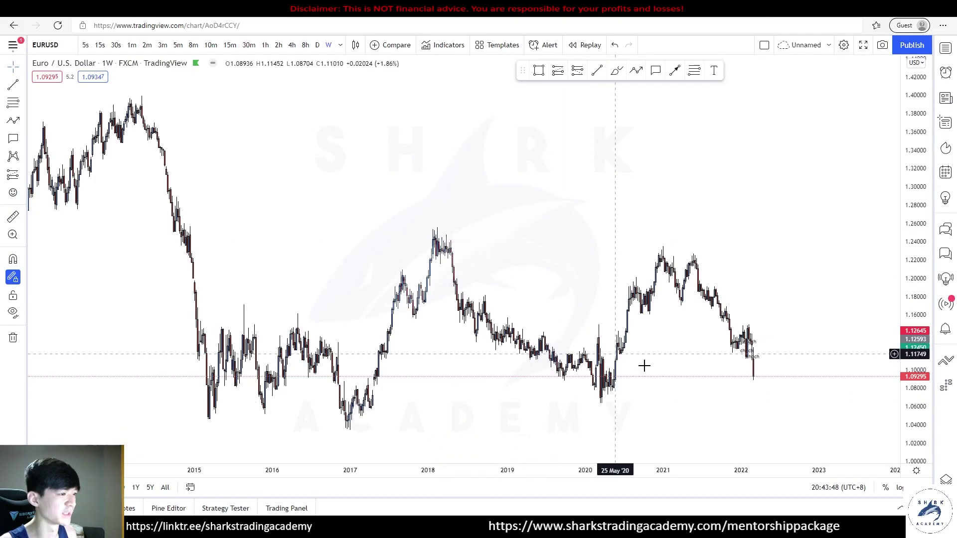
left_click(636, 71)
left_click(603, 398)
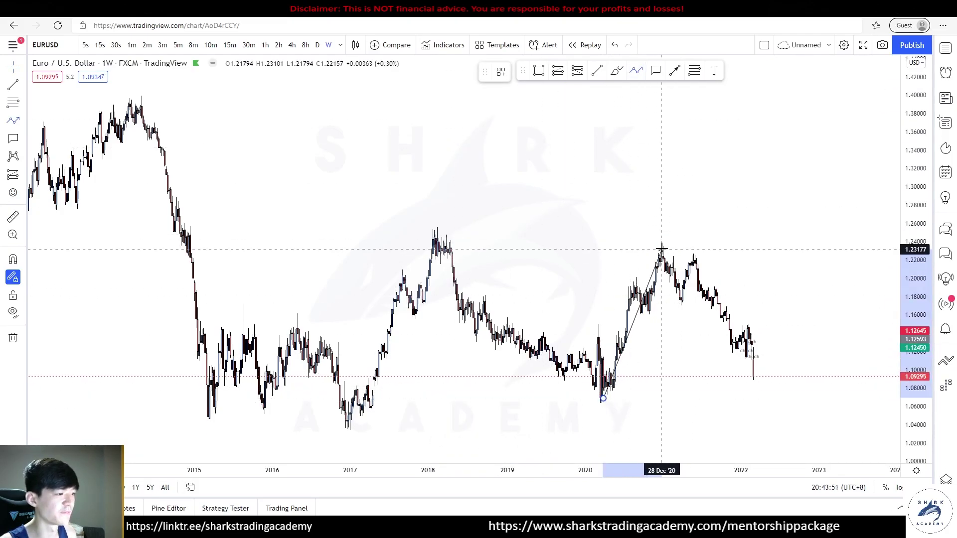
left_click(685, 187)
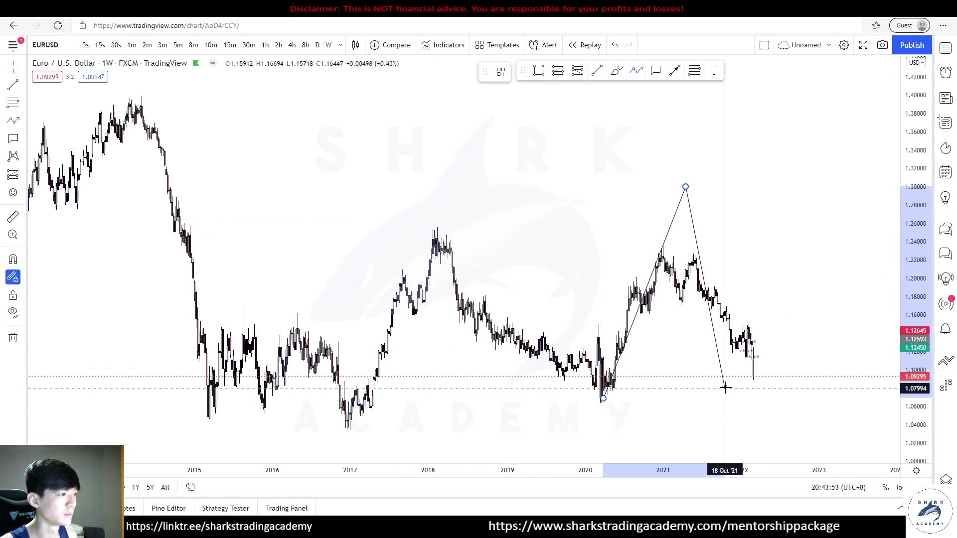
key("Escape")
Step: Sketch a path from the 2017 low through the 2018 high and 2020 low up to about 1.295, and delete it
left_click(353, 433)
left_click(440, 226)
left_click(601, 400)
left_click(676, 194)
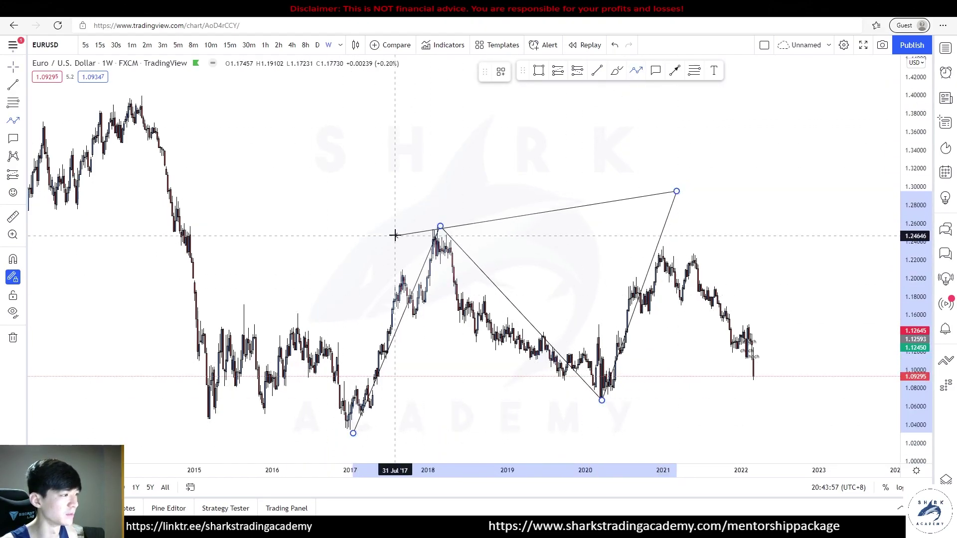
key("Escape")
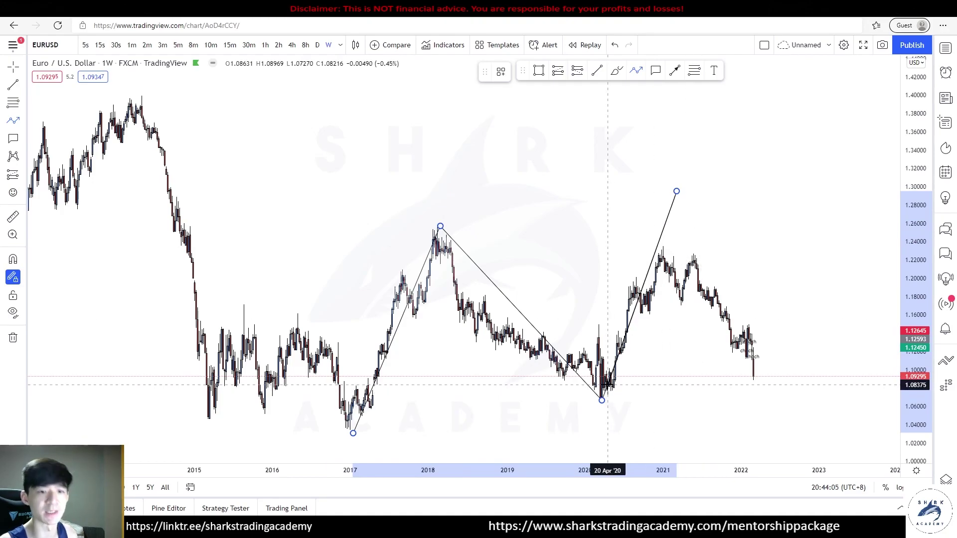
key("Delete")
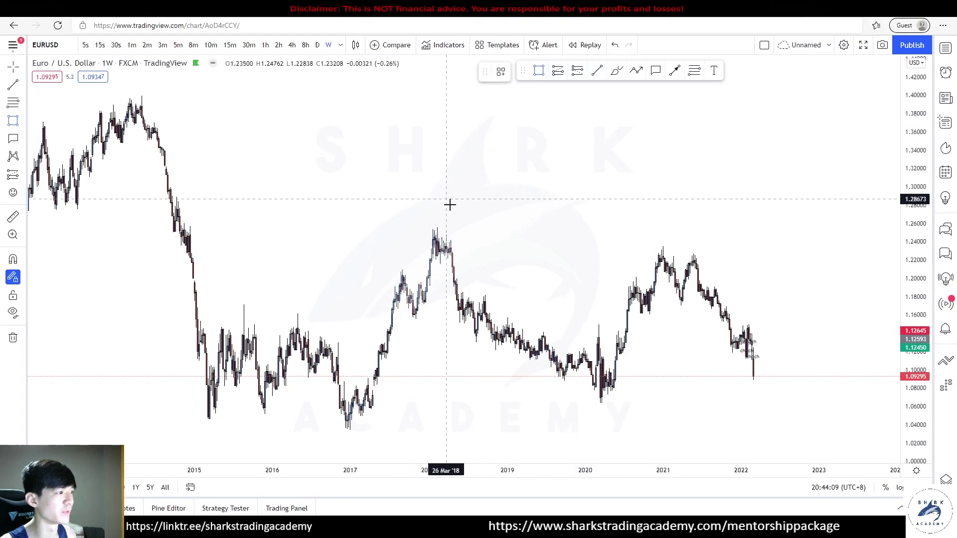
Step: Mark a zone at about 1.225–1.241 from the 2018 highs to early 2022, and another at about 1.087–1.101 from mid-2020 to late 2022
mouse_move(449, 240)
left_mouse_down()
mouse_move(727, 265)
mouse_move(744, 255)
left_mouse_up()
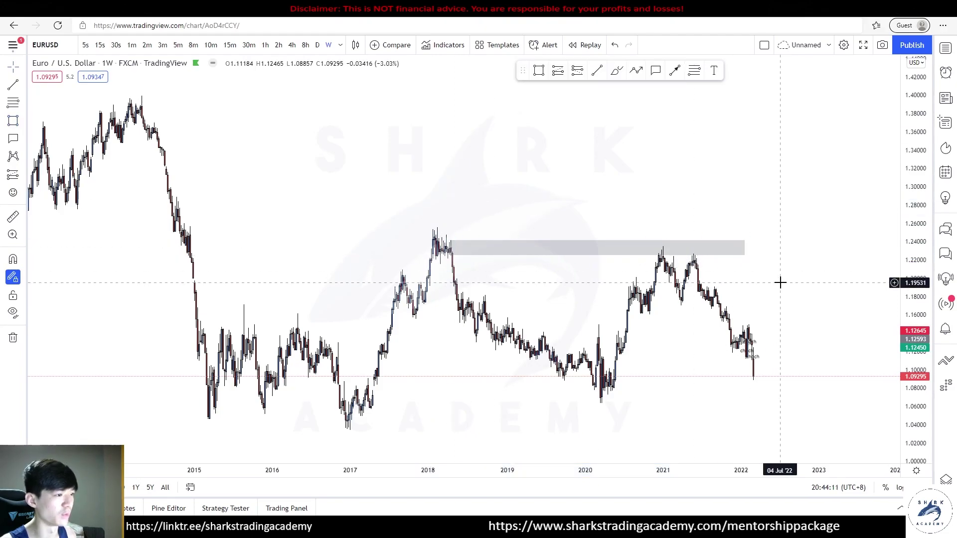
scroll(625, 391, "up", 5)
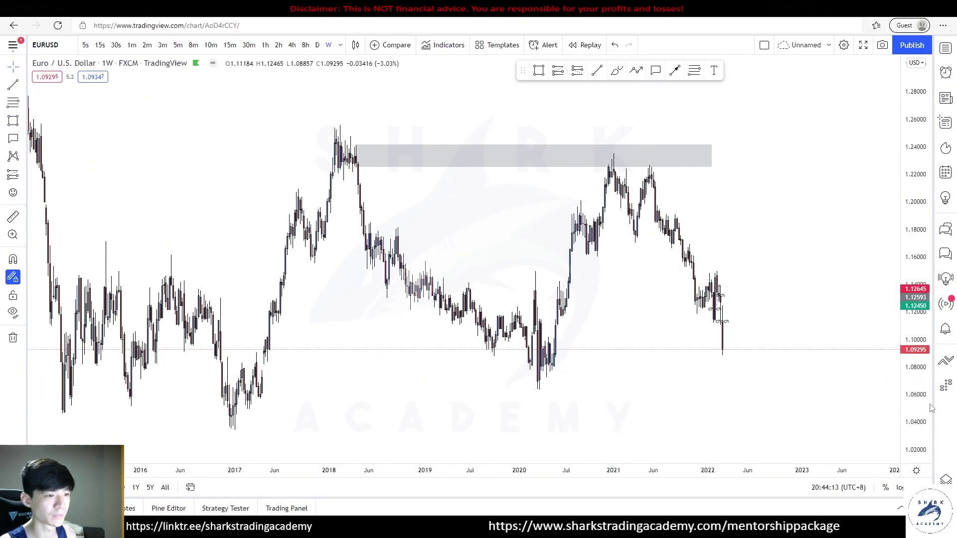
scroll(813, 273, "up", 2)
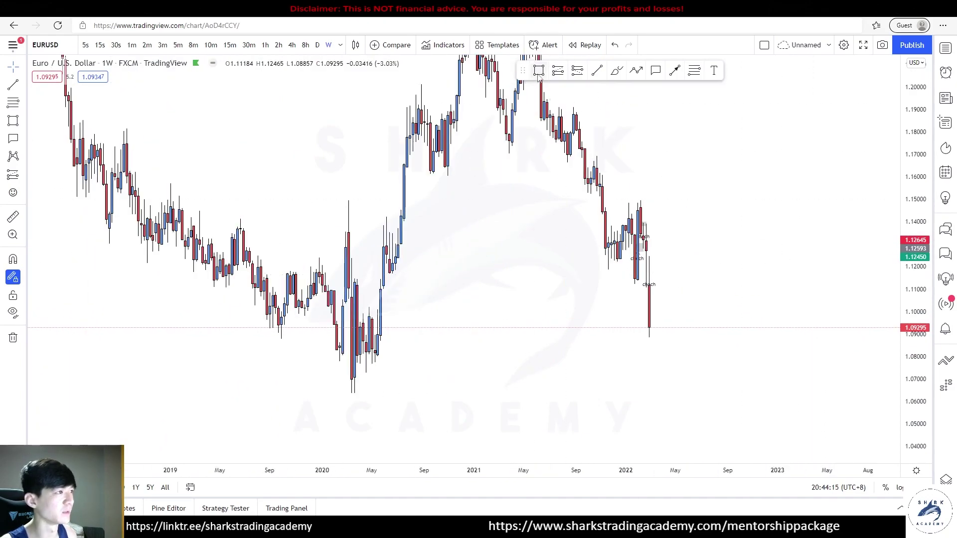
left_click_drag(377, 309, 782, 342)
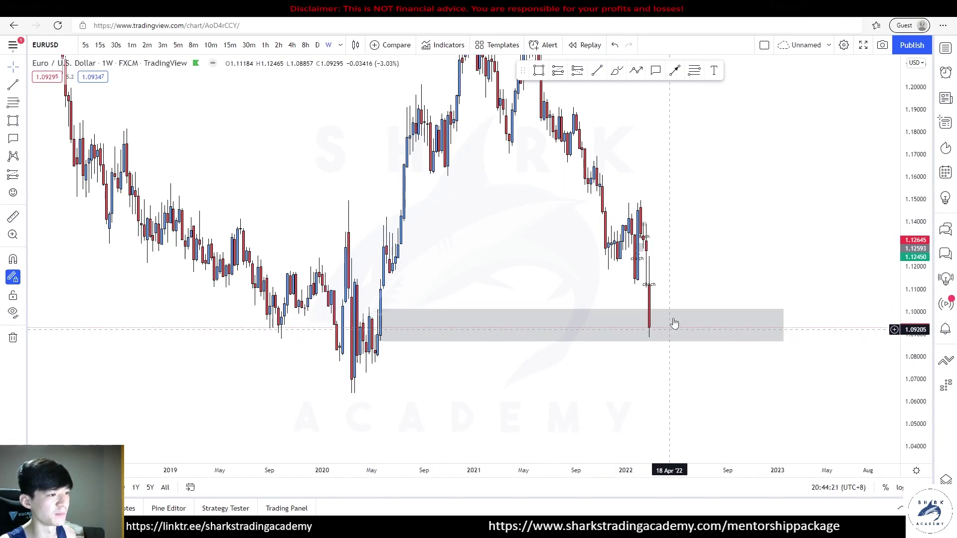
left_click_drag(782, 325, 748, 329)
scroll(746, 283, "down", 2)
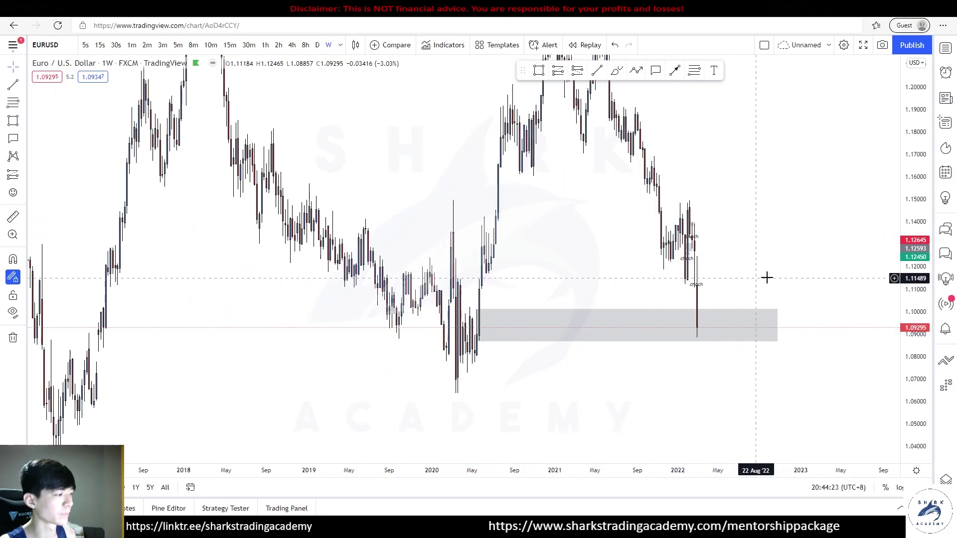
Step: Sketch a path from the latest candle's low up to about 1.13 and down to about 1.055
left_click_drag(915, 292, 915, 349)
scroll(698, 318, "up", 3)
left_click_drag(692, 258, 651, 282)
left_click(636, 71)
left_click(588, 339)
left_click(616, 270)
left_click(672, 402)
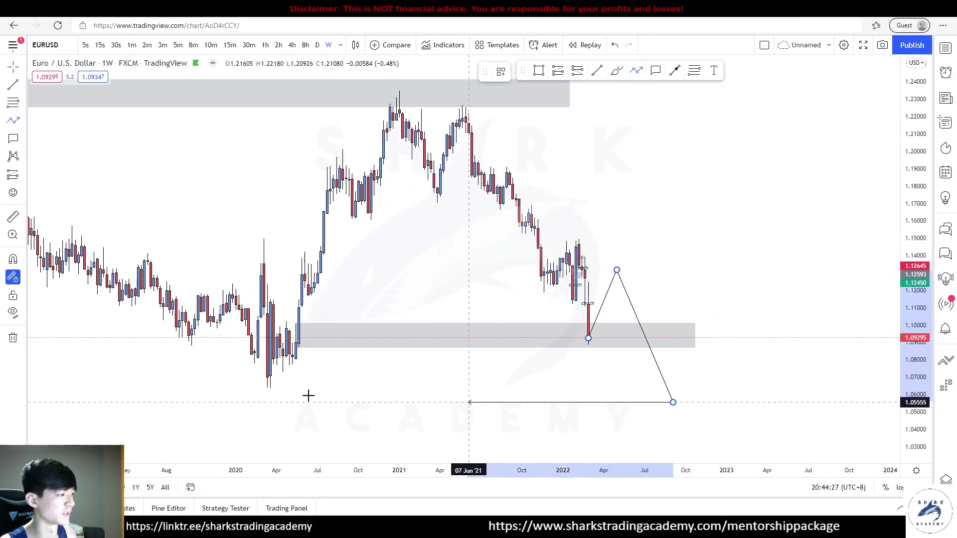
Step: Sketch a path from the early-2022 high down to about 1.06 and stepping up to about 1.20, and discard it
scroll(613, 104, "down", 3)
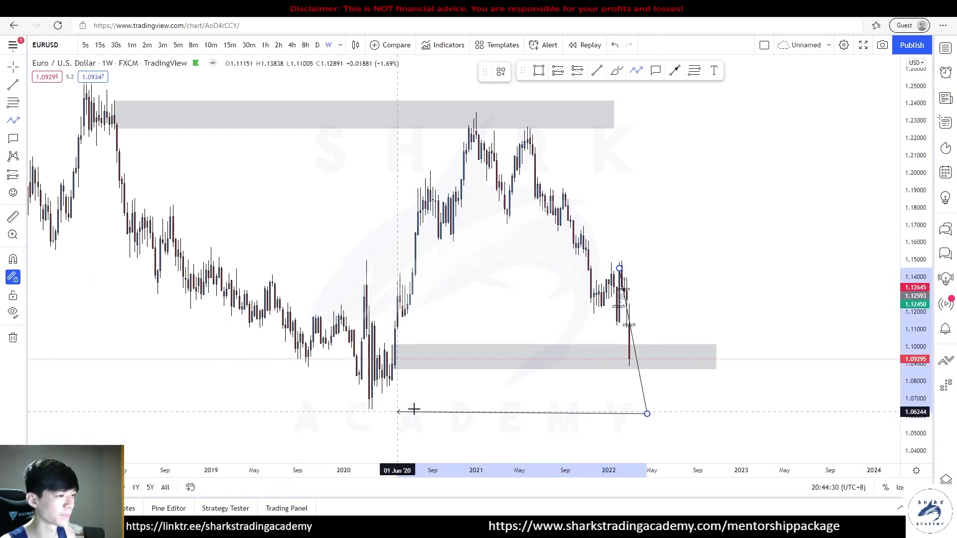
left_click(660, 341)
left_click(678, 380)
left_click(708, 275)
left_click(726, 308)
left_click(738, 222)
left_click(764, 278)
left_click(779, 174)
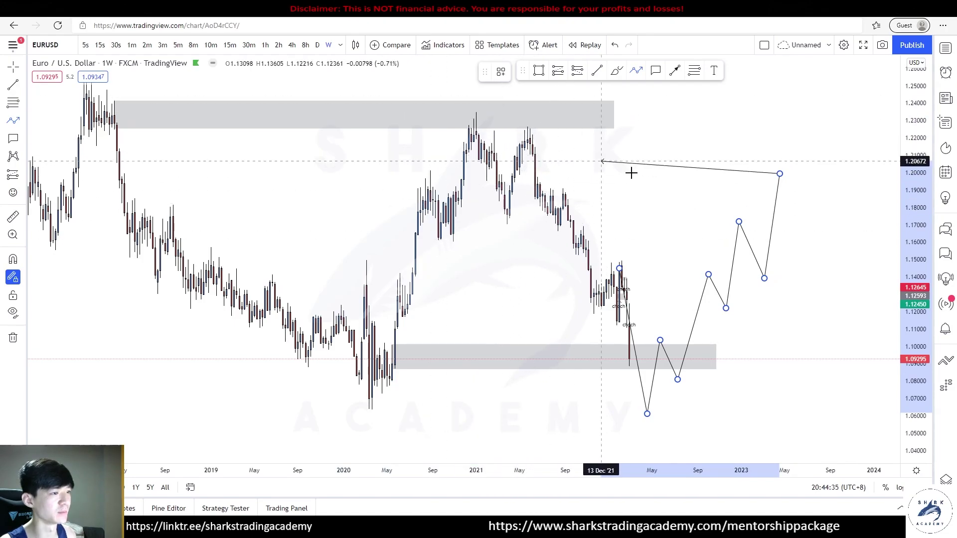
key("Escape")
Step: Sketch falling legs from the early-2022 high to about 1.055 and from the upper zone to about 1.04, and discard both
left_click_drag(630, 325, 647, 313)
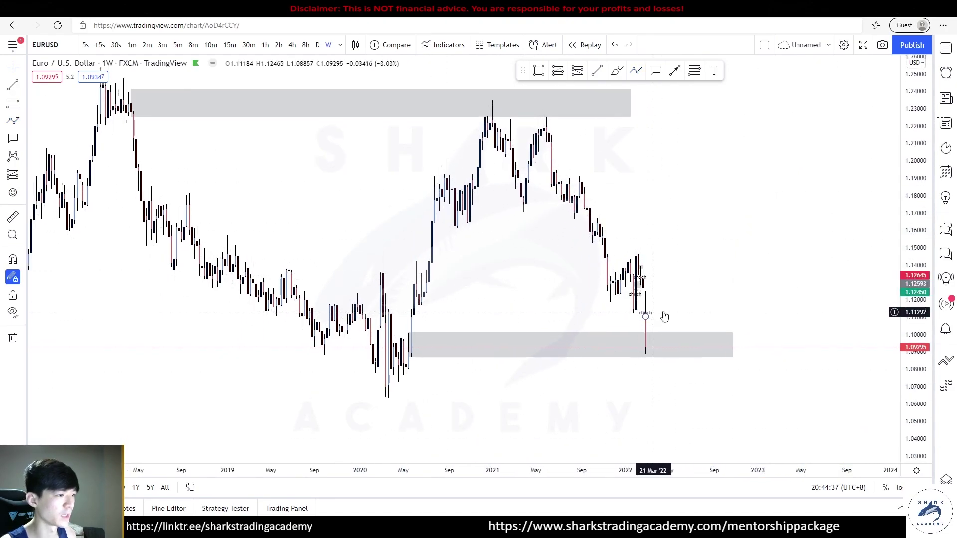
scroll(646, 314, "up", 3)
left_click(636, 70)
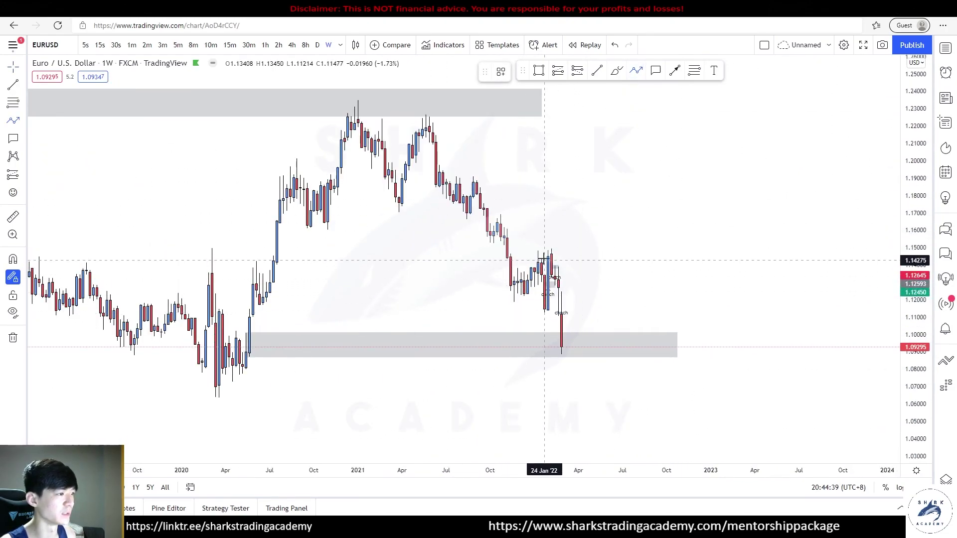
left_click(551, 253)
left_click(582, 413)
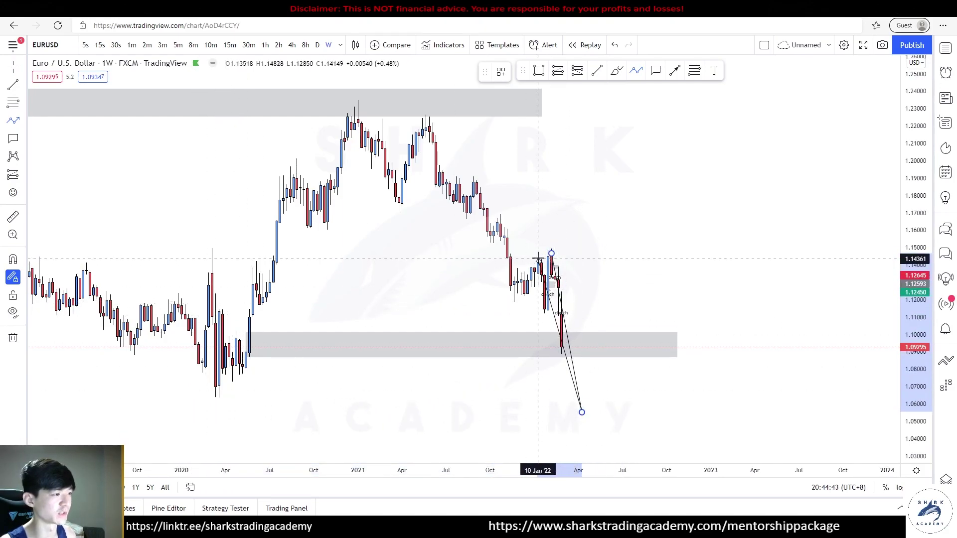
key("Escape")
left_click(374, 89)
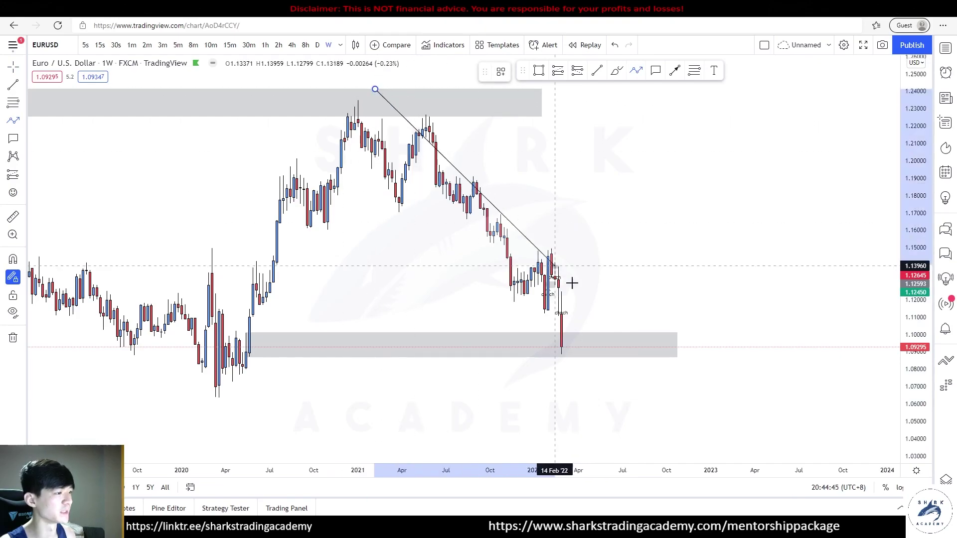
left_click(626, 437)
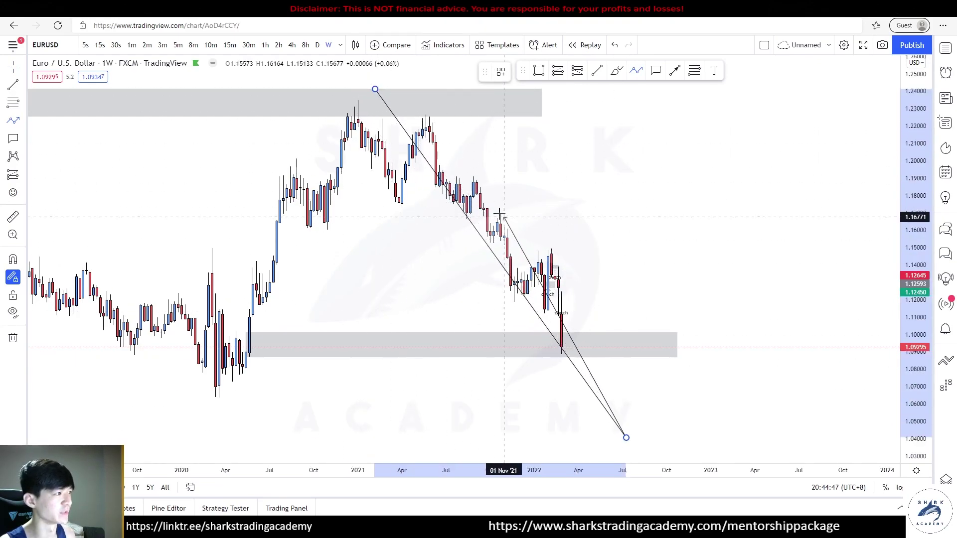
key("Escape")
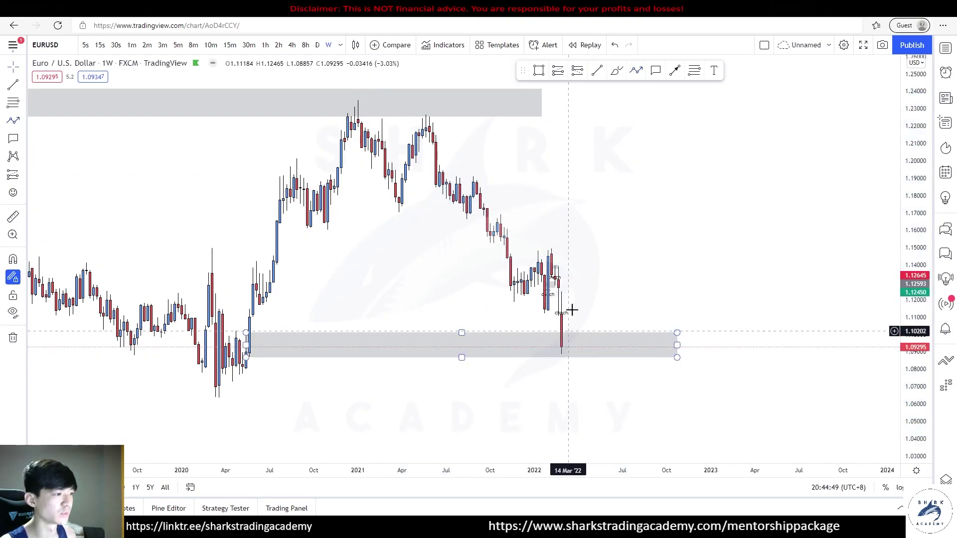
Step: Sketch a path from the latest weekly low up to about 1.133, down to about 1.051 and up to about 1.208, and discard it
left_click_drag(606, 314, 647, 288)
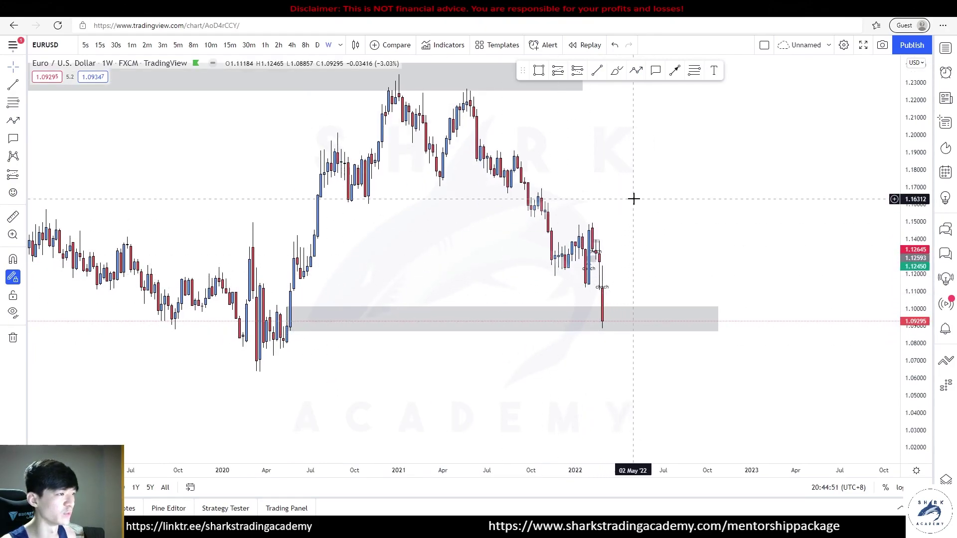
left_click(636, 71)
left_click(602, 325)
left_click(630, 251)
left_click(677, 393)
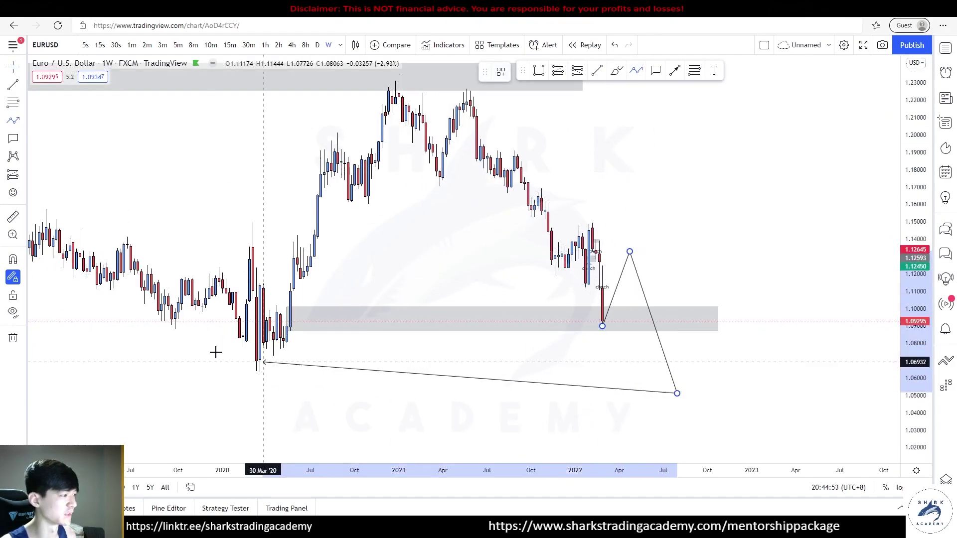
left_click(728, 121)
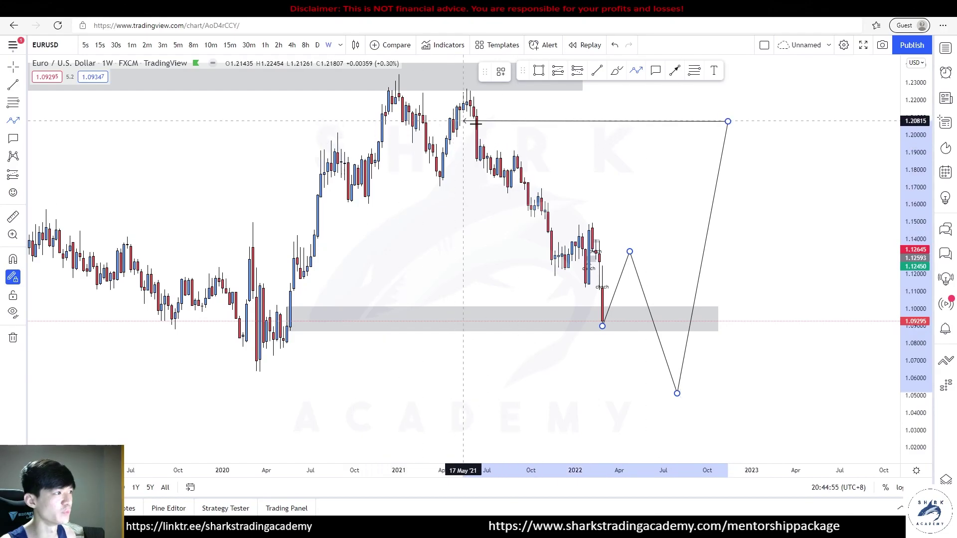
key("Escape")
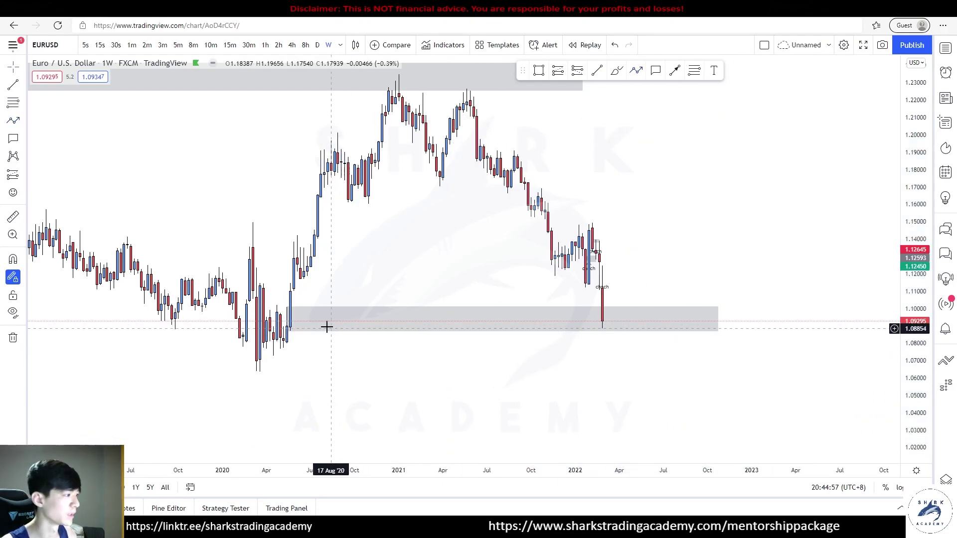
Step: Shorten the lower weekly zone to end around June 2022 and switch to the daily chart around the latest candles
left_click_drag(716, 319, 652, 285)
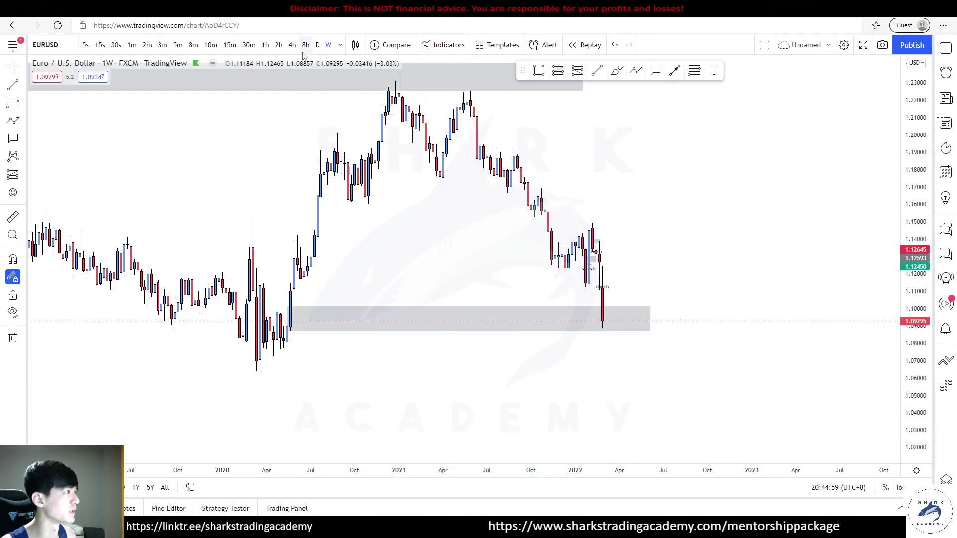
left_click(317, 47)
scroll(705, 316, "down", 2)
left_click_drag(912, 343, 797, 152)
scroll(663, 249, "up", 4)
left_click_drag(659, 244, 647, 223)
Step: Draw a zigzag path from about 1.09 at the latest candle stepping up to about 1.133, then falling to about 1.075
left_click(603, 370)
left_click(619, 288)
left_click(652, 343)
left_click(692, 309)
left_click(711, 220)
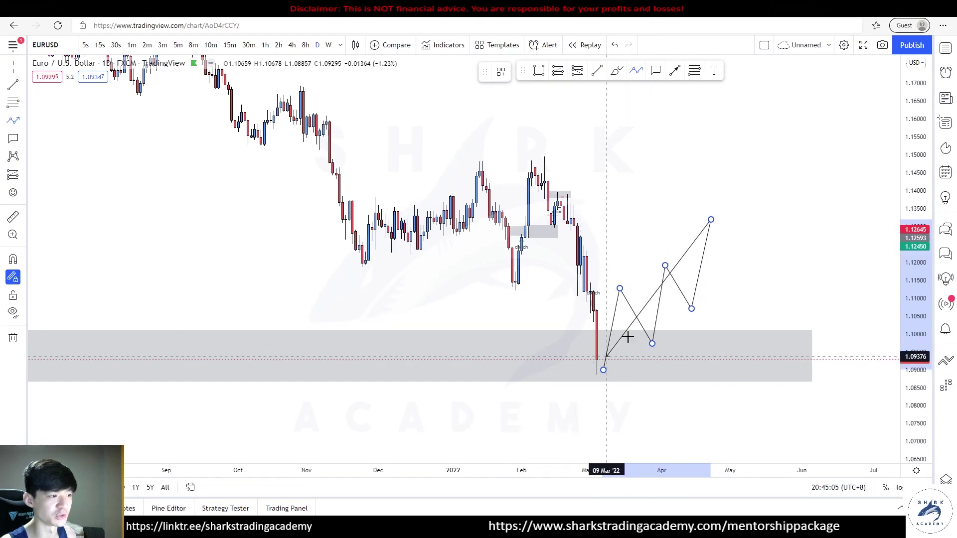
left_click(757, 217)
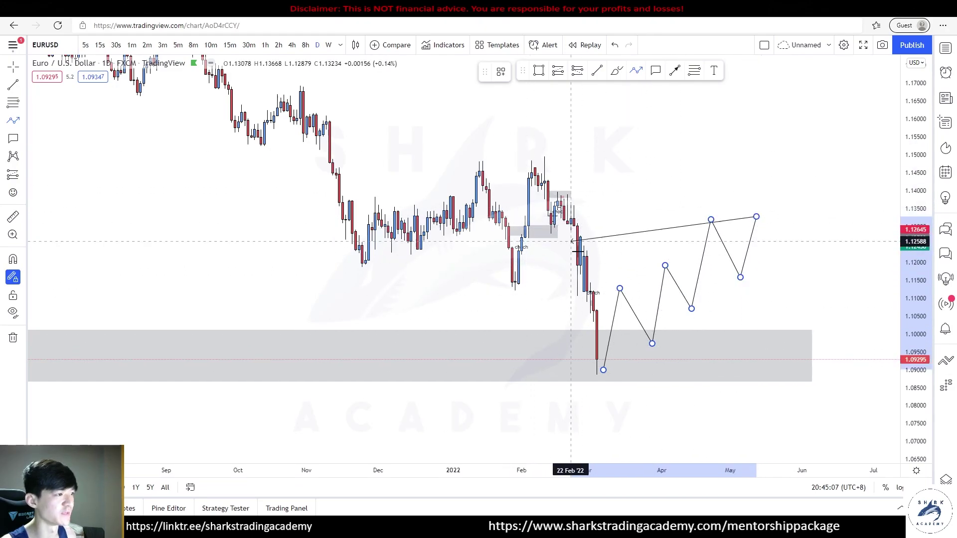
double_click(834, 426)
left_click(774, 201)
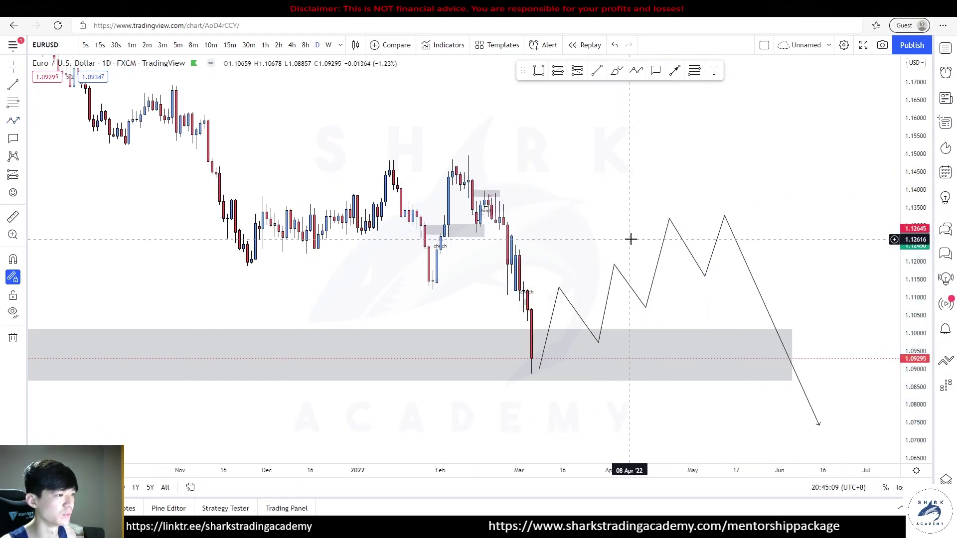
Step: Mark zones at about 1.130–1.136 from 23 February and about 1.142–1.150 from 10 February, both extending into June 2022
scroll(570, 179, "up", 3)
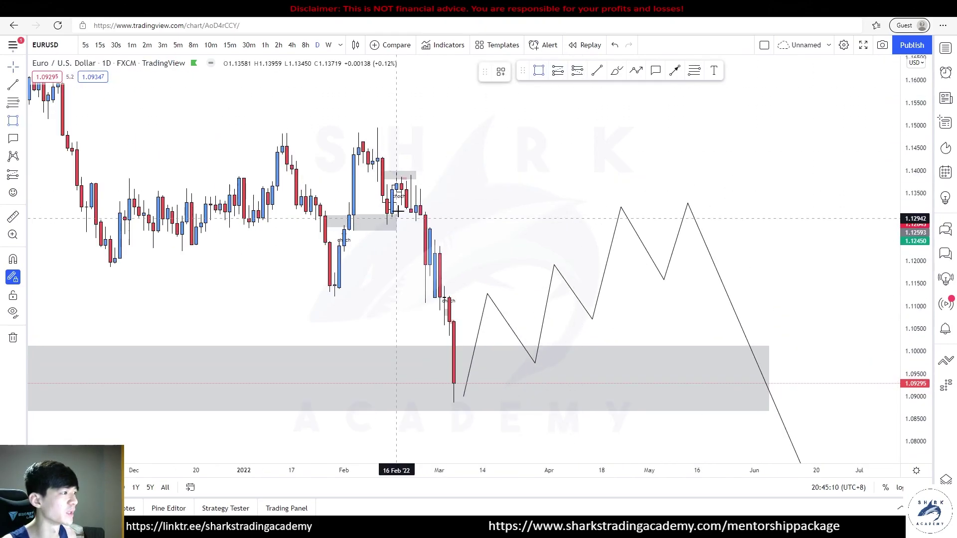
left_click_drag(419, 186, 764, 216)
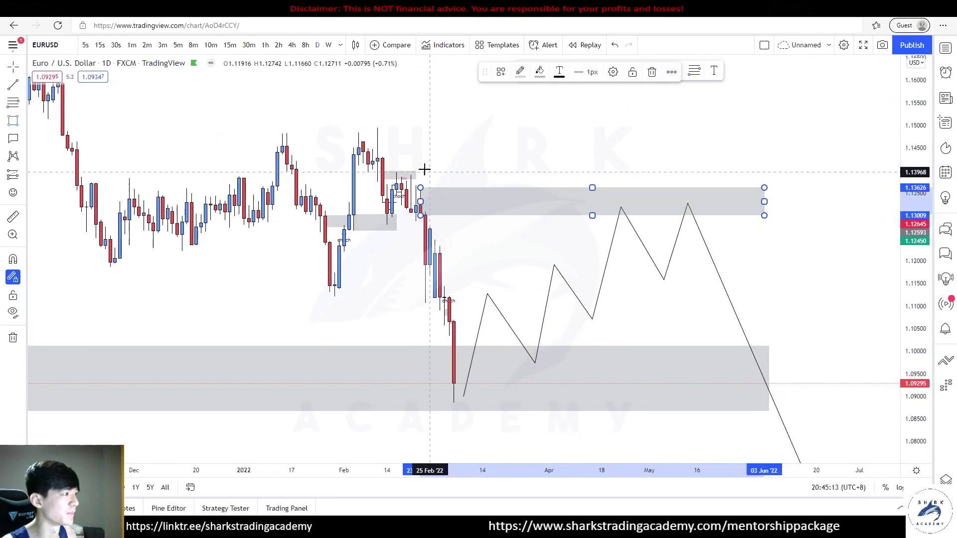
left_click_drag(377, 126, 803, 159)
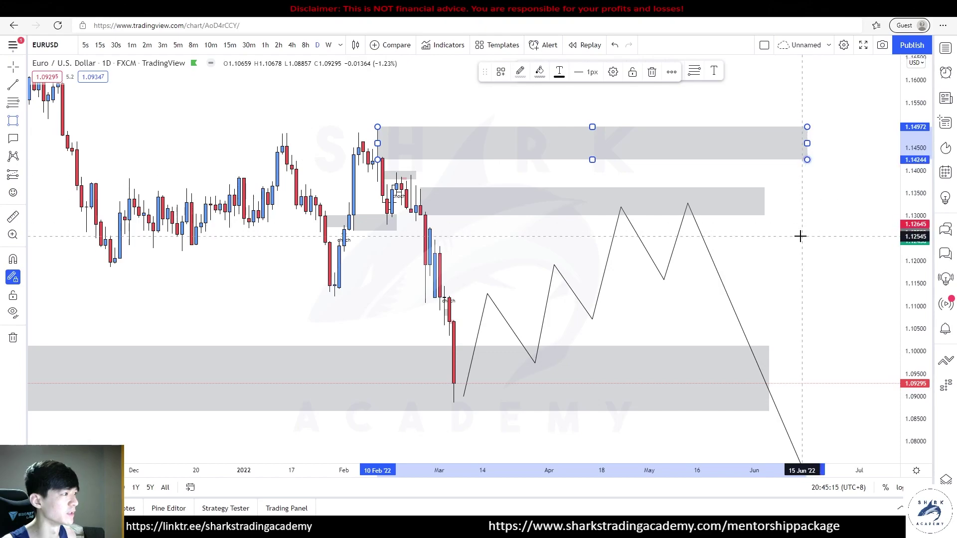
left_click(800, 236)
left_click_drag(798, 248, 801, 276)
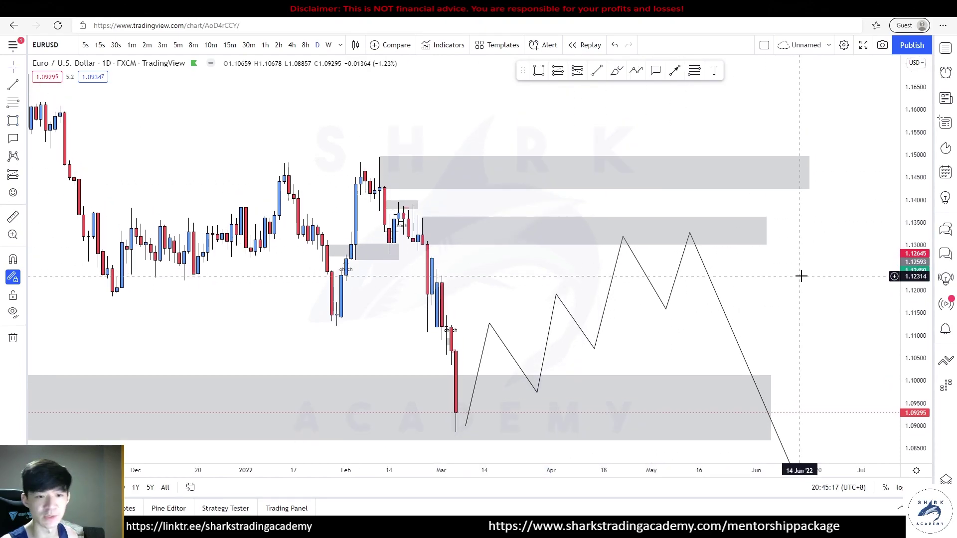
Step: Try a freehand stroke rising from the latest candle toward the upper zones, and undo it
scroll(802, 284, "down", 3)
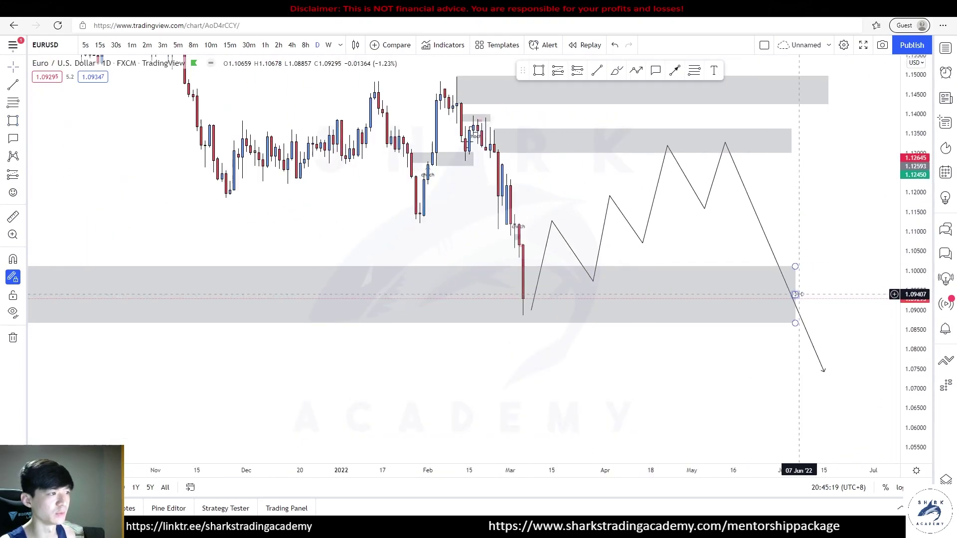
left_click(613, 72)
mouse_move(529, 287)
left_mouse_down()
mouse_move(501, 290)
mouse_move(546, 304)
mouse_move(518, 326)
mouse_move(675, 205)
mouse_move(757, 174)
left_mouse_up()
key("ctrl+z")
key("Escape")
Step: On the weekly chart, draw a horizontal line from the March 2020 low at about 1.064 and extend the projected path's end to about 1.059
left_click_drag(797, 228, 787, 291)
scroll(787, 291, "down", 4)
left_click(328, 45)
double_click(921, 235)
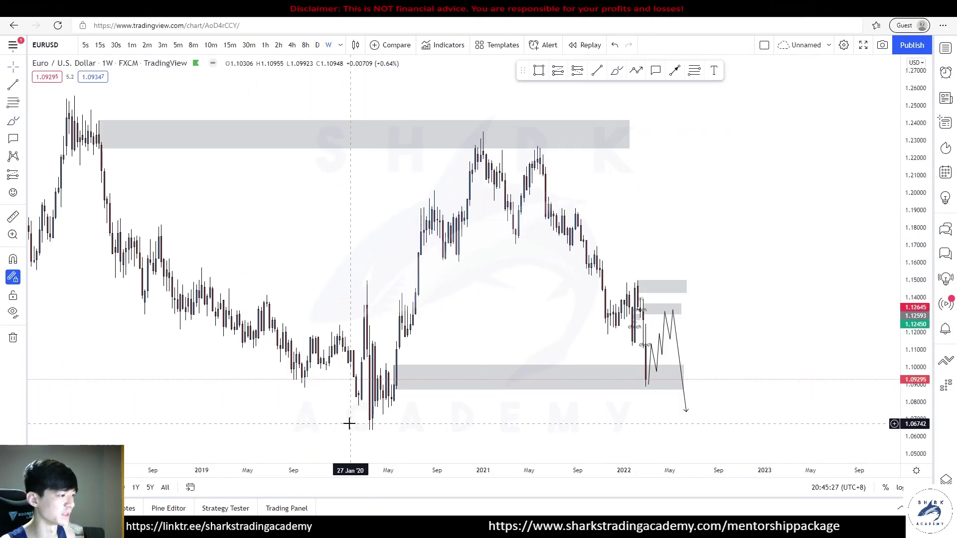
scroll(481, 281, "up", 2)
left_click_drag(258, 430, 772, 429)
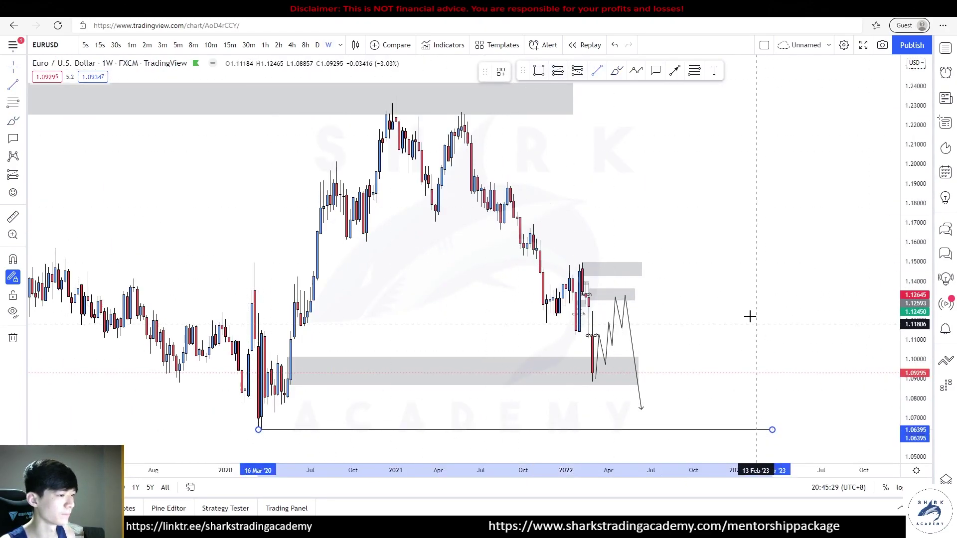
double_click(656, 439)
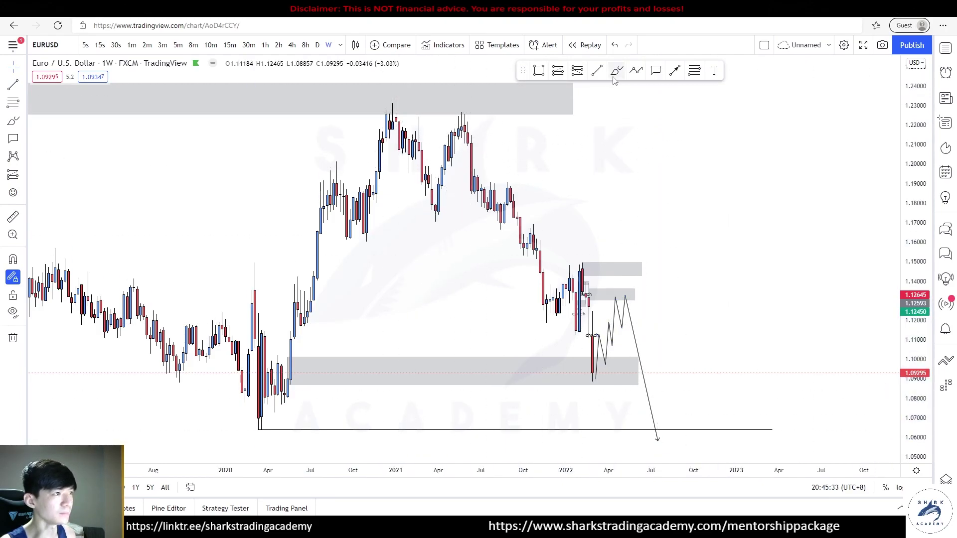
Step: Brush freehand levels rightward from the early-2021 highs at about 1.226 and 1.21, undoing a third stroke beneath them
left_click_drag(399, 114, 900, 110)
left_click_drag(399, 144, 815, 132)
left_click_drag(465, 177, 814, 169)
key("ctrl+z")
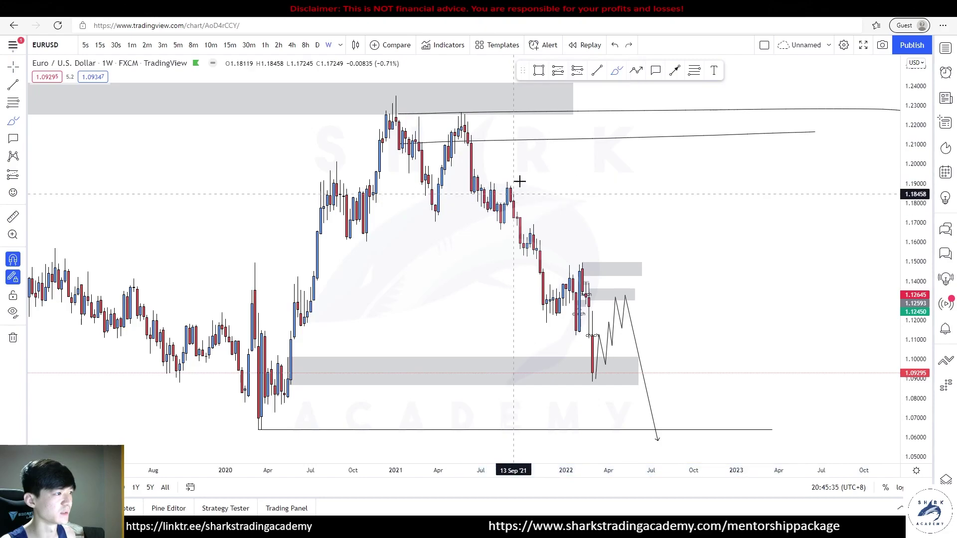
Step: Brush levels from the 2021 swing highs at about 1.19 and 1.17, and mark a cross at the start of the 1.19 level
left_click_drag(487, 183, 829, 166)
left_click_drag(492, 177, 513, 193)
left_click_drag(517, 165, 472, 205)
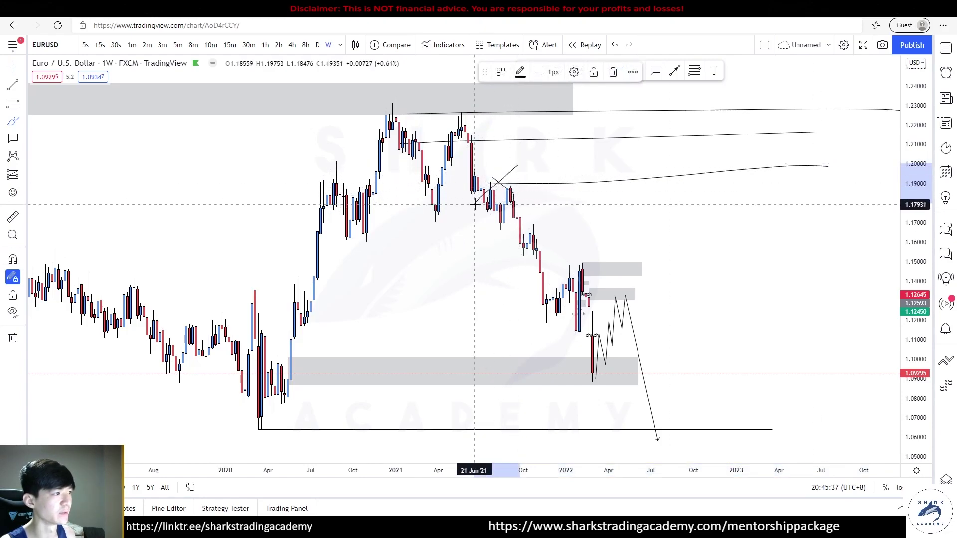
mouse_move(523, 169)
left_mouse_down()
mouse_move(546, 177)
mouse_move(521, 169)
left_mouse_up()
key("ctrl+z")
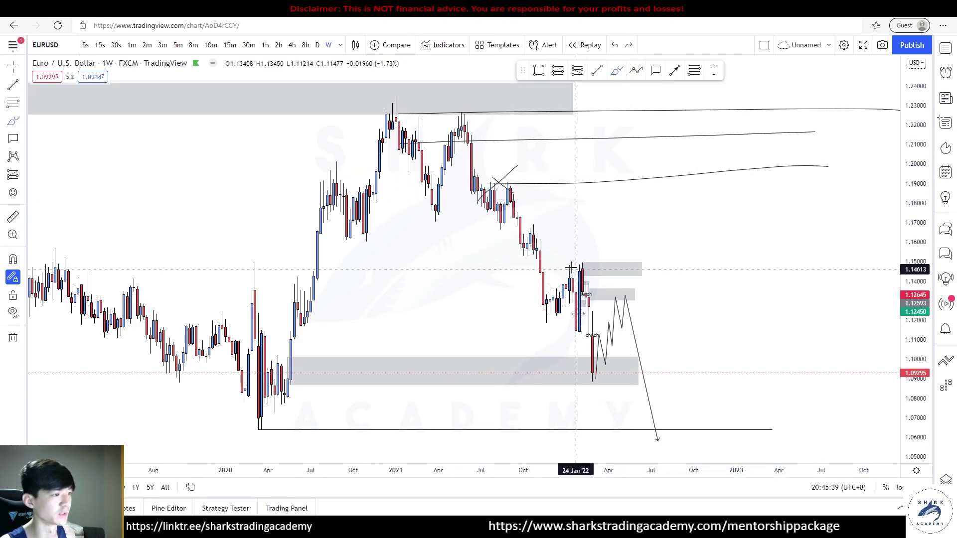
left_click_drag(520, 221, 792, 222)
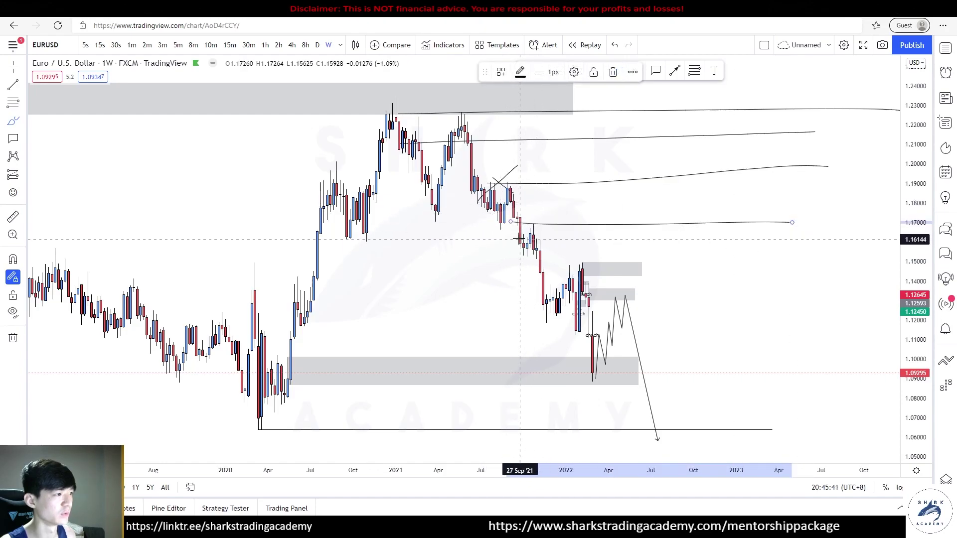
Step: Try another freehand level at about 1.162 with extra strokes near the upper levels and the path's end, and undo them
left_click_drag(533, 237, 881, 232)
left_click_drag(653, 126, 712, 80)
left_click_drag(699, 226, 793, 125)
key("ctrl+z")
key("ctrl+z")
key("ctrl+z")
left_click_drag(680, 422, 668, 400)
key("ctrl+z")
Step: Sketch a stepped rising path from about 1.055 below the arrow up to about 1.19, and loop around the upper levels' ends
scroll(668, 401, "down", 3)
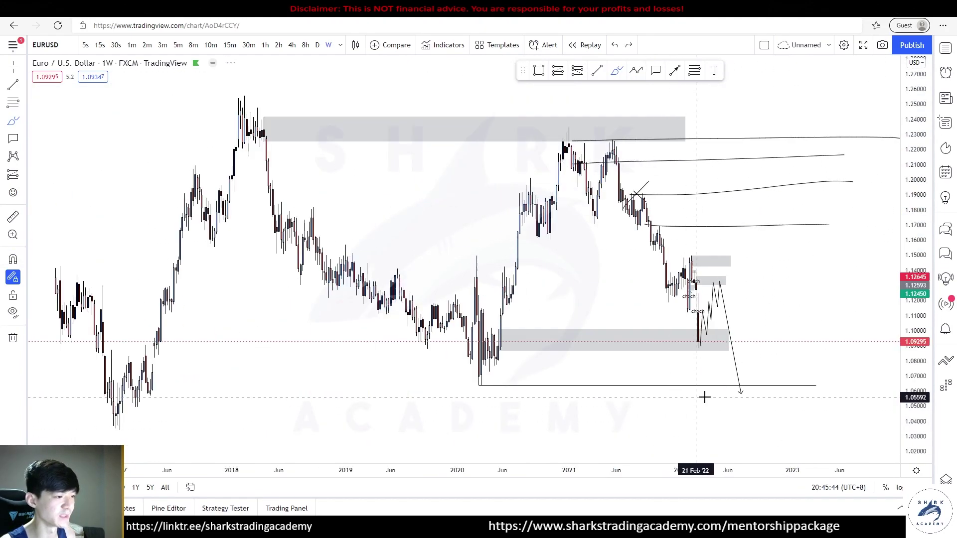
mouse_move(756, 414)
left_mouse_down()
mouse_move(816, 196)
mouse_move(822, 226)
mouse_move(823, 172)
left_mouse_up()
key("ctrl+z")
mouse_move(740, 399)
left_mouse_down()
mouse_move(743, 381)
mouse_move(769, 374)
mouse_move(785, 299)
mouse_move(818, 241)
left_mouse_up()
mouse_move(849, 290)
left_mouse_down()
mouse_move(874, 214)
mouse_move(873, 133)
mouse_move(910, 406)
mouse_move(608, 380)
left_mouse_up()
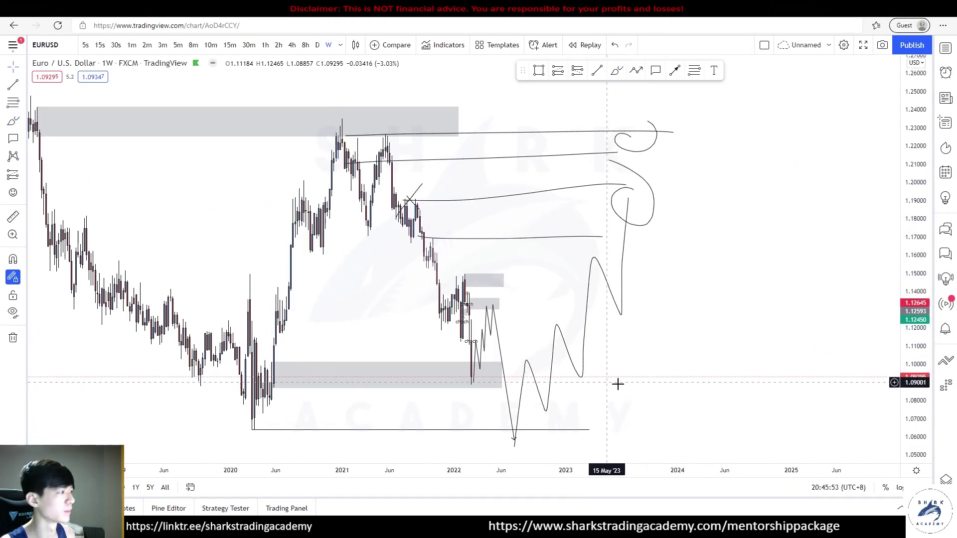
scroll(640, 395, "down", 3)
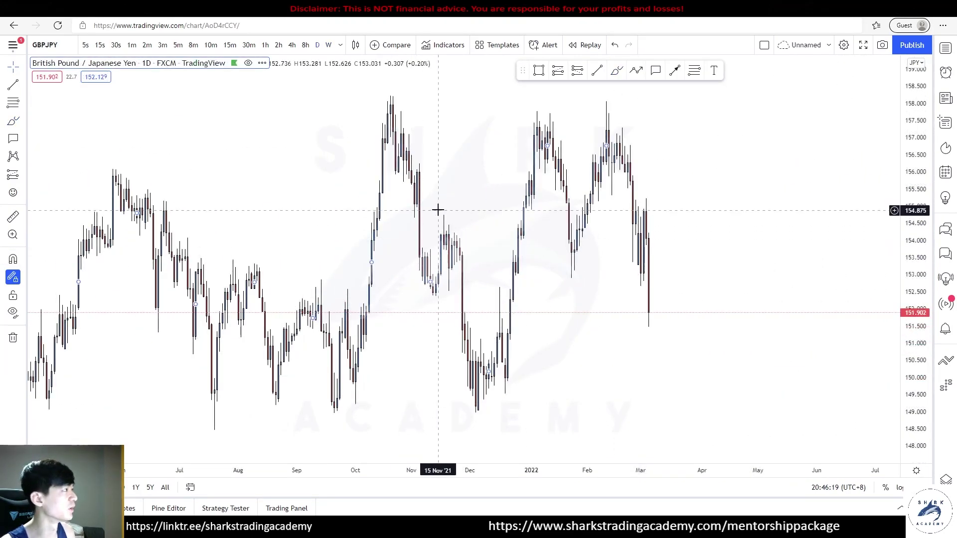
Step: On the GBPJPY daily chart, draw structure lines from the early-January high at about 157.7 and the late-January low at about 152.9
left_click(606, 112)
left_click(600, 74)
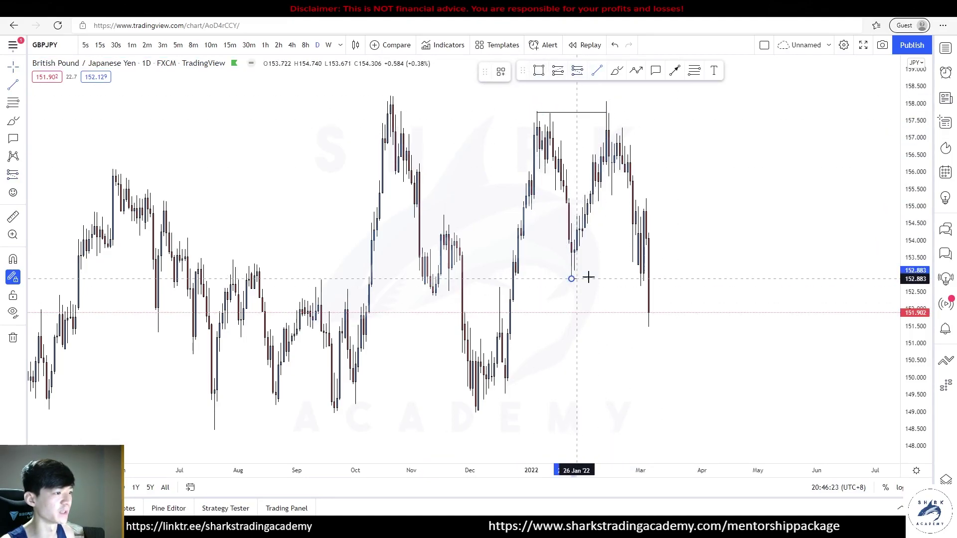
left_click(648, 278)
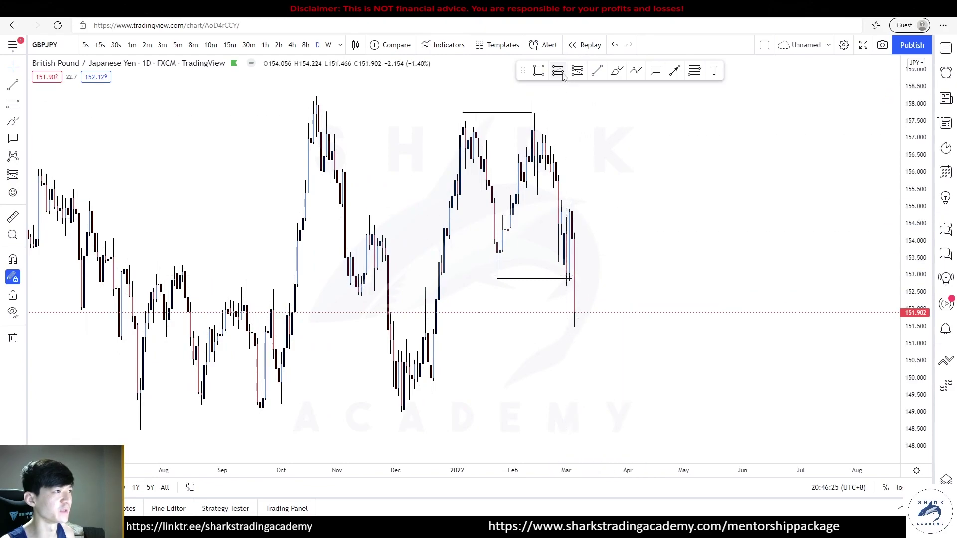
Step: Mark zones at about 153.84–155.22 from early March and about 155.62–156.79 from 23 February, both extending to late July 2022
left_click(572, 198)
left_click(845, 244)
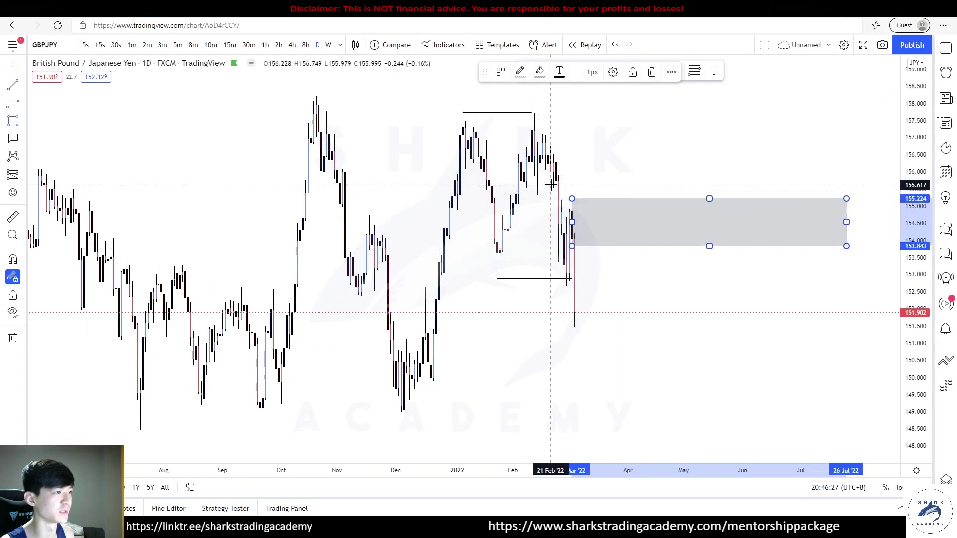
left_click(558, 185)
left_click(846, 145)
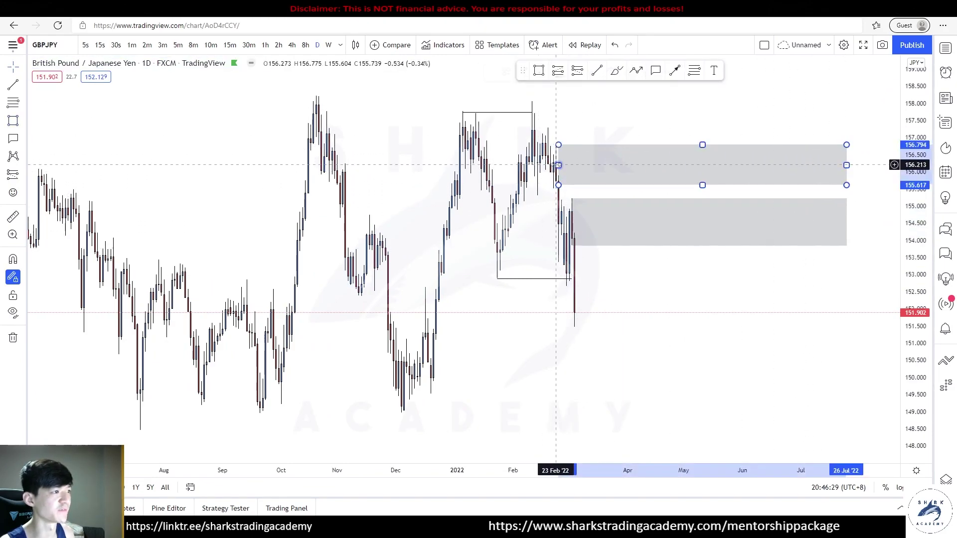
left_click(669, 294)
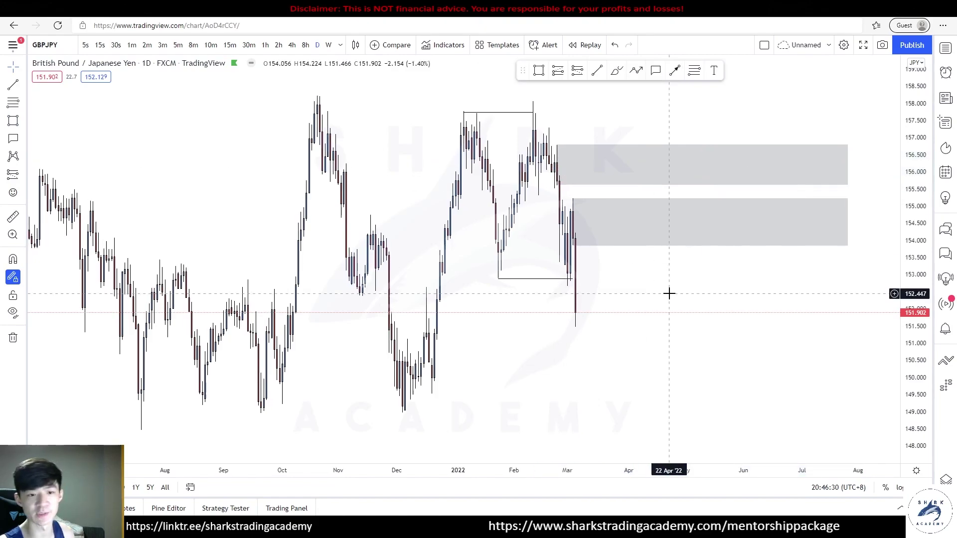
Step: Circle the area just beneath the lower zone with the brush, try further strokes around both zones, and undo those further strokes
left_click(617, 71)
left_click_drag(618, 233, 632, 234)
mouse_move(653, 163)
left_mouse_down()
mouse_move(698, 166)
mouse_move(680, 175)
left_mouse_up()
mouse_move(592, 328)
left_mouse_down()
mouse_move(613, 235)
mouse_move(732, 286)
left_mouse_up()
left_click_drag(703, 224, 603, 208)
key("ctrl+z")
key("ctrl+z")
key("ctrl+z")
mouse_move(545, 209)
left_mouse_down()
mouse_move(604, 203)
mouse_move(545, 198)
mouse_move(596, 329)
left_mouse_up()
key("ctrl+z")
key("ctrl+z")
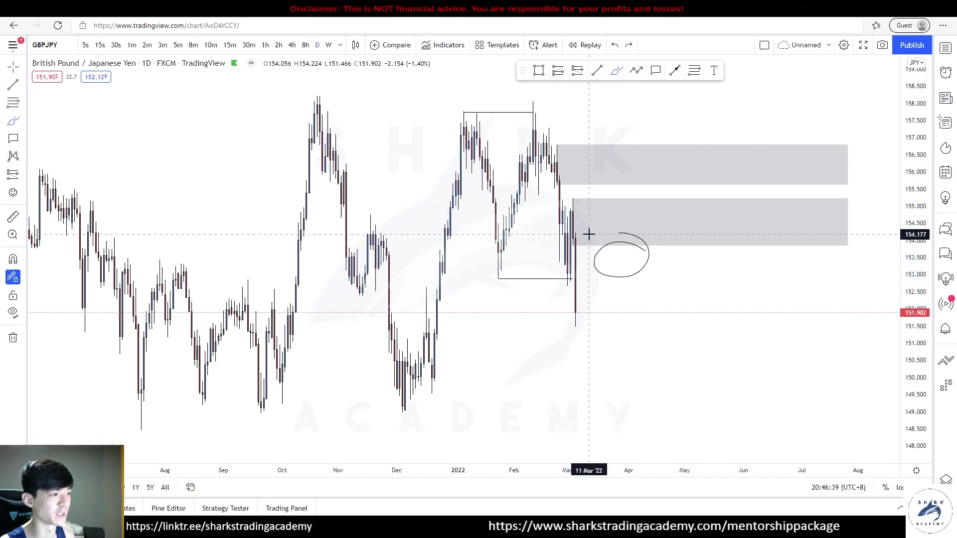
Step: Sketch a rise from the latest low into the lower zone with a turn back down, and undo all the freehand strokes
mouse_move(576, 324)
left_mouse_down()
mouse_move(594, 254)
mouse_move(622, 233)
left_mouse_up()
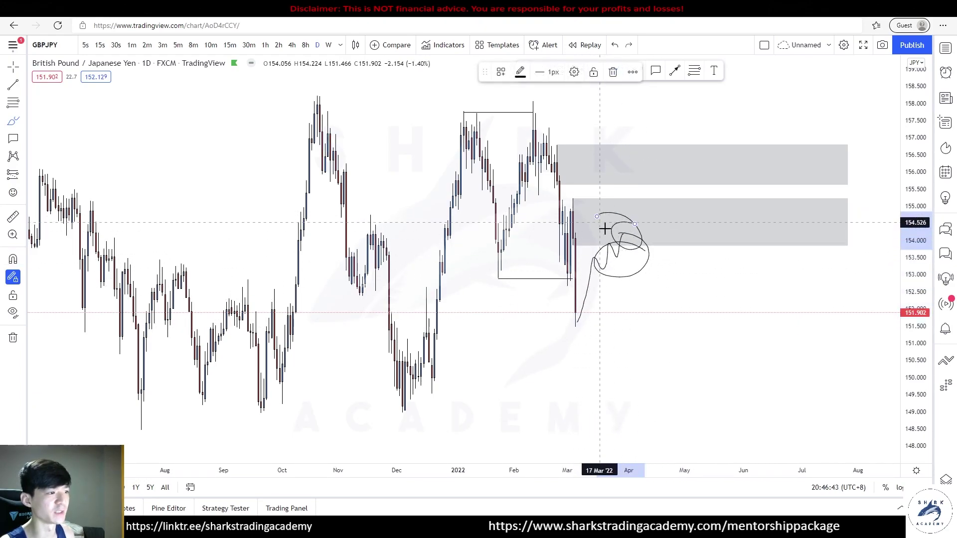
left_click_drag(623, 236, 631, 265)
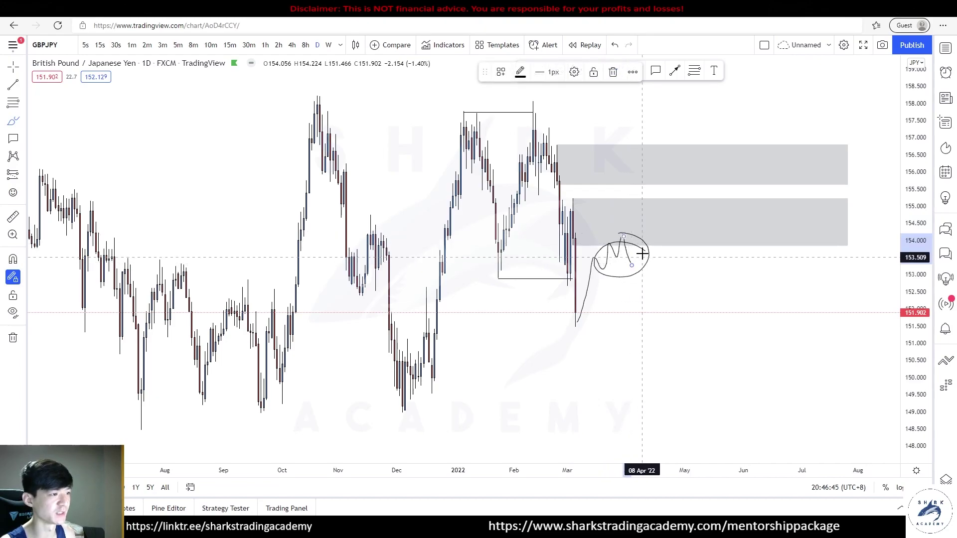
key("ctrl+z")
key("ctrl+z")
key("ctrl+z")
key("ctrl+z")
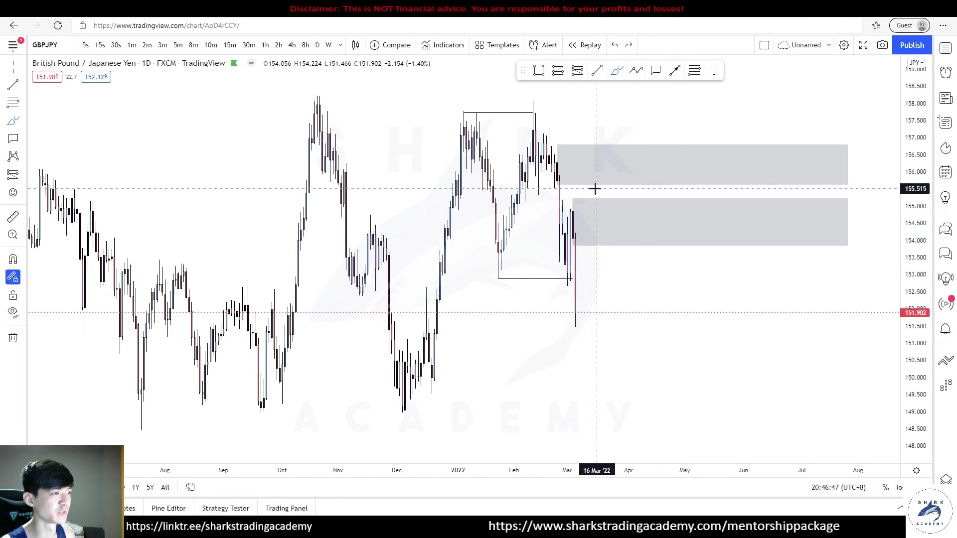
mouse_move(630, 205)
left_mouse_down()
mouse_move(572, 200)
mouse_move(635, 203)
left_mouse_up()
key("ctrl+z")
Step: Brush a path from about 151.8 up through the lower zone to about 156, marking levels at about 155.2 and 154.9
mouse_move(579, 313)
left_mouse_down()
mouse_move(600, 258)
mouse_move(642, 233)
mouse_move(657, 190)
left_mouse_up()
mouse_move(569, 199)
left_mouse_down()
mouse_move(658, 200)
mouse_move(660, 186)
mouse_move(675, 207)
mouse_move(689, 174)
left_mouse_up()
left_click_drag(645, 210, 700, 211)
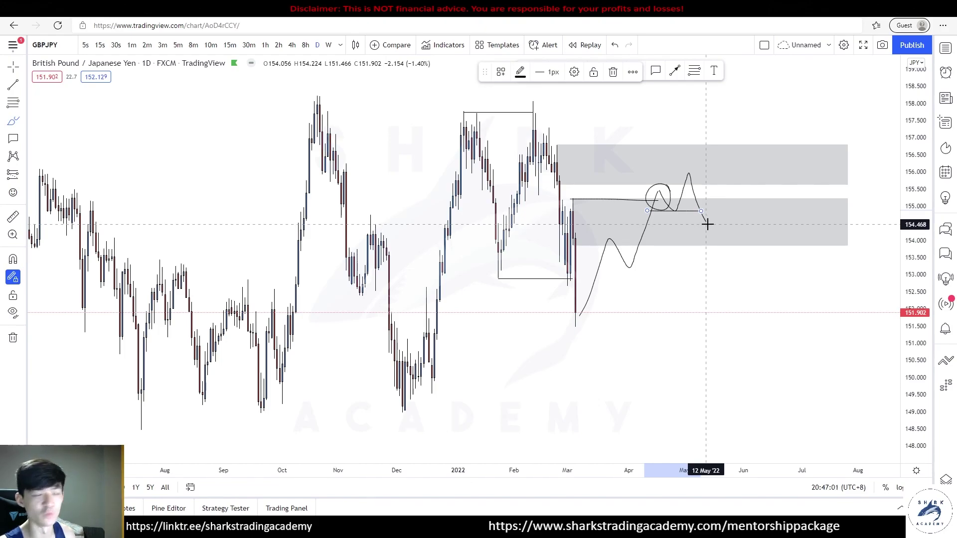
Step: Continue the freehand path stepping down to about 151.1, circle its end, and brush a level from the latest low at about 151.5
mouse_move(703, 221)
left_mouse_down()
mouse_move(695, 184)
mouse_move(837, 337)
left_mouse_up()
left_click_drag(780, 303, 811, 329)
left_click_drag(568, 325, 803, 325)
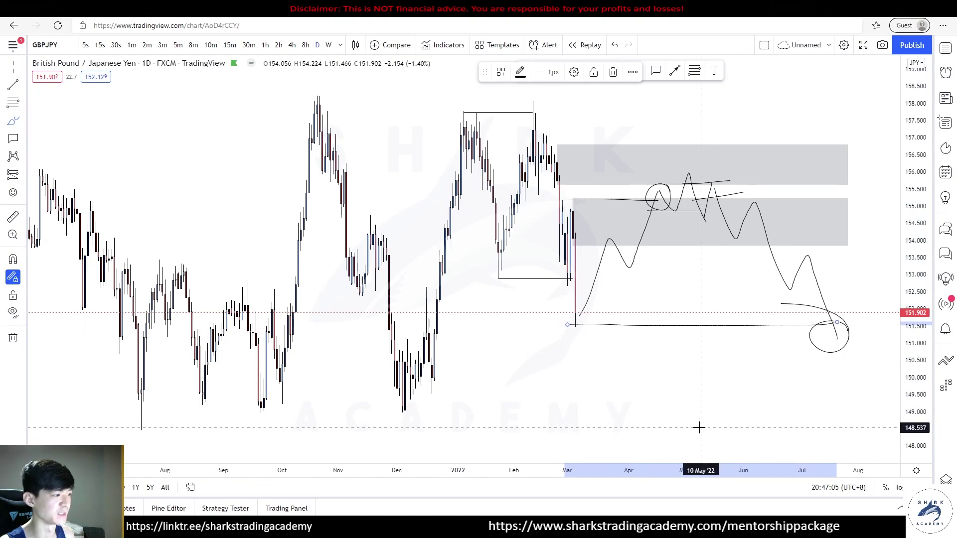
Step: Brush levels at about 150.5 and 149.9, sketch a bounce to about 152.7, and circle the December lows
left_click_drag(431, 358, 860, 358)
left_click_drag(423, 384, 839, 378)
mouse_move(831, 341)
left_mouse_down()
mouse_move(841, 363)
mouse_move(862, 285)
left_mouse_up()
mouse_move(447, 335)
left_mouse_down()
mouse_move(470, 363)
mouse_move(441, 355)
left_mouse_up()
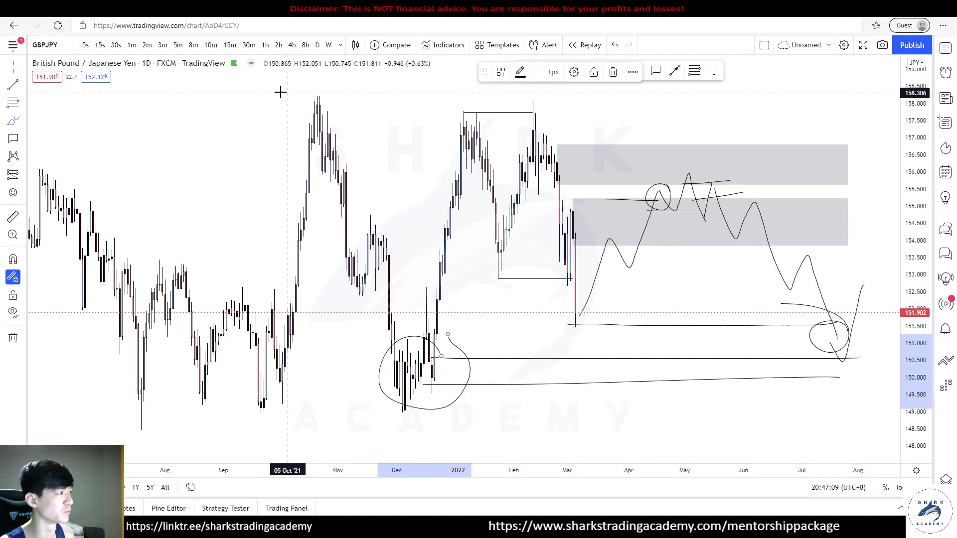
Step: Brush a level and an ellipse across the highs at about 158.3, and circle the projected path's low at about 150.8
left_click_drag(284, 93, 626, 88)
left_click_drag(839, 334, 841, 337)
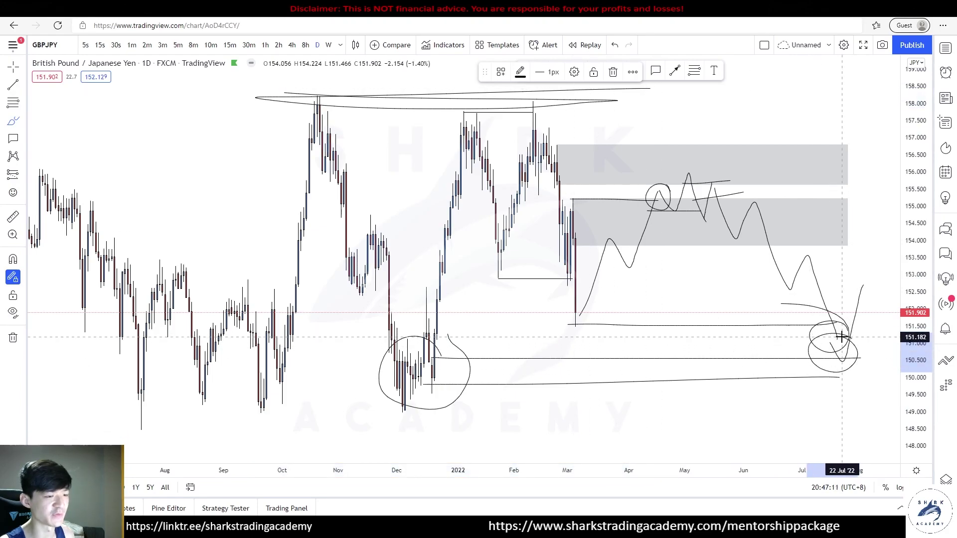
left_click_drag(859, 287, 903, 427)
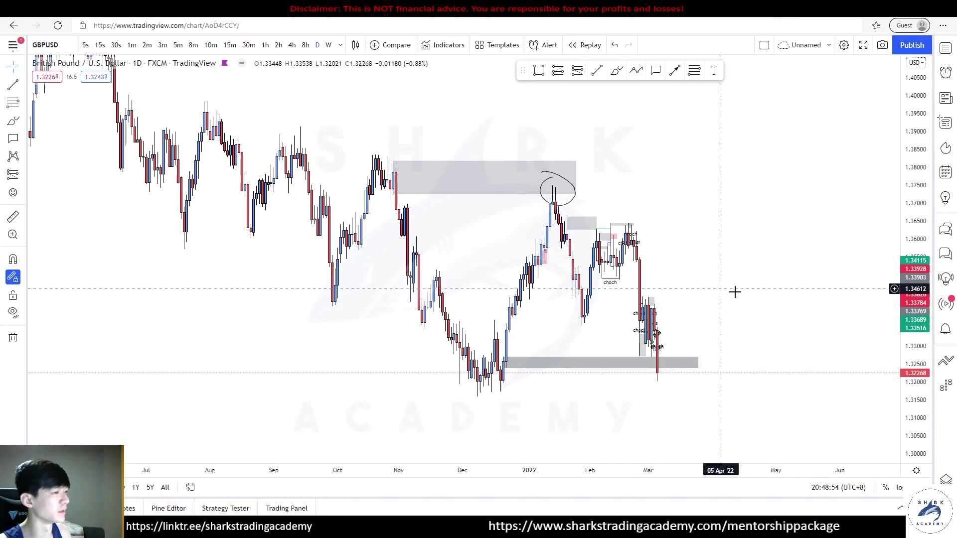
Step: On GBPUSD, circle the December lows and latest low, sketch rises from both with levels at the highs, and undo these strokes
mouse_move(509, 353)
left_mouse_down()
mouse_move(475, 373)
mouse_move(483, 339)
left_mouse_up()
left_click_drag(494, 384, 571, 121)
left_click_drag(363, 149, 517, 150)
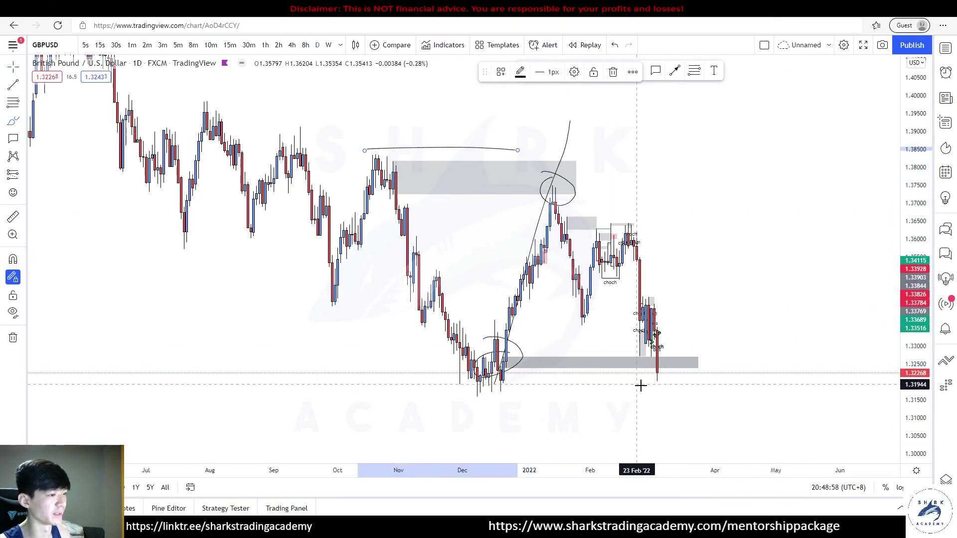
left_click_drag(667, 351, 648, 335)
left_click_drag(669, 371, 724, 169)
left_click_drag(563, 121, 829, 121)
key("ctrl+z")
key("ctrl+z")
key("ctrl+z")
key("ctrl+z")
key("ctrl+z")
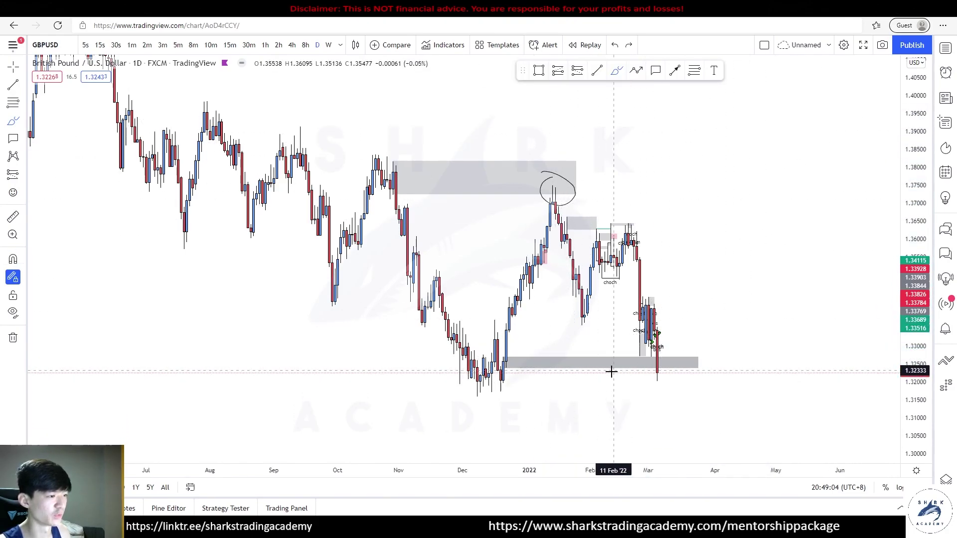
Step: Brush levels along the December lows at about 1.317 and 1.320, outline the lows, and undo these strokes
left_click_drag(468, 394, 749, 391)
left_click_drag(468, 384, 753, 382)
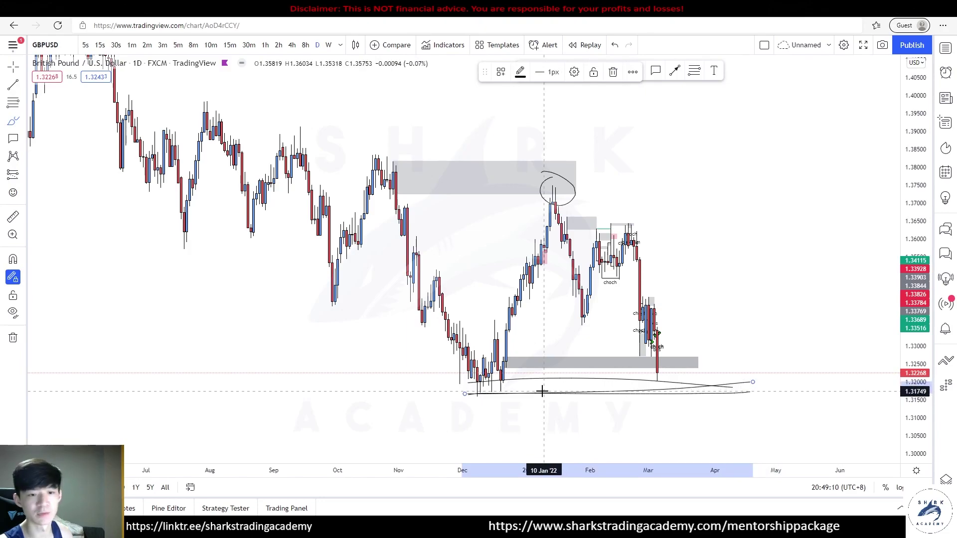
key("ctrl+z")
key("ctrl+z")
left_click_drag(471, 395, 756, 387)
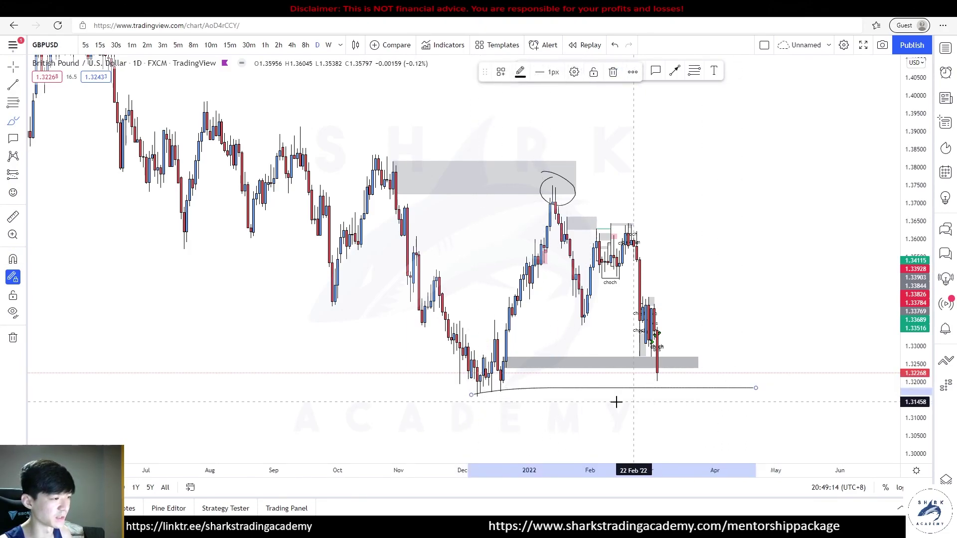
mouse_move(469, 388)
left_mouse_down()
mouse_move(524, 401)
mouse_move(474, 388)
left_mouse_up()
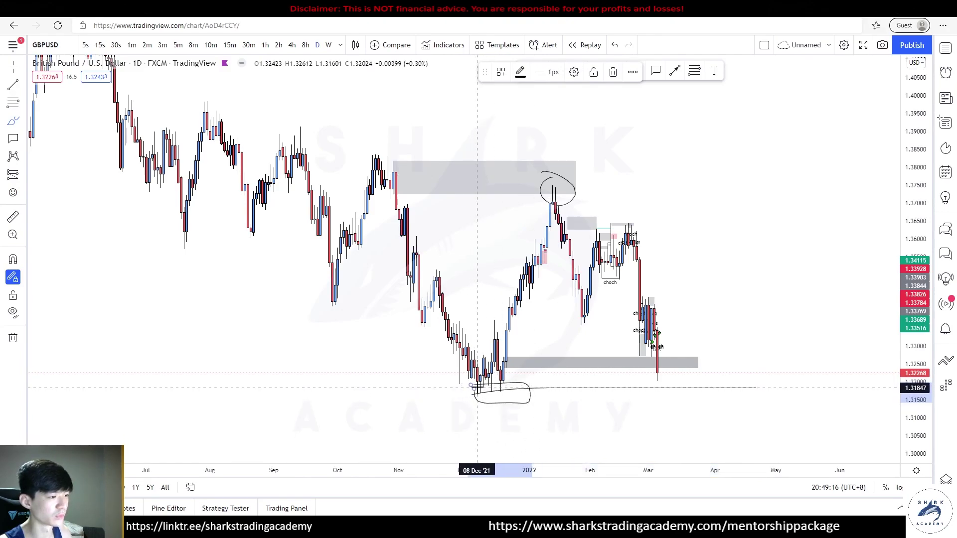
key("ctrl+z")
key("ctrl+z")
Step: Sketch a dip to about 1.311 with a rebound to about 1.336, and brush levels at about 1.332, 1.341, 1.354 and 1.362
mouse_move(655, 380)
left_mouse_down()
mouse_move(662, 431)
mouse_move(703, 328)
left_mouse_up()
left_click_drag(658, 346, 750, 343)
mouse_move(655, 315)
left_mouse_down()
mouse_move(726, 309)
mouse_move(664, 392)
left_mouse_up()
key("ctrl+z")
left_click_drag(632, 290, 670, 429)
key("ctrl+z")
left_click_drag(687, 296, 744, 322)
key("ctrl+z")
left_click_drag(637, 261, 834, 252)
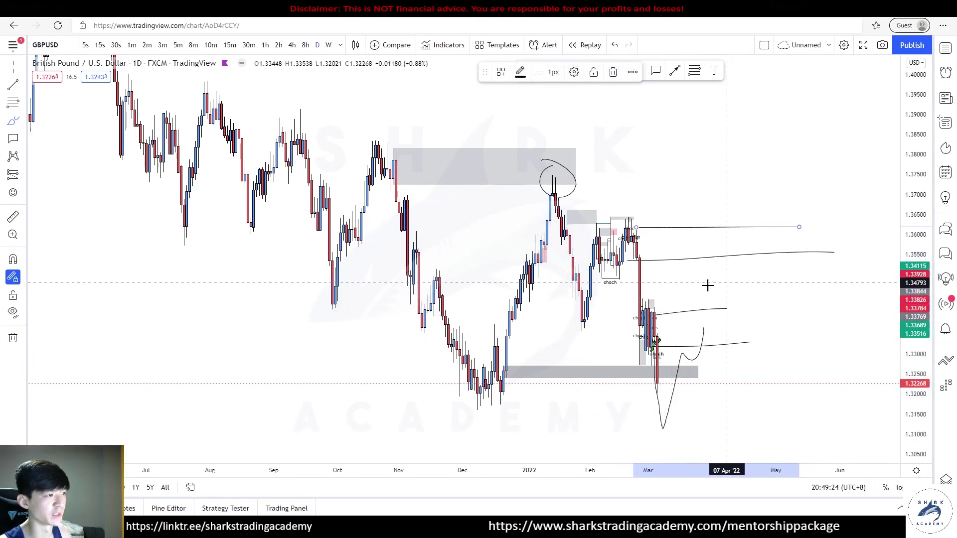
Step: Brush two levels from the January high at about 1.370 and 1.374, extend the rising path to about 1.367, and circle its end
left_click_drag(557, 197, 889, 192)
left_click_drag(540, 176, 852, 190)
mouse_move(667, 400)
left_mouse_down()
mouse_move(771, 226)
mouse_move(820, 207)
left_mouse_up()
mouse_move(841, 190)
left_mouse_down()
mouse_move(794, 207)
mouse_move(842, 197)
left_mouse_up()
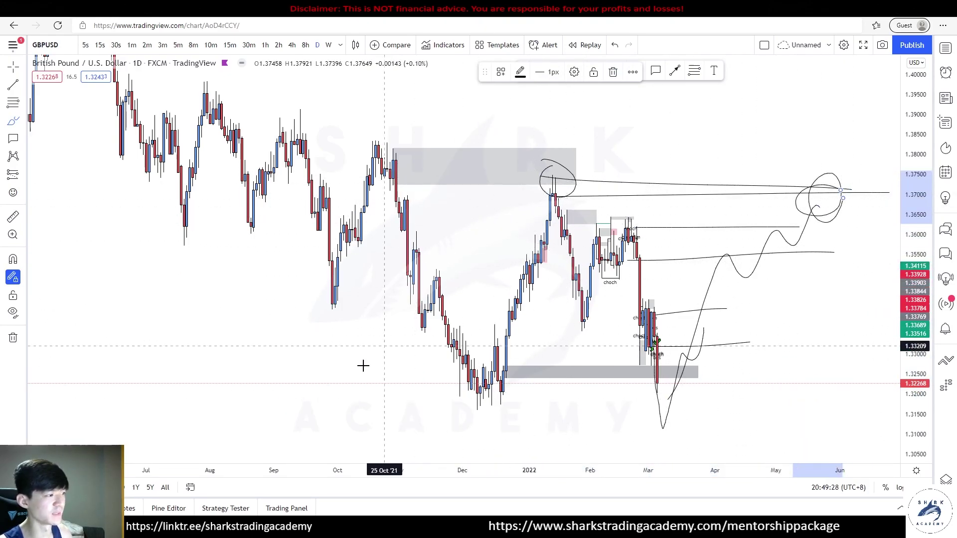
Step: Brush levels at about 1.341, 1.347 and 1.359, trace the November decline into the December lows, and circle the early December candles
left_click_drag(321, 313, 429, 308)
mouse_move(378, 149)
left_mouse_down()
mouse_move(417, 291)
mouse_move(451, 263)
mouse_move(468, 284)
left_mouse_up()
key("ctrl+z")
left_click_drag(407, 238, 465, 239)
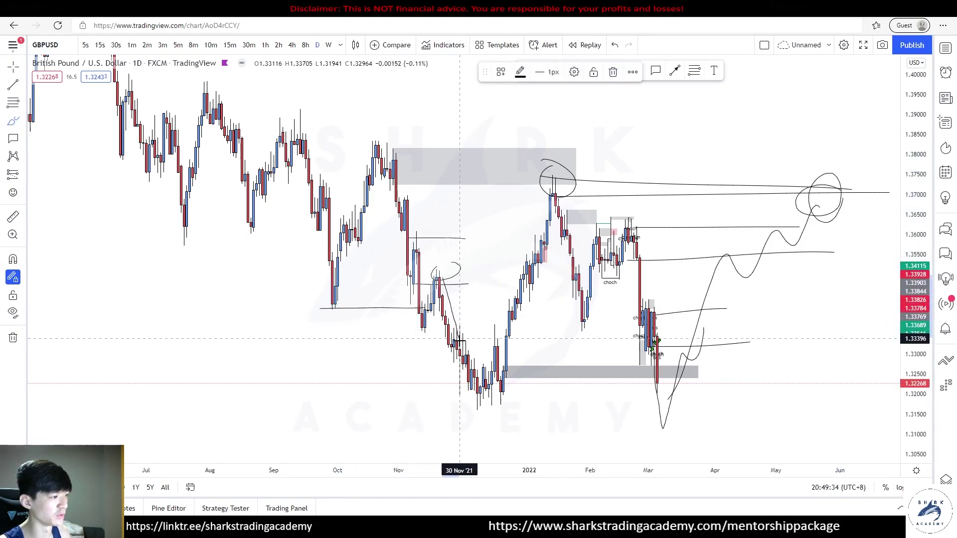
left_click_drag(459, 339, 480, 401)
mouse_move(460, 364)
left_mouse_down()
mouse_move(483, 344)
mouse_move(443, 381)
mouse_move(475, 351)
left_mouse_up()
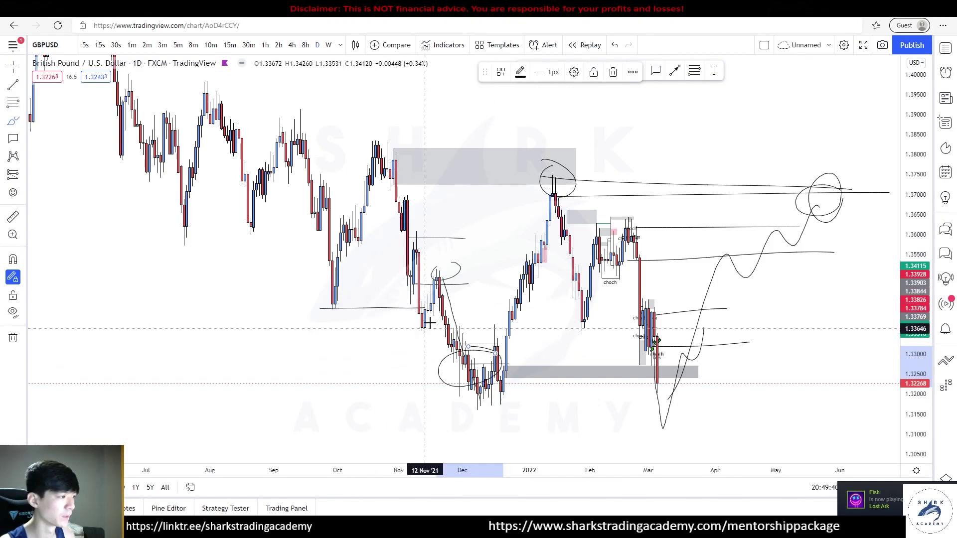
Step: Try to circle the mid-December swing high above the lows, and undo the stroke
mouse_move(513, 317)
left_mouse_down()
mouse_move(538, 363)
mouse_move(486, 310)
mouse_move(403, 325)
mouse_move(484, 310)
left_mouse_up()
key("ctrl+z")
key("ctrl+z")
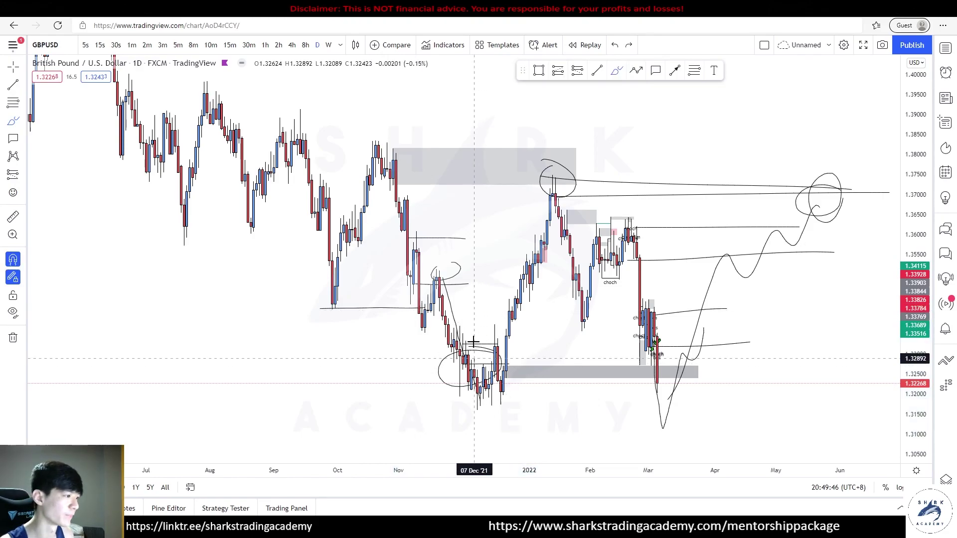
Step: Circle the descending swing highs of November, and brush the upper zone's edges at about 1.373 and 1.382
left_click_drag(462, 343, 463, 305)
left_click_drag(437, 268, 440, 270)
left_click_drag(402, 194, 598, 181)
left_click_drag(383, 148, 599, 149)
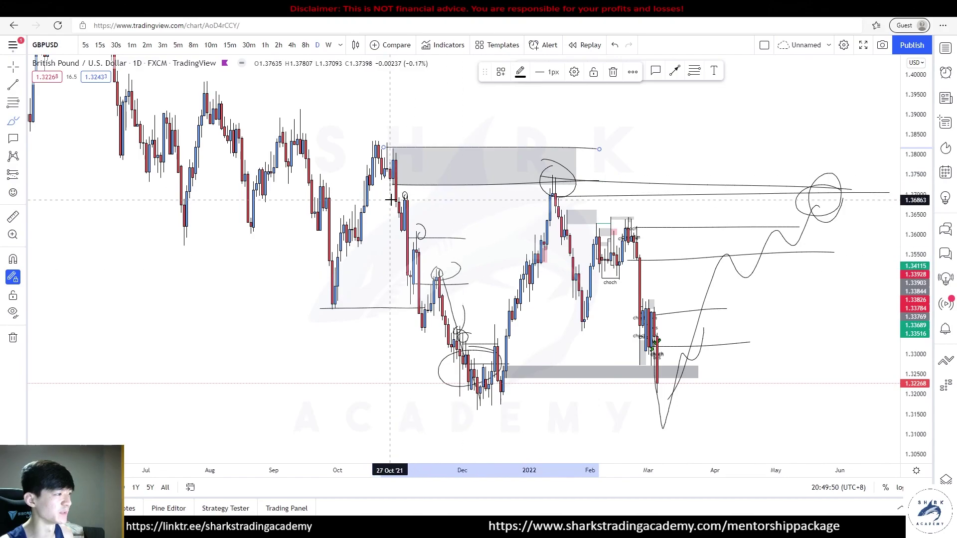
Step: Sketch the decline from above the upper zone into the December lows, and undo it
mouse_move(375, 122)
left_mouse_down()
mouse_move(330, 158)
mouse_move(383, 131)
mouse_move(488, 386)
left_mouse_up()
key("ctrl+z")
key("ctrl+z")
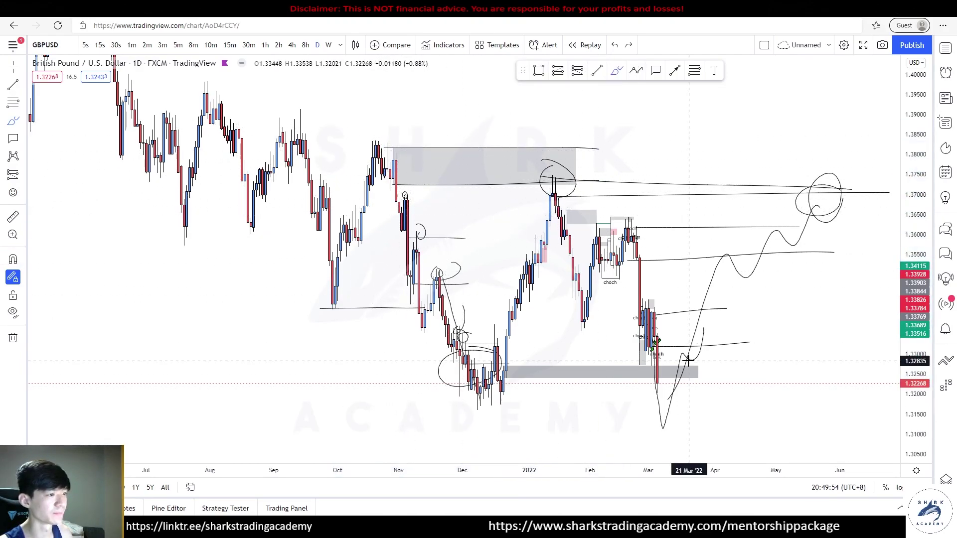
Step: Sketch an alternative path rebounding to about 1.336, falling to about 1.311 and rising to about 1.369, with the rebound peak circled
mouse_move(659, 417)
left_mouse_down()
mouse_move(695, 337)
mouse_move(724, 341)
left_mouse_up()
mouse_move(654, 314)
left_mouse_down()
mouse_move(726, 312)
mouse_move(728, 399)
mouse_move(744, 433)
left_mouse_up()
left_click_drag(523, 159, 497, 145)
key("ctrl+z")
left_click_drag(747, 420, 785, 198)
Step: Brush target levels for the alternative path at about 1.373, 1.369, 1.363 and 1.354
left_click_drag(523, 184, 805, 183)
left_click_drag(540, 203, 828, 197)
left_click_drag(563, 222, 887, 223)
left_click_drag(601, 267, 848, 256)
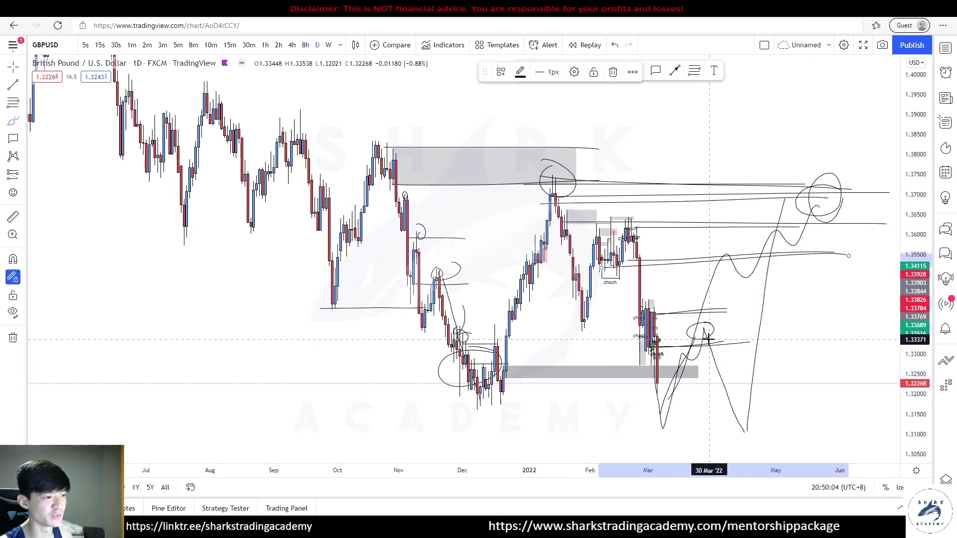
Step: Brush levels at about 1.313, along the December lows, and at about 1.332 and 1.340, and circle the rebound peak again
left_click_drag(636, 421, 747, 421)
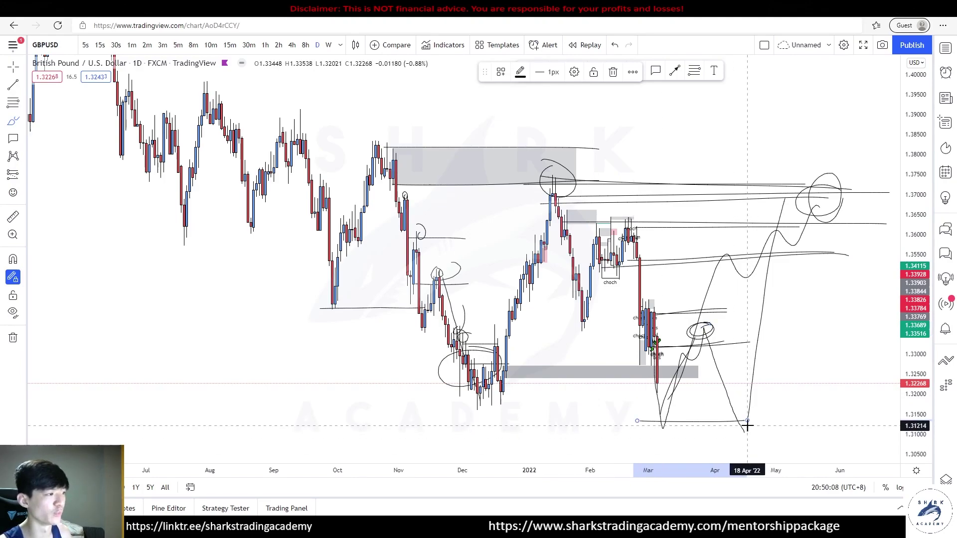
left_click_drag(649, 305, 665, 418)
left_click_drag(456, 407, 695, 396)
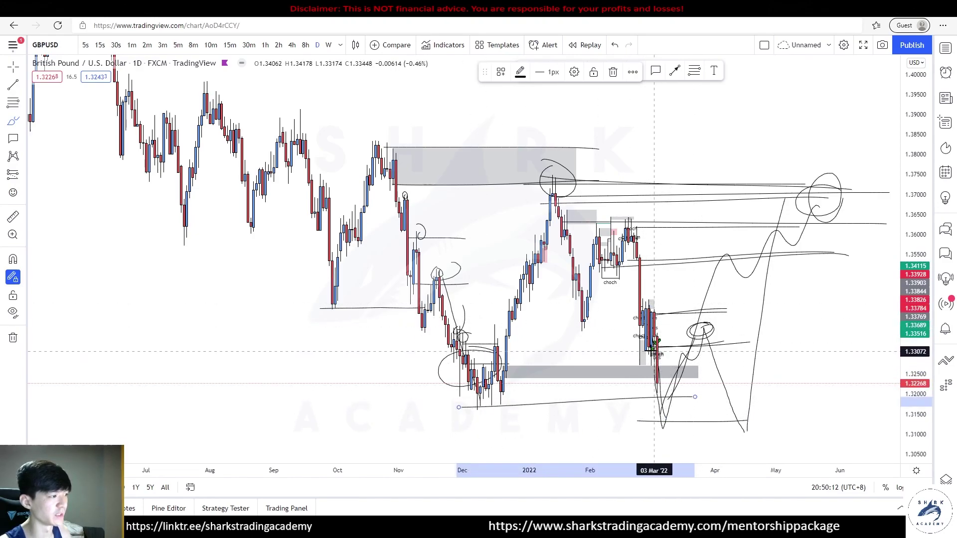
left_click_drag(646, 351, 787, 341)
mouse_move(654, 314)
left_mouse_down()
mouse_move(741, 315)
mouse_move(685, 309)
left_mouse_up()
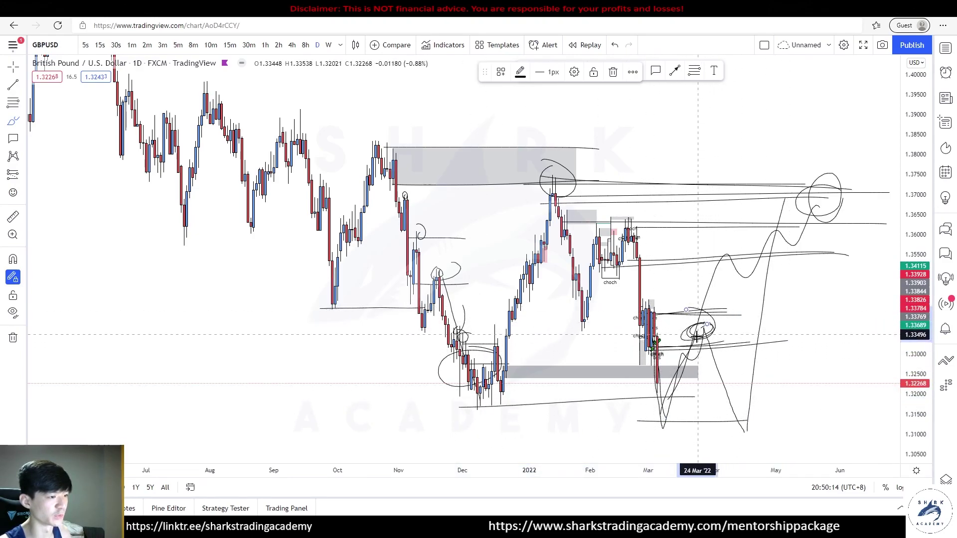
Step: Brush a zigzag rally projection up to about 1.363 and circle the three supply areas on the February–March decline
mouse_move(712, 357)
left_mouse_down()
mouse_move(758, 385)
mouse_move(779, 431)
mouse_move(820, 388)
mouse_move(867, 223)
left_mouse_up()
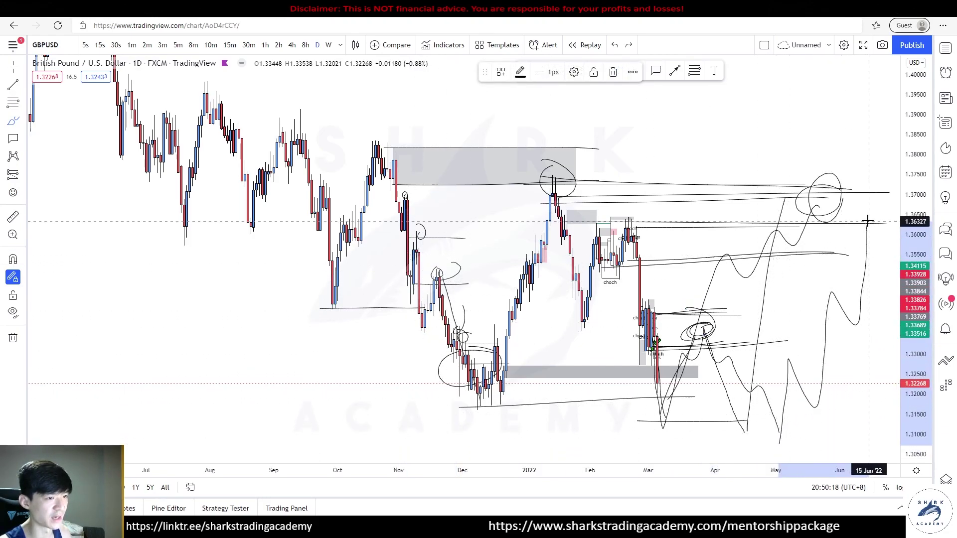
left_click_drag(666, 305, 631, 310)
left_click_drag(640, 232, 635, 237)
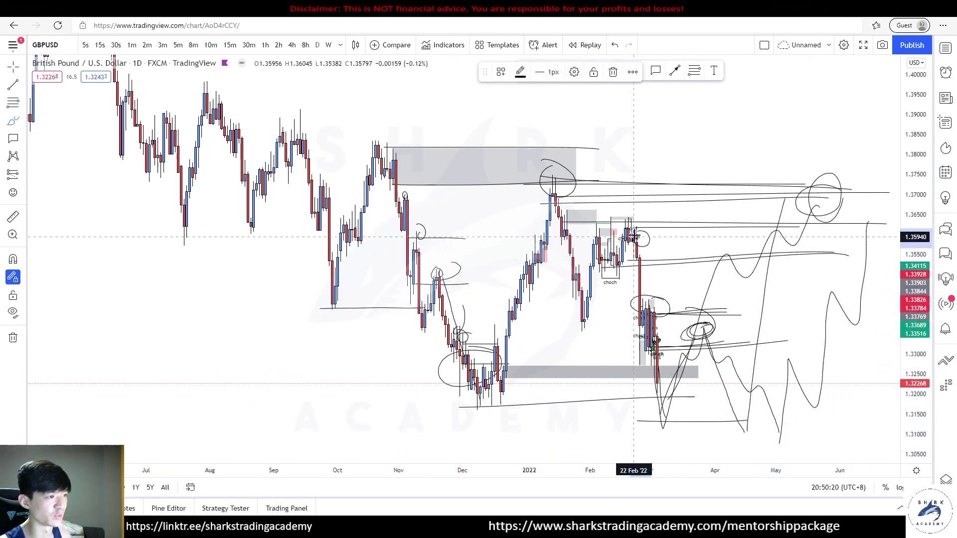
left_click_drag(608, 204, 617, 211)
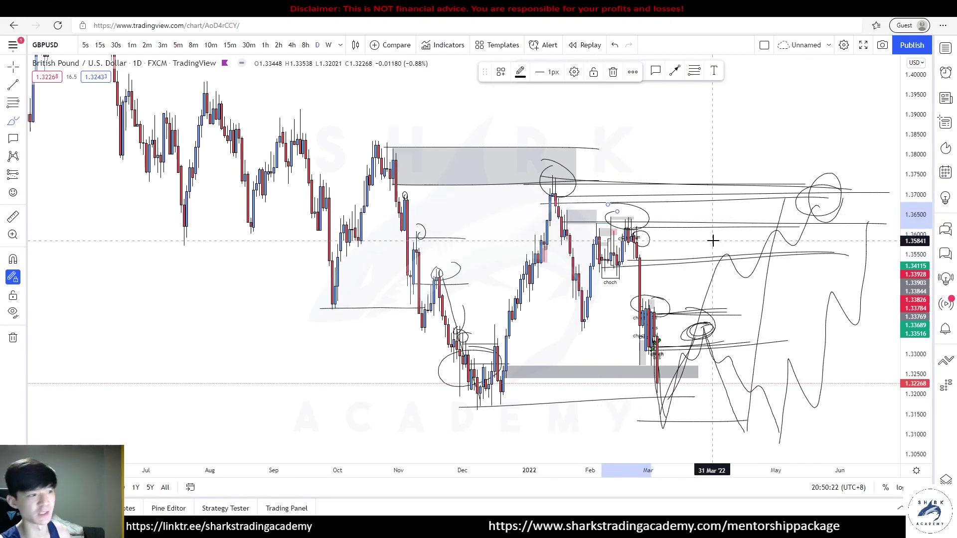
Step: Delete the selected brush projections and level lines, and draw rectangles over the supply zones at about 1.354–1.362 and 1.369–1.375
mouse_move(875, 131)
left_mouse_down()
mouse_move(738, 369)
mouse_move(707, 451)
left_mouse_up()
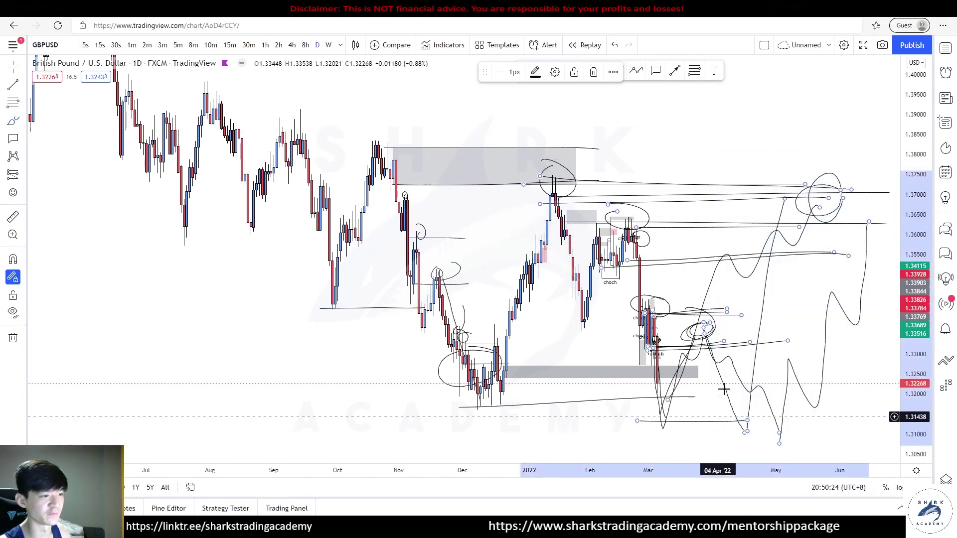
key("Delete")
key("alt+shift+r")
left_click_drag(636, 227, 843, 260)
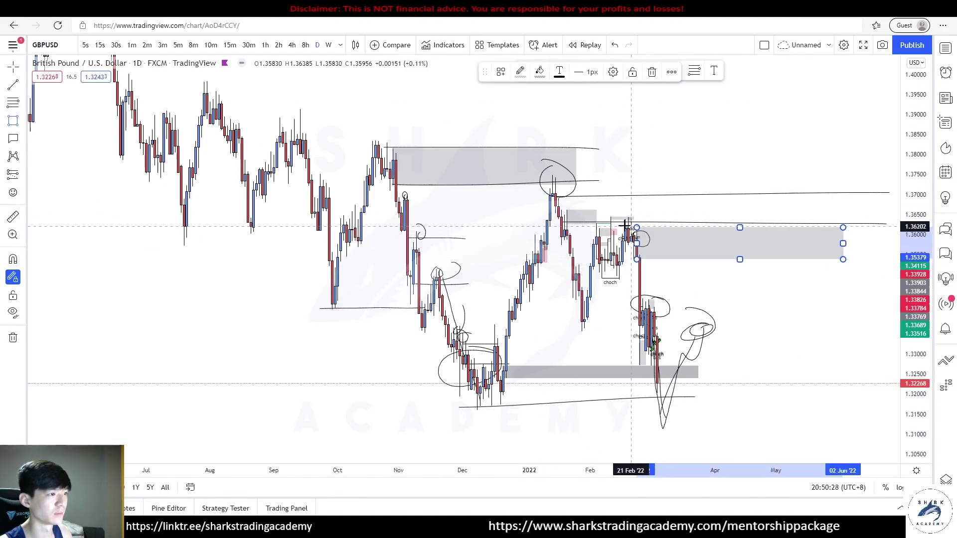
left_click_drag(547, 174, 858, 198)
Step: Brush a projected rally into the lower supply zone, with a drop and a circled retest
left_click_drag(668, 108, 588, 111)
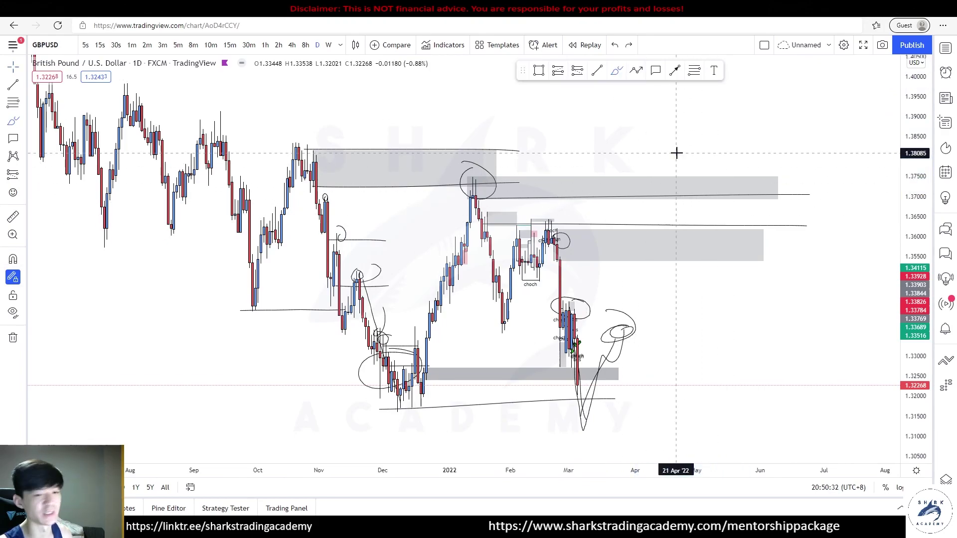
mouse_move(657, 300)
left_mouse_down()
mouse_move(693, 271)
mouse_move(711, 323)
mouse_move(728, 259)
mouse_move(747, 249)
left_mouse_up()
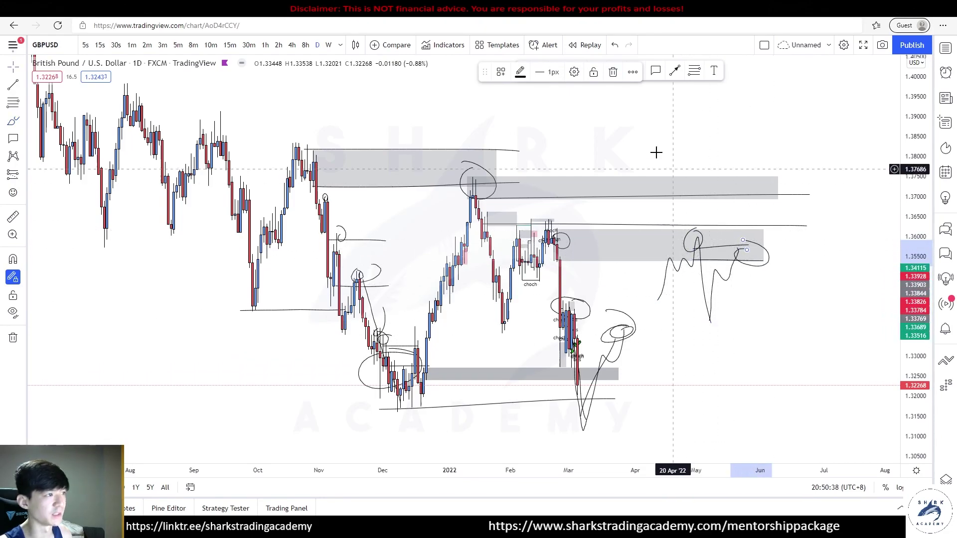
Step: Place a short position at the projected retest, with entry about 1.358, stop about 1.3637 and target about 1.325
left_click_drag(489, 78, 517, 102)
left_click(577, 70)
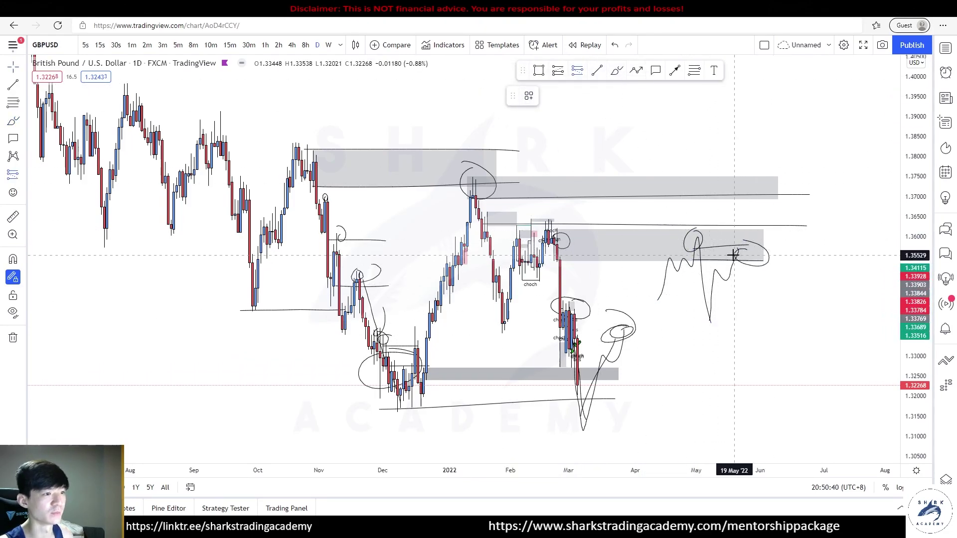
left_click(736, 247)
left_click_drag(737, 172, 737, 225)
left_click_drag(736, 326, 748, 364)
Step: Draw a path from the short position's target up to the upper supply zone and down to about 1.306
left_click(639, 70)
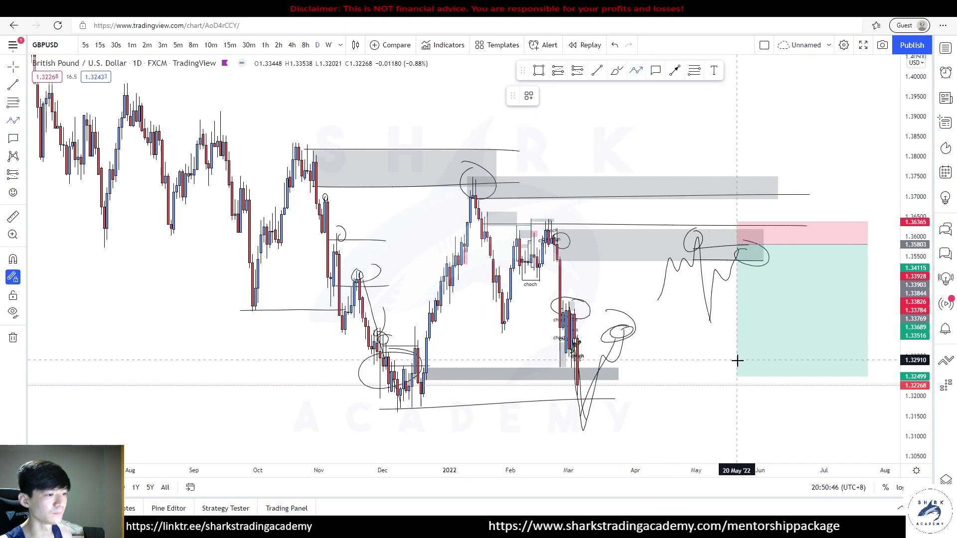
left_click(739, 377)
left_click(780, 195)
left_click(856, 451)
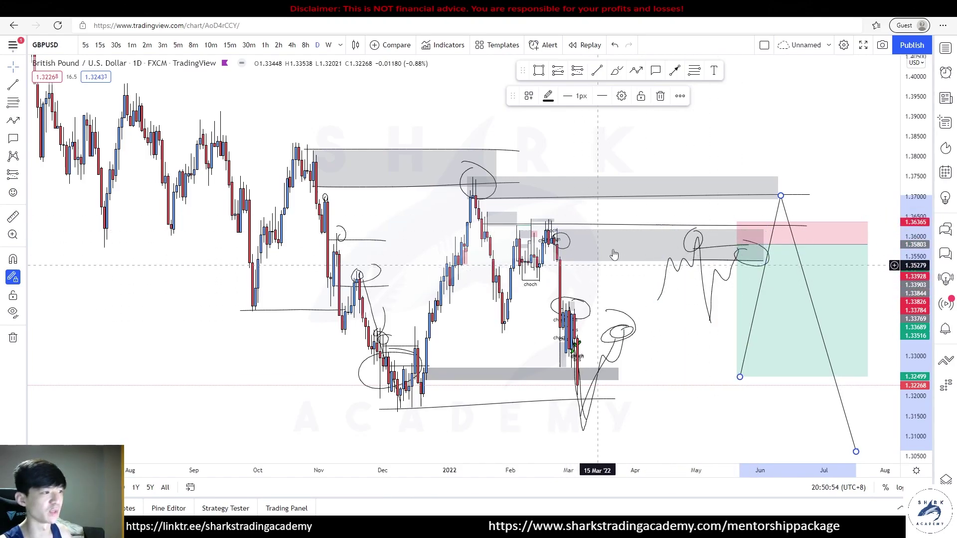
Step: Try brush marks around the lower supply zone, undo them, and brush a horizontal line from the projected swing low
left_click(635, 70)
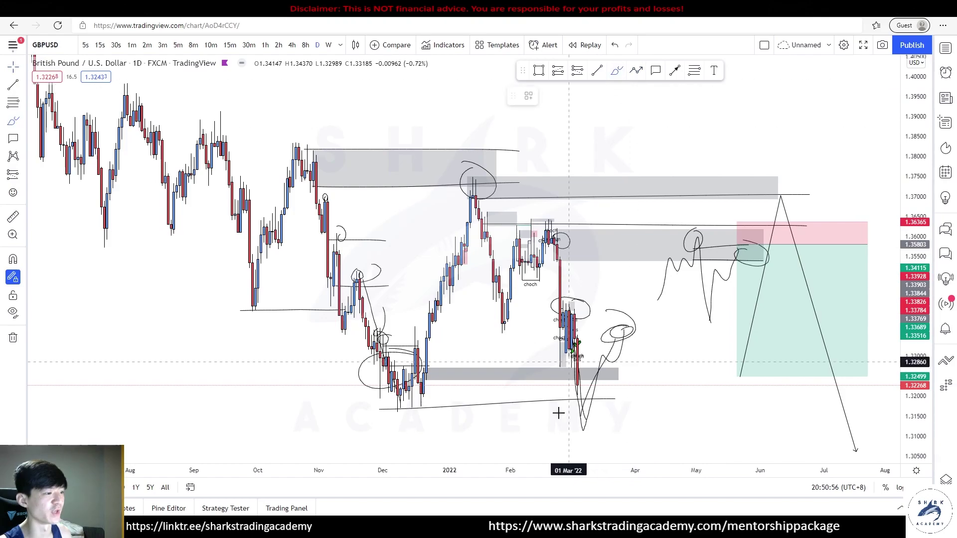
mouse_move(655, 231)
left_mouse_down()
mouse_move(765, 332)
mouse_move(650, 226)
left_mouse_up()
key("ctrl+z")
left_click_drag(726, 214, 735, 213)
key("ctrl+z")
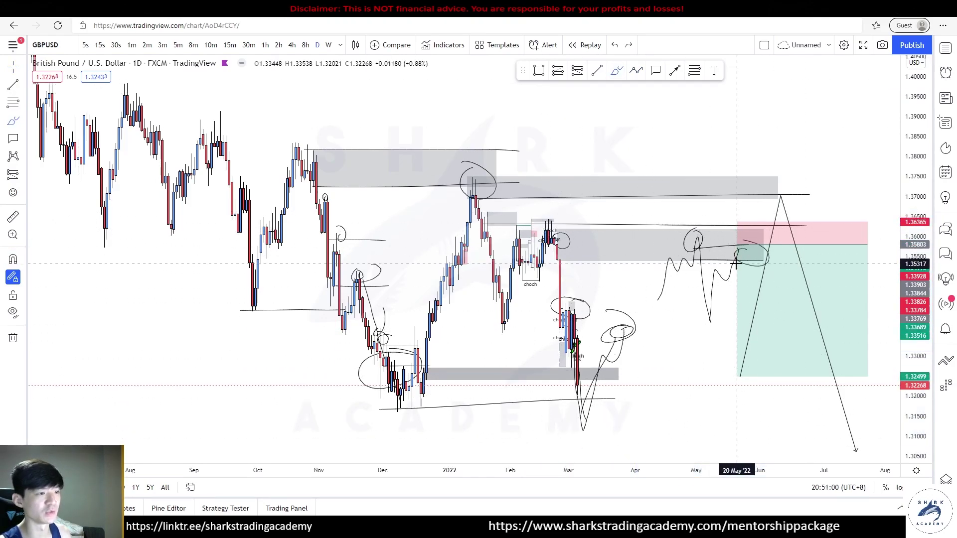
left_click_drag(710, 321, 792, 315)
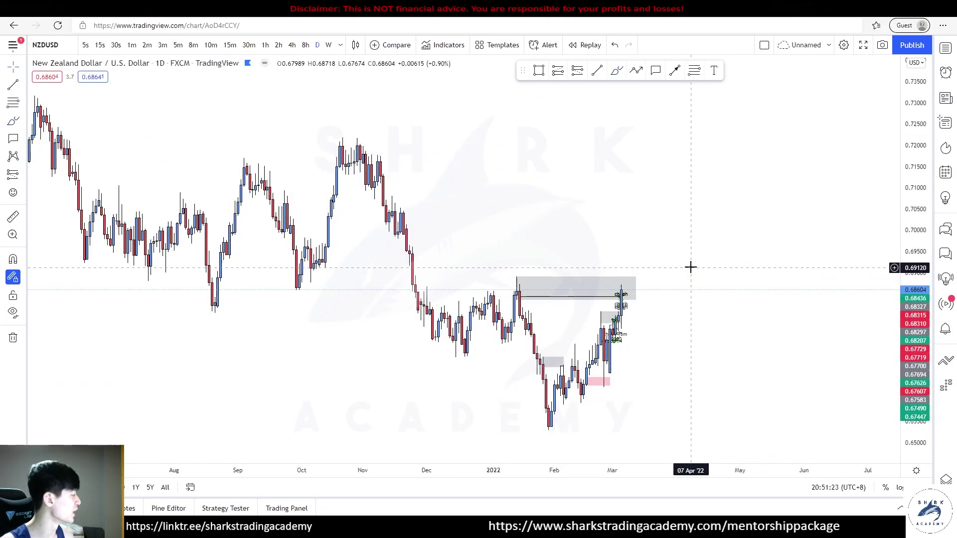
Step: Mark the November–January NZDUSD range with horizontal trend lines at about 0.6703 and 0.6857
left_click_drag(915, 343, 915, 267)
left_click_drag(688, 299, 696, 257)
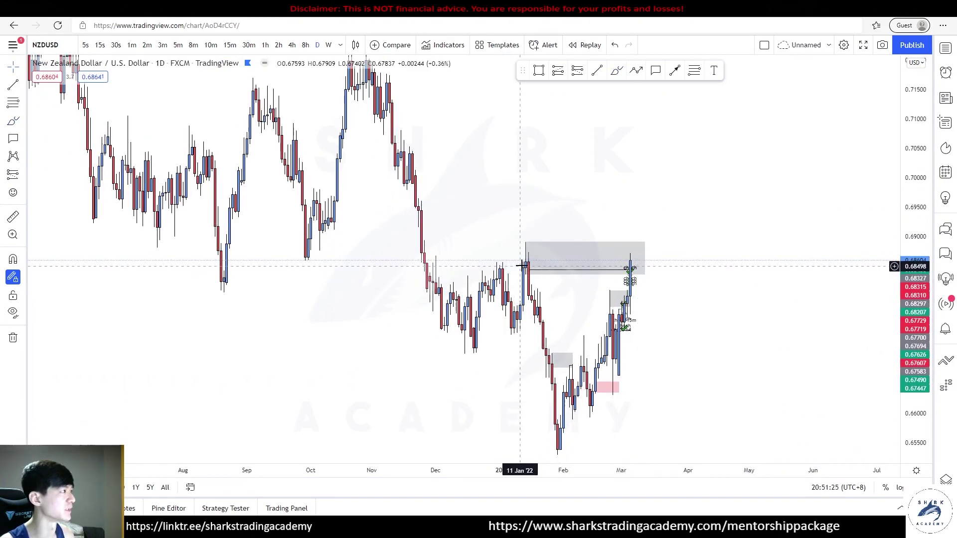
left_click_drag(535, 271, 534, 200)
scroll(543, 83, "up", 1)
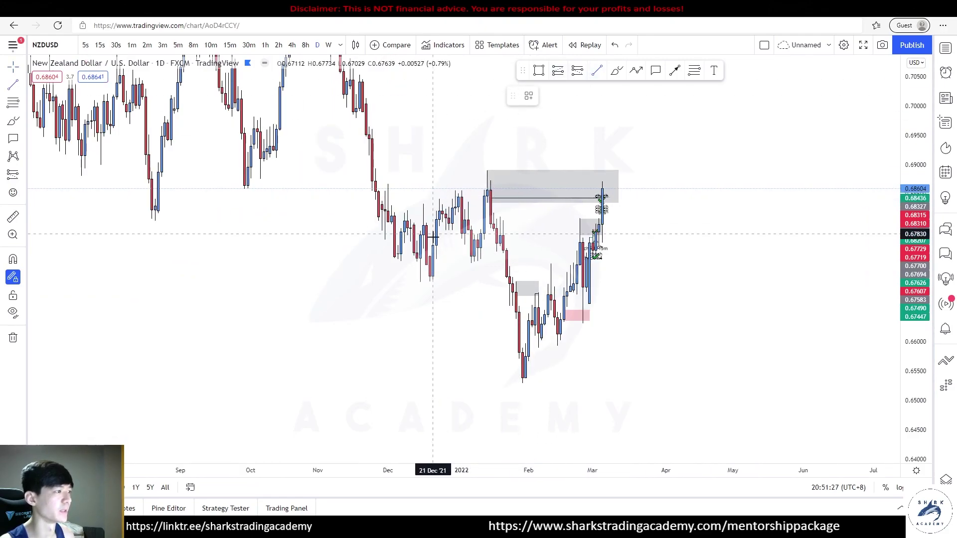
left_click(418, 281)
left_click(512, 281, "shift")
left_click(382, 190)
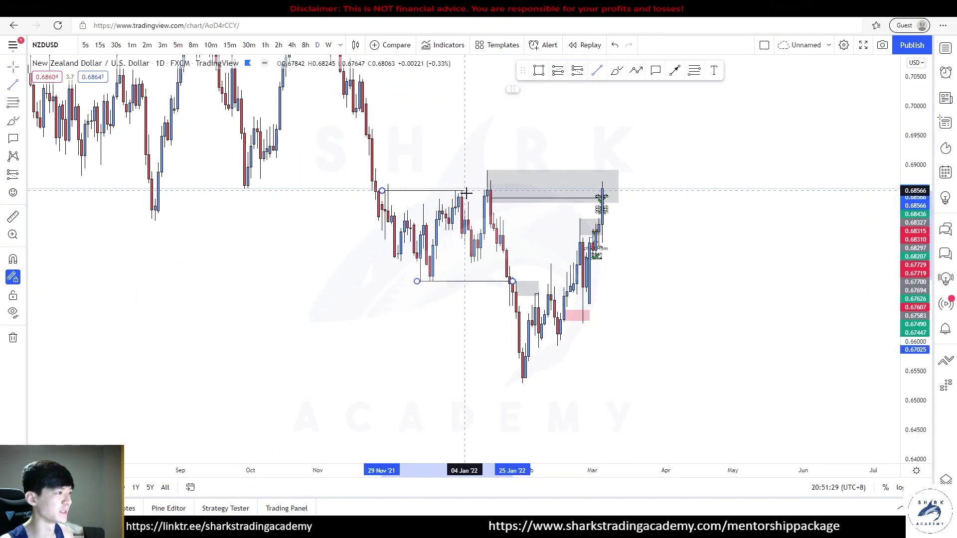
left_click(483, 194, "shift")
left_click_drag(498, 356, 487, 389)
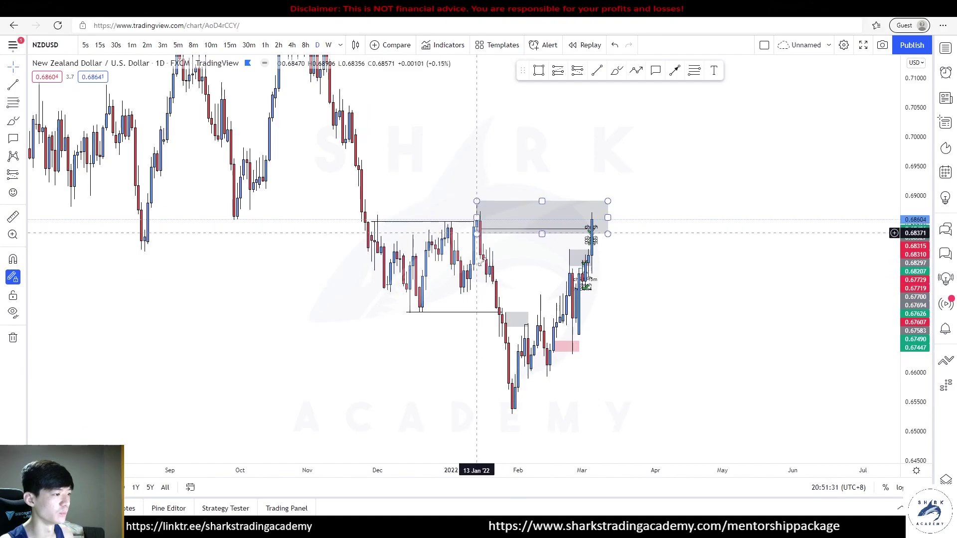
scroll(613, 117, "up", 1)
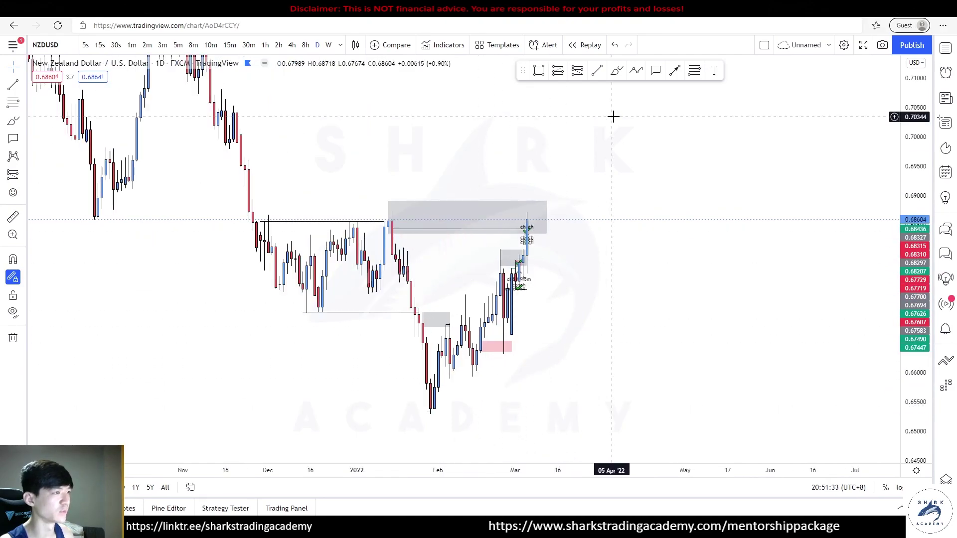
left_click(615, 72)
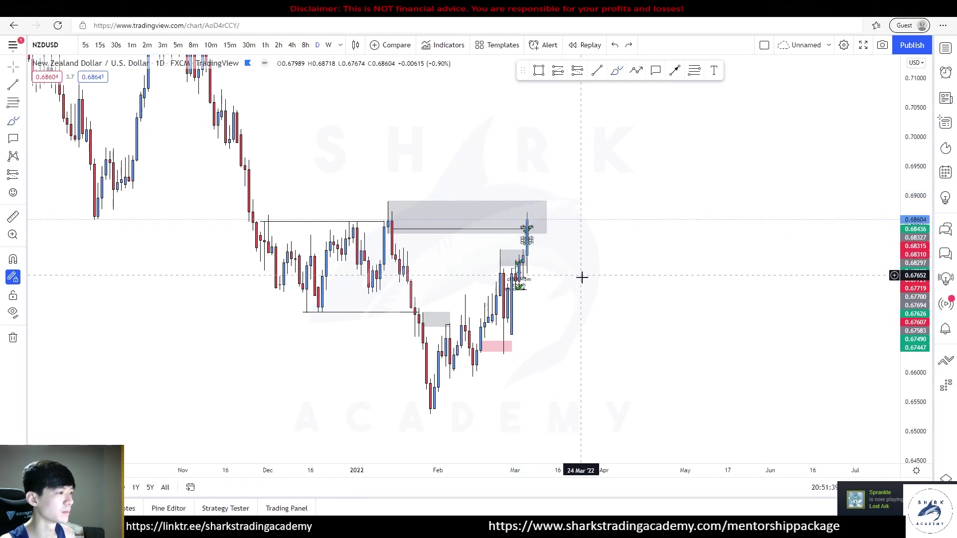
left_click_drag(582, 274, 706, 229)
scroll(706, 229, "up", 2)
Step: Switch NZDUSD to the 15-minute timeframe and examine the supply zones and choch levels from 2 to 4 March
left_click(233, 45)
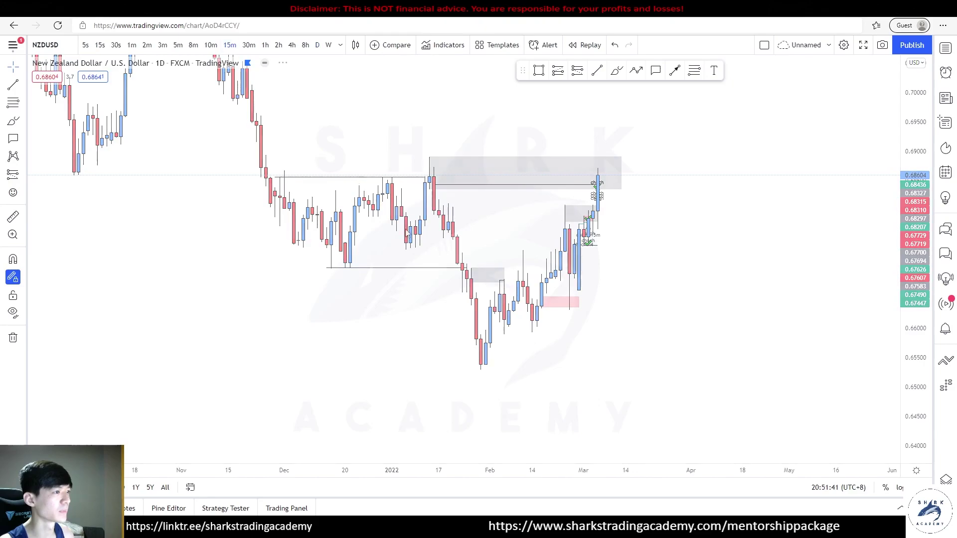
double_click(915, 306)
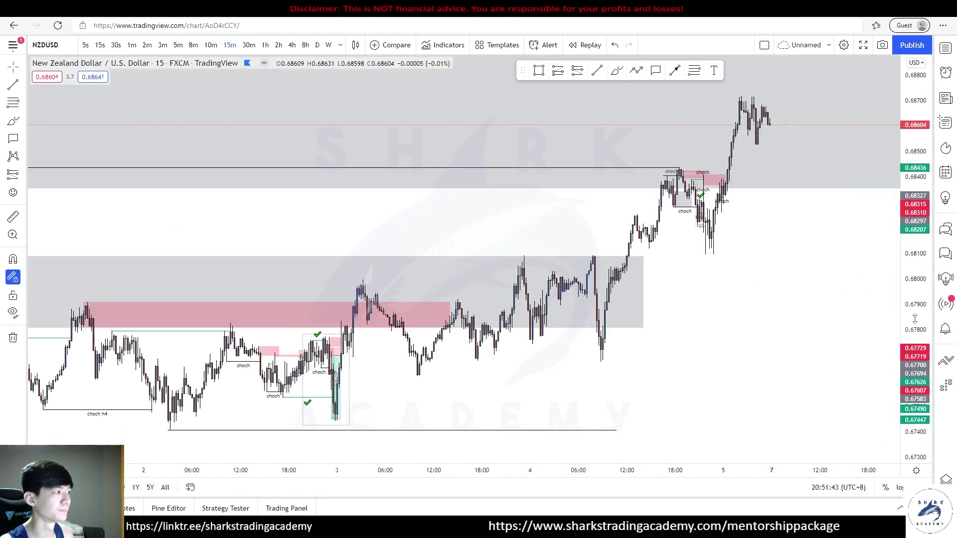
left_click_drag(915, 309, 915, 125)
left_click_drag(746, 297, 854, 180)
scroll(604, 394, "up", 3)
left_click_drag(600, 397, 676, 365)
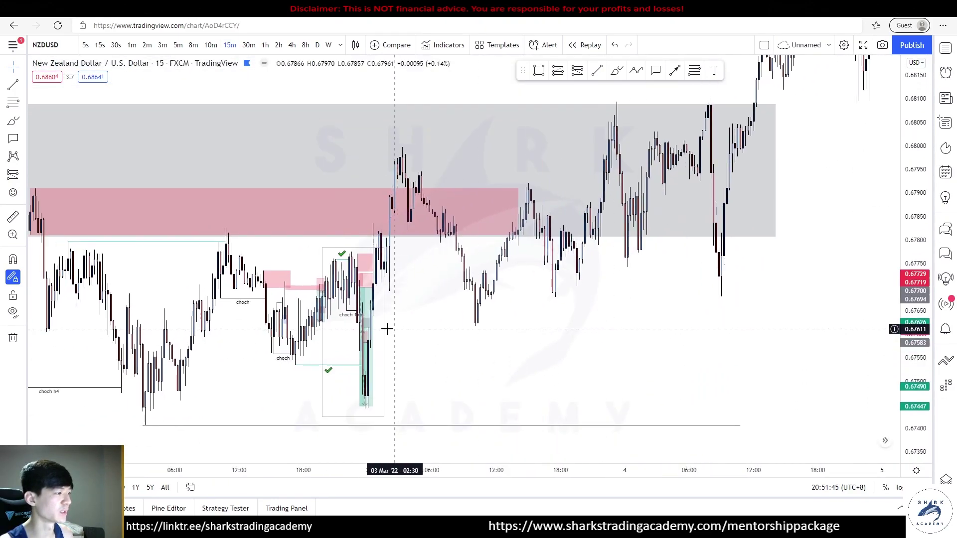
left_click_drag(831, 303, 822, 386)
left_click_drag(847, 224, 764, 379)
scroll(682, 138, "up", 3)
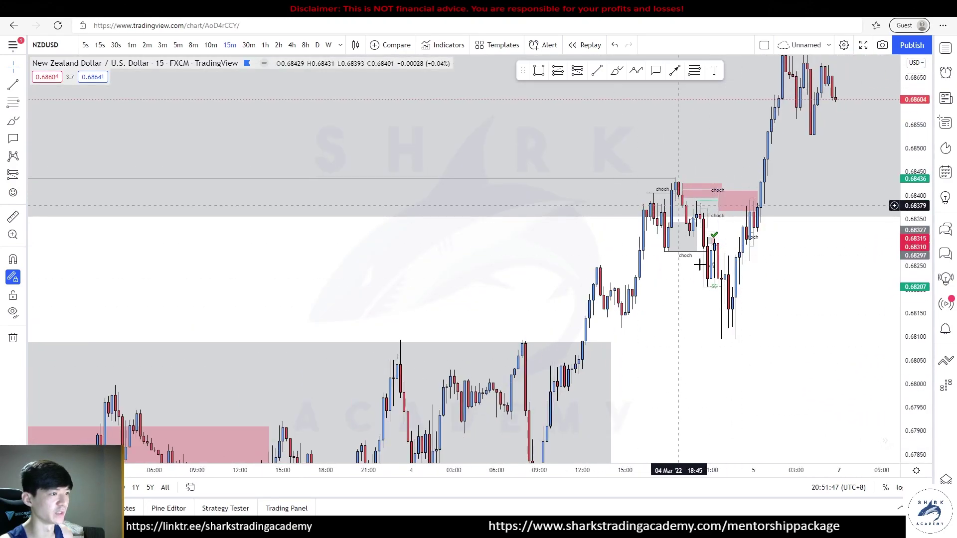
left_click_drag(681, 180, 658, 259)
scroll(768, 408, "up", 3)
left_click_drag(581, 369, 611, 322)
left_click(617, 73)
mouse_move(594, 172)
left_mouse_down()
mouse_move(489, 271)
mouse_move(622, 209)
left_mouse_up()
key("ctrl+z")
Step: Switch to the 4-hour timeframe, try brushing an upward projection beside the latest candles, and undo it
scroll(541, 184, "up", 2)
left_click(291, 45)
scroll(670, 265, "up", 4)
scroll(671, 265, "up", 4)
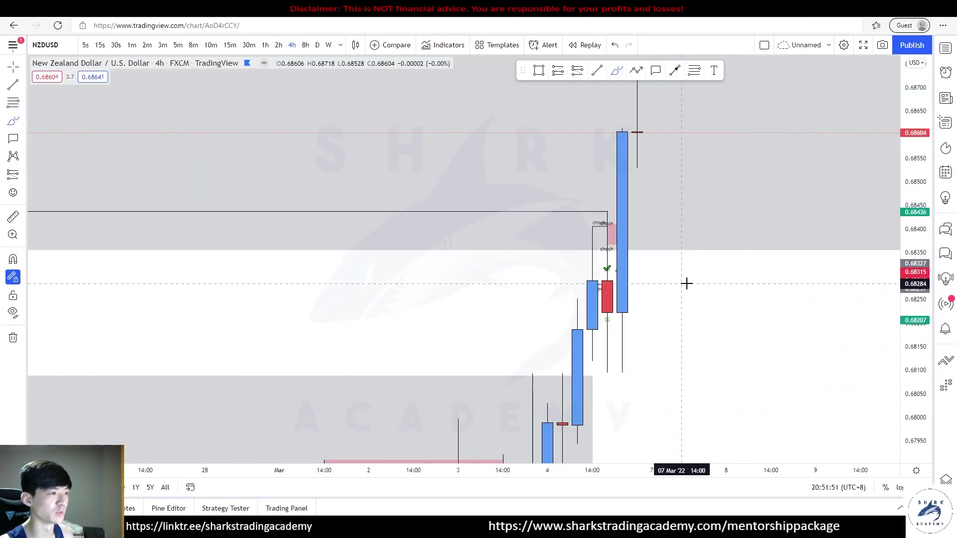
left_click_drag(726, 357, 754, 216)
key("ctrl+z")
Step: Try brushing horizontal lines from the 4 March high near the lower zone's upper edge and the low below it, and undo both
left_click_drag(874, 252, 653, 179)
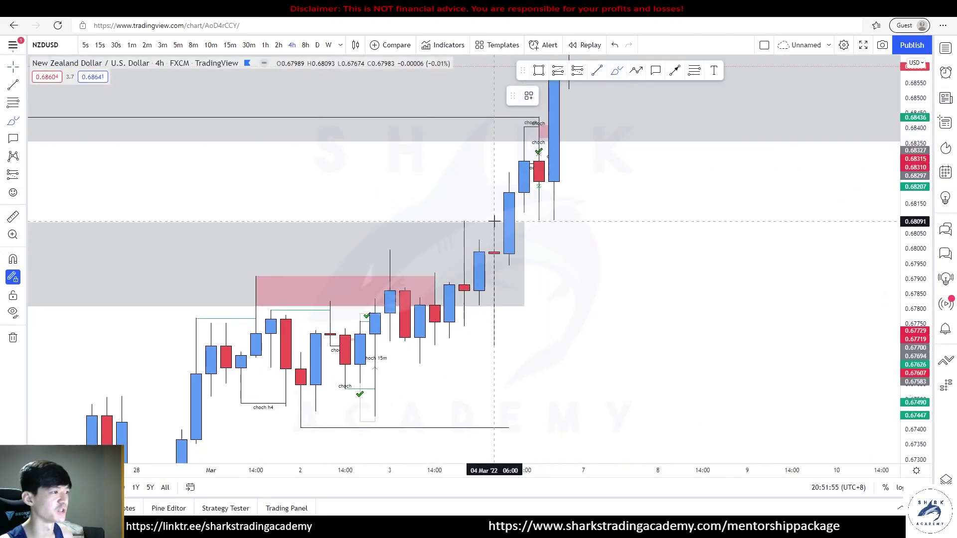
left_click_drag(485, 219, 614, 214)
left_click_drag(490, 341, 733, 335)
key("ctrl+z")
key("ctrl+z")
Step: Return to the 15-minute timeframe and examine the choch structure and supply zones around the 4 March swing high
left_click(228, 46)
scroll(498, 299, "down", 4)
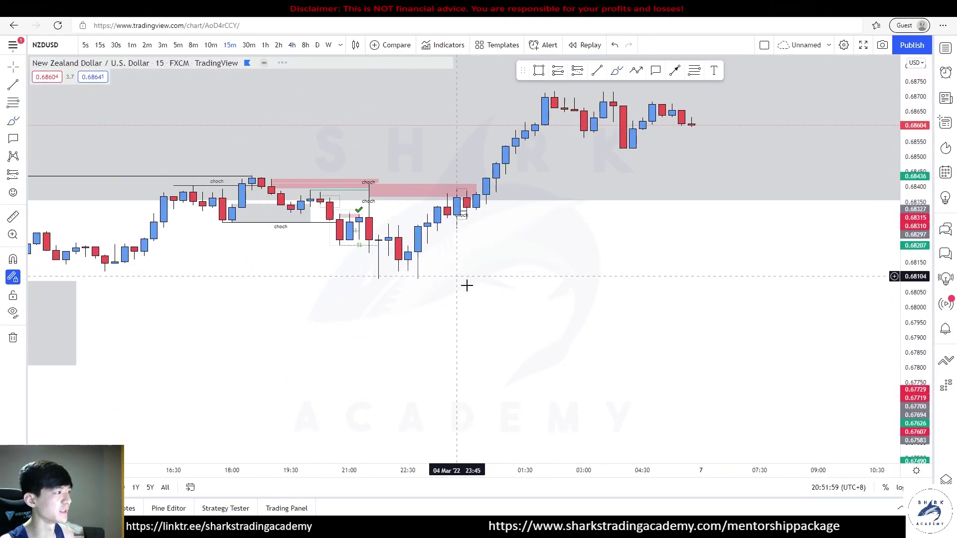
left_click_drag(461, 321, 718, 400)
scroll(717, 399, "down", 3)
left_click_drag(910, 403, 910, 117)
left_click_drag(603, 420, 590, 268)
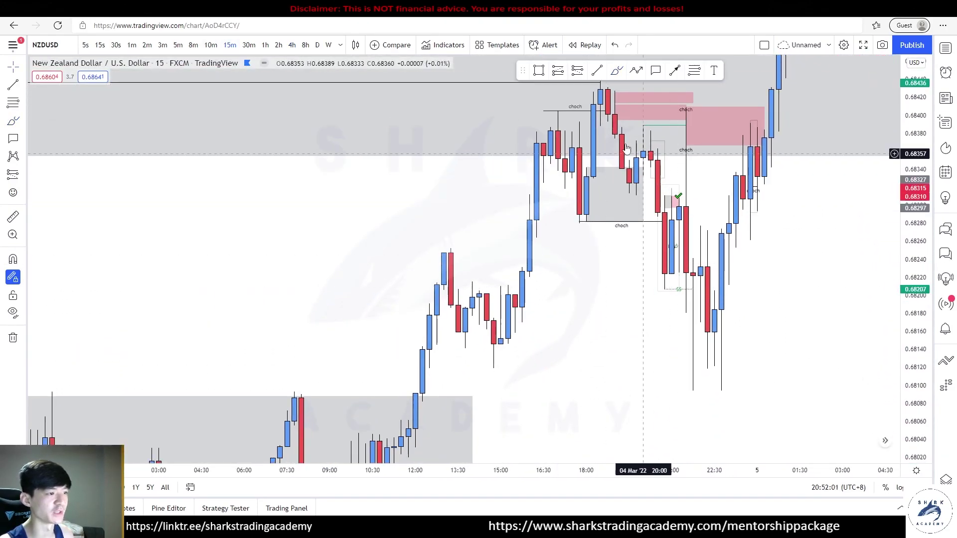
scroll(778, 244, "down", 2)
left_click_drag(902, 260, 902, 400)
left_click_drag(809, 365, 624, 413)
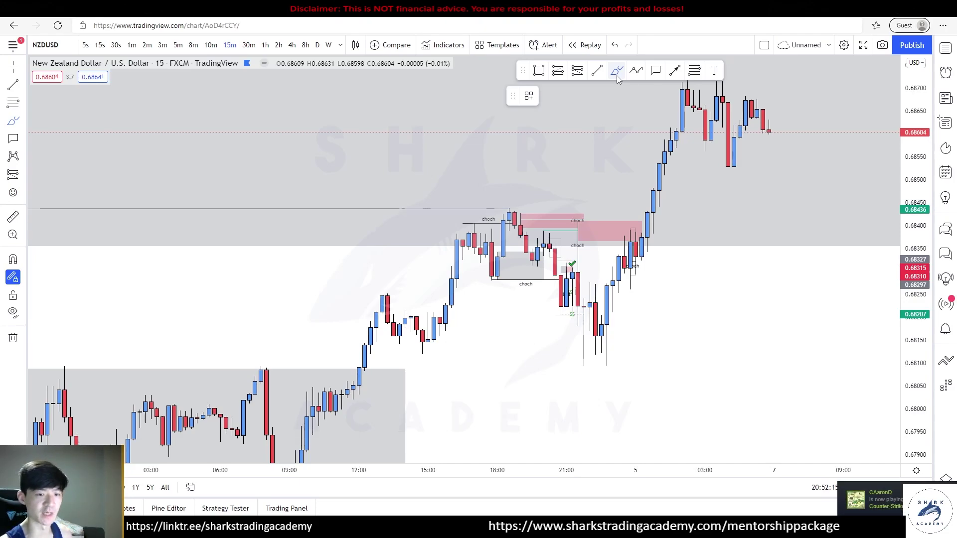
Step: Try brushing the choch levels, the drop and circles around the swing high, the check mark and the lows, and undo them
mouse_move(468, 290)
left_mouse_down()
mouse_move(455, 207)
mouse_move(491, 248)
left_mouse_up()
key("ctrl+z")
key("ctrl+z")
mouse_move(507, 207)
left_mouse_down()
mouse_move(524, 212)
mouse_move(519, 220)
mouse_move(493, 213)
mouse_move(508, 210)
left_mouse_up()
left_click_drag(577, 273, 578, 276)
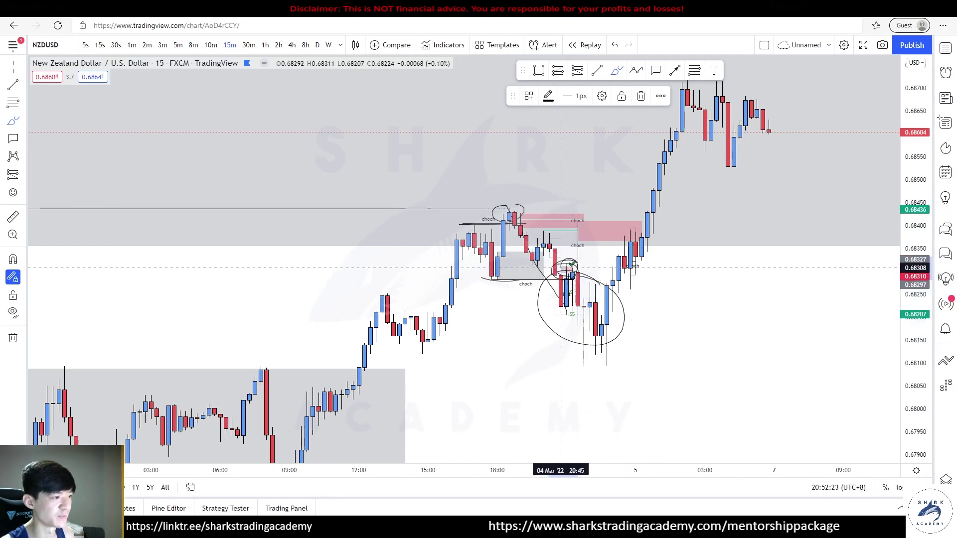
key("ctrl+z")
key("ctrl+z")
Step: Try brushing the swing legs, a circle around the 4 March high and the grey box's edges, and undo the marks
scroll(735, 126, "up", 6)
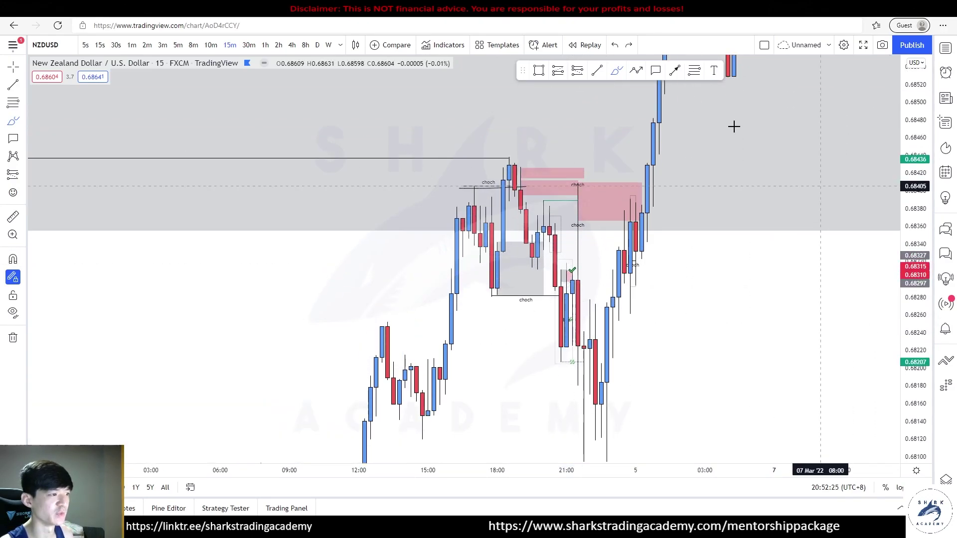
scroll(676, 185, "down", 4)
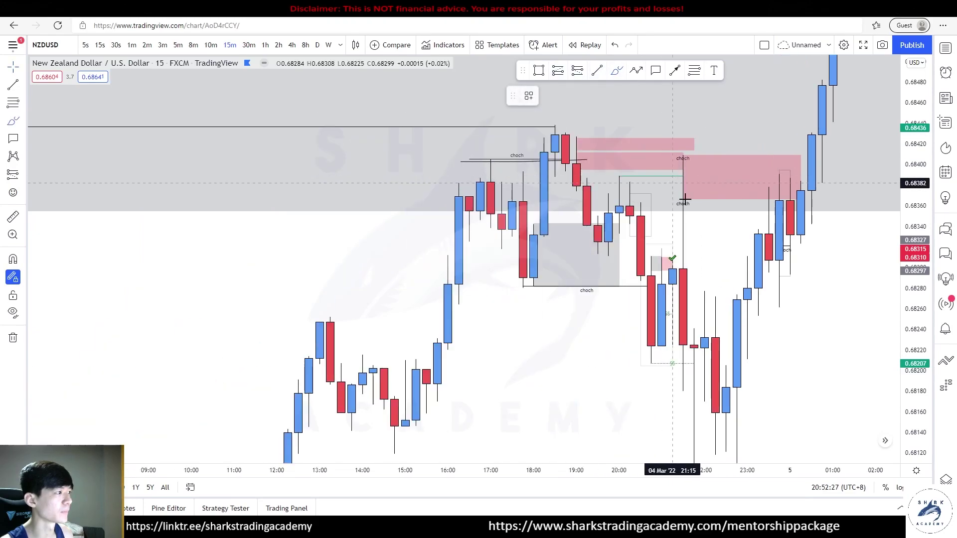
mouse_move(573, 304)
left_mouse_down()
mouse_move(585, 184)
mouse_move(640, 213)
mouse_move(648, 175)
left_mouse_up()
mouse_move(655, 122)
left_mouse_down()
mouse_move(639, 143)
mouse_move(656, 110)
mouse_move(687, 248)
mouse_move(700, 228)
mouse_move(619, 222)
left_mouse_up()
left_click_drag(629, 278, 702, 280)
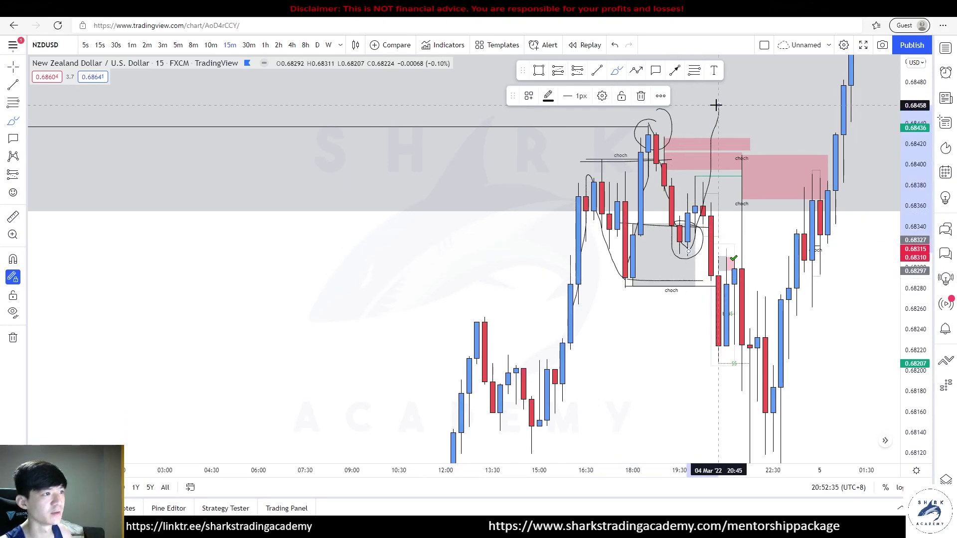
key("ctrl+z")
key("ctrl+z")
Step: Try brushing horizontal lines at the lower high and the pullback level below it, and undo the marks
scroll(704, 241, "down", 2)
left_click_drag(532, 177, 553, 188)
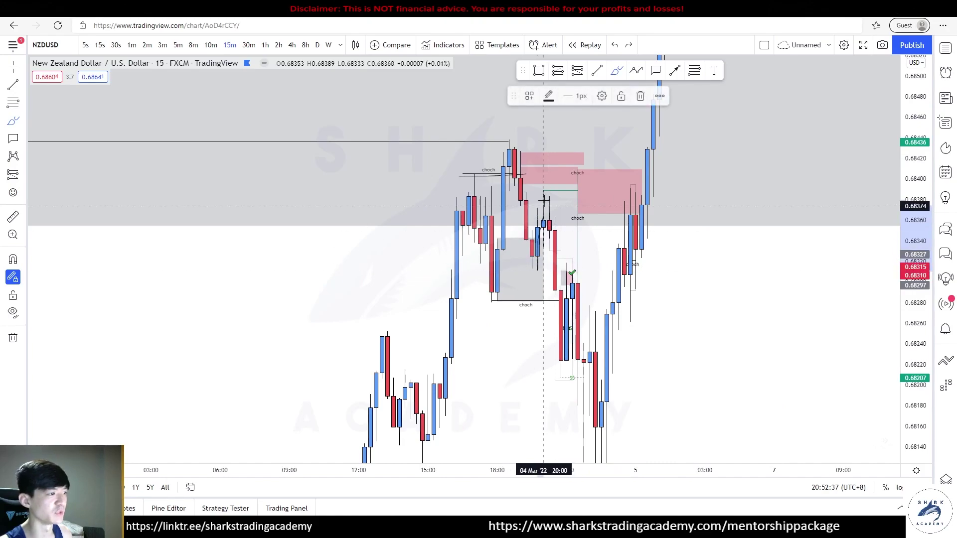
key("ctrl+z")
left_click_drag(533, 244, 614, 243)
mouse_move(546, 192)
left_mouse_down()
mouse_move(526, 218)
mouse_move(545, 191)
left_mouse_up()
key("ctrl+z")
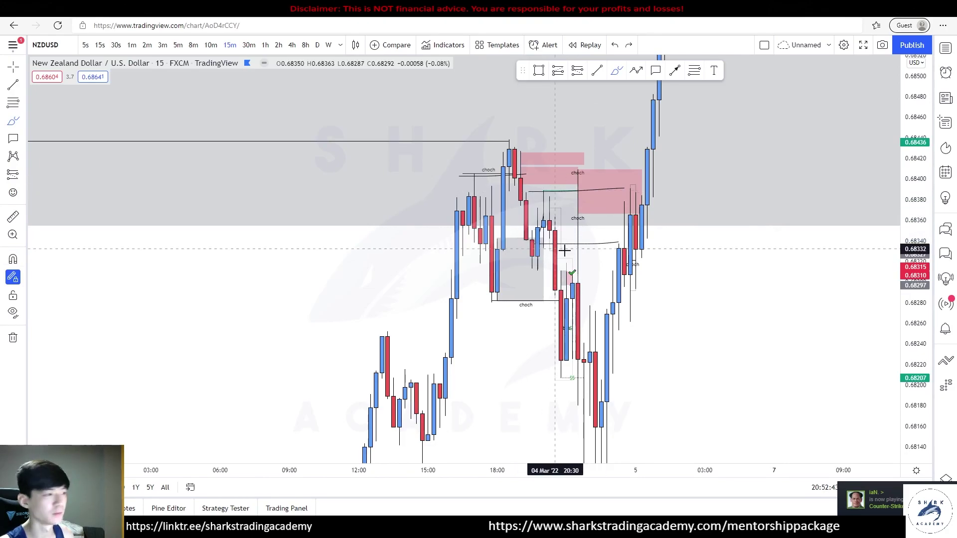
key("ctrl+z")
key("ctrl+z")
key("ctrl+y")
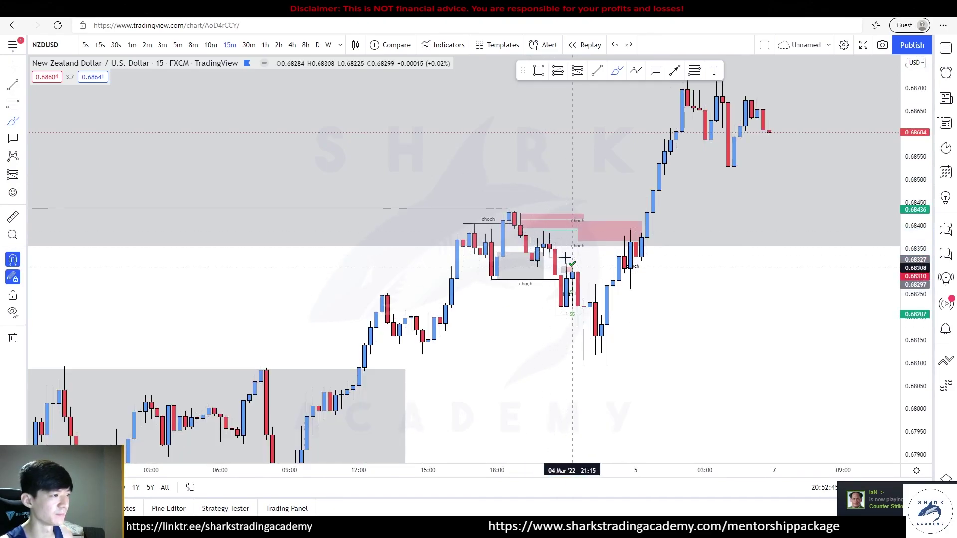
Step: Brush horizontal lines at the lower high and the pullback level, about 0.68386 and 0.68338, and undo the circle around the check mark
left_click_drag(534, 232, 584, 231)
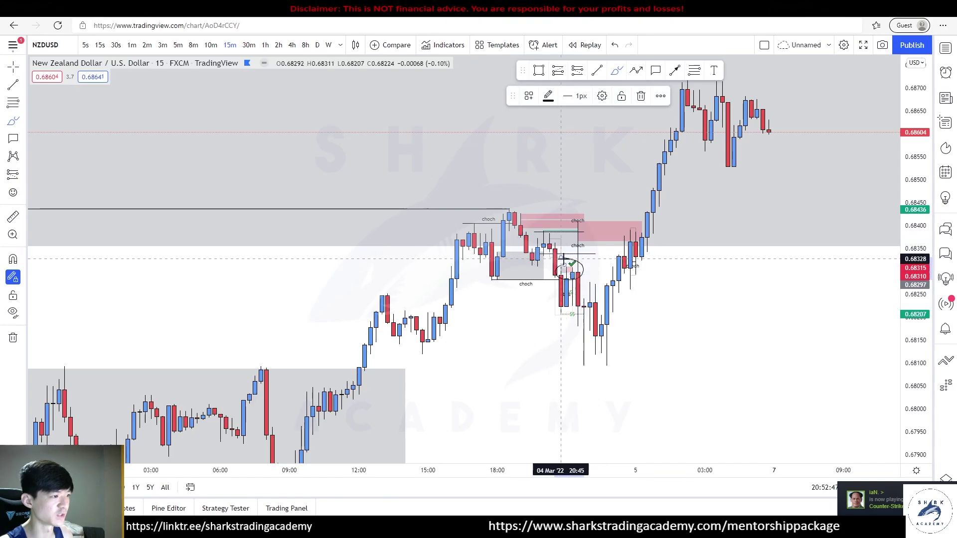
key("ctrl+z")
key("ctrl+z")
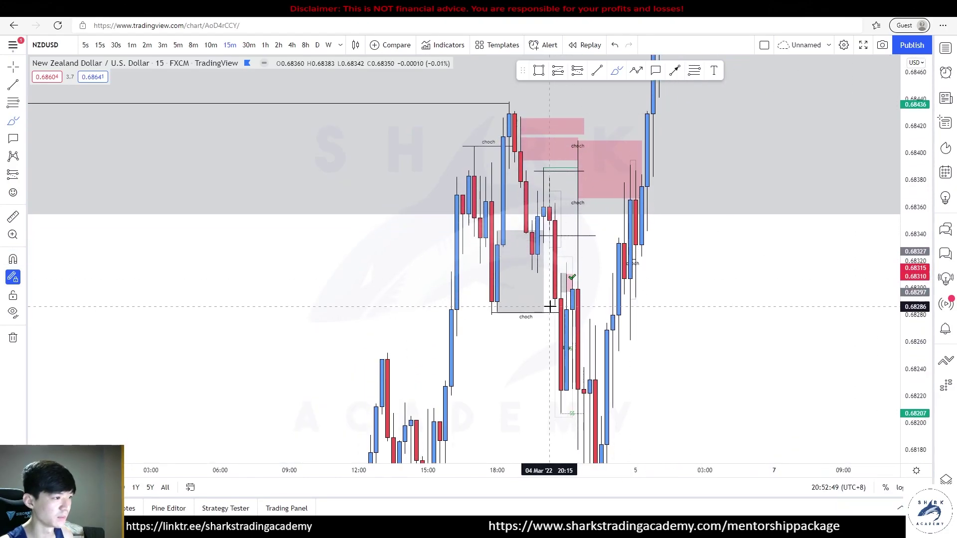
Step: Brush horizontal lines at about 0.68312 and 0.68286 around the small supply zone, and undo the strokes along the drop
left_click(552, 307)
left_click_drag(698, 336, 897, 309)
scroll(828, 312, "up", 5)
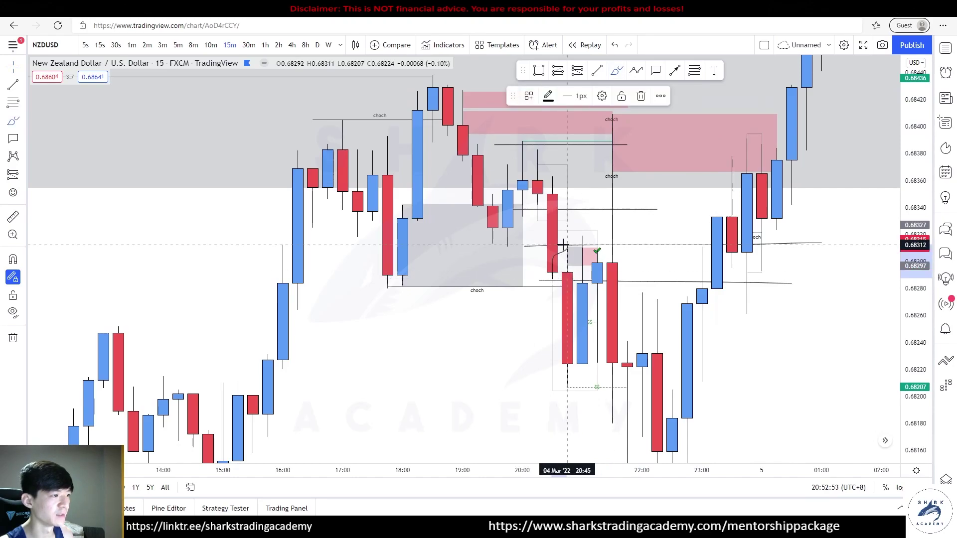
left_click_drag(563, 245, 583, 418)
key("ctrl+z")
key("ctrl+z")
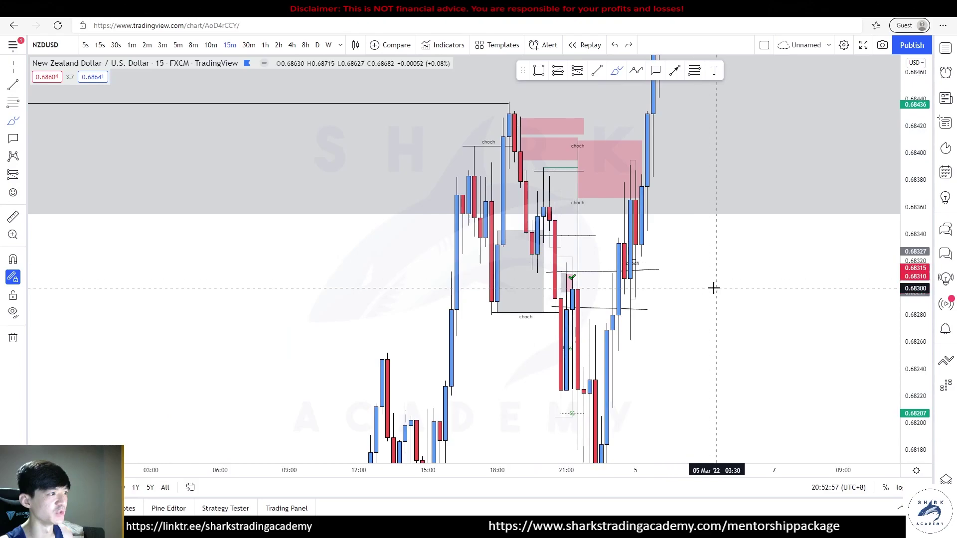
Step: Try brushing the edges of the pink supply boxes and circles around the upper choch label, and undo the marks
scroll(713, 284, "up", 5)
left_click(617, 72)
left_click_drag(411, 168, 541, 159)
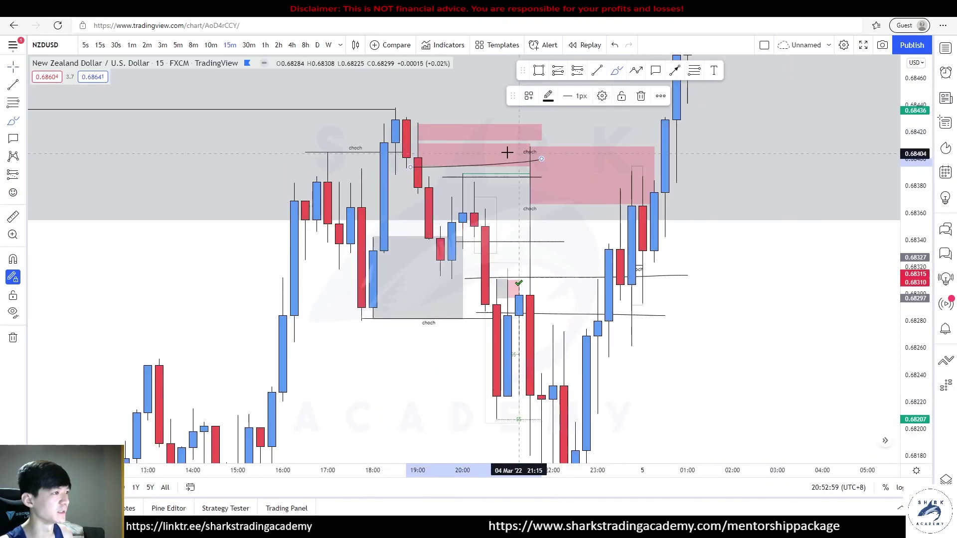
mouse_move(408, 122)
left_mouse_down()
mouse_move(598, 123)
mouse_move(542, 175)
left_mouse_up()
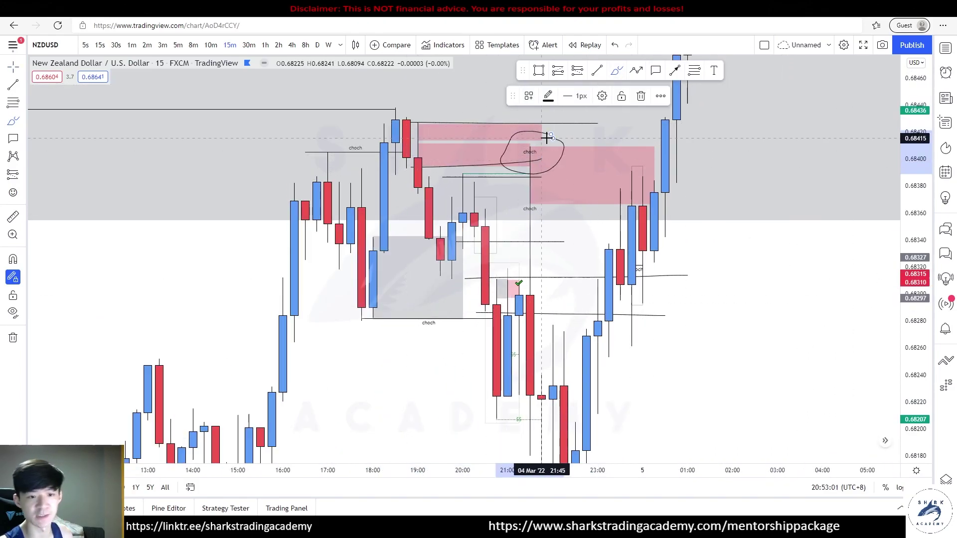
key("ctrl+z")
key("ctrl+z")
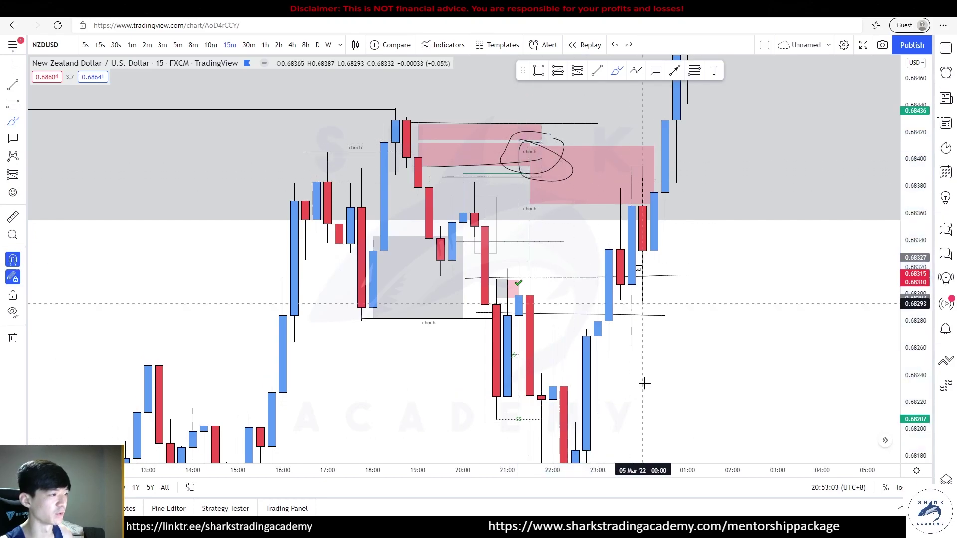
scroll(663, 374, "down", 5)
scroll(676, 372, "up", 5)
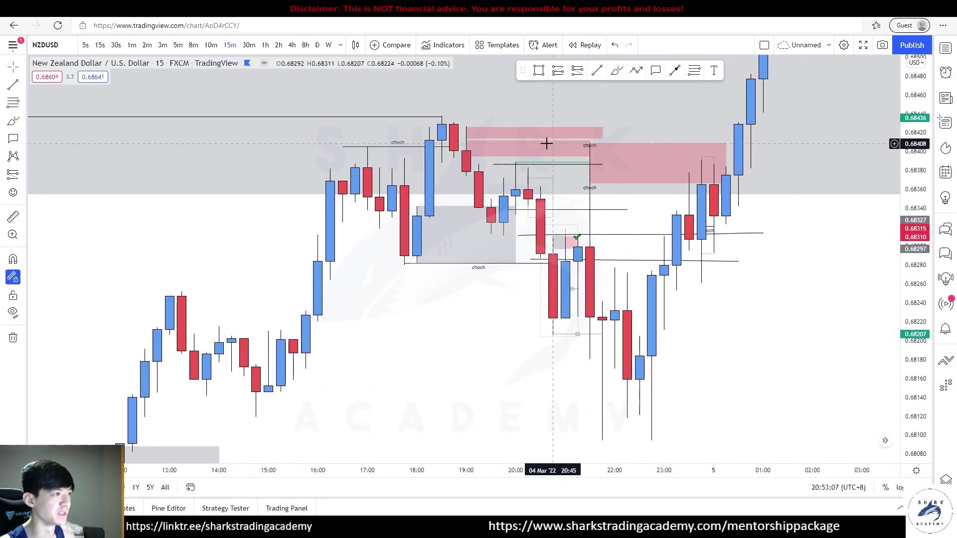
Step: Draw a light blue rectangle over the small supply zone, from 20:30 to 21:45 on 4 March, between 0.68311 and 0.68287
left_click_drag(540, 240, 565, 238)
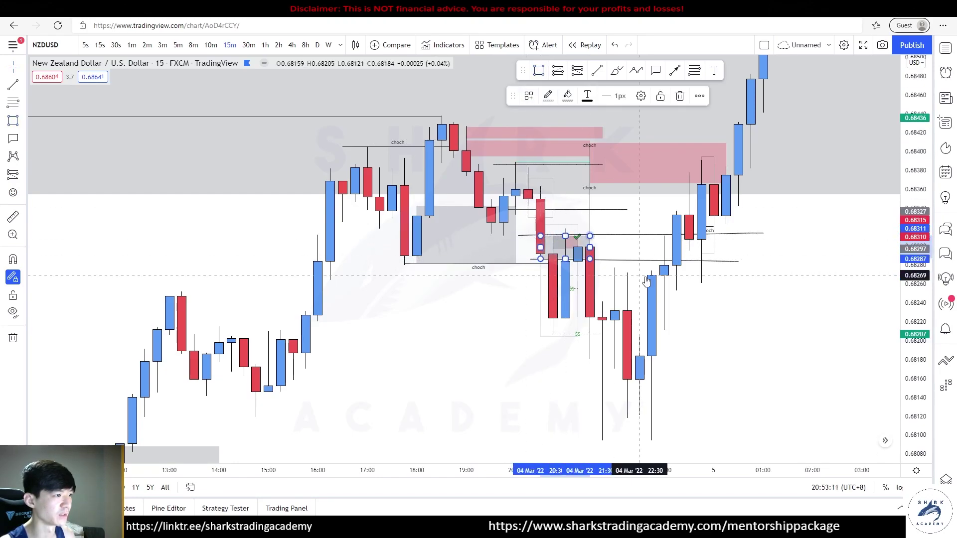
scroll(613, 155, "up", 2)
left_click_drag(488, 248, 521, 245)
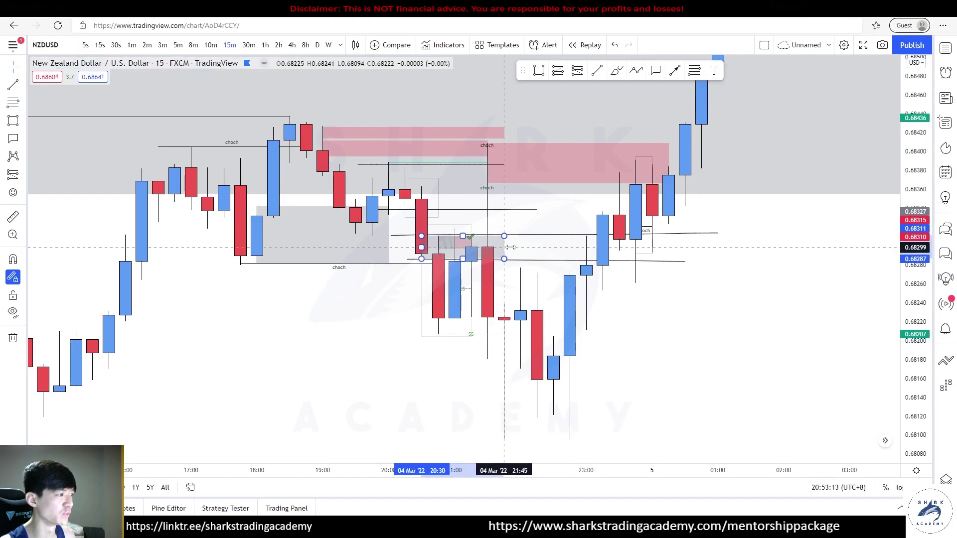
left_click(569, 332)
left_click_drag(428, 258, 455, 314)
key("ctrl+z")
right_click(505, 246)
mouse_move(560, 278)
mouse_move(531, 258)
left_click(606, 362)
left_click(677, 352)
Step: Start bar replay from the rally just after 23:00 on 4 March and switch the chart to the 1-minute timeframe
scroll(767, 339, "down", 2)
left_click_drag(915, 284, 877, 228)
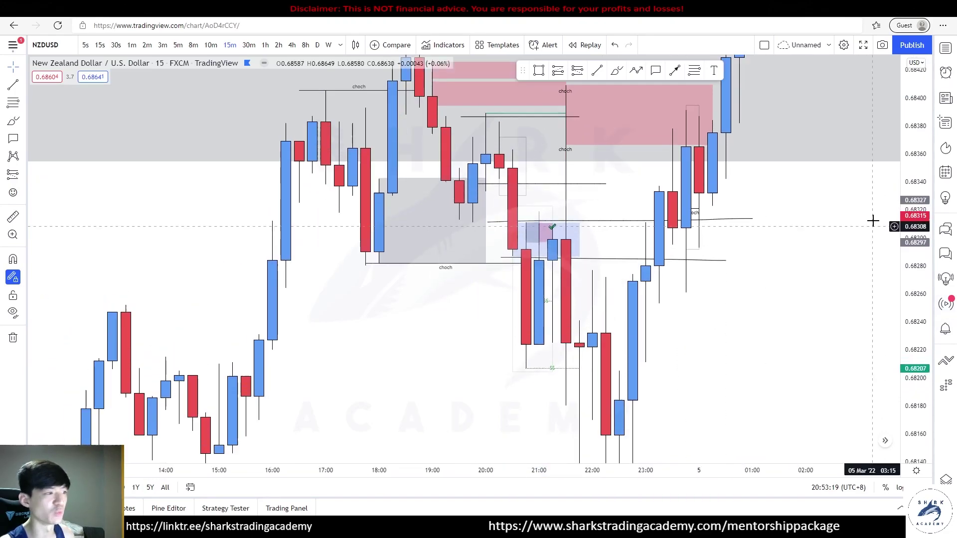
left_click(591, 45)
left_click(665, 215)
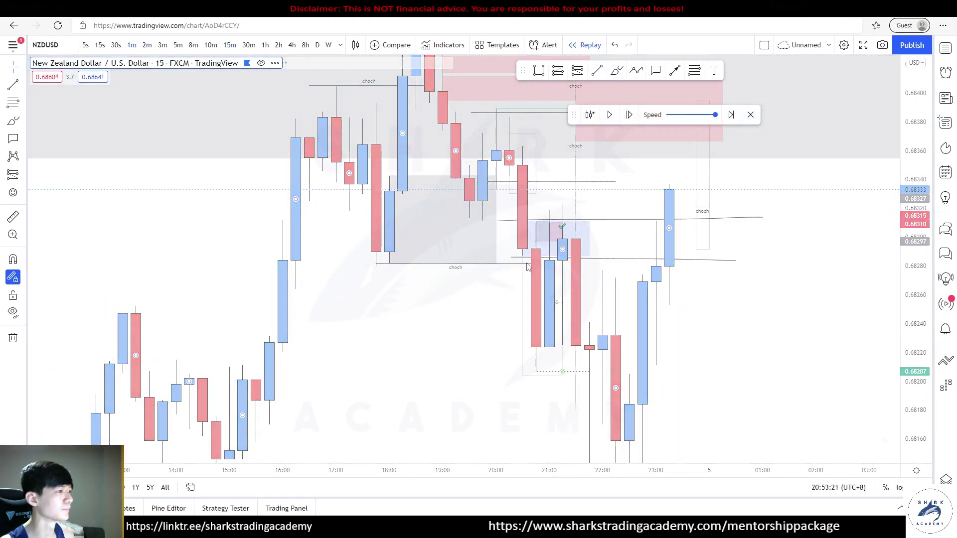
scroll(523, 277, "down", 4)
left_click_drag(460, 319, 714, 291)
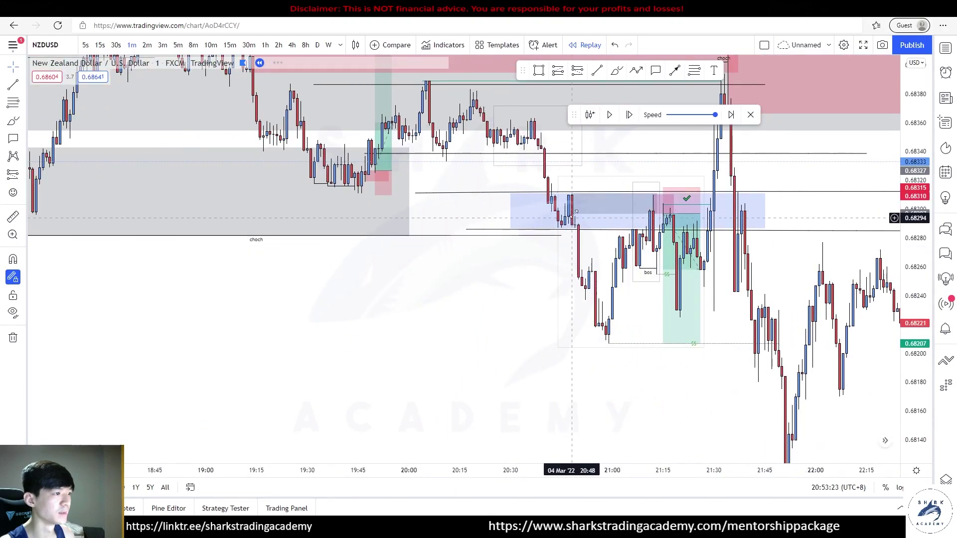
Step: Move the blue rectangle's left edge to the base of the sharp drop, at about 20:40
left_click_drag(511, 211, 552, 212)
left_click(553, 312)
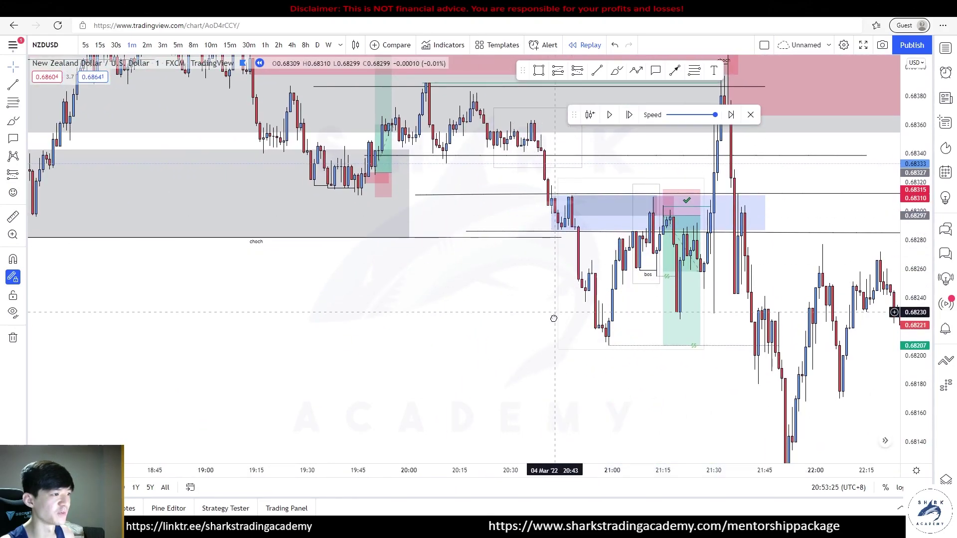
left_click_drag(553, 312, 553, 335)
left_click_drag(918, 273, 887, 59)
left_click_drag(547, 272, 608, 291)
scroll(608, 290, "up", 3)
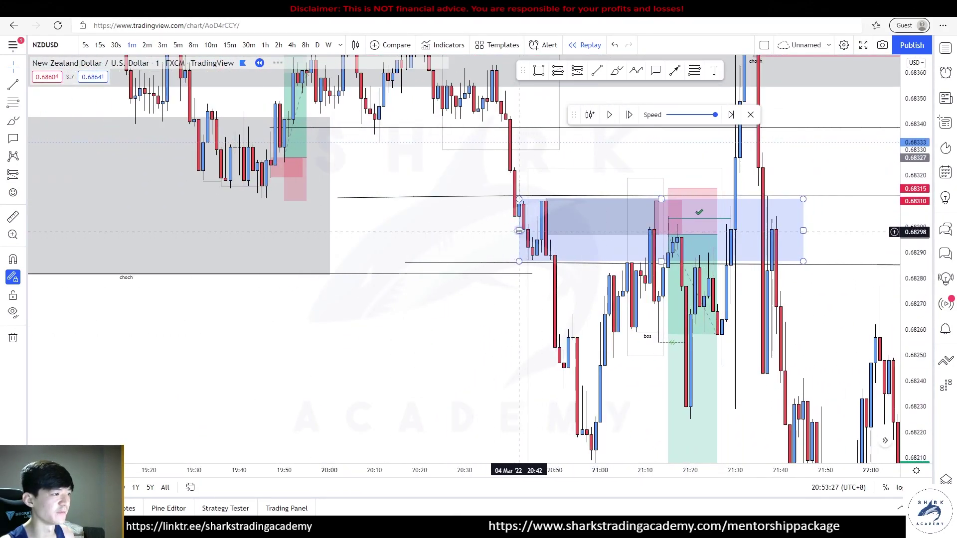
left_click_drag(518, 231, 514, 231)
left_click(512, 284)
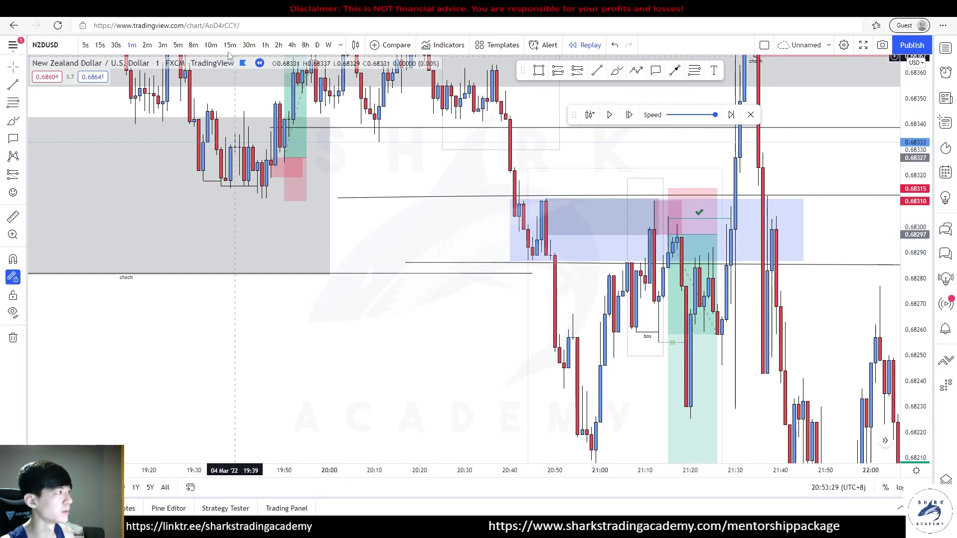
Step: On the 30-second timeframe, try circling the swing high at the grey zone's start and delete the blue rectangle
left_click(115, 45)
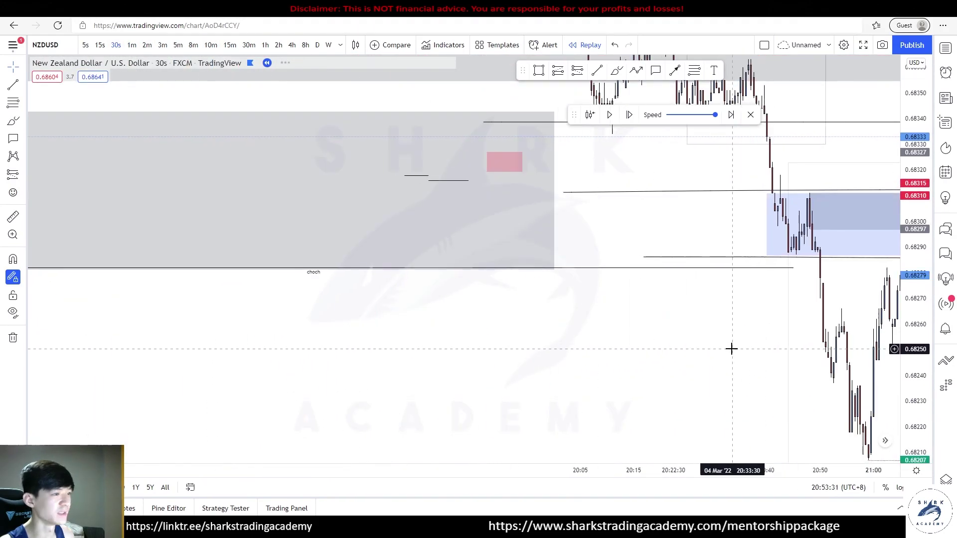
scroll(732, 348, "up", 4)
left_click_drag(753, 242, 574, 297)
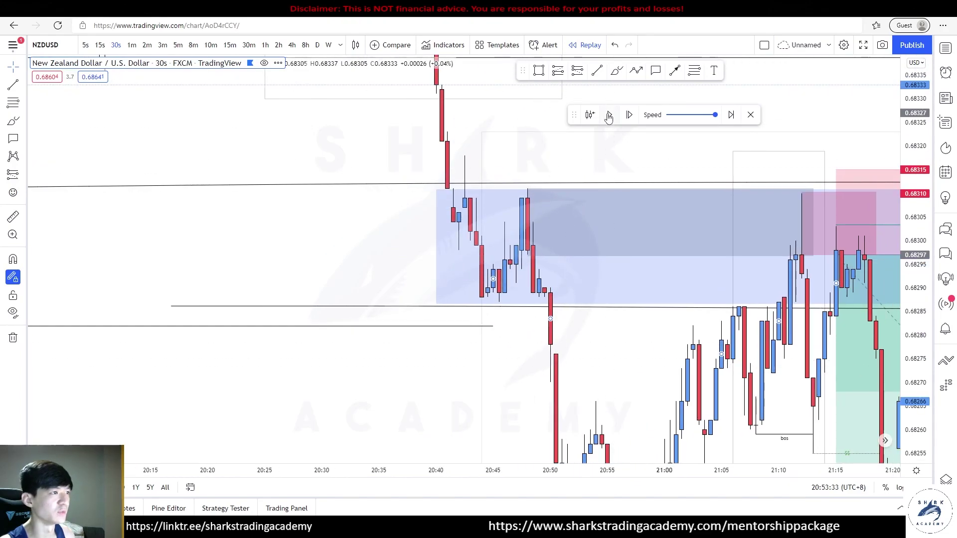
left_click_drag(516, 190, 536, 183)
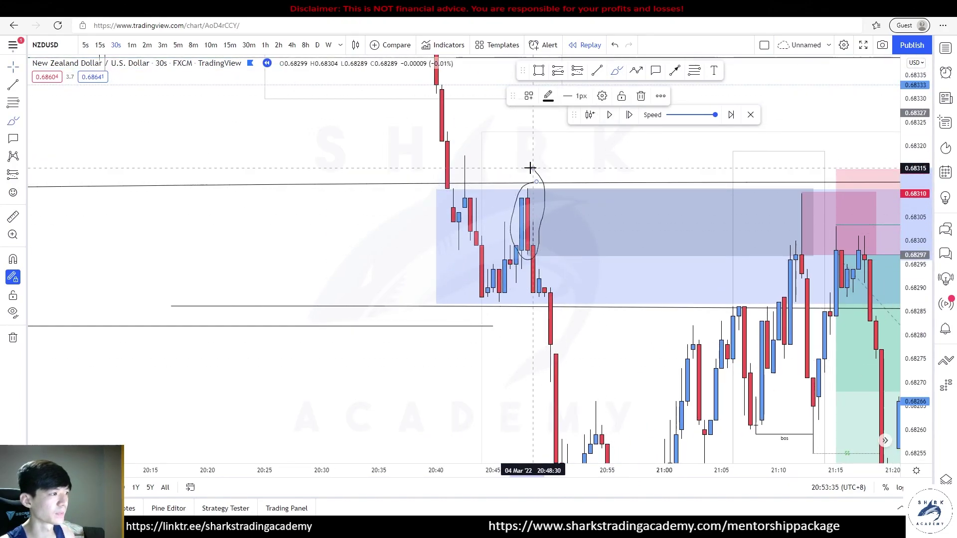
key("ctrl+z")
left_click(437, 202)
key("Delete")
Step: Switch to the 15-second timeframe and focus on the bos structure and short position between 21:05 and 21:30
left_click_drag(644, 324, 451, 256)
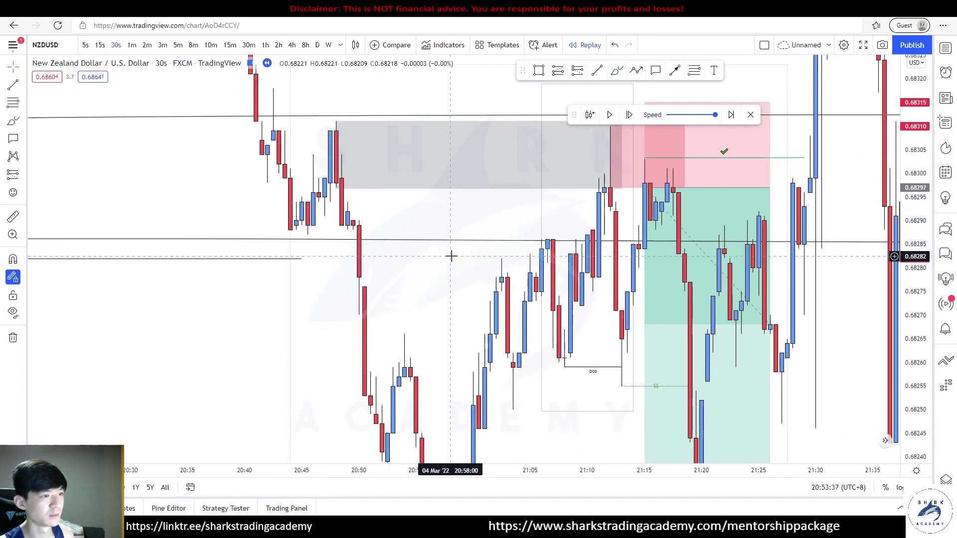
scroll(451, 256, "up", 4)
left_click(99, 45)
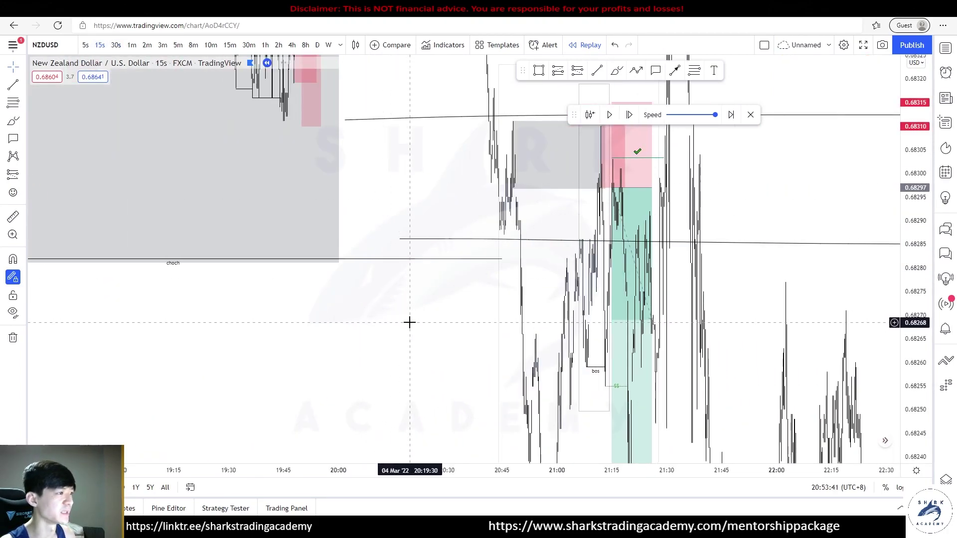
scroll(409, 323, "up", 5)
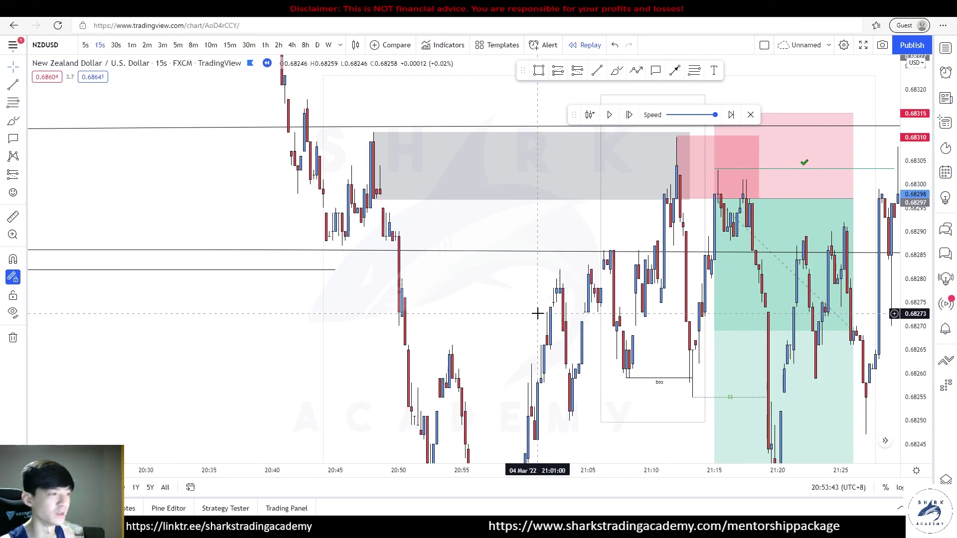
scroll(427, 213, "up", 3)
scroll(582, 174, "up", 1)
Step: Brush the swing high and its pullback, the drop into the low, a circle around that low and a line at the bos level
left_click(616, 70)
left_click_drag(555, 166, 550, 211)
key("ctrl+z")
left_click_drag(533, 267, 564, 274)
mouse_move(547, 170)
left_mouse_down()
mouse_move(583, 177)
mouse_move(578, 395)
left_mouse_up()
left_click_drag(573, 358, 581, 423)
left_click_drag(443, 399, 619, 400)
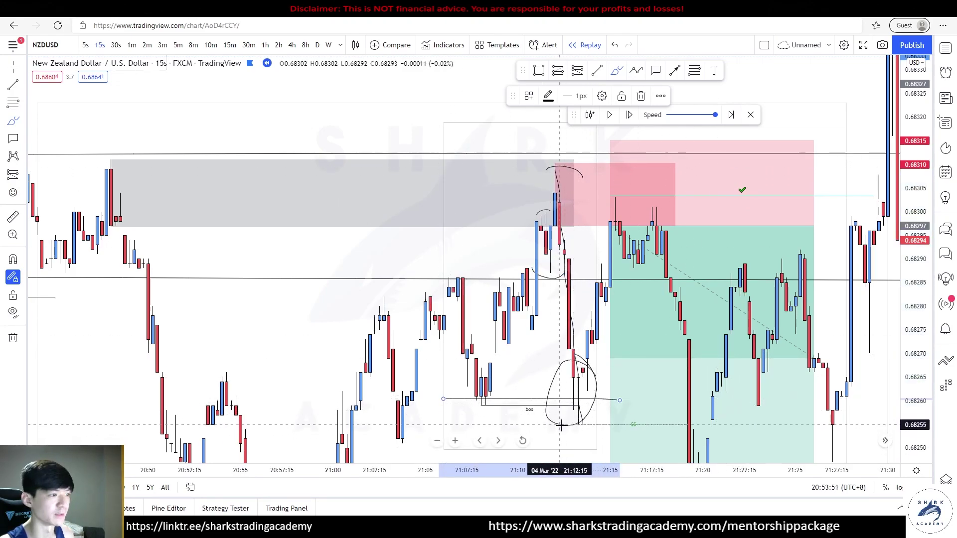
Step: Circle the 21:15 retracement high, brush a line from the bos low, and mark the 21:00 low with a circle and a horizontal line
mouse_move(642, 198)
left_mouse_down()
mouse_move(596, 205)
mouse_move(618, 191)
left_mouse_up()
scroll(617, 191, "down", 5)
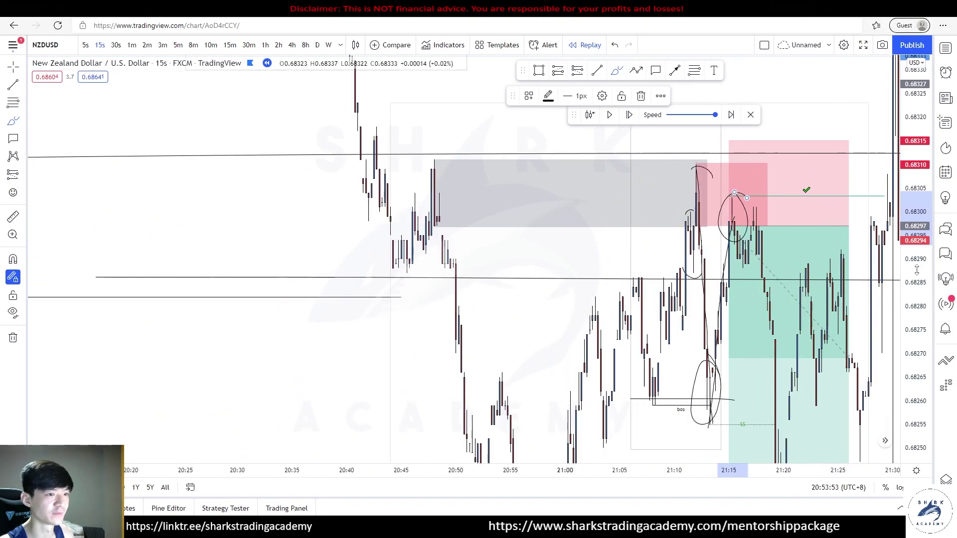
left_click_drag(917, 274, 917, 403)
scroll(743, 397, "up", 5)
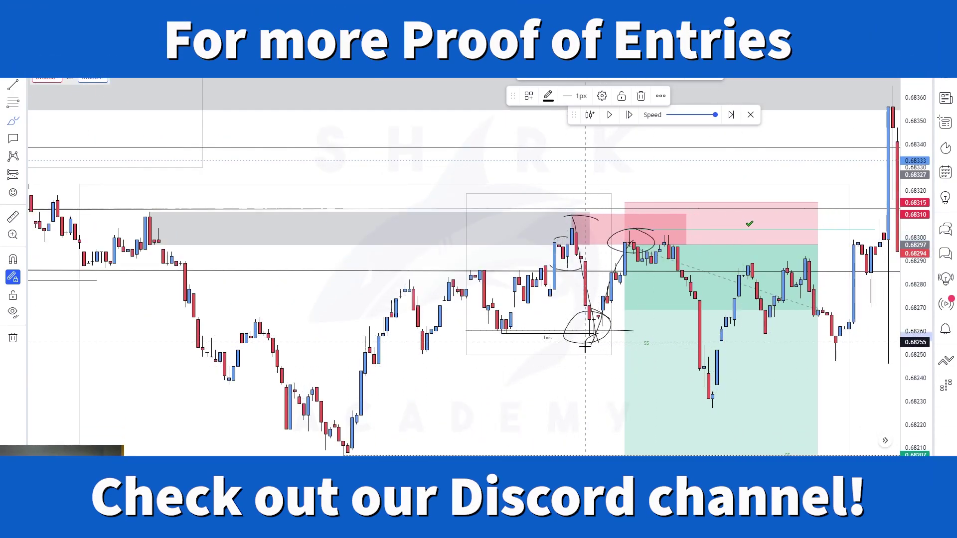
scroll(723, 362, "down", 2)
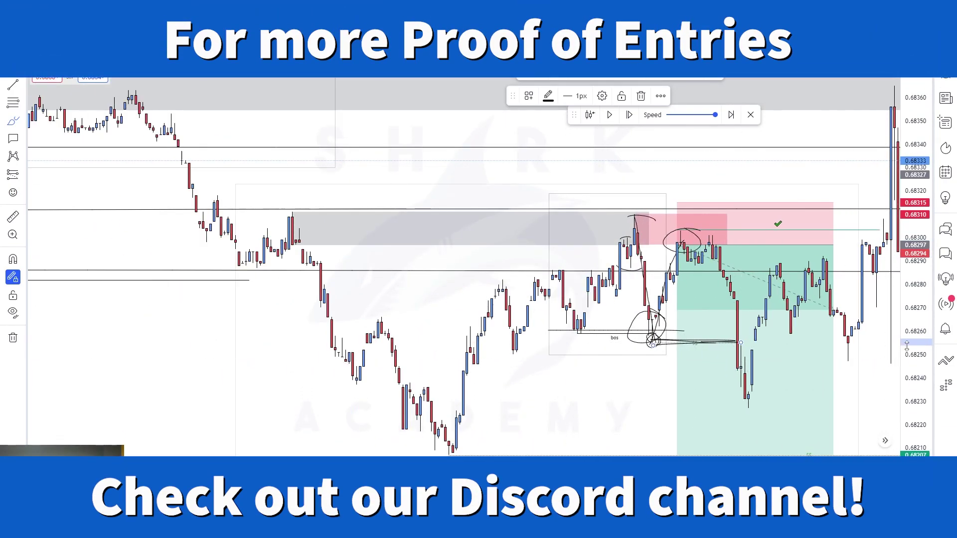
left_click_drag(917, 370, 917, 425)
mouse_move(453, 369)
left_mouse_down()
mouse_move(459, 379)
mouse_move(920, 392)
left_mouse_up()
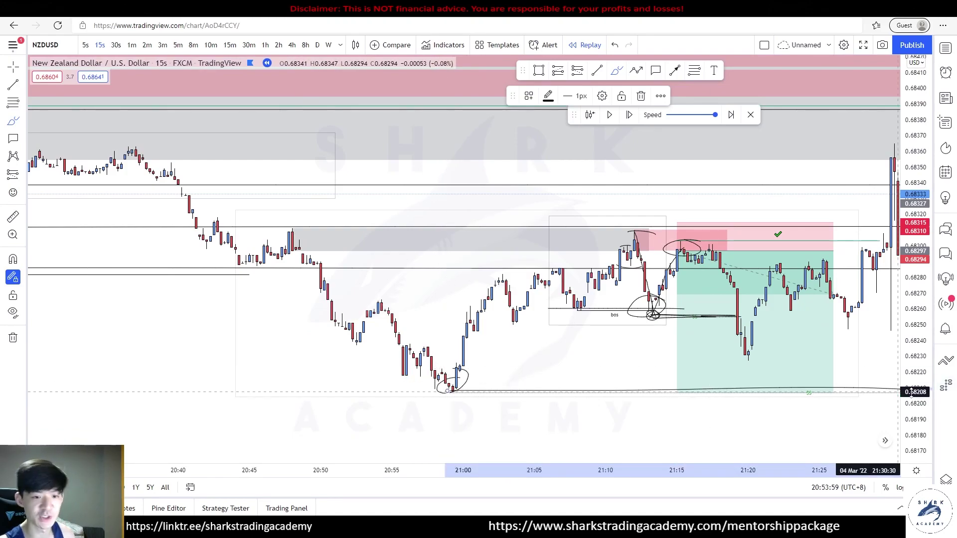
Step: Examine the short position's stop, entry, target and risk/reward ratio against the marked lows
scroll(668, 384, "down", 4)
left_click_drag(916, 342, 918, 209)
left_click_drag(673, 423, 629, 310)
scroll(784, 296, "up", 3)
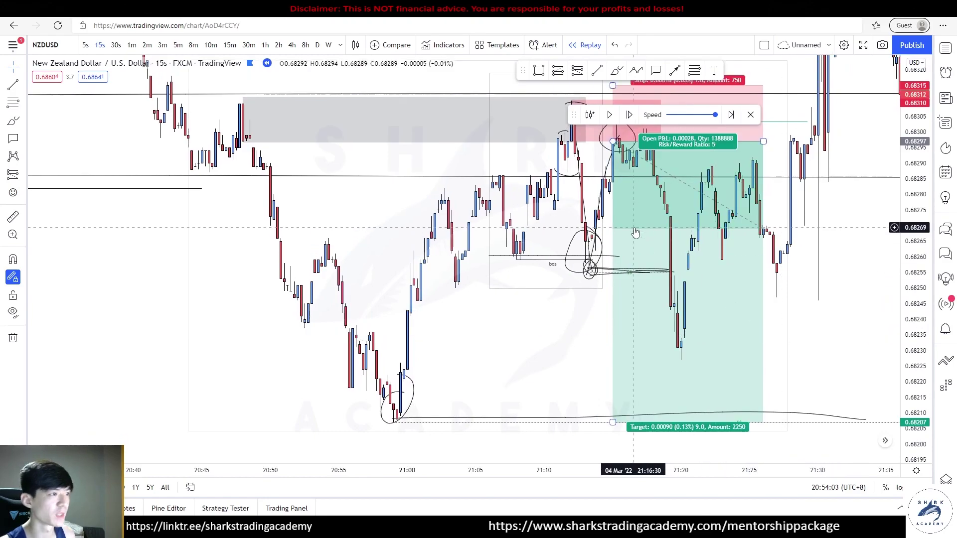
left_click(618, 74)
left_click_drag(637, 354, 621, 381)
key("Escape")
left_click_drag(912, 325, 912, 444)
scroll(767, 406, "down", 3)
left_click_drag(767, 406, 656, 303)
Step: Try brushing a projected decline below the 21:20 low, and undo the marks
left_click(616, 71)
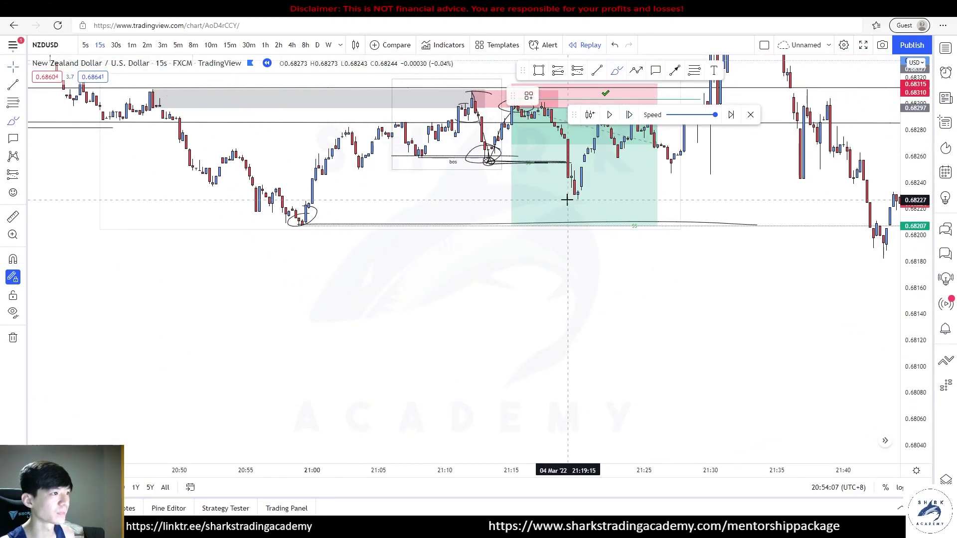
left_click_drag(573, 175, 647, 455)
mouse_move(654, 340)
left_mouse_down()
mouse_move(558, 442)
mouse_move(695, 299)
left_mouse_up()
key("ctrl+z")
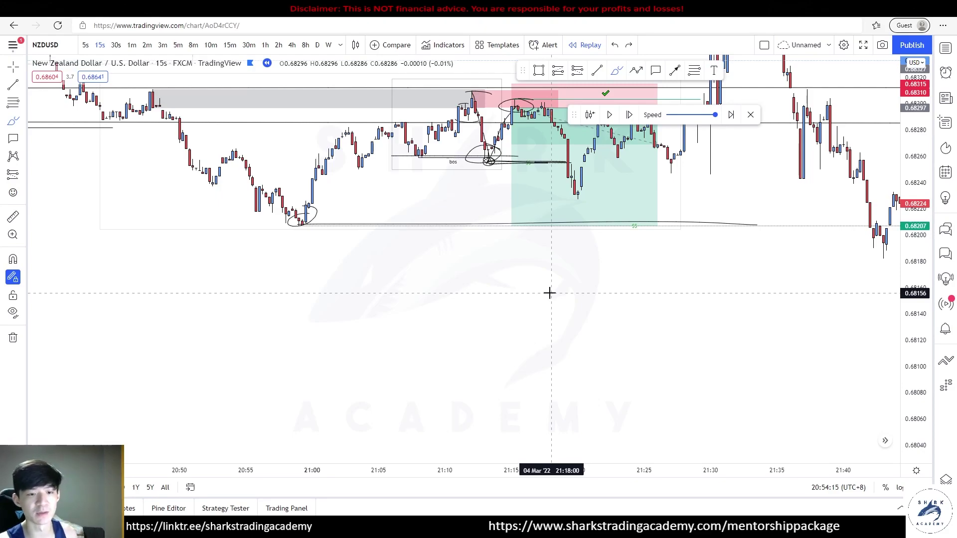
Step: Brush the drop into the 21:20 low and circle that low, and undo the longer downward projection with its circle
left_click_drag(535, 102, 573, 190)
mouse_move(577, 179)
left_mouse_down()
mouse_move(566, 206)
mouse_move(586, 181)
mouse_move(706, 452)
left_mouse_up()
left_click_drag(716, 419, 692, 387)
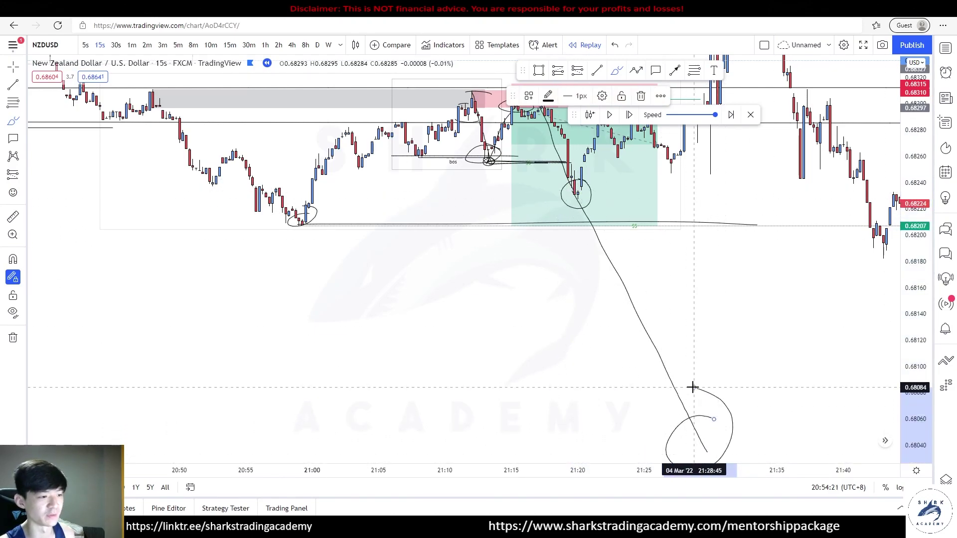
key("ctrl+z")
key("ctrl+z")
key("Escape")
Step: Extend the short position to about 21:30, try its target at 0.68255 and set the target back to 0.68207
left_click_drag(614, 278, 602, 403)
scroll(602, 403, "down", 4)
scroll(729, 258, "up", 4)
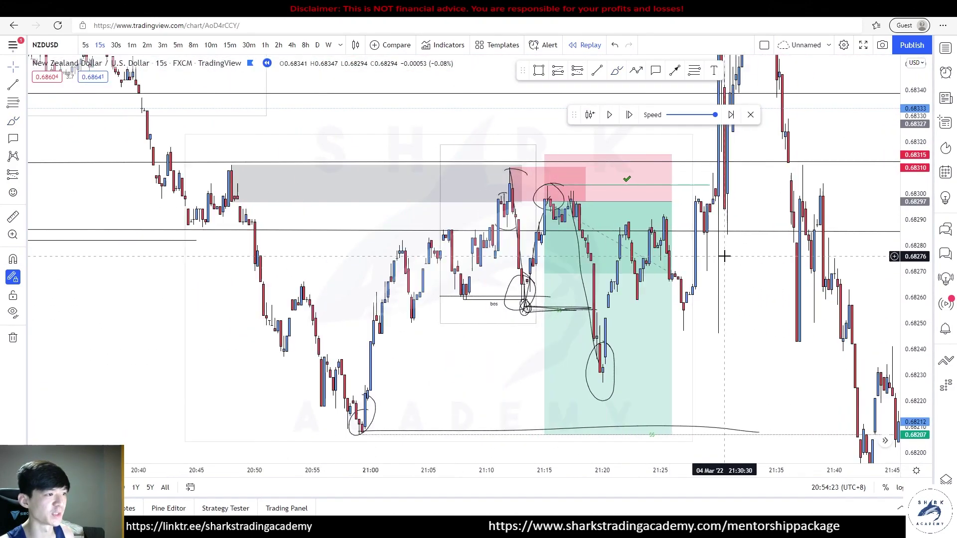
left_click_drag(649, 204, 700, 203)
left_click_drag(513, 437, 506, 313)
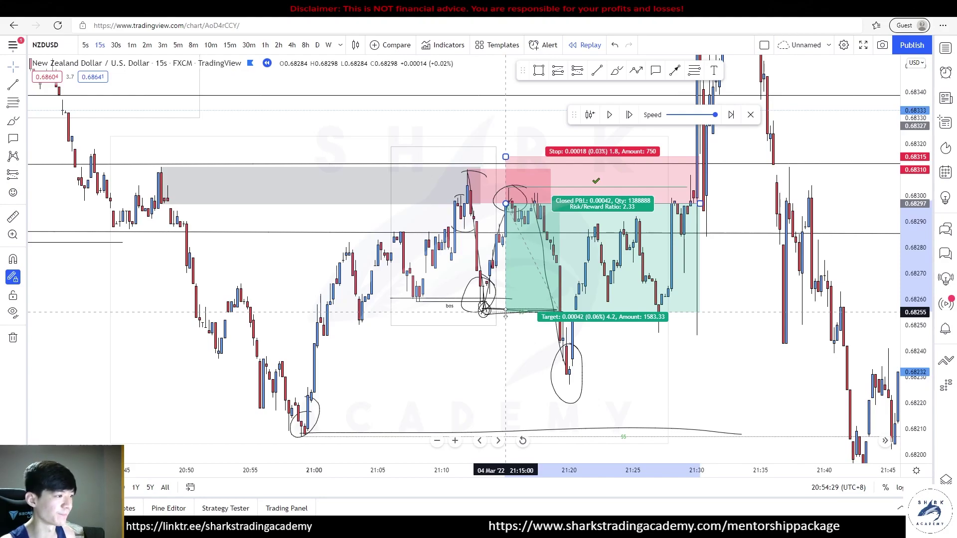
left_click_drag(505, 313, 506, 437)
Step: Examine the price action around the short position, from the 21:00 low through the 21:30 spike and the decline following it
left_click_drag(290, 462, 346, 352)
left_click(395, 319)
scroll(680, 354, "down", 8)
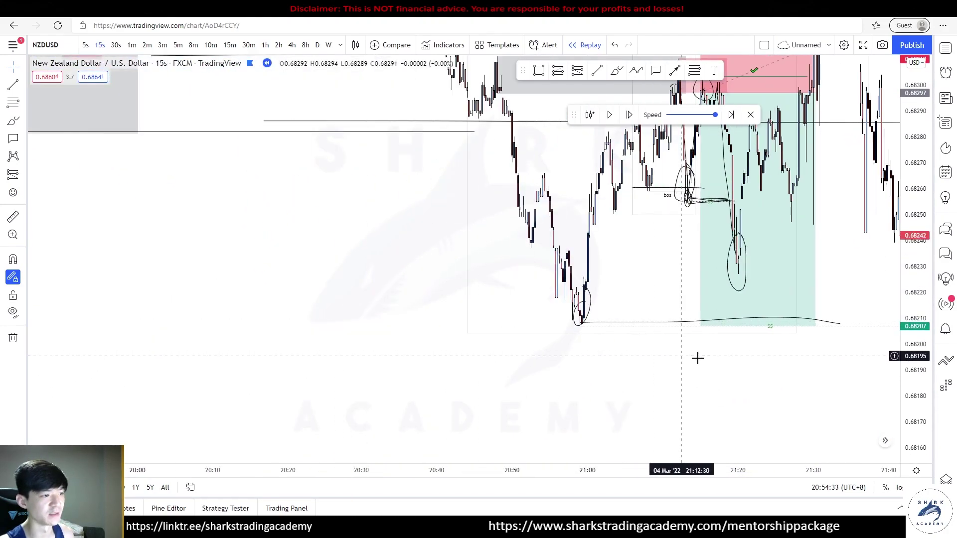
left_click_drag(920, 308, 920, 389)
left_click_drag(801, 314, 583, 469)
left_click_drag(703, 323, 733, 432)
scroll(762, 399, "down", 1)
left_click_drag(916, 305, 916, 199)
left_click_drag(822, 262, 887, 351)
scroll(869, 359, "up", 10)
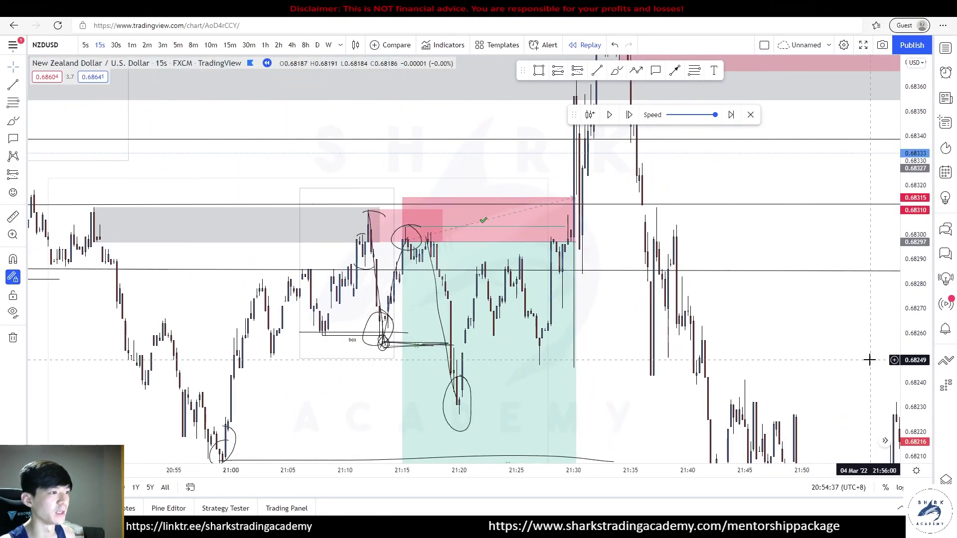
Step: Examine the 21:32 to 21:35 choch swing in the supply zone and the price action before it back to 19:30
left_click_drag(695, 217, 698, 322)
left_click_drag(679, 268, 732, 362)
scroll(667, 294, "up", 3)
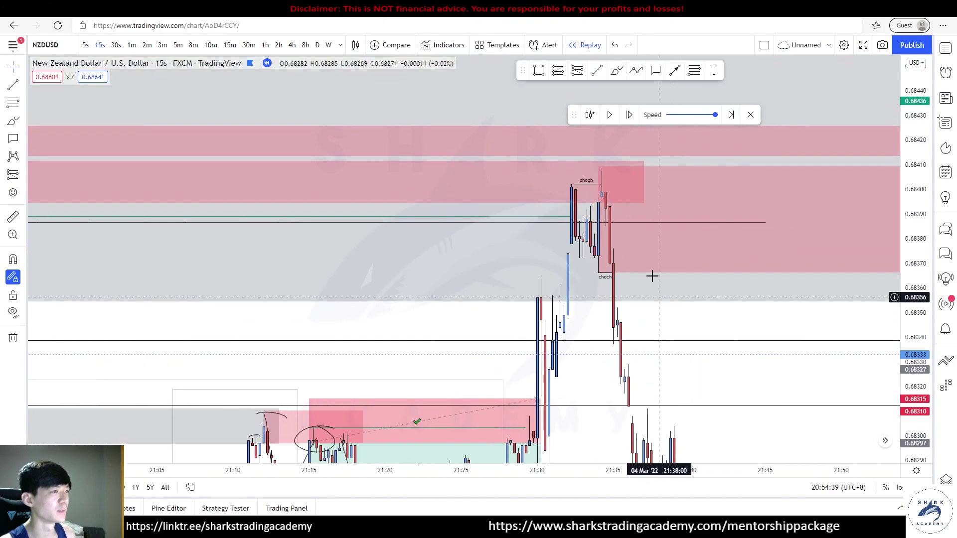
left_click(616, 70)
scroll(638, 209, "down", 6)
scroll(269, 120, "down", 3)
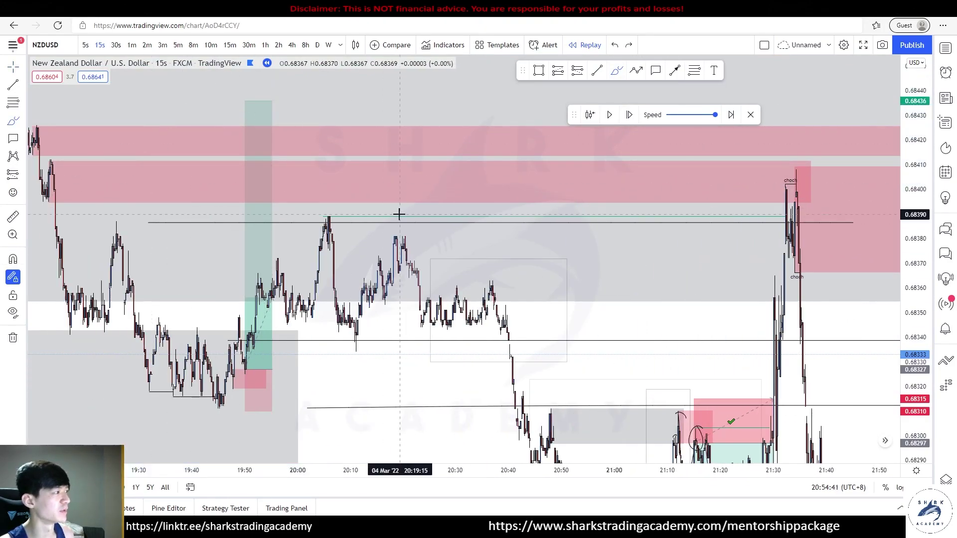
scroll(397, 214, "down", 3)
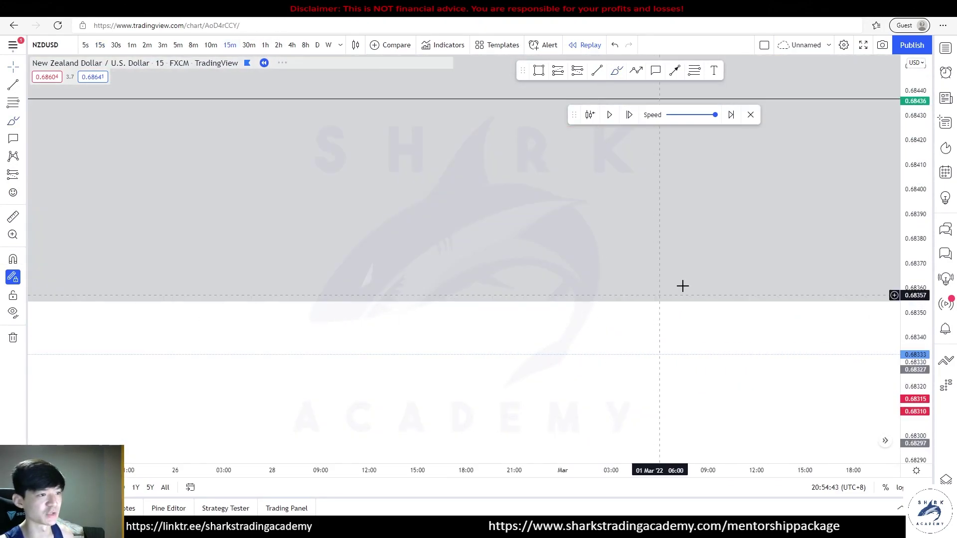
Step: Switch to the 15-minute chart and inspect the 4 March structure below the grey supply zone's high
double_click(912, 246)
left_click_drag(692, 349, 218, 336)
scroll(553, 348, "up", 7)
left_click_drag(871, 271, 175, 324)
left_click_drag(384, 335, 156, 336)
scroll(487, 337, "down", 4)
left_click_drag(798, 337, 209, 337)
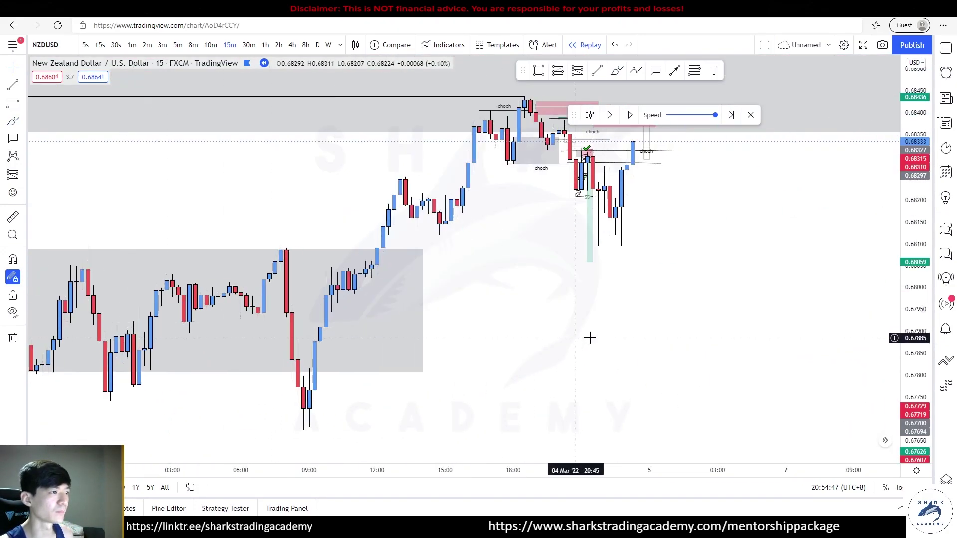
left_click_drag(892, 194, 799, 199)
left_click_drag(915, 359, 915, 125)
left_click_drag(690, 221, 793, 431)
scroll(792, 431, "up", 4)
Step: Brush a level along the lower edge of the pink supply zones, try circling the 21:15 wick and undo that circle
key("ctrl+z")
mouse_move(400, 113)
left_mouse_down()
mouse_move(432, 150)
mouse_move(399, 154)
mouse_move(515, 147)
mouse_move(475, 118)
left_mouse_up()
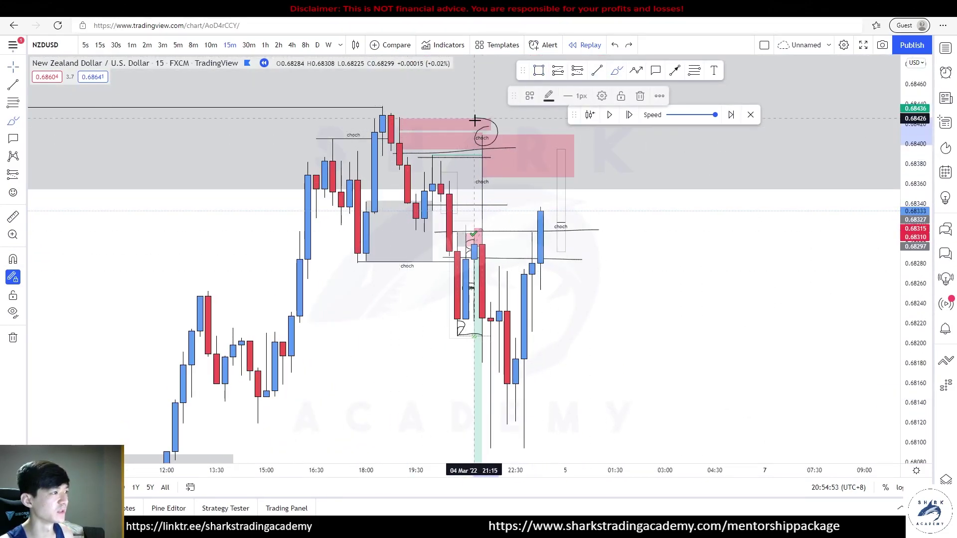
key("Delete")
left_click_drag(665, 258, 697, 307)
left_click_drag(499, 185, 495, 181)
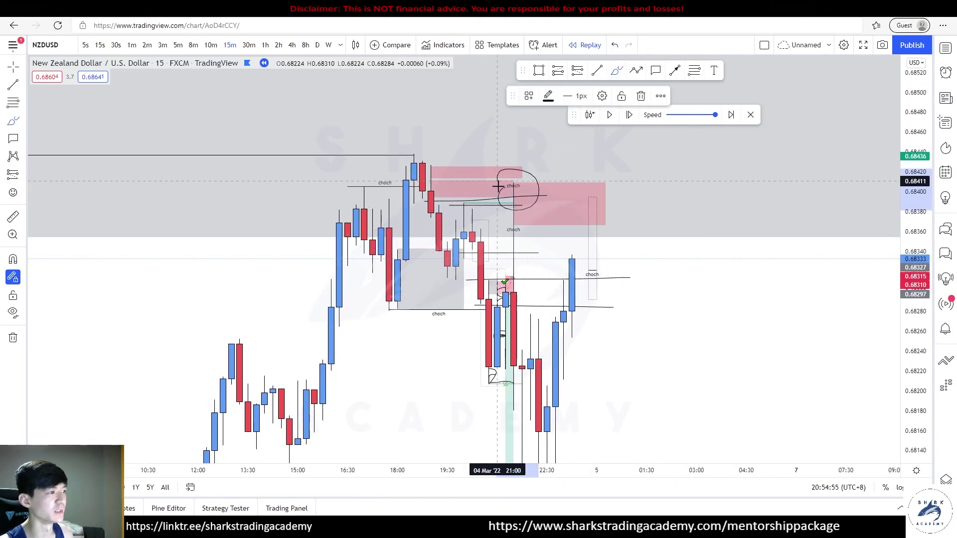
key("ctrl+z")
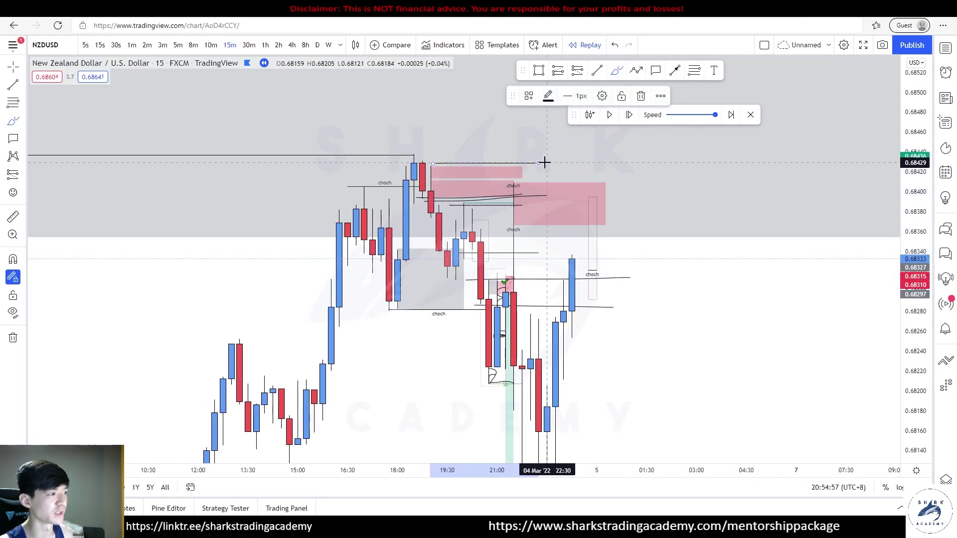
Step: Return to the 15-second chart and look at the 21:32 high inside the supply zones
left_click(101, 45)
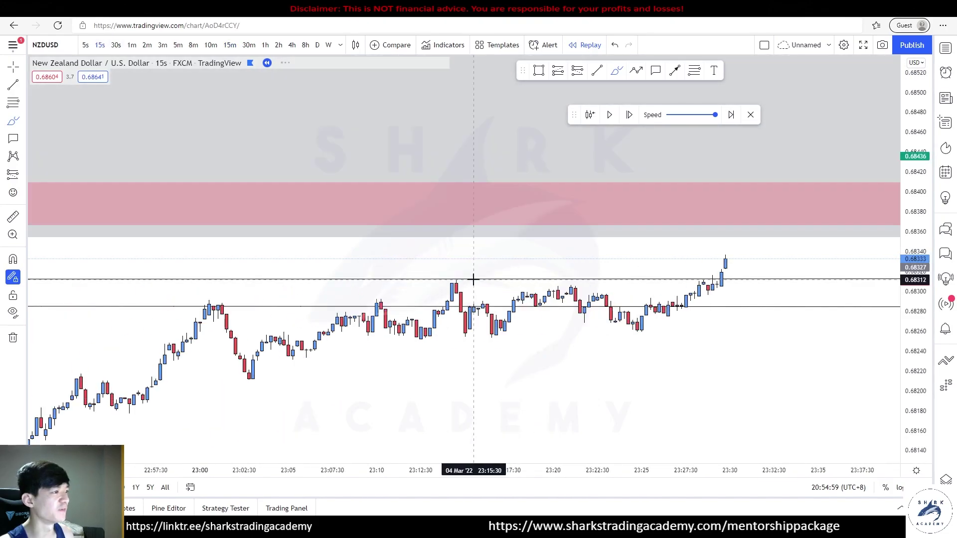
left_click_drag(514, 246, 847, 314)
scroll(738, 324, "up", 10)
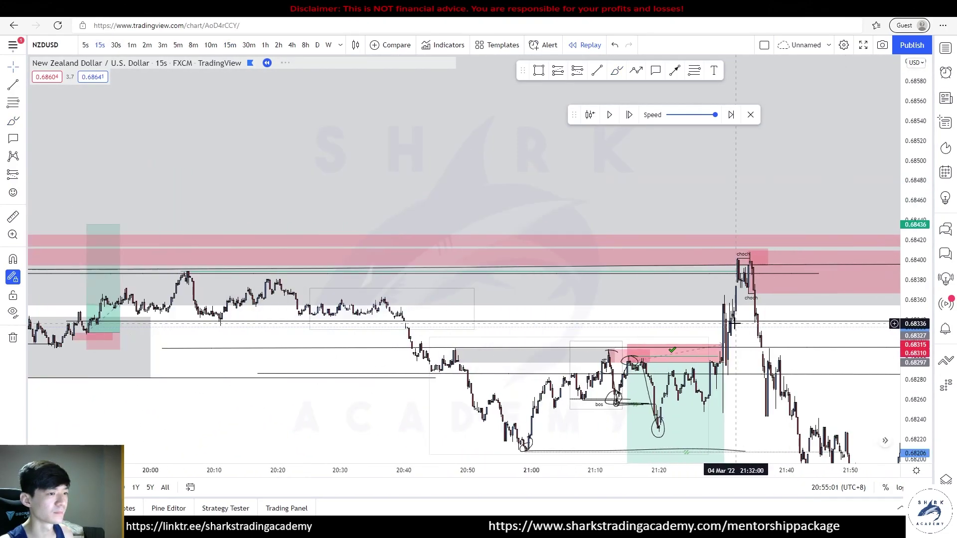
left_click_drag(915, 417, 915, 171)
scroll(688, 171, "up", 4)
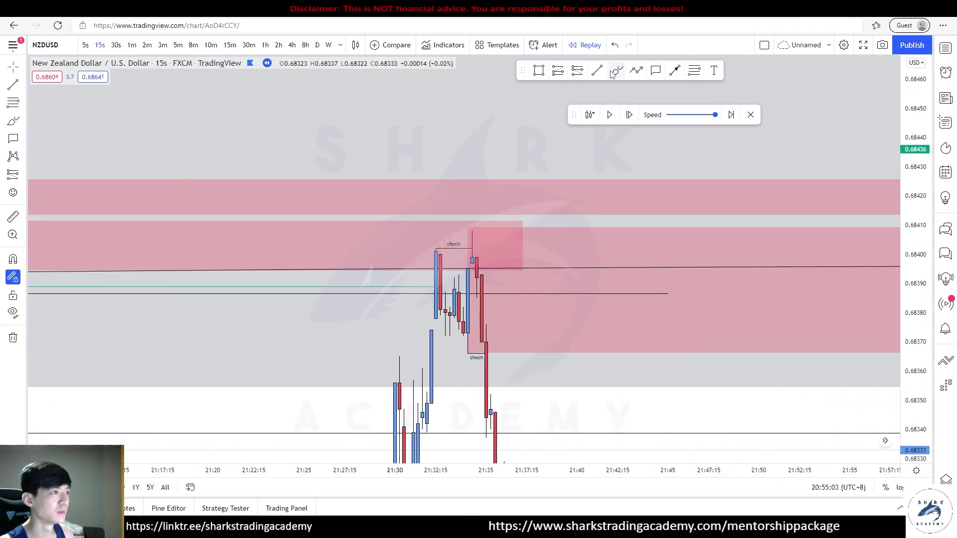
Step: Brush the pullback from the 21:32 high and the rise to the next high, circle that high and undo the stray marks
left_click_drag(431, 239, 464, 335)
key("ctrl+z")
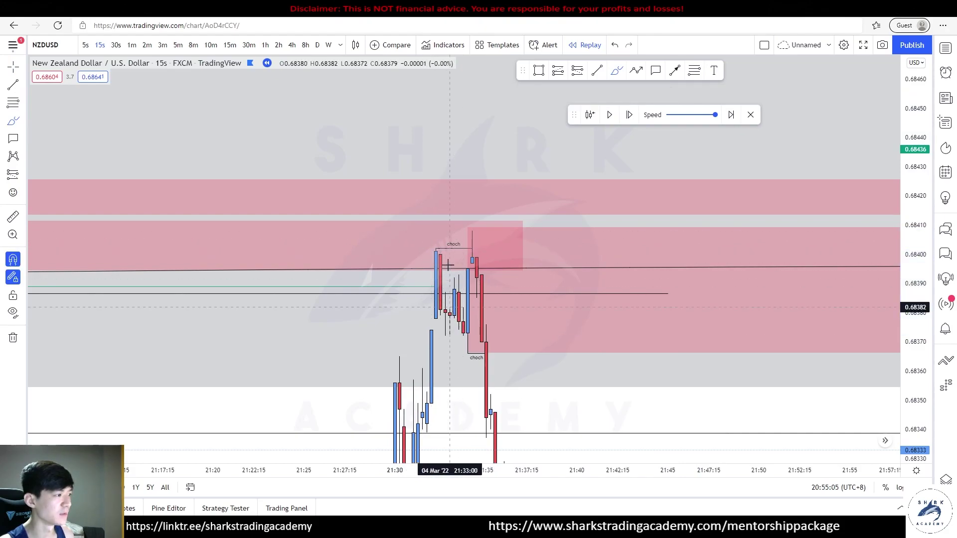
key("ctrl+z")
left_click_drag(447, 299, 463, 342)
mouse_move(482, 230)
left_mouse_down()
mouse_move(479, 219)
mouse_move(507, 407)
mouse_move(618, 157)
left_mouse_up()
key("ctrl+z")
key("ctrl+z")
key("ctrl+z")
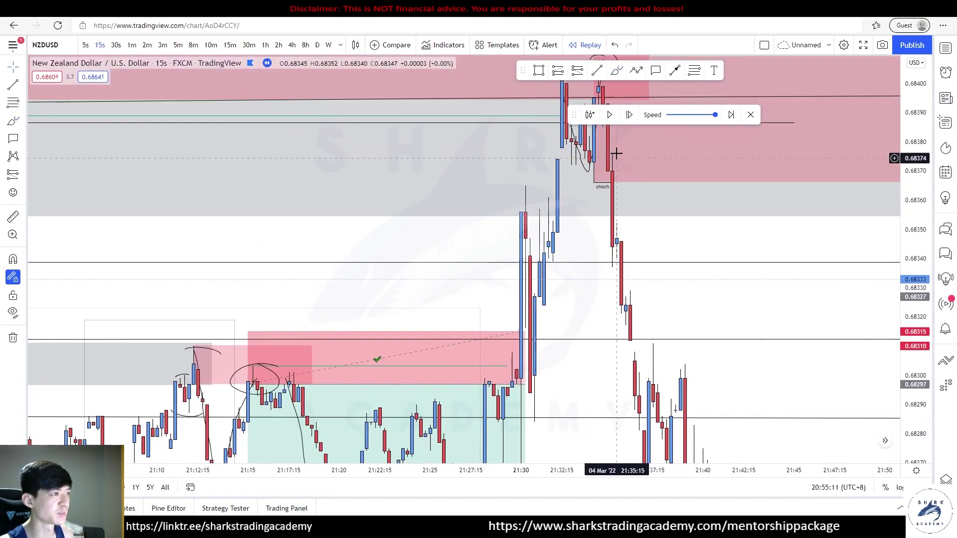
Step: Restart the bar replay from the 21:35 candle that breaks below the lower choch level
left_click(591, 117)
left_click(612, 234)
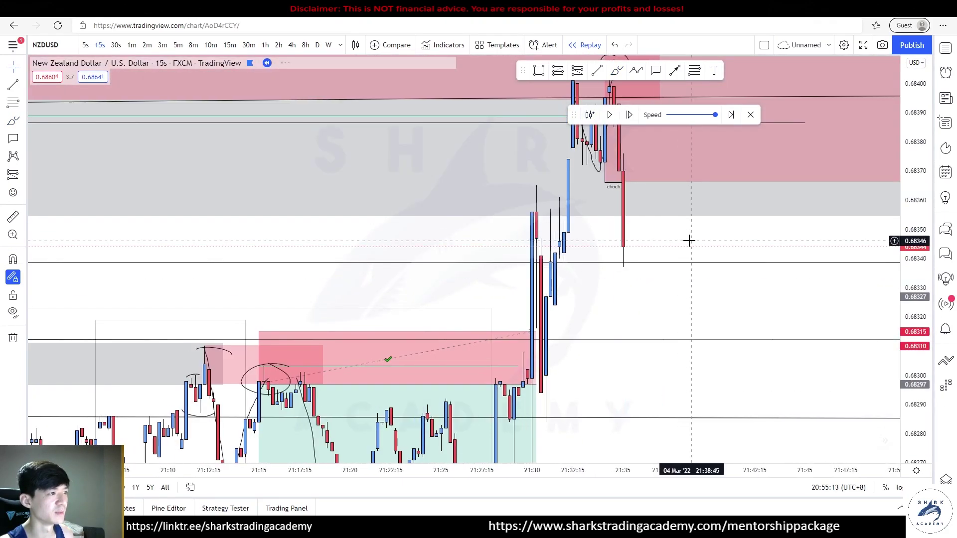
right_click(689, 241)
left_click_drag(808, 227, 386, 290)
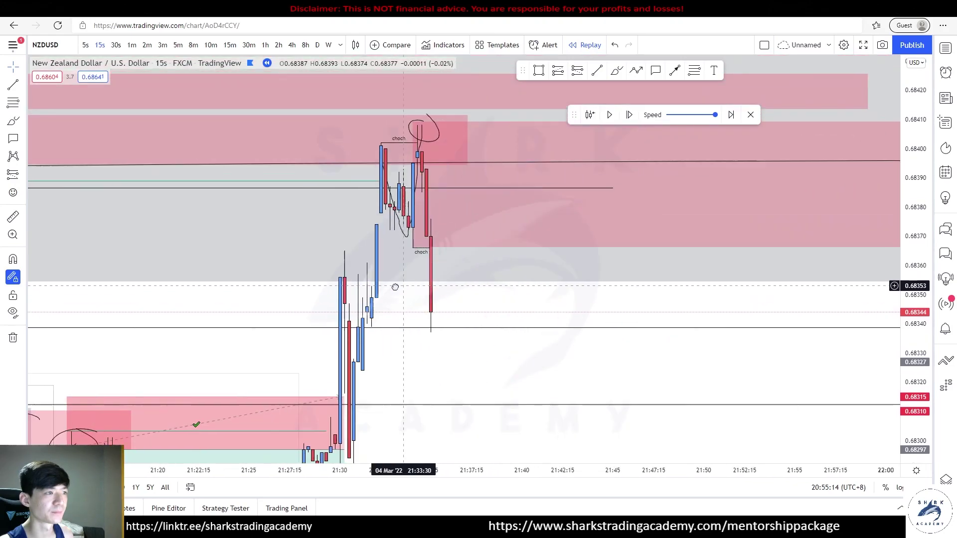
Step: Brush possible entry levels between about 0.68366 and 0.68383 from the 21:35 candle, undoing the stray marks
left_click(612, 70)
mouse_move(422, 225)
left_mouse_down()
mouse_move(408, 210)
mouse_move(449, 201)
left_mouse_up()
key("ctrl+z")
mouse_move(402, 248)
left_mouse_down()
mouse_move(467, 242)
mouse_move(445, 118)
left_mouse_up()
key("ctrl+z")
left_click_drag(418, 239, 631, 222)
key("ctrl+z")
left_click_drag(410, 220, 694, 218)
Step: Place a short position with entry at 0.68370, stop at 0.68415 and target at 0.68208, and close the bar replay
left_click(577, 70)
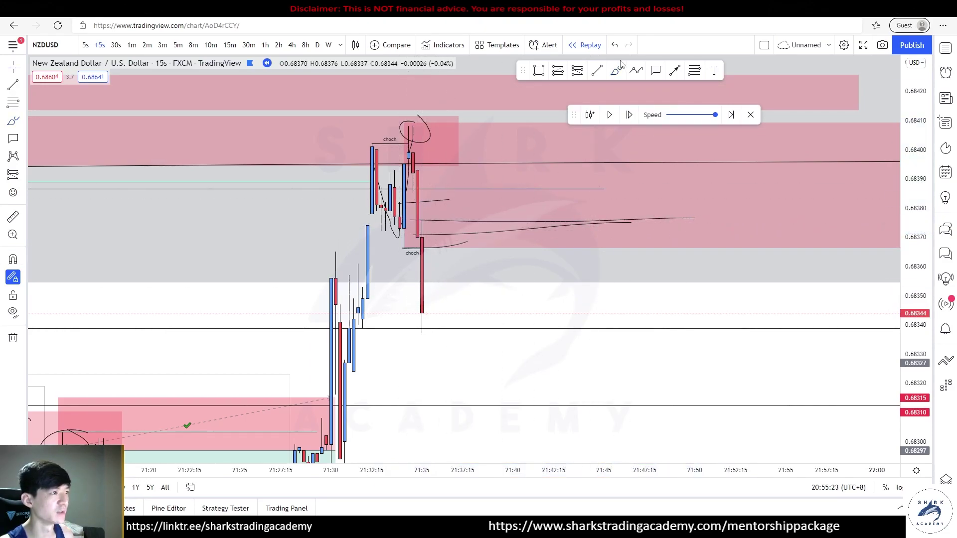
left_click(440, 237)
left_click_drag(440, 132, 438, 102)
scroll(764, 316, "down", 6)
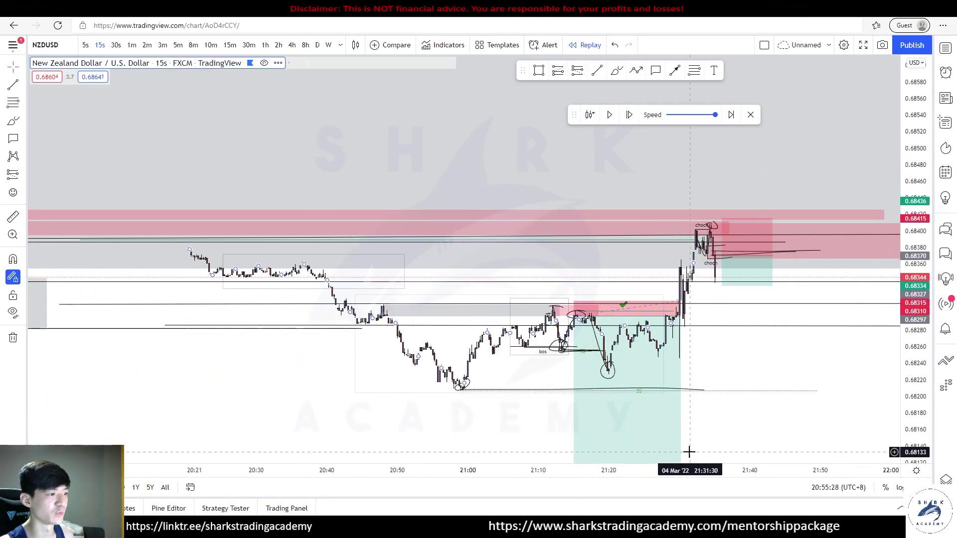
left_click_drag(718, 305, 705, 355)
scroll(701, 278, "up", 2)
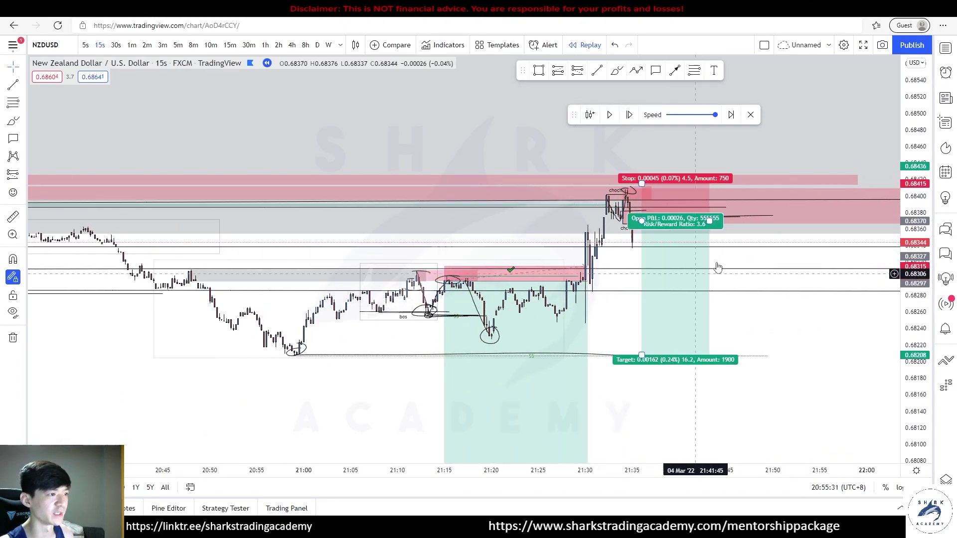
left_click(718, 150)
left_click(750, 114)
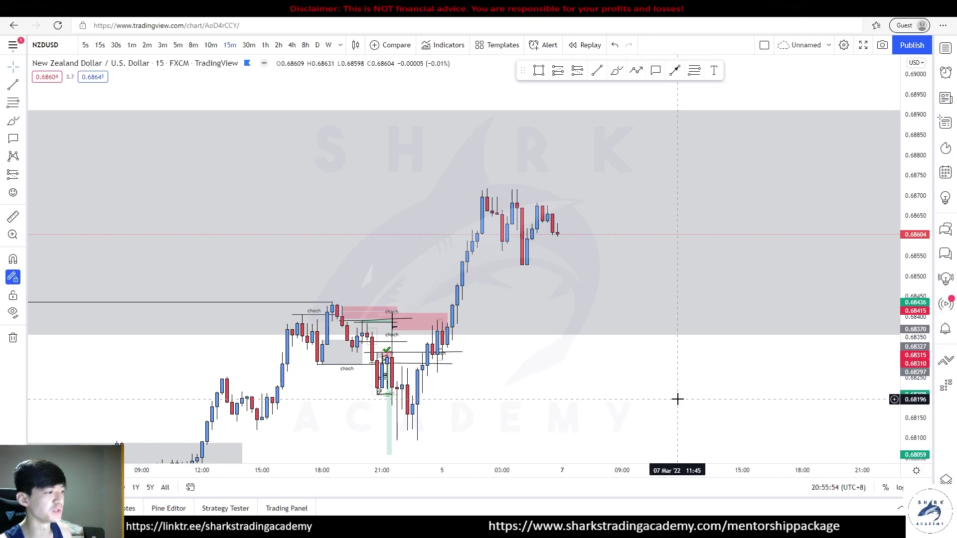
Step: Try circling the consolidation inside the grey supply zone on the 15-minute chart, and undo the additional strokes around it
scroll(685, 395, "down", 3)
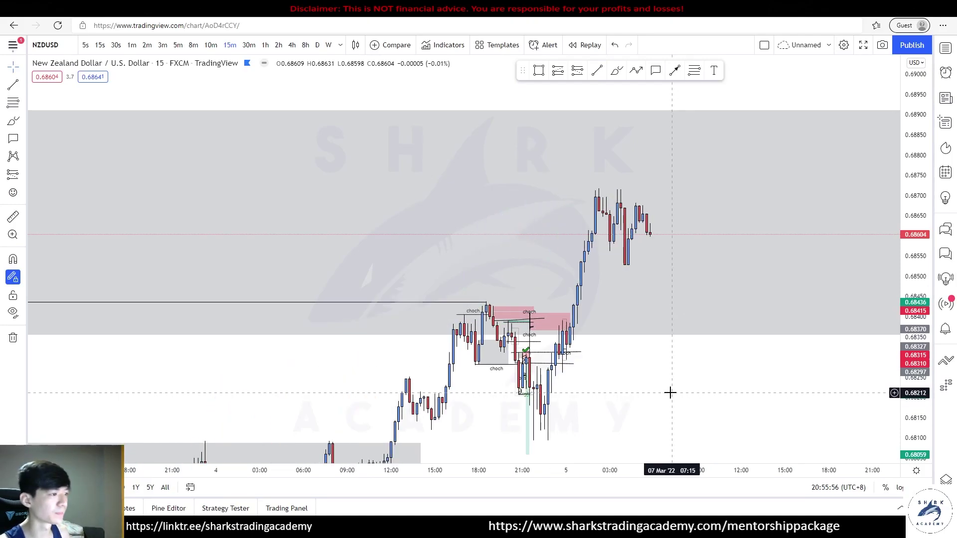
left_click(618, 73)
mouse_move(601, 148)
left_mouse_down()
mouse_move(626, 173)
mouse_move(584, 133)
left_mouse_up()
mouse_move(600, 188)
left_mouse_down()
mouse_move(620, 192)
mouse_move(631, 225)
left_mouse_up()
left_click_drag(401, 319, 781, 295)
key("ctrl+z")
left_click_drag(470, 349, 832, 334)
left_click_drag(426, 396, 893, 361)
mouse_move(321, 421)
left_mouse_down()
mouse_move(401, 273)
mouse_move(536, 195)
mouse_move(550, 152)
left_mouse_up()
key("ctrl+z")
key("ctrl+z")
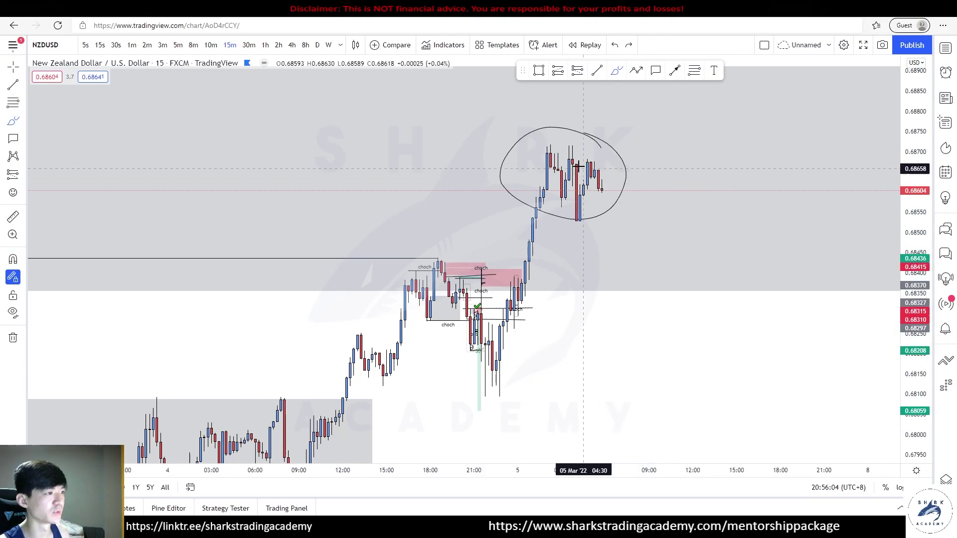
Step: Try redrawing a tighter circle around the consolidation in the supply zone, and undo it
mouse_move(545, 144)
left_mouse_down()
mouse_move(649, 137)
mouse_move(575, 143)
mouse_move(635, 136)
left_mouse_up()
key("ctrl+z")
key("ctrl+z")
key("ctrl+y")
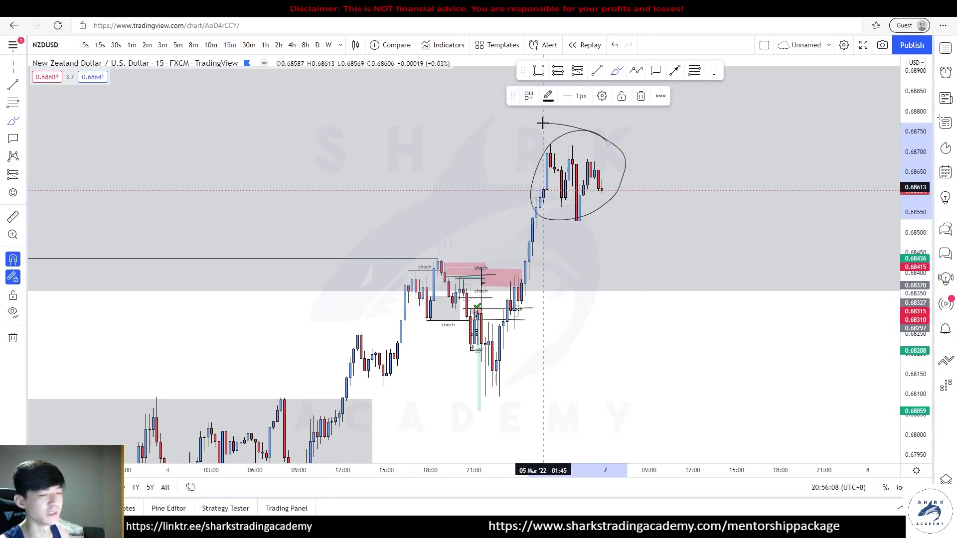
key("ctrl+z")
Step: Brush the consolidation's levels and a projected path sweeping its high, breaking its low, retesting about 0.6870 and falling to about 0.6830
mouse_move(603, 191)
left_mouse_down()
mouse_move(617, 131)
mouse_move(642, 240)
left_mouse_up()
left_click_drag(524, 222, 642, 221)
left_click_drag(590, 150, 740, 150)
mouse_move(663, 144)
left_mouse_down()
mouse_move(649, 160)
mouse_move(747, 156)
left_mouse_up()
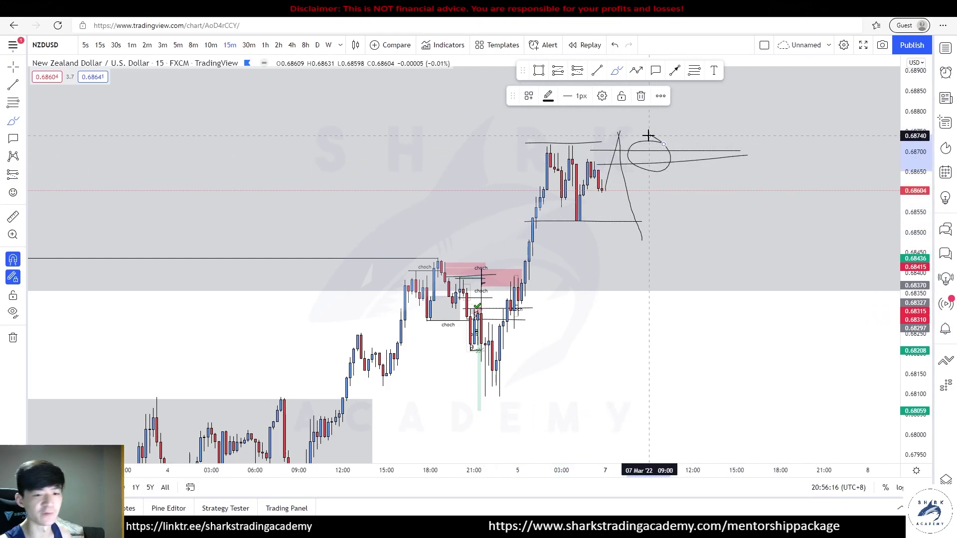
key("ctrl+z")
mouse_move(645, 240)
left_mouse_down()
mouse_move(667, 175)
mouse_move(689, 156)
mouse_move(698, 216)
mouse_move(713, 170)
mouse_move(785, 314)
left_mouse_up()
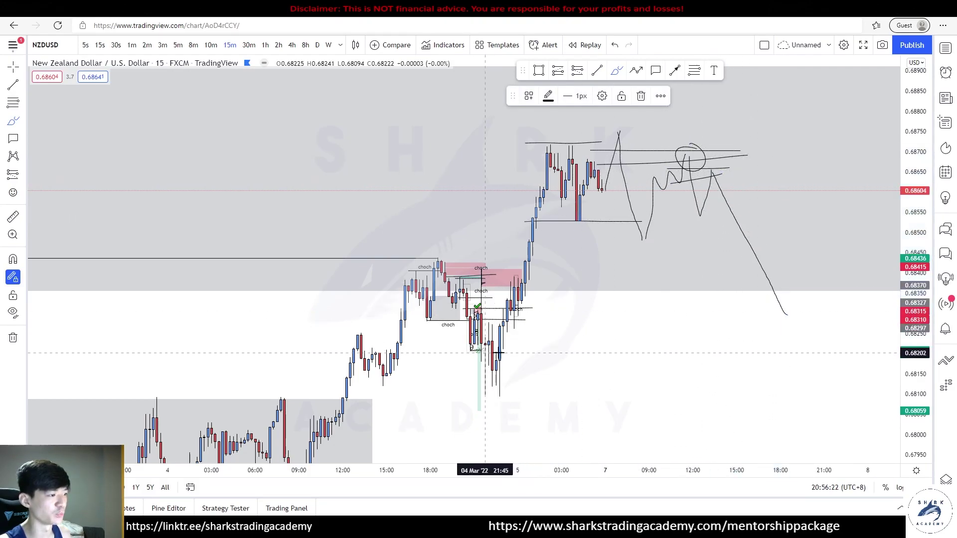
Step: Brush horizontal levels at about 0.6808, 0.68208 and 0.6812 at the lows, and about 0.6845 above the 18:00 high
left_click_drag(492, 402, 839, 400)
left_click_drag(483, 391, 479, 387)
key("ctrl+z")
left_click_drag(375, 387, 486, 387)
left_click_drag(429, 253, 540, 255)
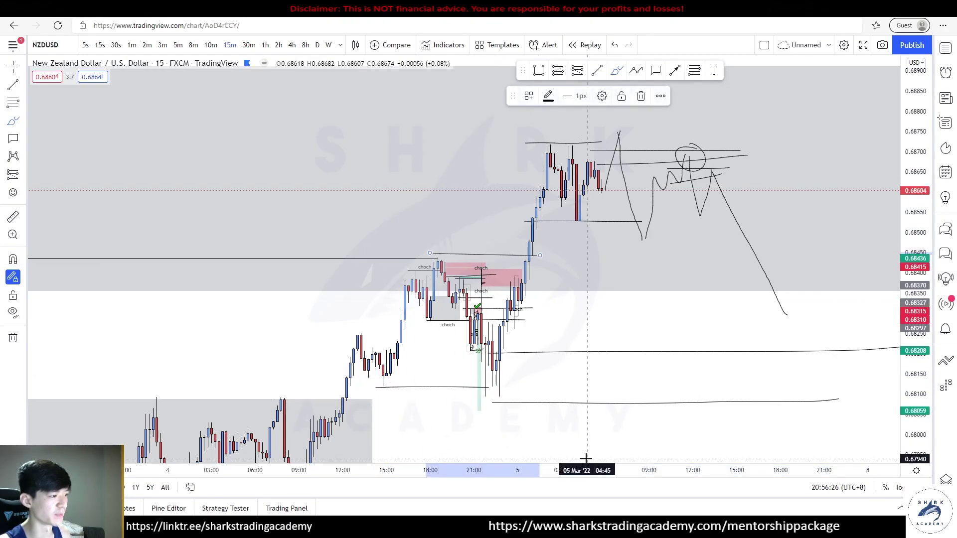
Step: Try marking the recent lows, the consolidation high and the lower target levels with the brush, and undo each mark
left_click_drag(500, 355, 492, 388)
left_click_drag(496, 343, 496, 344)
key("ctrl+z")
left_click_drag(655, 327, 511, 307)
scroll(518, 308, "down", 2)
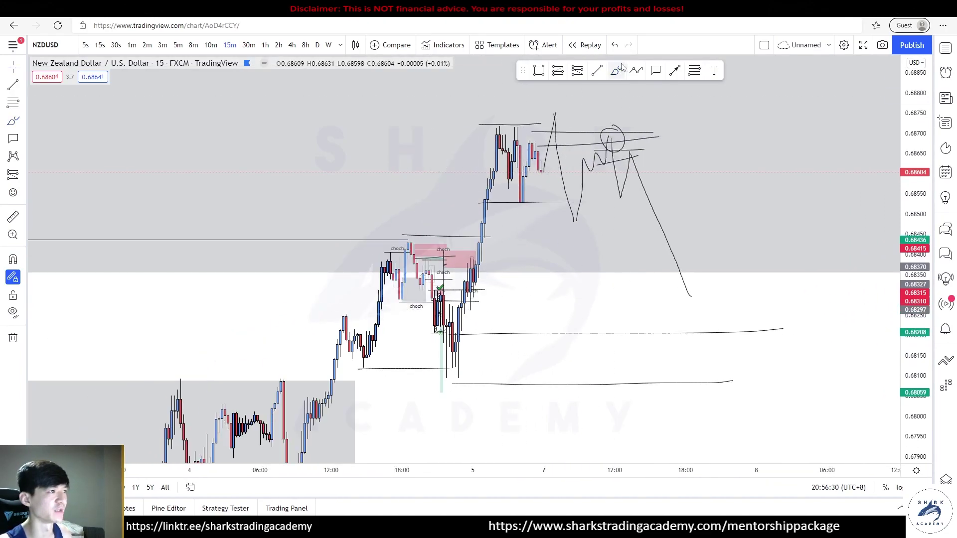
left_click(616, 71)
left_click_drag(452, 124, 468, 122)
key("ctrl+z")
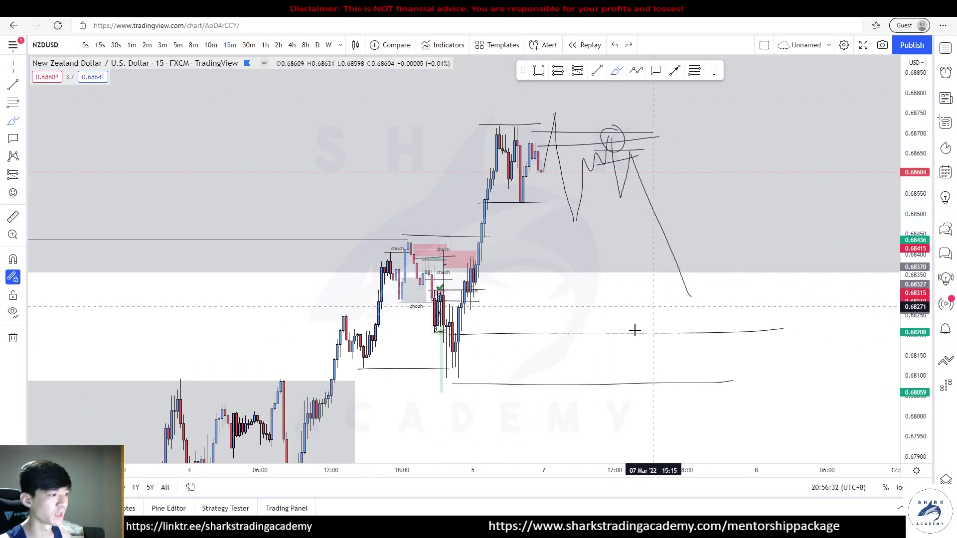
left_click_drag(696, 354, 688, 335)
key("ctrl+z")
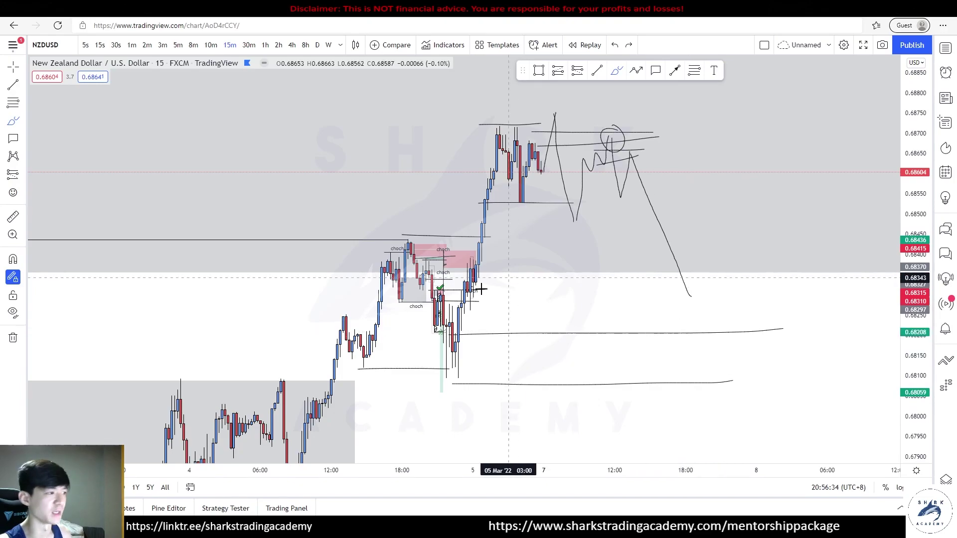
Step: Check the grey supply zone on the daily chart, try circling its latest price reaction and undo the mark
left_click(317, 45)
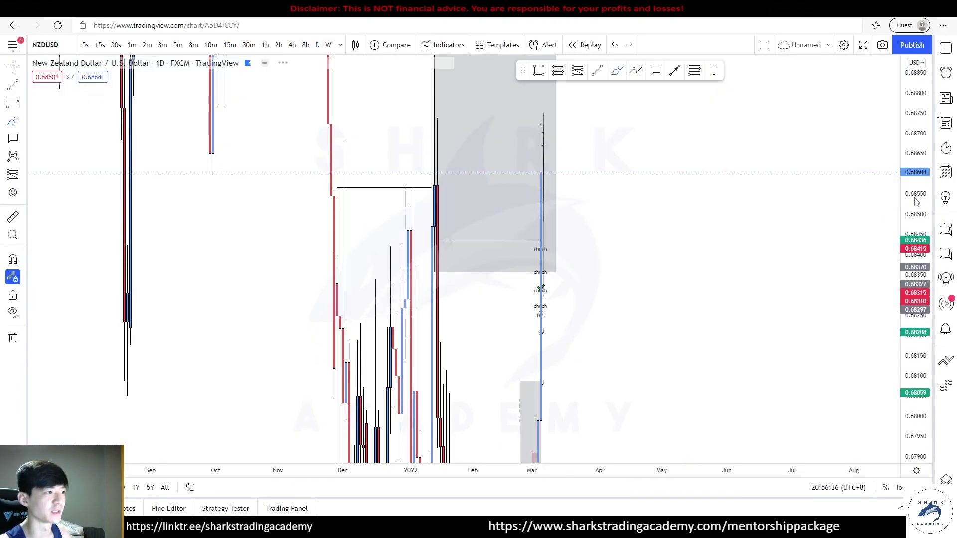
mouse_move(557, 269)
left_mouse_down()
mouse_move(459, 433)
mouse_move(551, 257)
left_mouse_up()
key("ctrl+z")
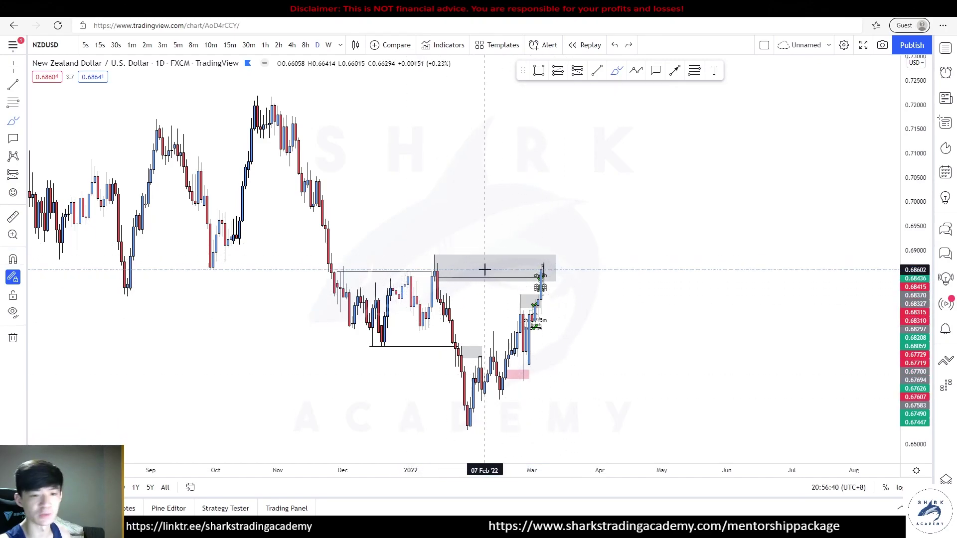
Step: Return to the 15-minute chart and review the projected decline against the two lower target levels
left_click(233, 48)
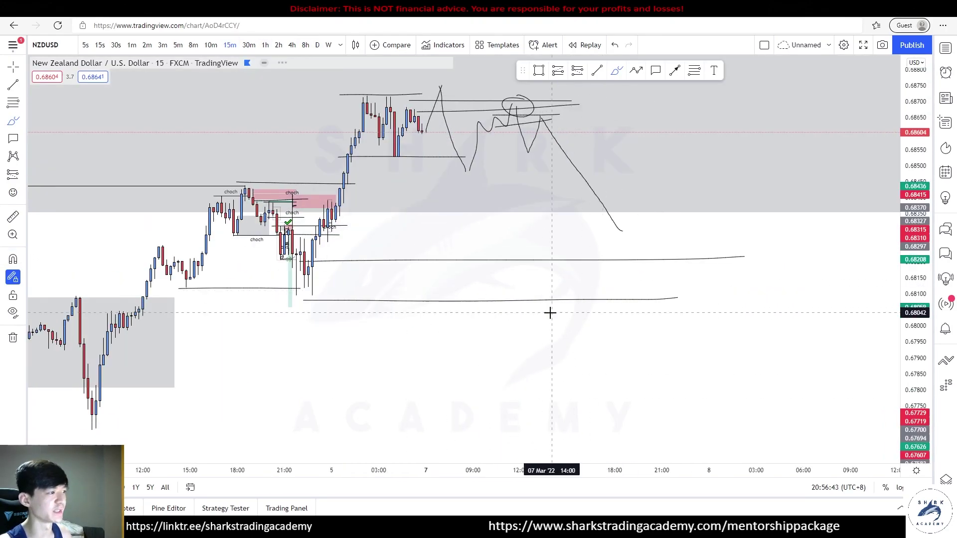
mouse_move(584, 257)
left_mouse_down()
mouse_move(591, 269)
mouse_move(557, 271)
mouse_move(565, 268)
left_mouse_up()
left_click(612, 330)
left_click_drag(599, 328, 612, 324)
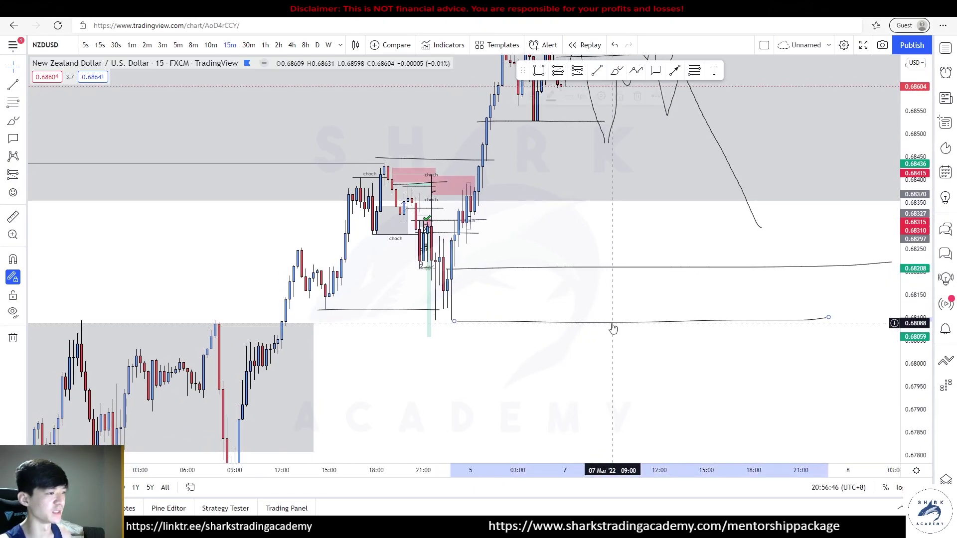
left_click_drag(761, 237, 664, 305)
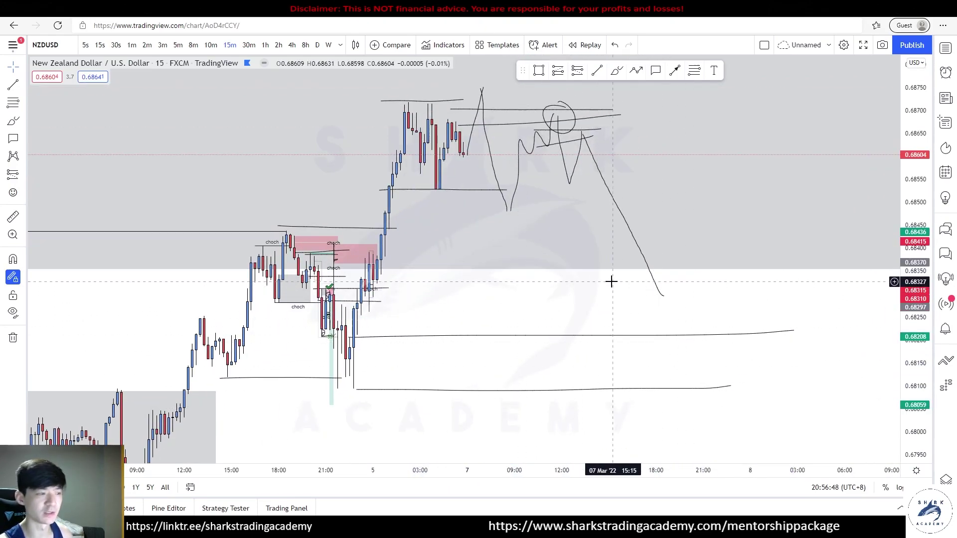
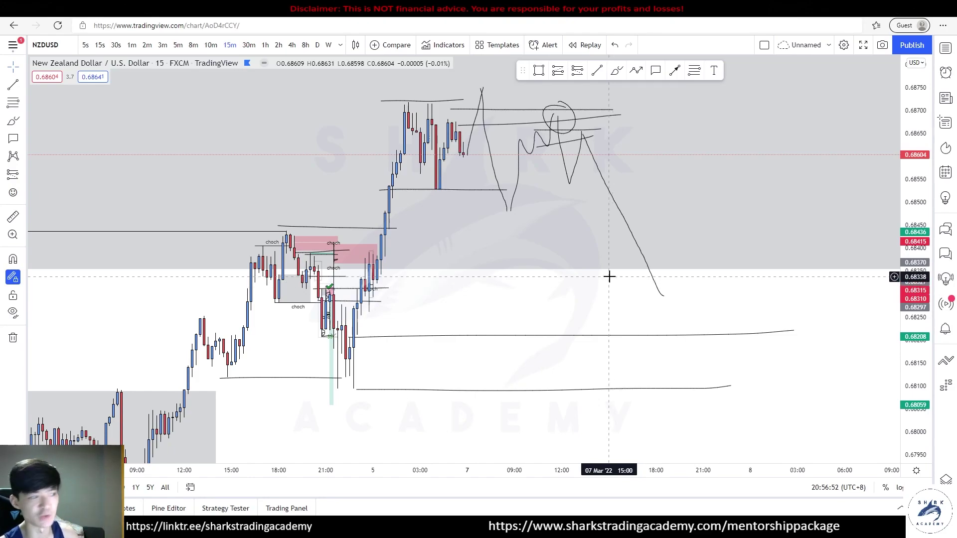
Step: Extend the projected path with a consolidation near 0.6830, a sweep below 0.68208 and a rebound, and brush a line over the consolidation's highs
left_click_drag(590, 298, 594, 319)
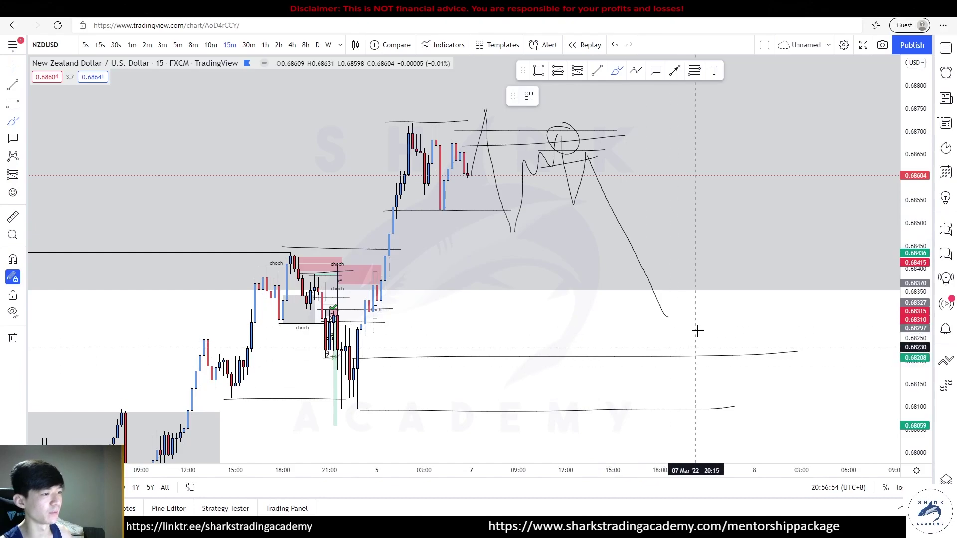
left_click_drag(696, 344, 669, 386)
key("ctrl+z")
mouse_move(668, 315)
left_mouse_down()
mouse_move(677, 284)
mouse_move(747, 284)
mouse_move(770, 375)
left_mouse_up()
left_click_drag(639, 281, 774, 273)
key("Escape")
left_click_drag(809, 232, 595, 216)
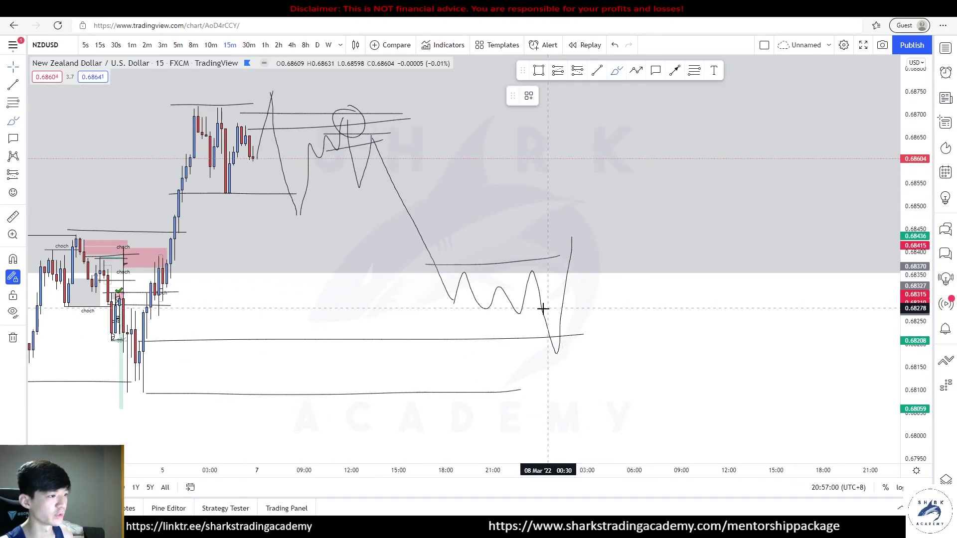
Step: Brush a zone between about 0.6828 and 0.6824, sketch a pullback into it and a new rally, and mark the prior high near 0.6843
left_click_drag(546, 308, 685, 308)
left_click_drag(539, 327, 716, 324)
mouse_move(570, 243)
left_mouse_down()
mouse_move(610, 308)
mouse_move(634, 221)
left_mouse_up()
key("ctrl+z")
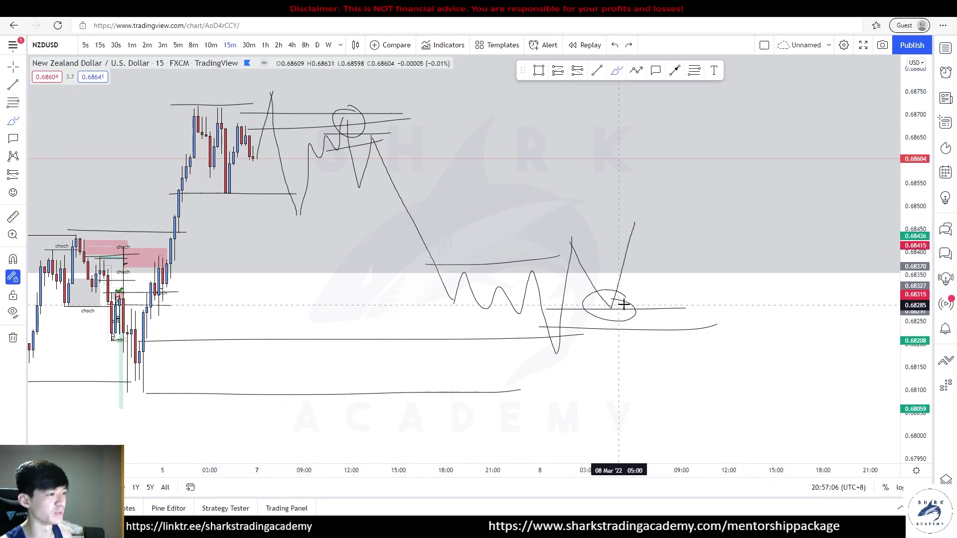
left_click_drag(573, 232, 562, 236)
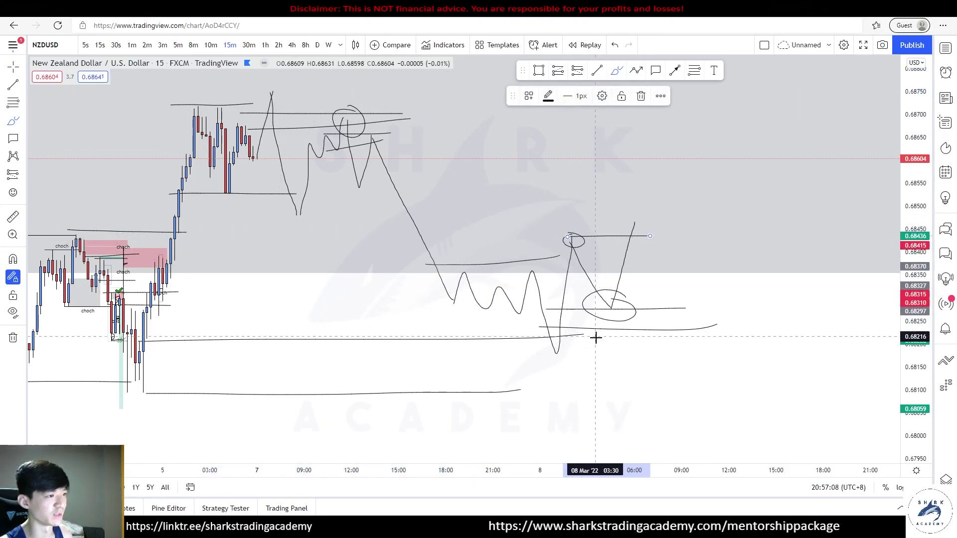
Step: Sketch a drop from the new high to about 0.6801 and brush a supply zone between about 0.6847 and 0.6842
left_click_drag(637, 228, 722, 436)
scroll(725, 349, "down", 3)
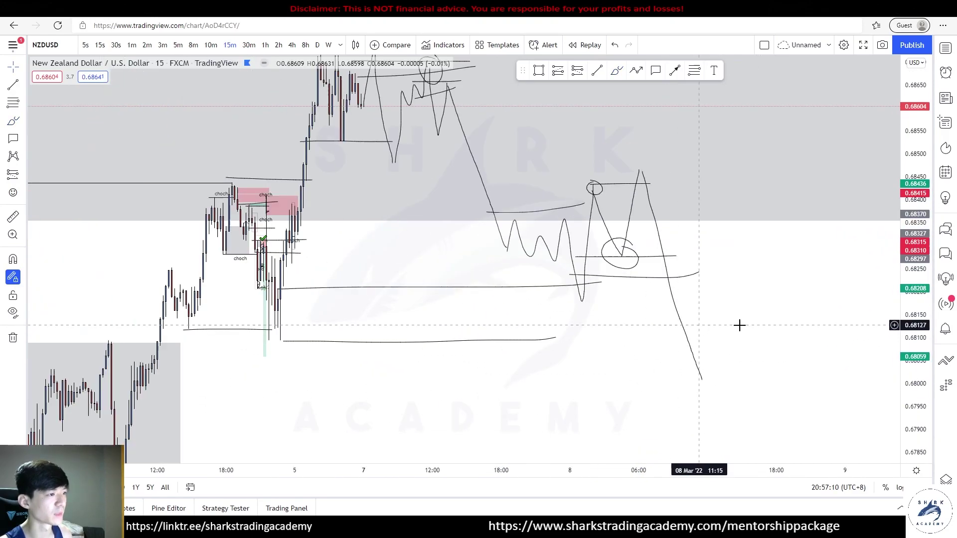
left_click_drag(897, 327, 823, 315)
left_click(617, 74)
left_click_drag(571, 220, 823, 216)
left_click_drag(533, 242, 802, 241)
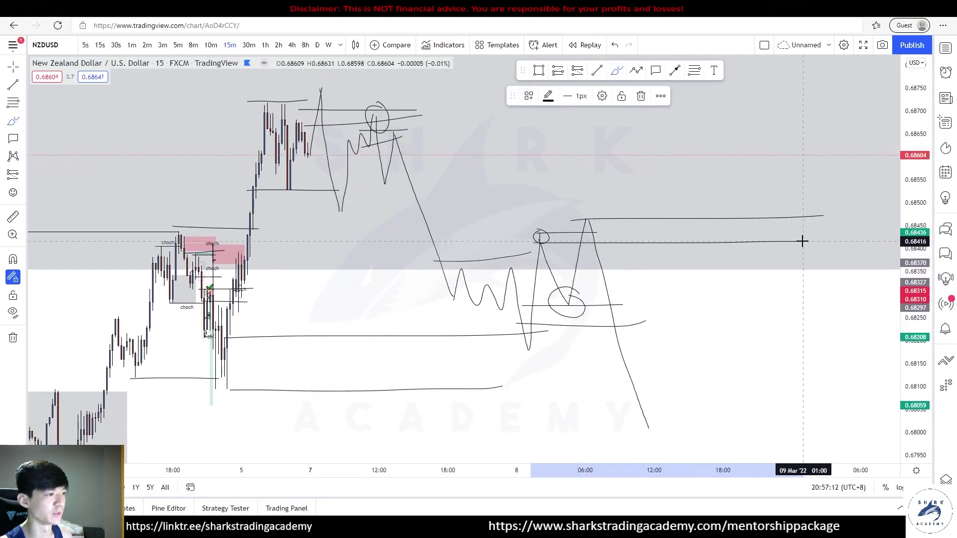
Step: Try circling the new supply zone and tracing the projected declines and swing points with the brush, and undo each mark
left_click_drag(588, 211, 538, 195)
key("ctrl+z")
left_click_drag(331, 102, 493, 354)
left_click_drag(503, 310, 507, 330)
key("ctrl+z")
left_click_drag(600, 253, 562, 209)
key("ctrl+z")
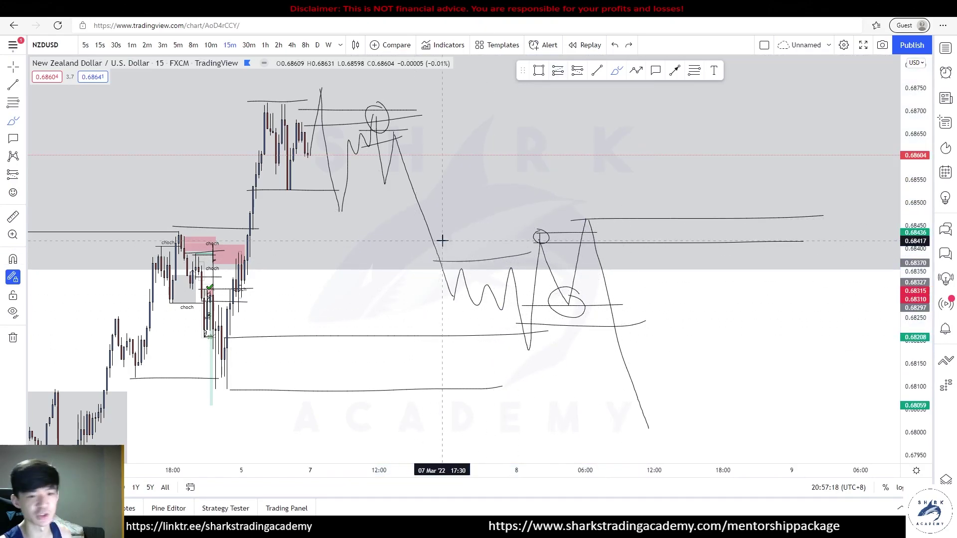
mouse_move(602, 197)
left_mouse_down()
mouse_move(656, 271)
mouse_move(623, 187)
left_mouse_up()
key("ctrl+z")
Step: Retrace the final decline, mark the earlier low near 0.6812 and the supply zone's edges, and sketch a rally back into the zone
left_click_drag(589, 222, 640, 421)
left_click_drag(154, 379, 660, 374)
left_click_drag(558, 243, 837, 241)
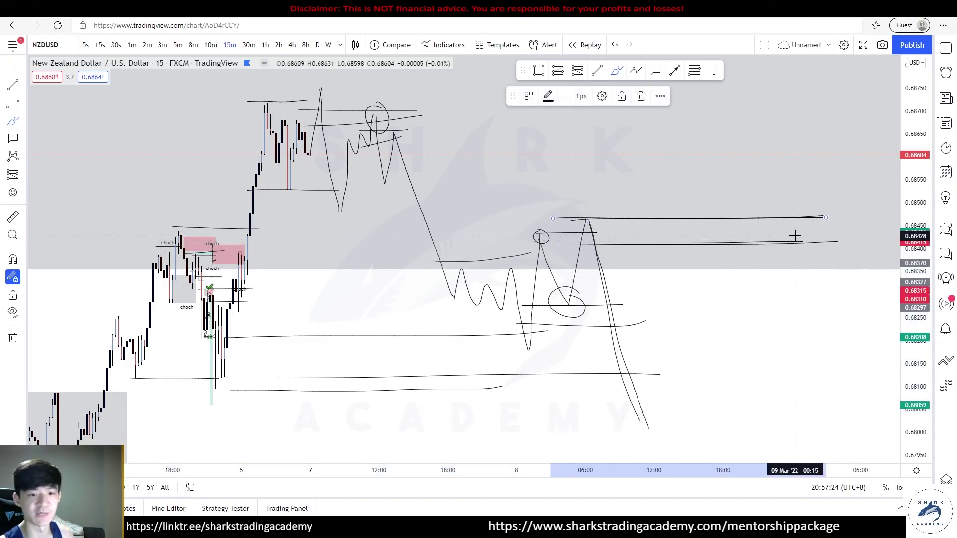
mouse_move(656, 417)
left_mouse_down()
mouse_move(731, 239)
mouse_move(764, 260)
mouse_move(769, 225)
left_mouse_up()
left_click_drag(695, 263, 815, 253)
left_click_drag(751, 232, 800, 232)
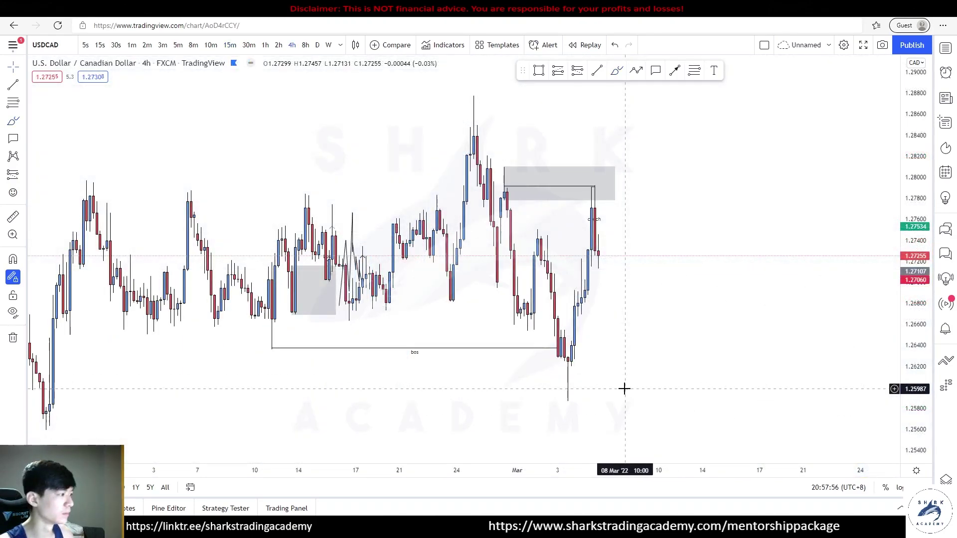
Step: Examine the USDCAD 4-hour chart's bos level, upper grey supply zone and latest price reaction
left_click_drag(624, 388, 706, 383)
scroll(728, 386, "up", 2)
left_click_drag(915, 345, 915, 307)
left_click_drag(803, 307, 816, 279)
scroll(816, 279, "down", 3)
left_click_drag(915, 269, 915, 329)
scroll(764, 296, "up", 3)
left_click_drag(744, 288, 716, 267)
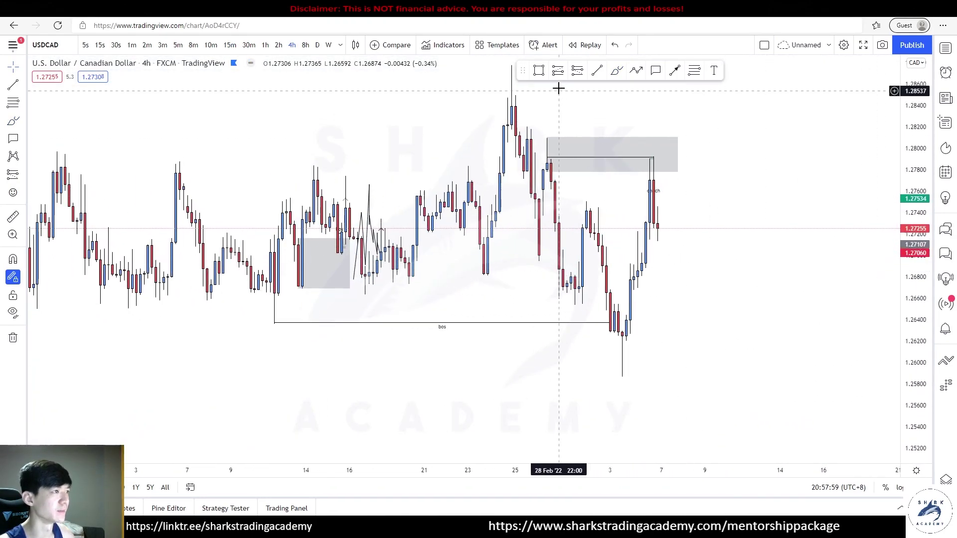
Step: Try brushing lines over the February highs and tracing the spike above them and the drop below the bos level, and undo the marks
left_click(615, 71)
scroll(567, 129, "down", 2)
mouse_move(159, 159)
left_mouse_down()
mouse_move(572, 158)
mouse_move(150, 159)
mouse_move(595, 162)
mouse_move(175, 156)
mouse_move(191, 129)
mouse_move(545, 172)
left_mouse_up()
key("ctrl+z")
key("ctrl+z")
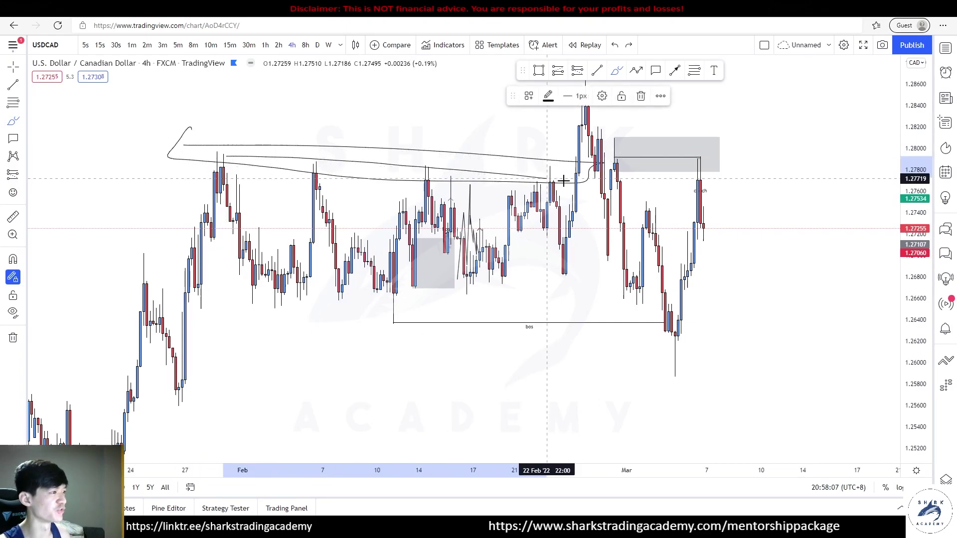
mouse_move(558, 276)
left_mouse_down()
mouse_move(586, 100)
mouse_move(669, 347)
left_mouse_up()
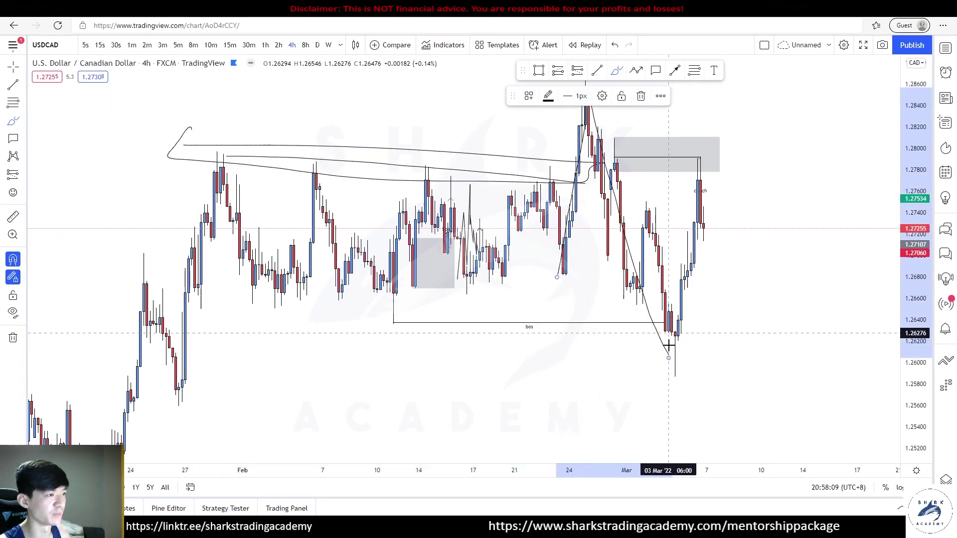
key("ctrl+z")
key("ctrl+z")
key("ctrl+z")
Step: Try marking the upper grey supply zone and its latest price reaction with the brush, and undo each mark
left_click_drag(605, 144, 646, 135)
key("ctrl+z")
left_click_drag(603, 171, 783, 169)
key("ctrl+z")
left_click_drag(713, 179, 681, 145)
key("ctrl+z")
Step: Switch to the 15-minute chart and draw a horizontal trend line from the broken swing low near 1.2736 to the breaking candle
left_click_drag(782, 199, 761, 220)
scroll(615, 173, "up", 2)
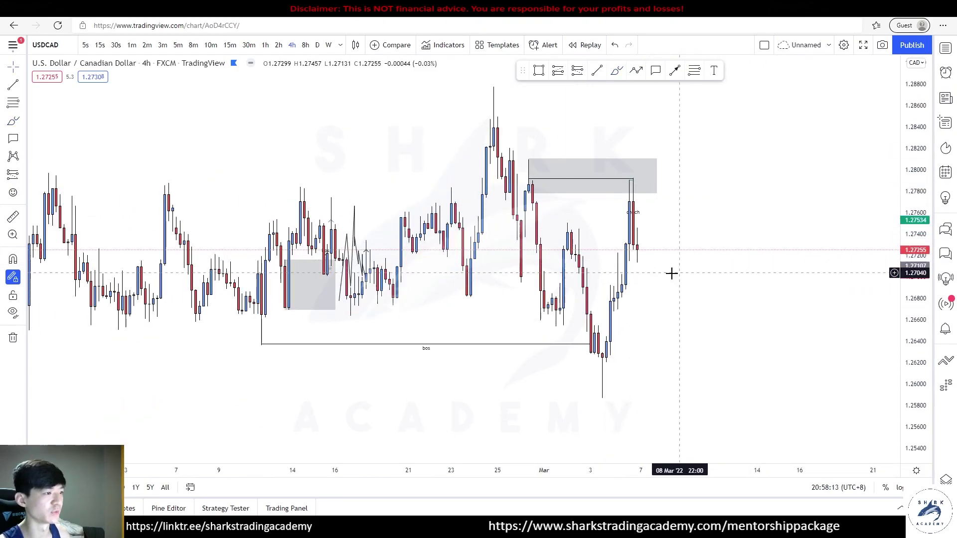
left_click(230, 45)
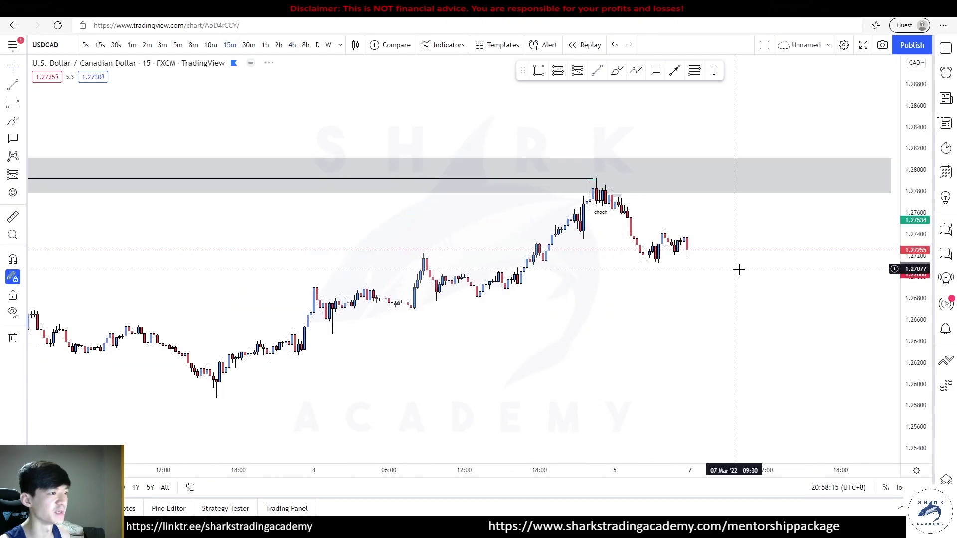
scroll(848, 272, "up", 3)
scroll(644, 189, "up", 1)
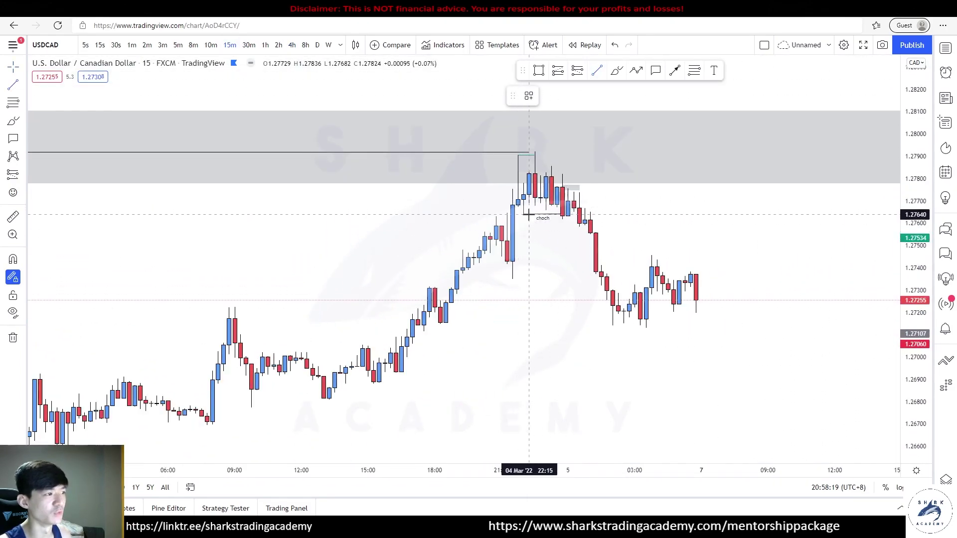
left_click(596, 278)
left_click(596, 277, "shift")
left_click_drag(596, 278, 600, 278)
left_click(601, 278)
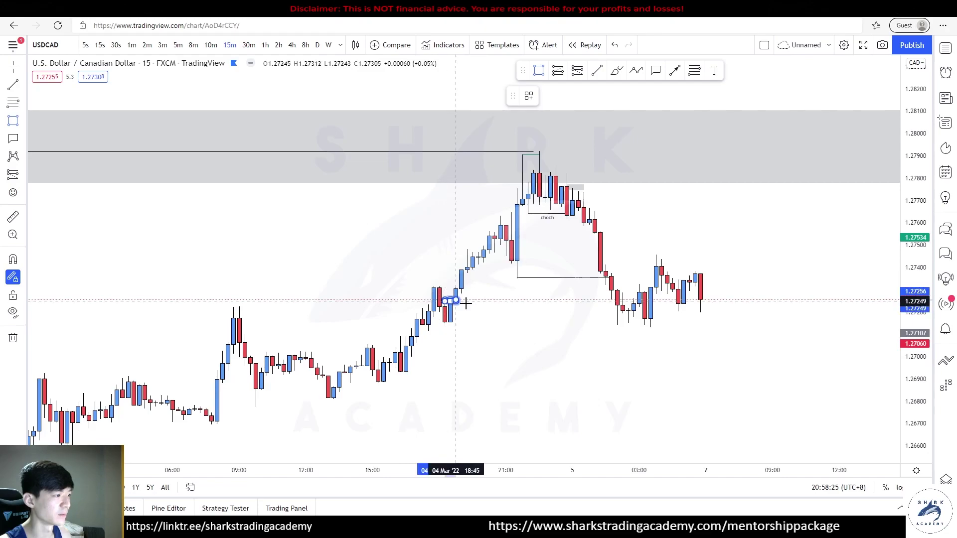
Step: Draw a demand rectangle between 1.27256 and 1.27151 from the 4 March 18:15 candle to 7 March, and apply the OB template
left_click_drag(682, 311, 717, 311)
left_click(435, 331)
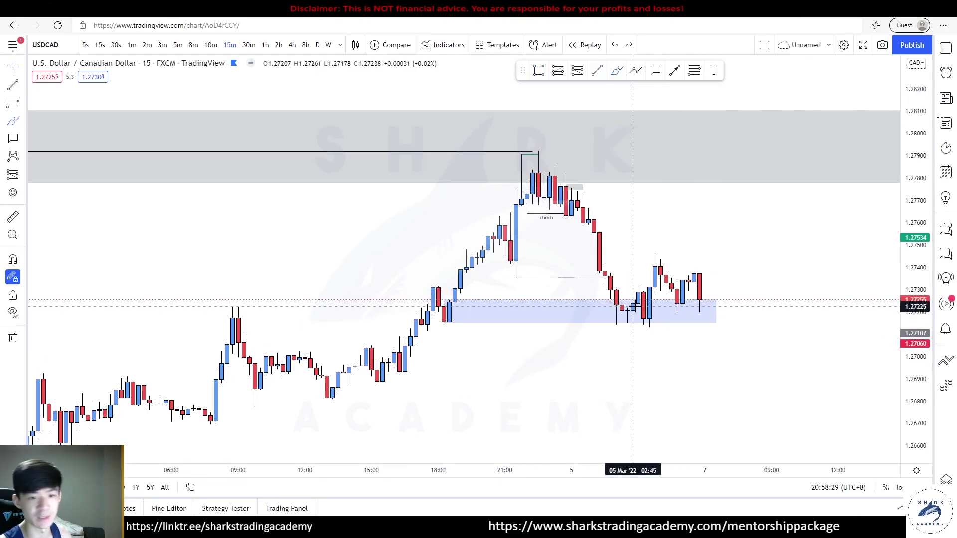
right_click(715, 306)
mouse_move(750, 313)
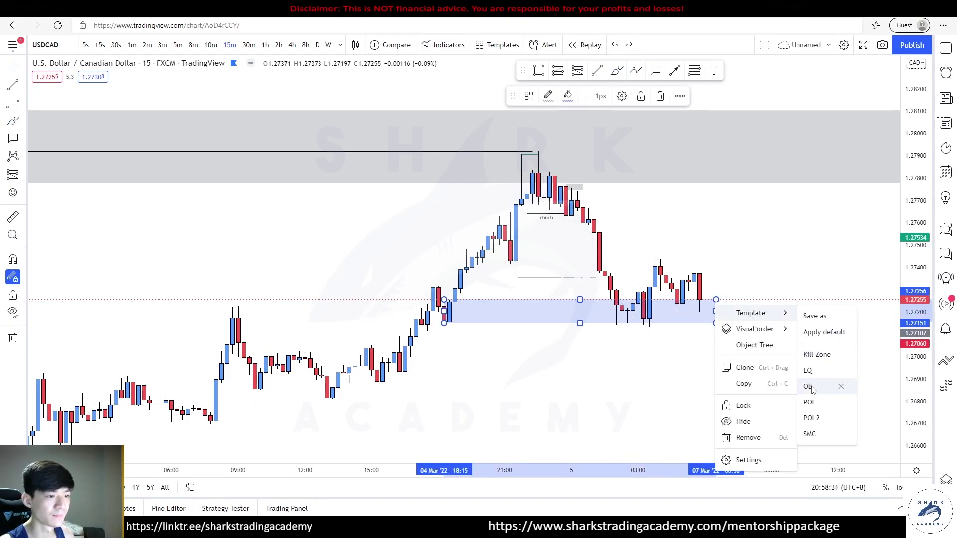
left_click(807, 386)
Step: Try brushing marks around the latest candles and recent high above the demand zone, and undo each mark
scroll(764, 267, "up", 3)
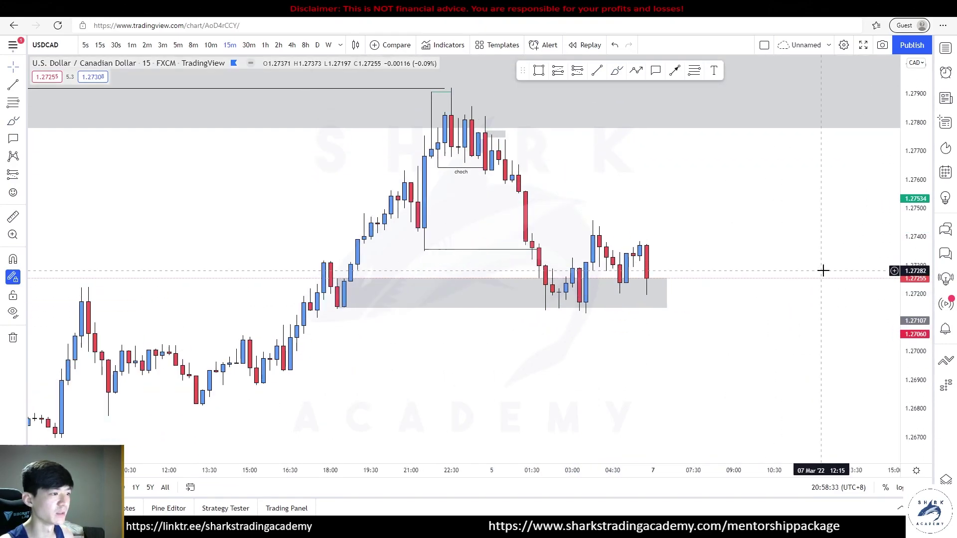
left_click_drag(491, 266, 435, 277)
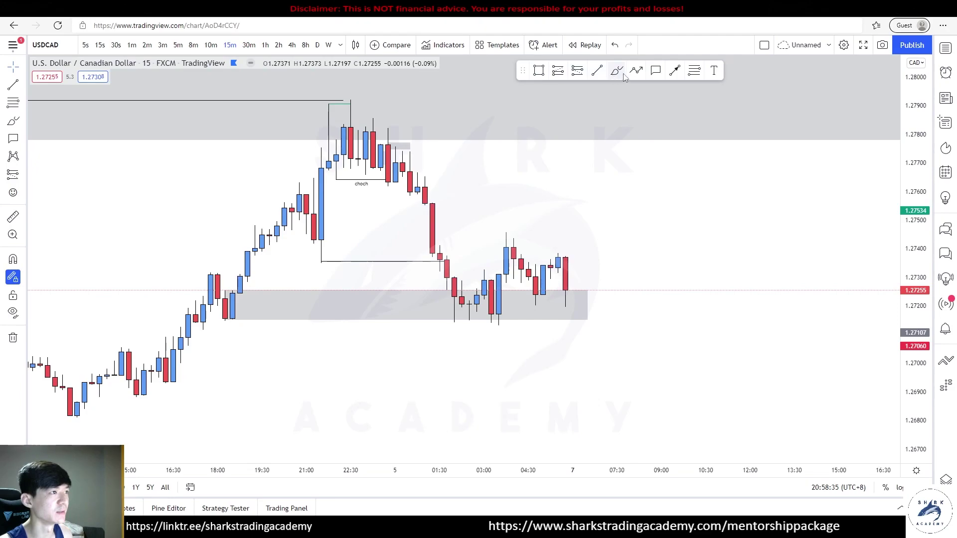
mouse_move(565, 290)
left_mouse_down()
mouse_move(448, 344)
mouse_move(533, 231)
left_mouse_up()
key("ctrl+z")
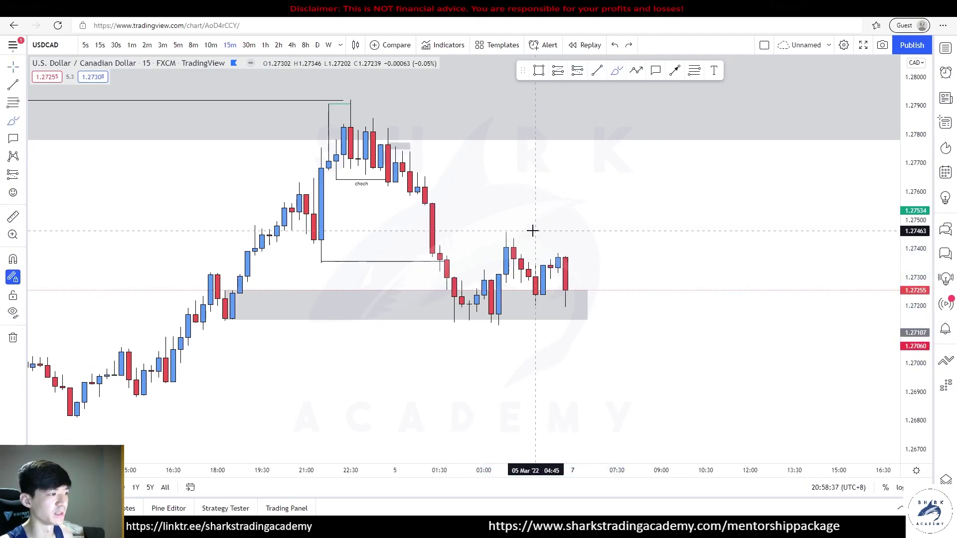
mouse_move(572, 262)
left_mouse_down()
mouse_move(515, 237)
mouse_move(549, 247)
left_mouse_up()
key("ctrl+z")
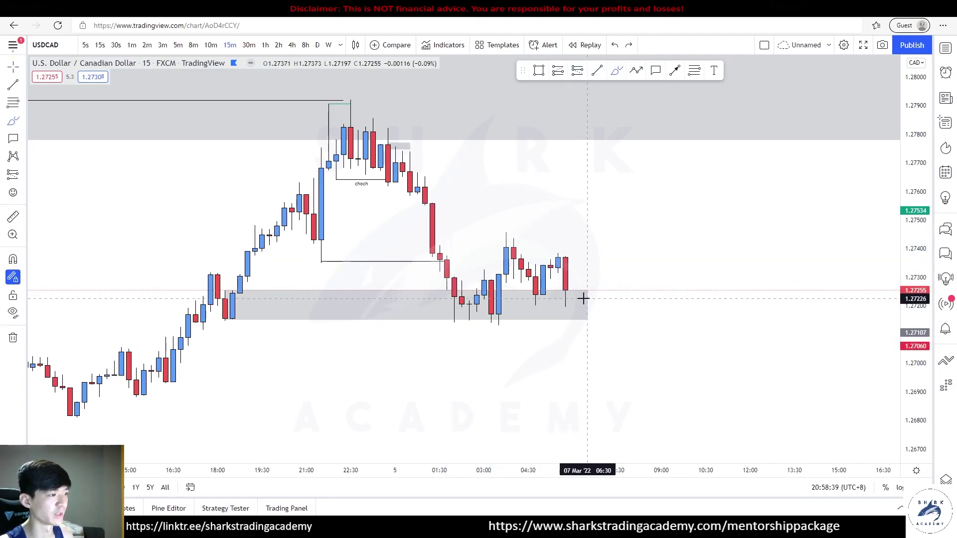
Step: Mark and circle the recent high near 1.2746, and sketch a sweep above it followed by a decline to about 1.2707
left_click_drag(573, 292, 580, 218)
left_click_drag(487, 233, 587, 240)
left_click_drag(509, 222, 511, 224)
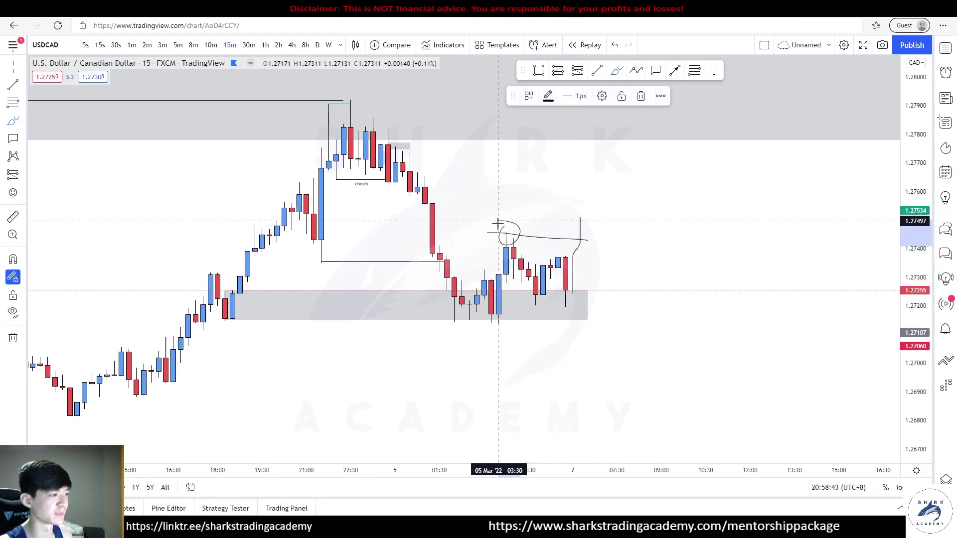
left_click_drag(581, 220, 631, 345)
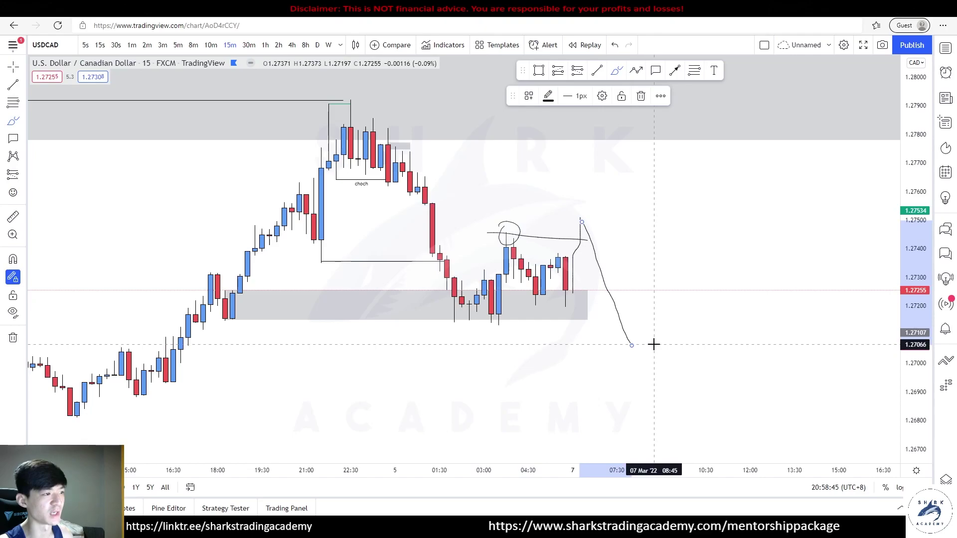
Step: Brush a supply zone between about 1.2751 and 1.2743 at the sweep, and line the recent high across to the projected path
left_click_drag(567, 219, 721, 216)
left_click_drag(561, 240, 757, 229)
mouse_move(588, 213)
left_mouse_down()
mouse_move(568, 222)
mouse_move(581, 230)
left_mouse_up()
key("ctrl+z")
left_click_drag(487, 231, 609, 229)
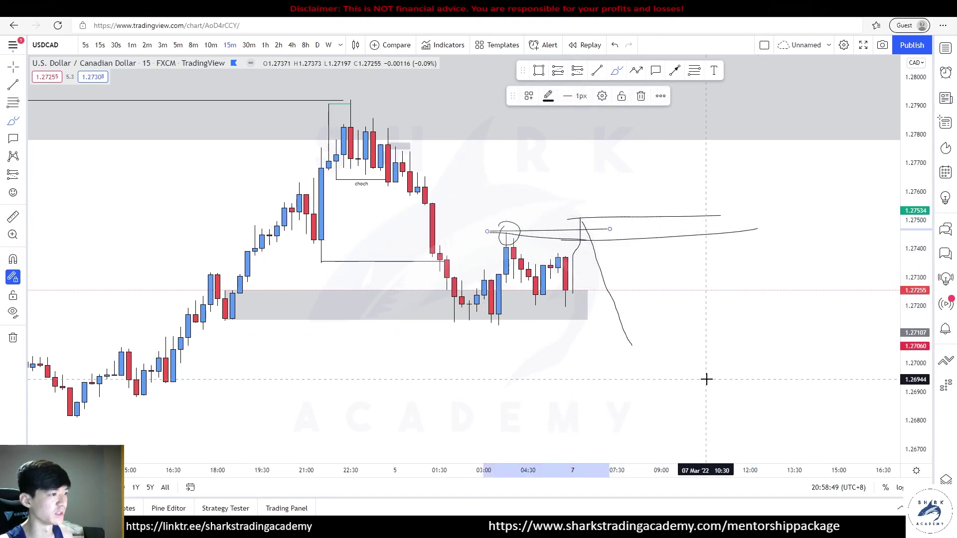
Step: Try brushing marks at the projected low and above the new supply zone, and undo each mark
mouse_move(625, 328)
left_mouse_down()
mouse_move(658, 361)
mouse_move(619, 329)
left_mouse_up()
key("ctrl+z")
left_click_drag(641, 225, 688, 145)
key("ctrl+z")
Step: Sketch a stepped rally from the projected low back into the supply zone, then a decline to about 1.2672
mouse_move(632, 339)
left_mouse_down()
mouse_move(650, 256)
mouse_move(694, 234)
mouse_move(692, 216)
left_mouse_up()
left_click_drag(690, 223, 764, 443)
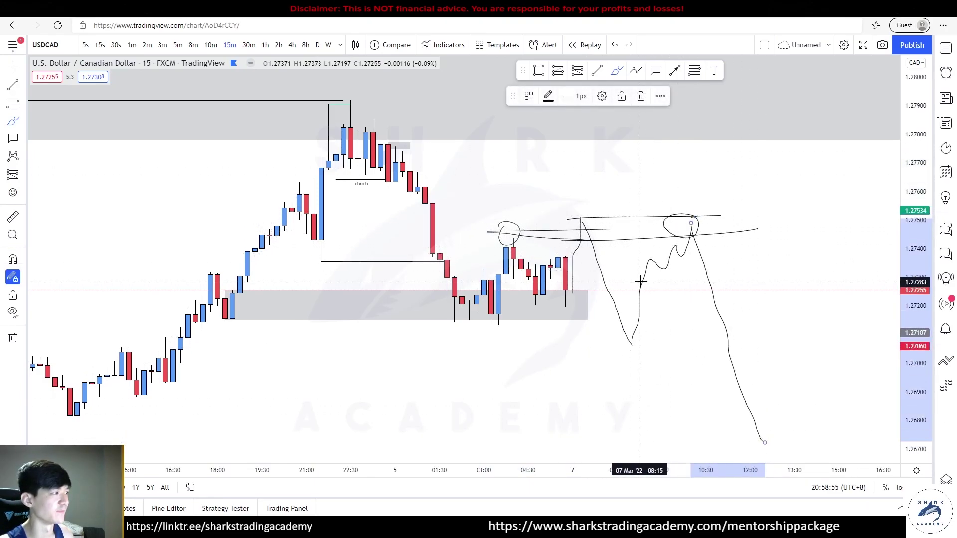
scroll(640, 283, "down", 2)
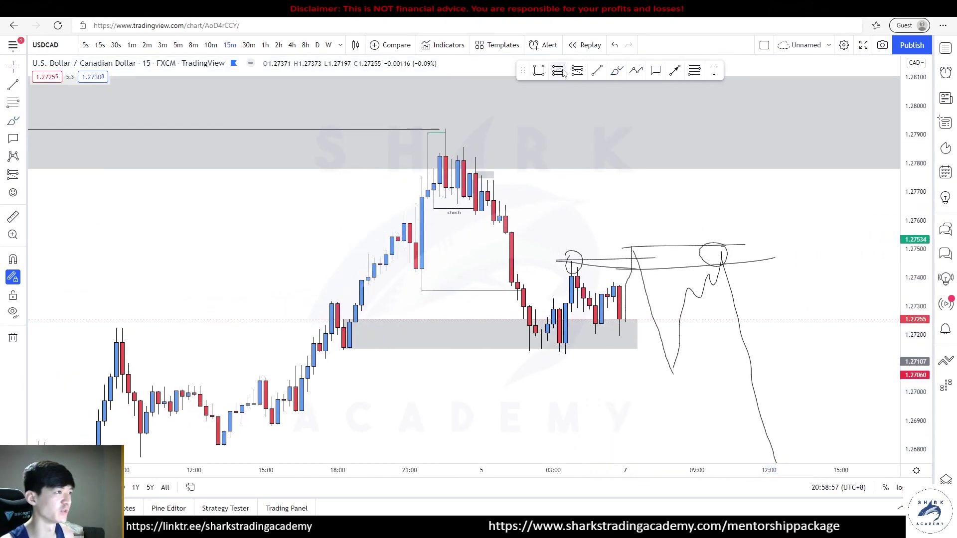
Step: Switch to the 10-minute chart, try boxing, tracing and circling the lower highs below the peak, and undo the marks
left_click(538, 71)
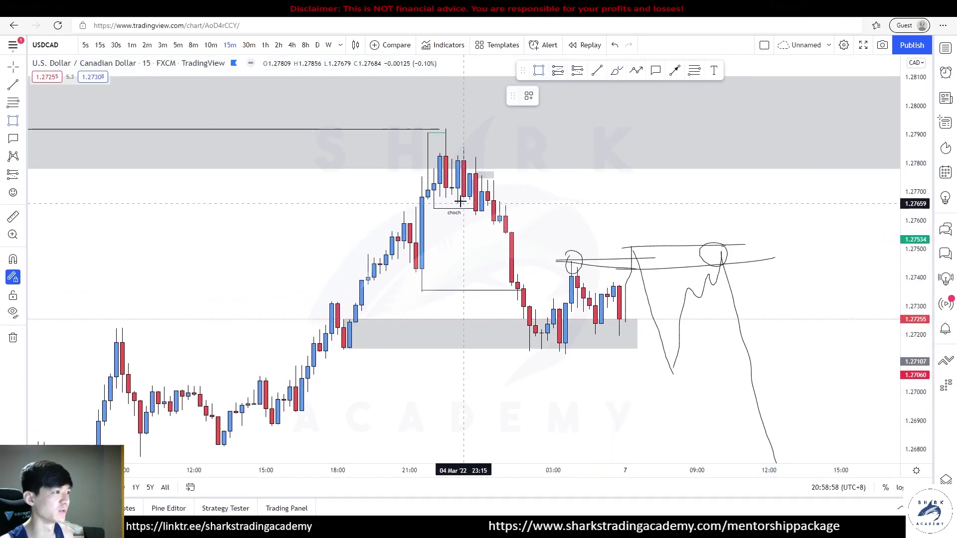
left_click(211, 45)
left_click(344, 117)
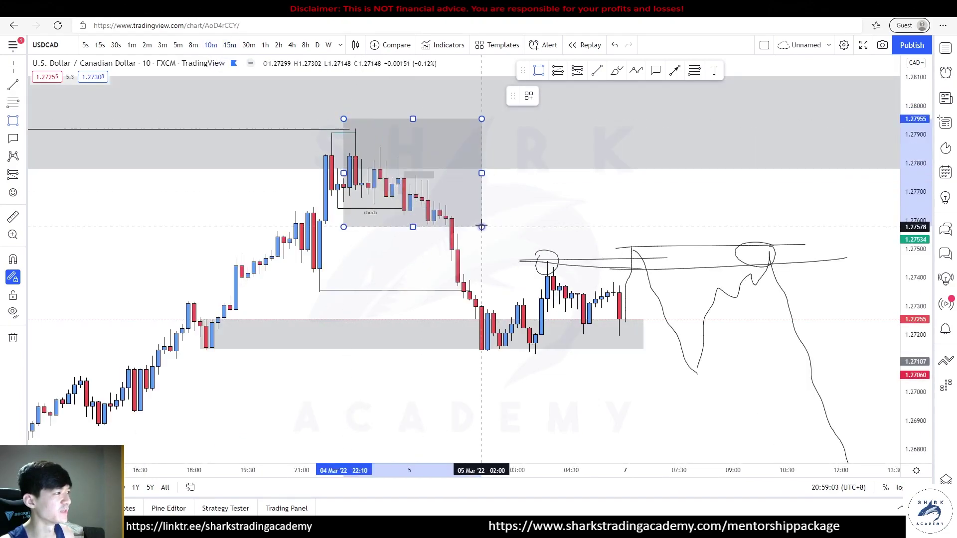
key("Escape")
left_click(617, 70)
left_click_drag(349, 129, 498, 228)
left_click_drag(353, 131, 329, 104)
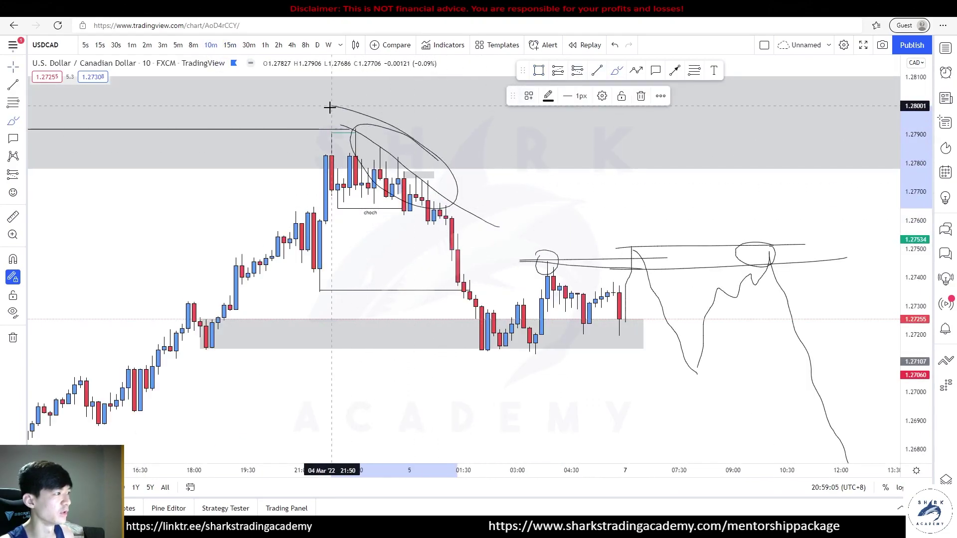
key("ctrl+z")
key("ctrl+z")
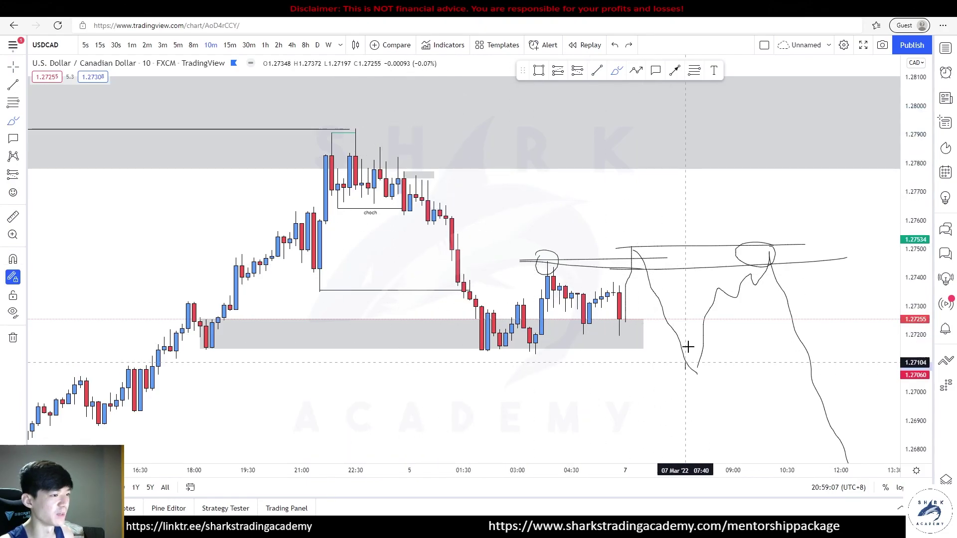
Step: Sketch an alternative rally from the projected low to about 1.2800, line the prior highs near 1.2790 and circle the sweep
left_click_drag(686, 368, 715, 110)
left_click_drag(292, 135, 642, 128)
left_click_drag(737, 107, 703, 94)
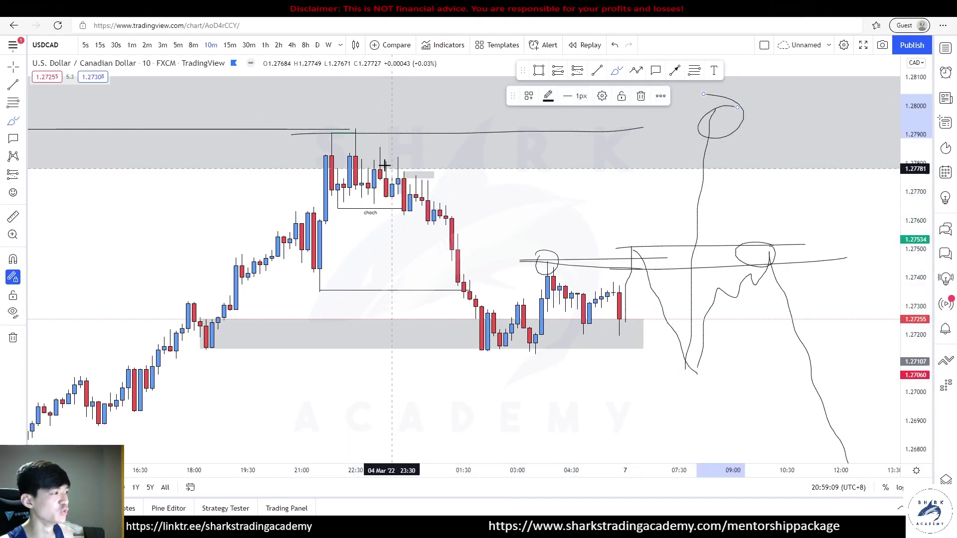
Step: Try tracing the past decline from the upper supply zone with the brush, and undo the mark
mouse_move(384, 132)
left_mouse_down()
mouse_move(410, 199)
mouse_move(343, 125)
mouse_move(353, 110)
mouse_move(374, 141)
mouse_move(476, 196)
mouse_move(518, 204)
mouse_move(436, 248)
left_mouse_up()
key("ctrl+z")
key("Delete")
key("ctrl+z")
Step: Sketch a dip, second push and decline to about 1.2700, circle the target, and brush levels near 1.2788 and 1.2774
mouse_move(582, 150)
left_mouse_down()
mouse_move(622, 142)
mouse_move(690, 428)
left_mouse_up()
left_click_drag(708, 391, 649, 274)
left_click_drag(595, 184, 840, 174)
left_click_drag(573, 221, 872, 217)
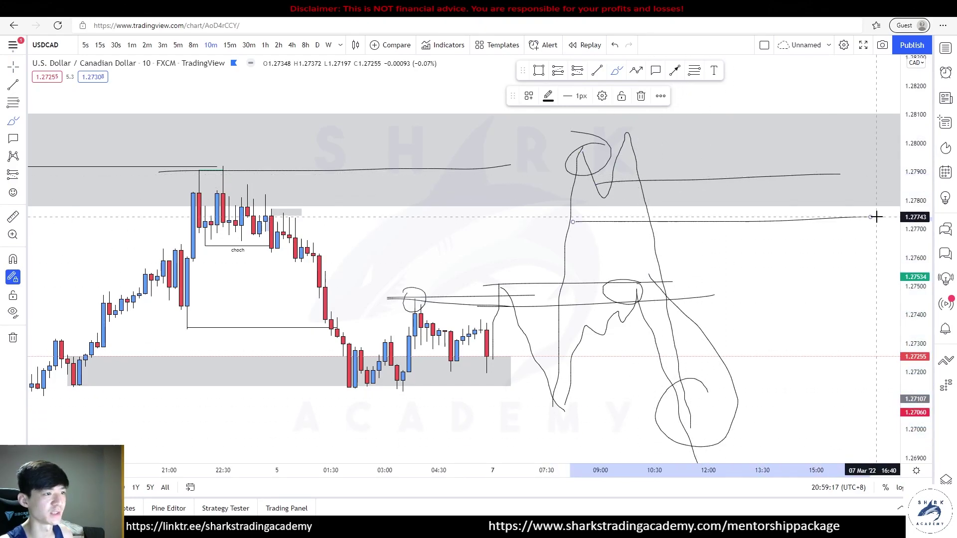
Step: Try brushing the next move from the latest candles at the demand zone, undo the marks, and return to the 15-minute chart
scroll(796, 294, "left", 5)
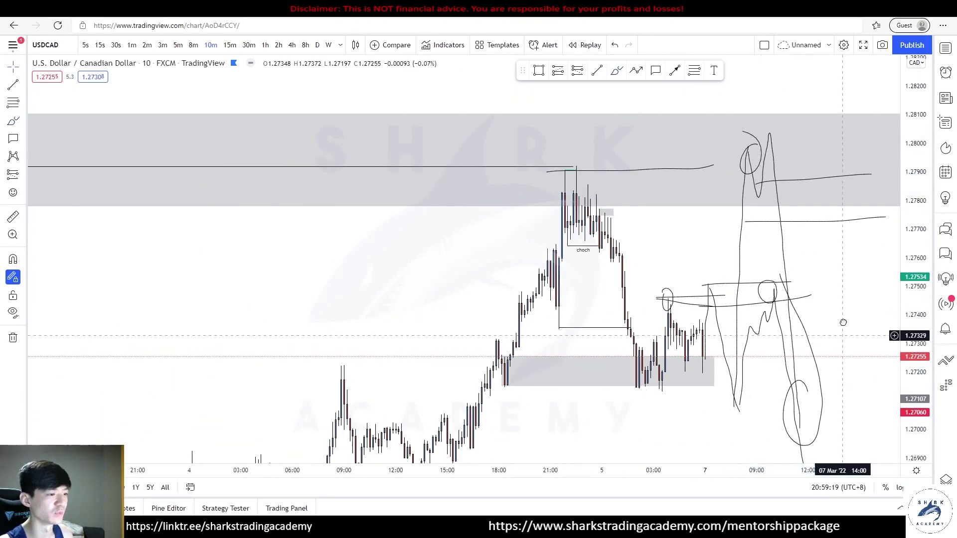
scroll(842, 336, "up", 3)
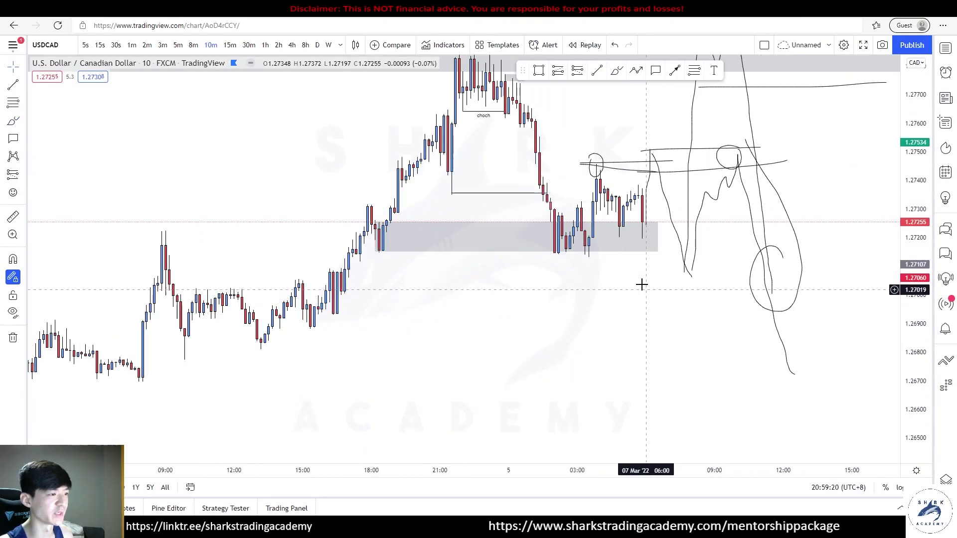
left_click(230, 45)
left_click(617, 70)
mouse_move(507, 227)
left_mouse_down()
mouse_move(584, 231)
mouse_move(609, 205)
mouse_move(664, 361)
left_mouse_up()
key("ctrl+z")
key("ctrl+z")
key("ctrl+z")
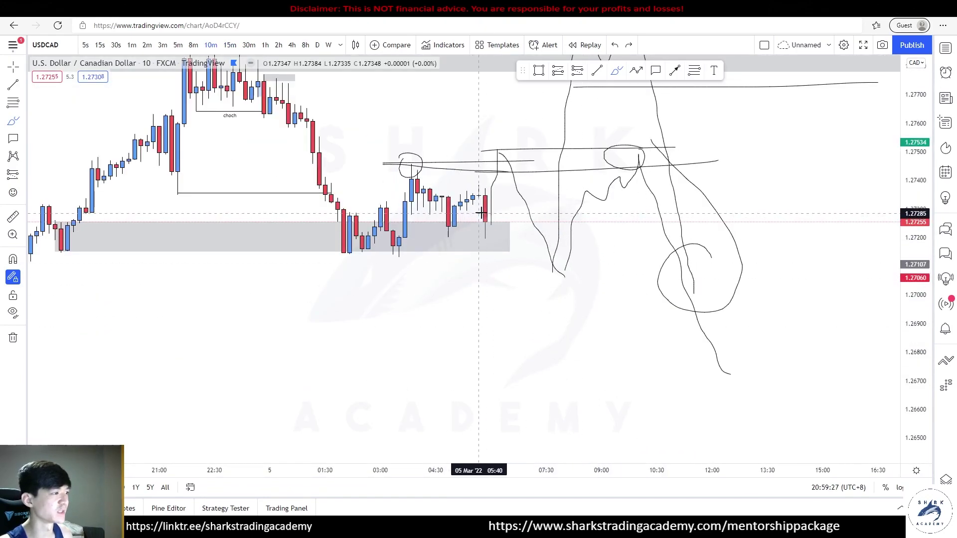
left_click_drag(485, 196, 509, 290)
left_click(230, 45)
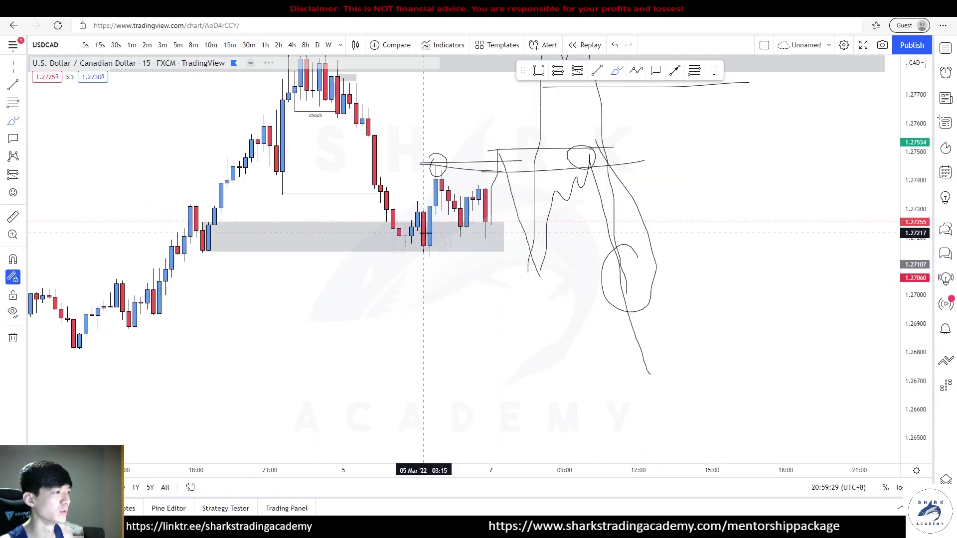
Step: Brush the recent USDCAD swings from the demand zone and sketch a projected decline to about 1.2690
mouse_move(429, 248)
left_mouse_down()
mouse_move(426, 238)
mouse_move(462, 227)
mouse_move(483, 186)
left_mouse_up()
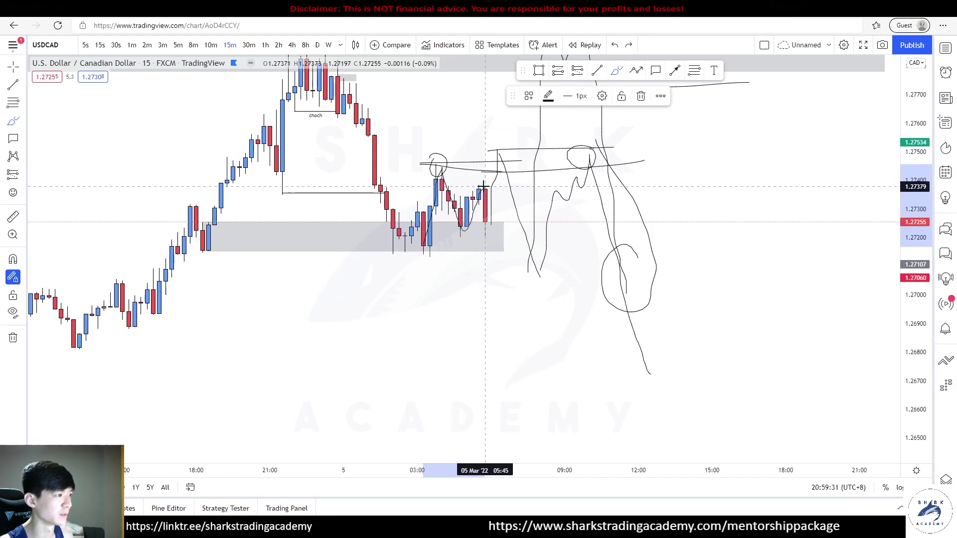
left_click_drag(489, 233, 505, 294)
left_click_drag(476, 205, 552, 204)
mouse_move(475, 186)
left_mouse_down()
mouse_move(565, 186)
mouse_move(598, 324)
left_mouse_up()
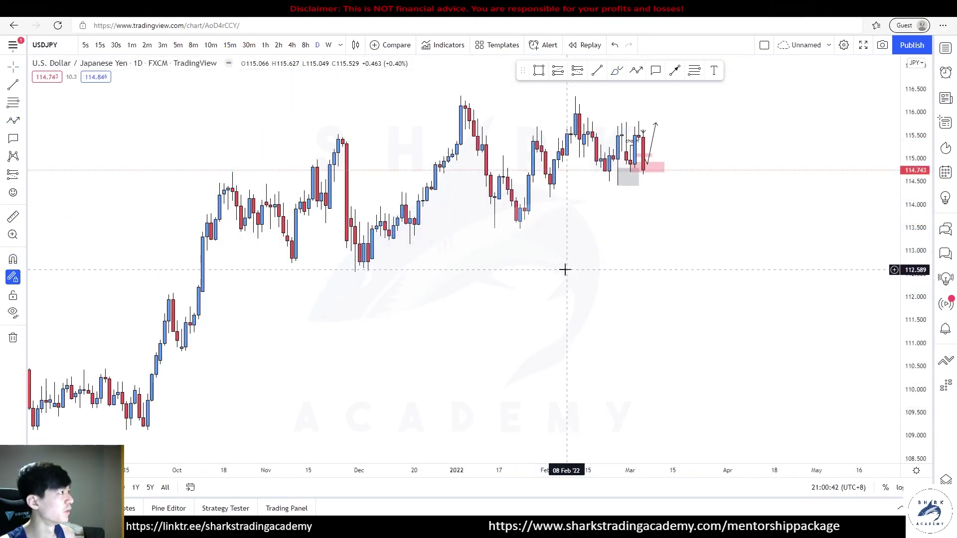
Step: Try to trace the USDJPY daily swings from October 2021 to February 2022 as a path
scroll(800, 341, "up", 3)
scroll(873, 304, "down", 2)
left_click_drag(915, 338, 915, 259)
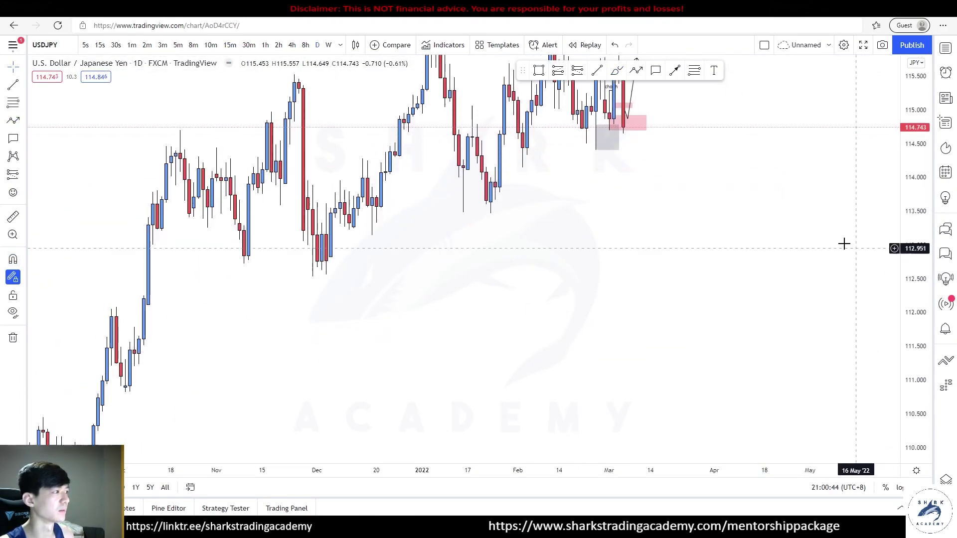
scroll(855, 248, "up", 3)
left_click(618, 71)
scroll(265, 292, "down", 2)
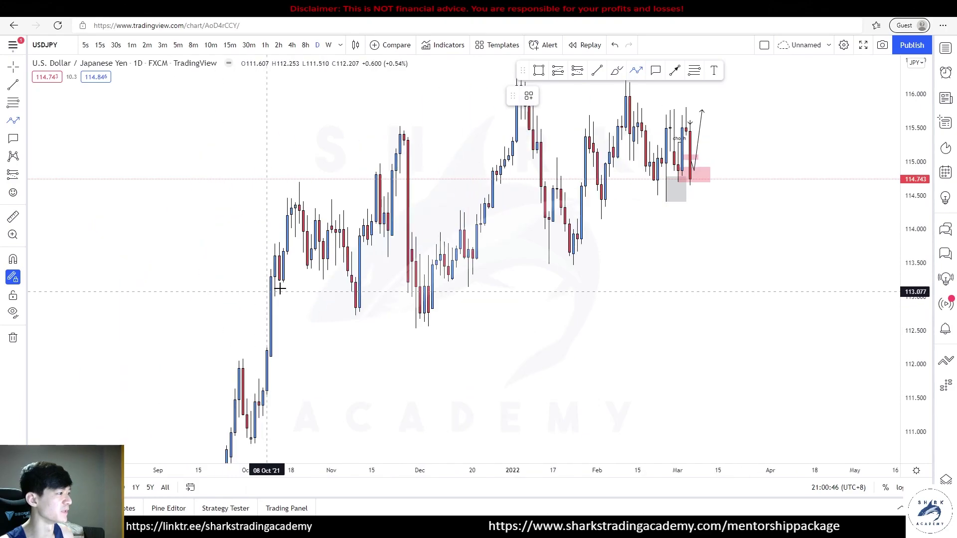
left_click(251, 349)
left_click(363, 136)
left_click(407, 303)
left_click(501, 68)
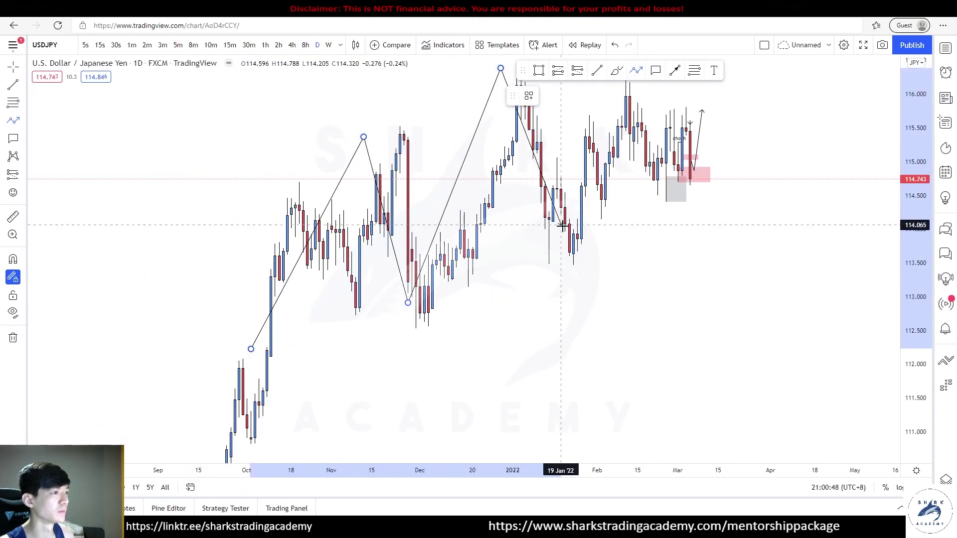
left_click(619, 107)
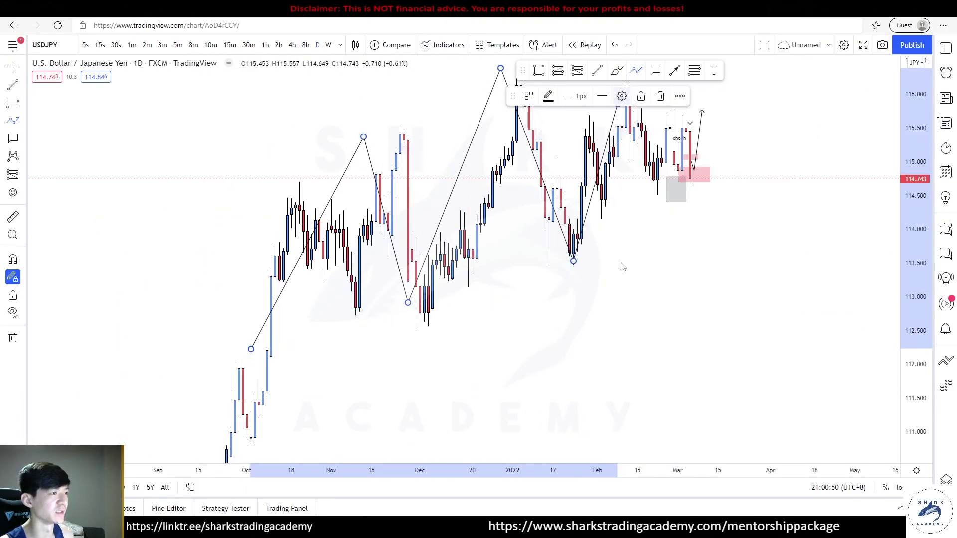
Step: Close the developer tools and delete the traced swing paths from the chart
left_click(597, 178)
key("F12")
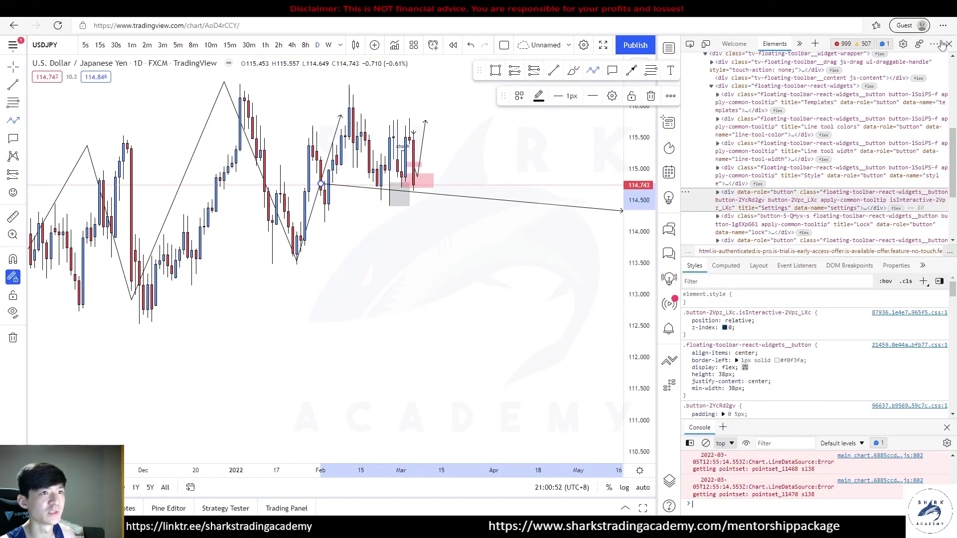
left_click(947, 44)
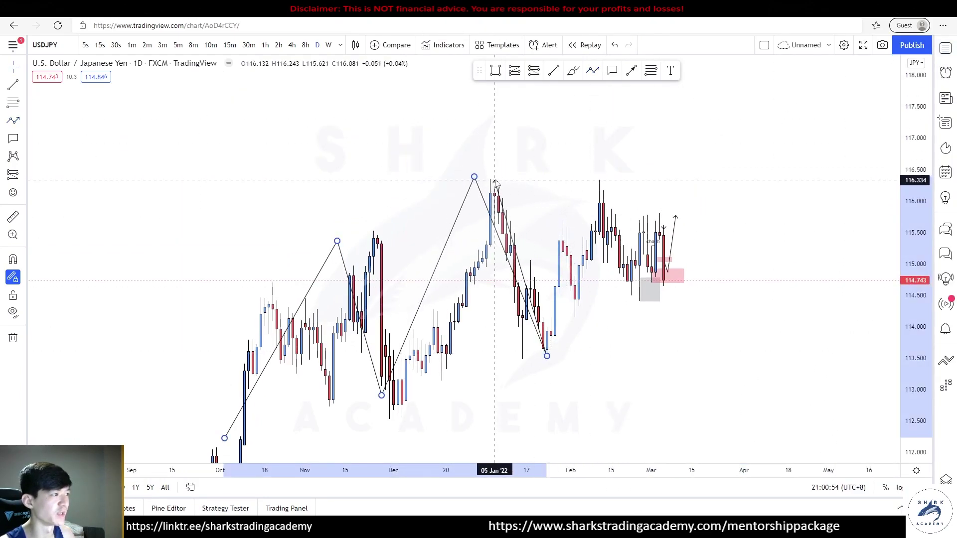
left_click(670, 188)
key("Delete")
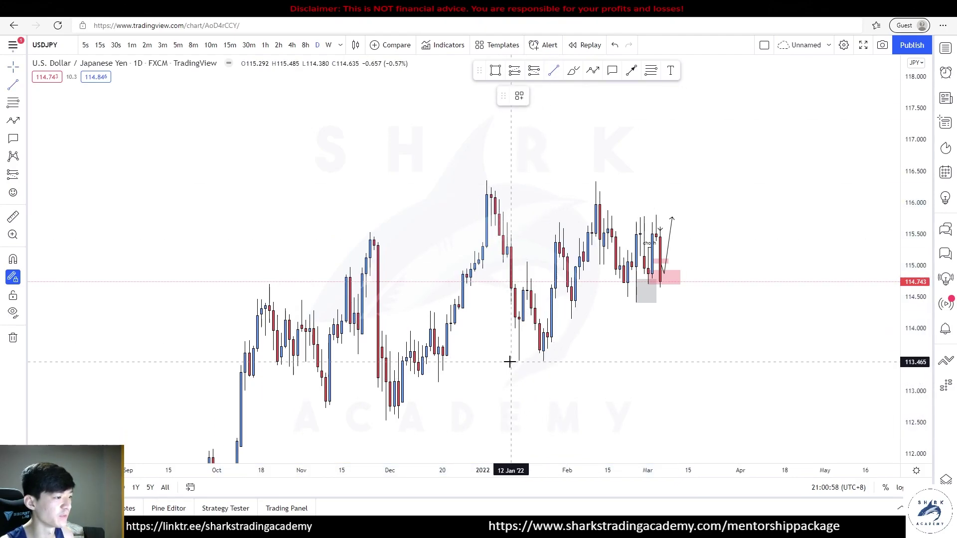
Step: Draw a line under the January lows near 113.47, and brush the rally from December with circles around its high and those lows
left_click_drag(512, 361, 771, 361)
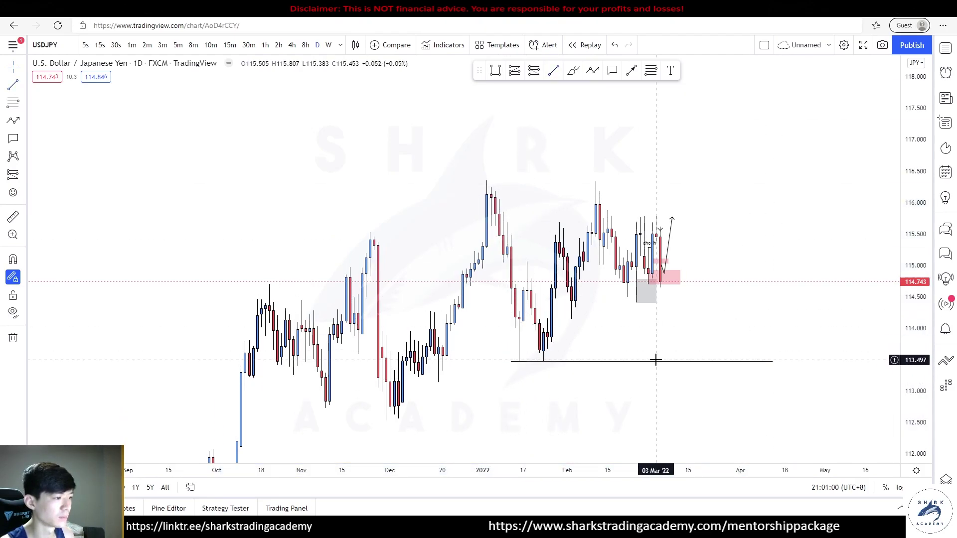
scroll(702, 271, "up", 3)
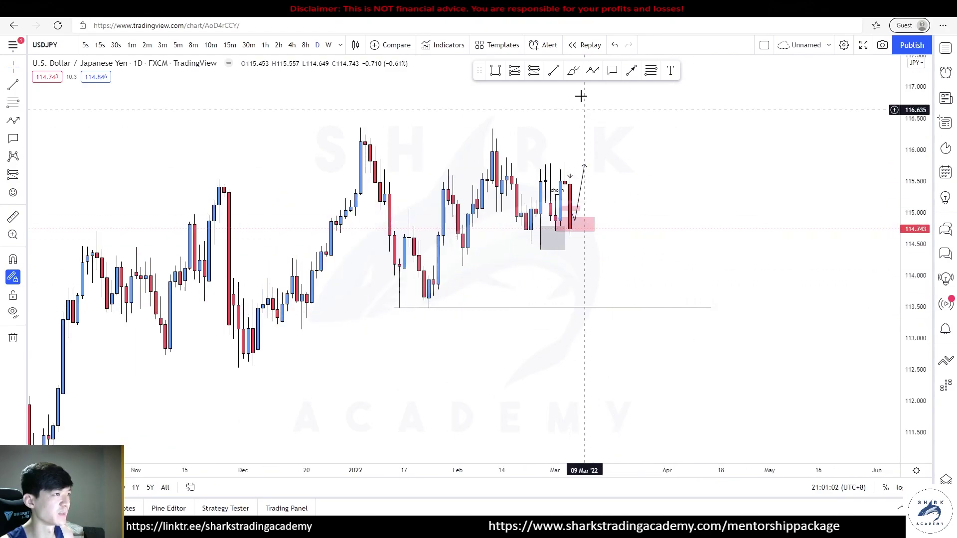
mouse_move(229, 376)
left_mouse_down()
mouse_move(369, 124)
mouse_move(361, 111)
left_mouse_up()
left_click_drag(421, 256, 447, 262)
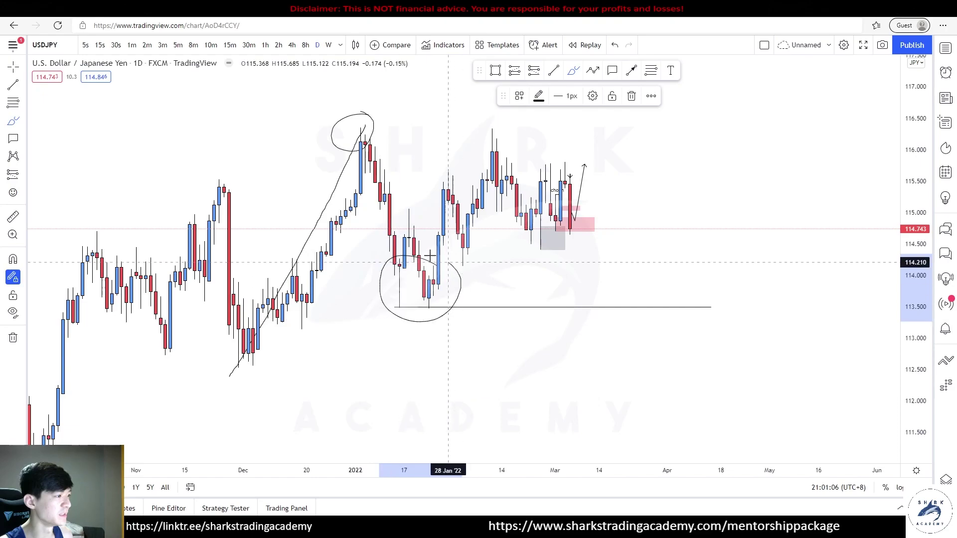
Step: Try brushing a level across the January high and a mark above the latest candles, and undo both
left_click_drag(364, 127, 736, 125)
key("ctrl+z")
mouse_move(568, 151)
left_mouse_down()
mouse_move(506, 154)
mouse_move(573, 150)
left_mouse_up()
key("ctrl+z")
Step: Sketch a decline from the latest highs to about 113.1, and brush the December base levels near 113.0 and 112.6
mouse_move(577, 218)
left_mouse_down()
mouse_move(597, 217)
mouse_move(634, 330)
left_mouse_up()
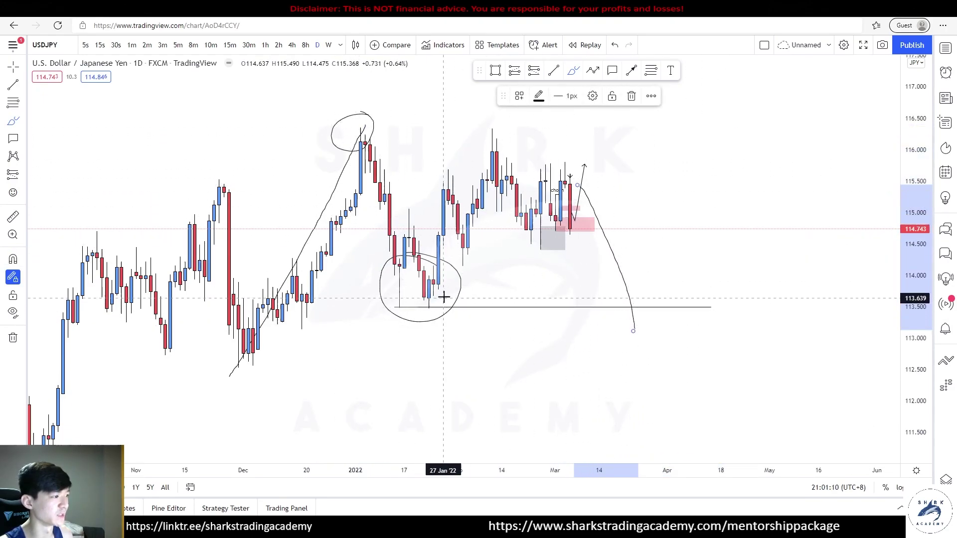
left_click_drag(439, 285, 450, 283)
left_click_drag(252, 340, 745, 331)
left_click_drag(252, 361, 676, 365)
mouse_move(572, 183)
left_mouse_down()
mouse_move(623, 314)
mouse_move(618, 292)
left_mouse_up()
Step: Sketch a rebound from the projected low, circle the retest near 113.2, and project a rally to about 116.2
left_click_drag(364, 300, 643, 300)
key("ctrl+z")
mouse_move(638, 335)
left_mouse_down()
mouse_move(673, 344)
mouse_move(682, 273)
left_mouse_up()
mouse_move(622, 303)
left_mouse_down()
mouse_move(692, 298)
mouse_move(715, 325)
left_mouse_up()
mouse_move(670, 325)
left_mouse_down()
mouse_move(745, 325)
mouse_move(766, 139)
left_mouse_up()
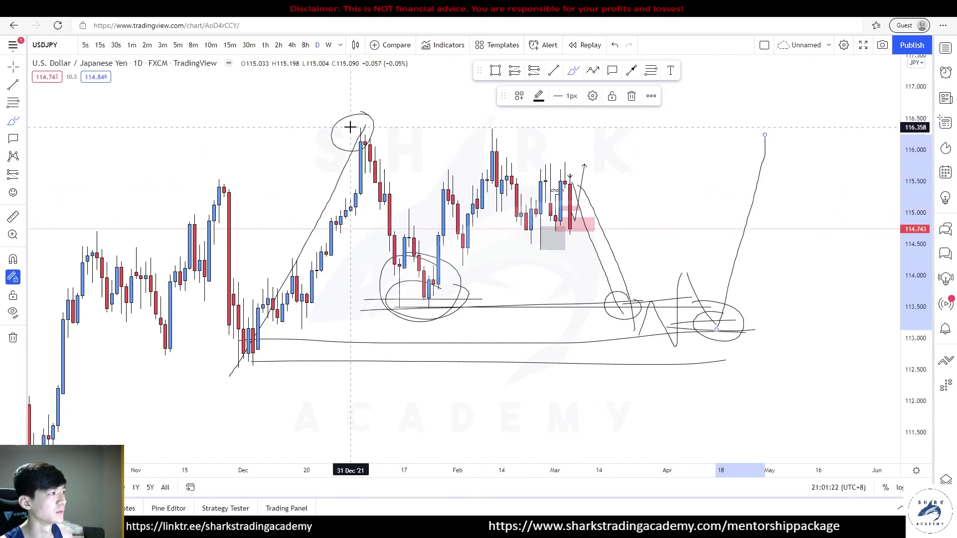
Step: Try brushing a level from the January high over to the projected rally, and undo the marks
left_click_drag(358, 127, 831, 141)
key("ctrl+z")
left_click_drag(330, 125, 807, 141)
key("ctrl+z")
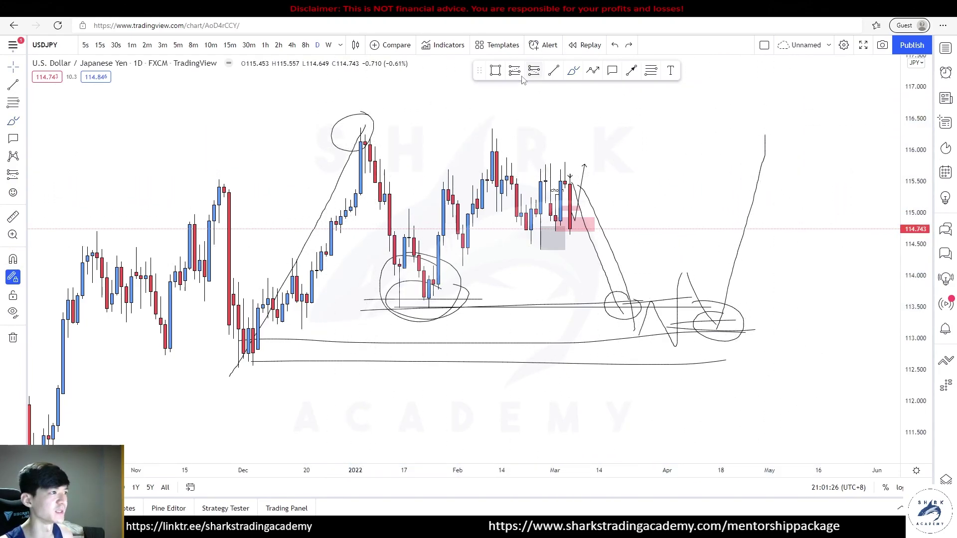
Step: Mark thin rectangles along the highs near 116.39 and at 115.740–115.803, and apply the saved green style to both
left_click_drag(501, 164, 848, 164)
left_click_drag(356, 128, 876, 128)
right_click(876, 129)
mouse_move(909, 142)
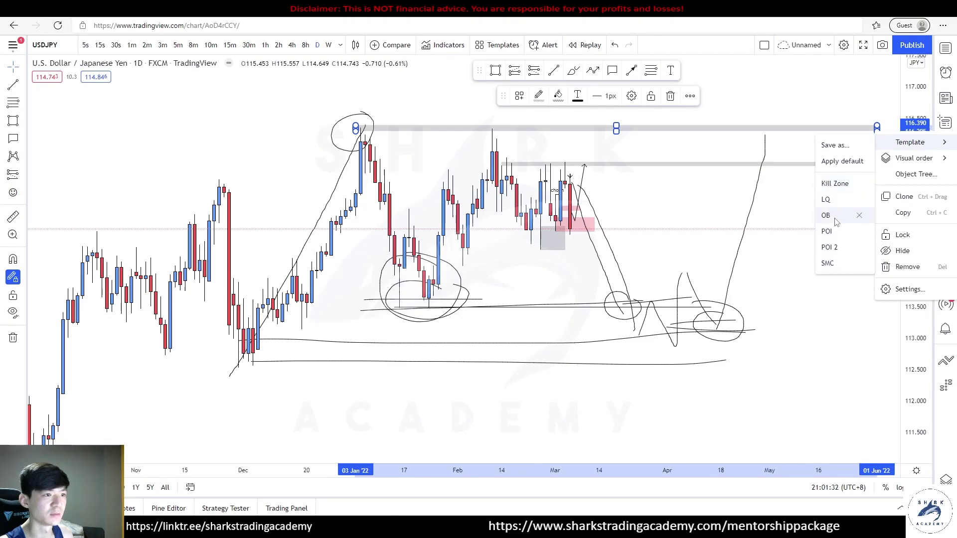
left_click(826, 215)
right_click(735, 165)
mouse_move(797, 177)
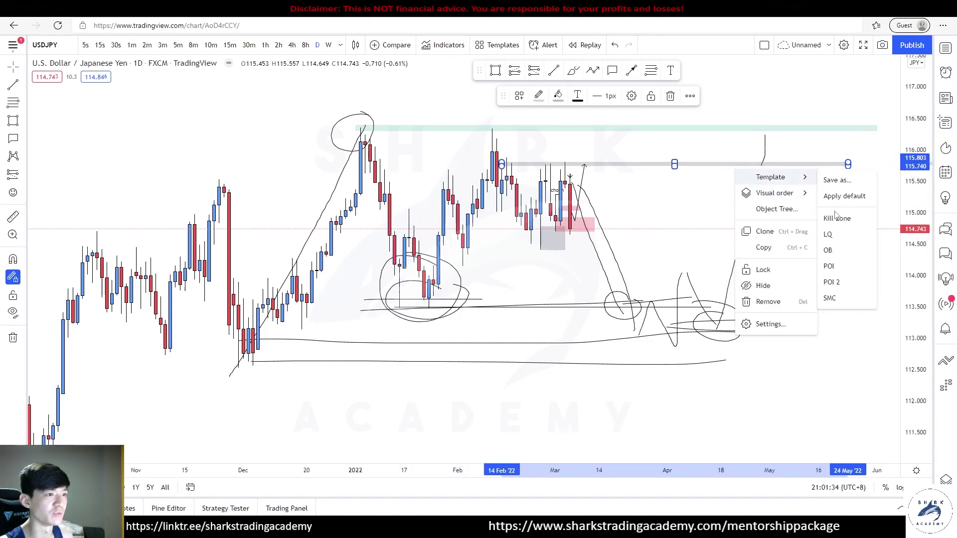
left_click(838, 248)
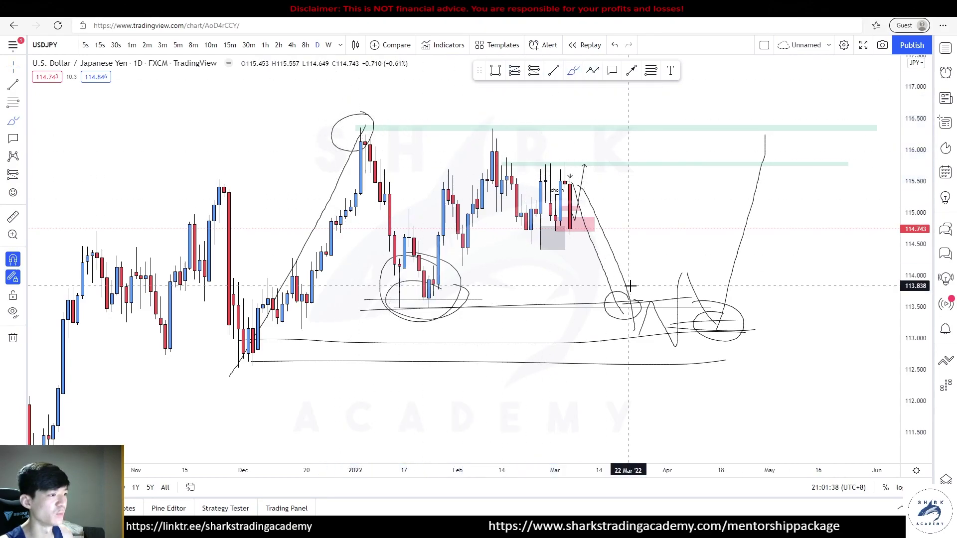
Step: Circle the January lows again, extend their level near 113.5 into April, and brush the December level near 113.0
mouse_move(423, 293)
left_mouse_down()
mouse_move(386, 283)
mouse_move(736, 298)
left_mouse_up()
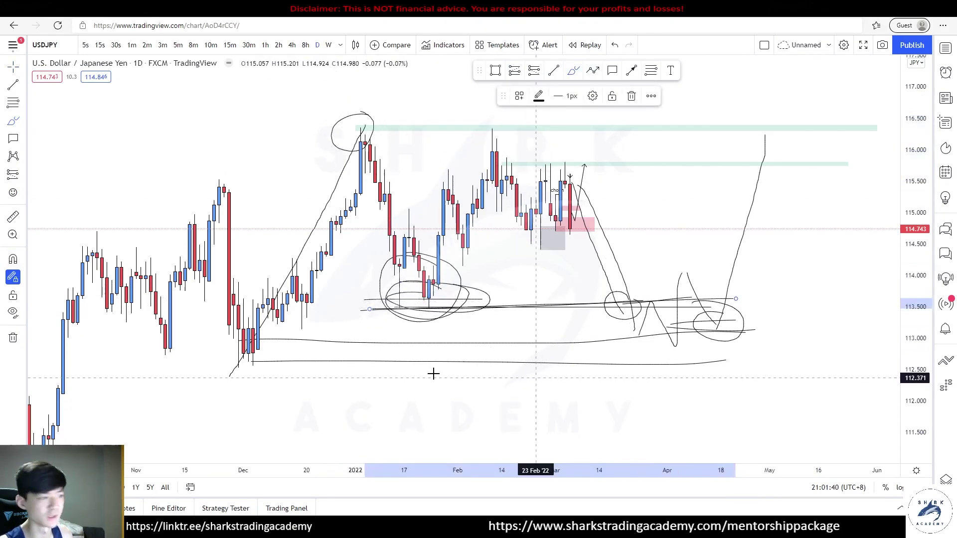
mouse_move(239, 331)
left_mouse_down()
mouse_move(229, 338)
mouse_move(298, 340)
left_mouse_up()
key("ctrl+z")
Step: Try brushing marks below the December lows and around the projected rebound, and undo them
left_click_drag(216, 376, 367, 374)
key("ctrl+z")
mouse_move(710, 276)
left_mouse_down()
mouse_move(653, 263)
mouse_move(664, 272)
left_mouse_up()
key("ctrl+z")
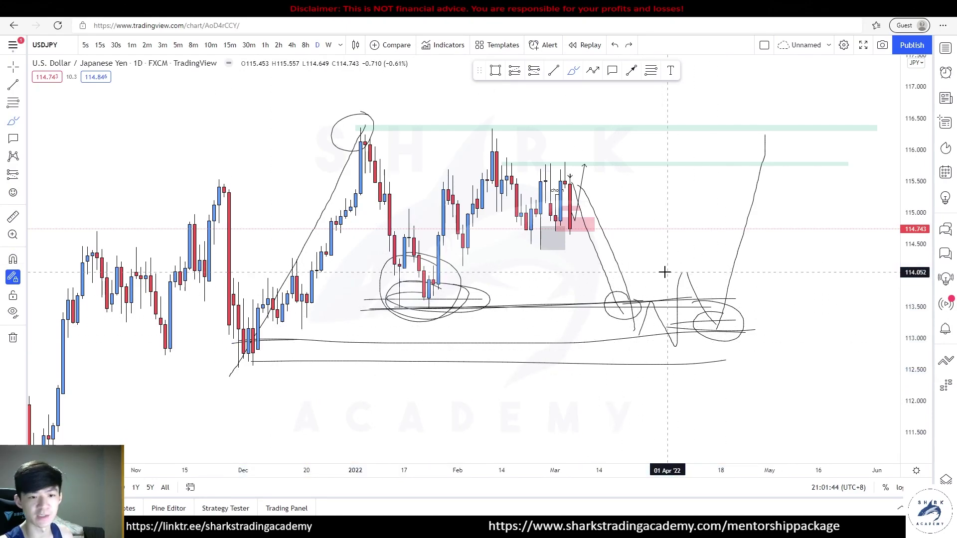
Step: Brush levels near 113.4 and 113.2 at the projected low, retrace the rally to about 116.1, and circle the February–March highs
left_click_drag(671, 312, 760, 312)
left_click_drag(676, 327, 735, 328)
mouse_move(706, 294)
left_mouse_down()
mouse_move(692, 302)
mouse_move(779, 142)
left_mouse_up()
mouse_move(573, 161)
left_mouse_down()
mouse_move(524, 149)
mouse_move(528, 134)
left_mouse_up()
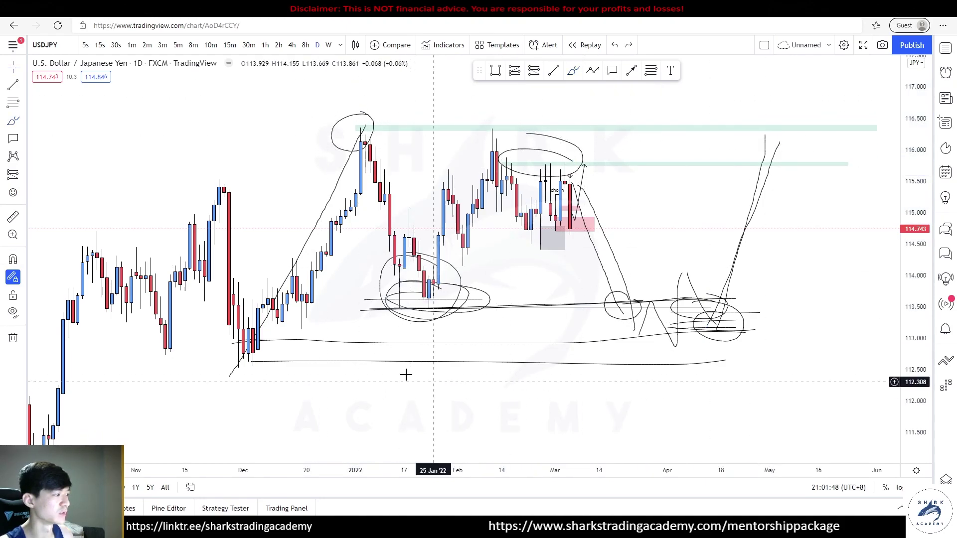
Step: Start a bar replay from 9 December 2021 and examine the December base on the 8-hour timeframe
left_click_drag(362, 382, 554, 300)
left_click(584, 45)
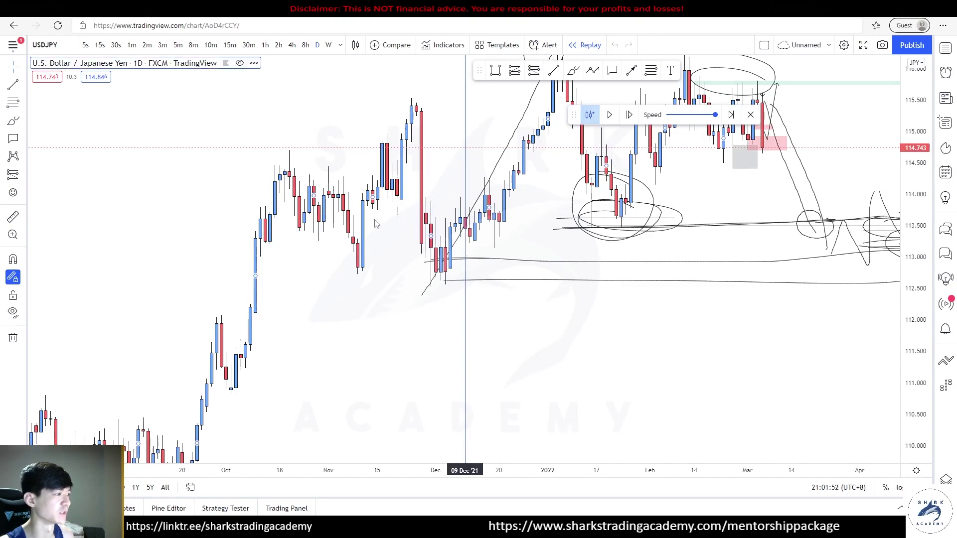
left_click(463, 249)
left_click(305, 45)
scroll(698, 292, "down", 5)
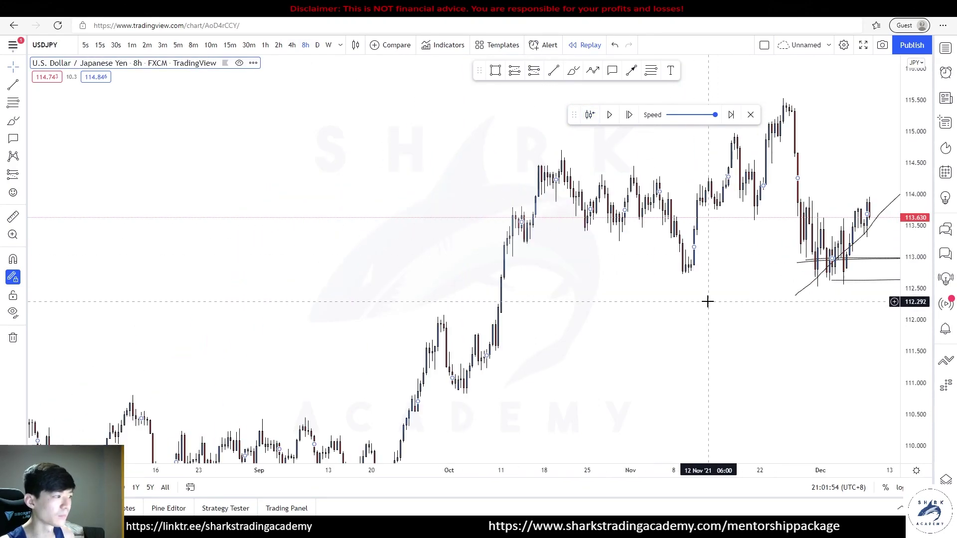
scroll(823, 349, "up", 4)
left_click_drag(920, 374, 916, 82)
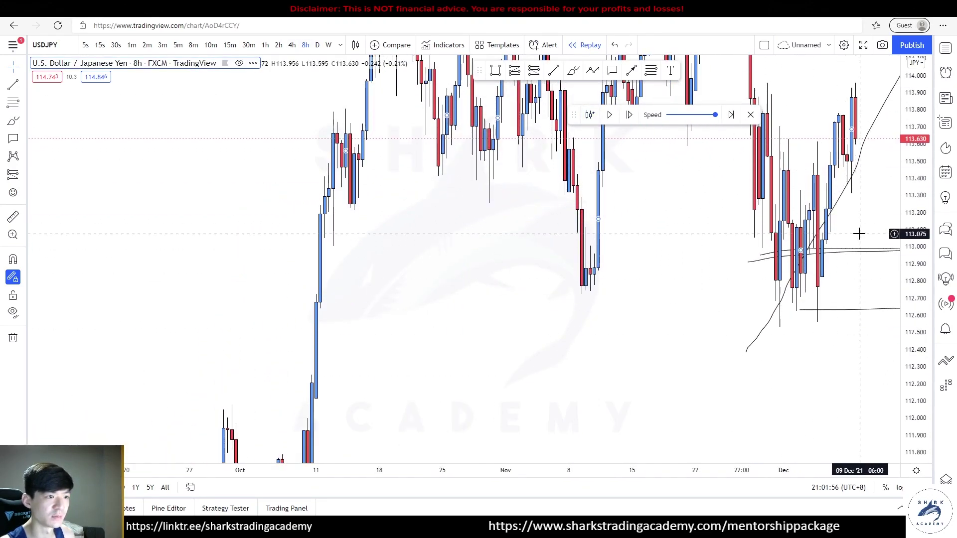
left_click_drag(860, 233, 455, 252)
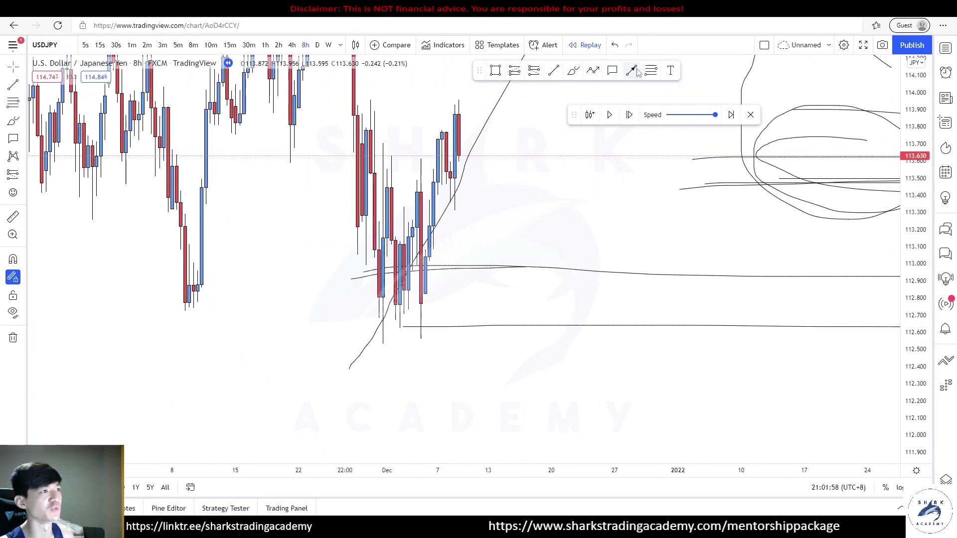
left_click_drag(425, 249, 608, 293)
key("Escape")
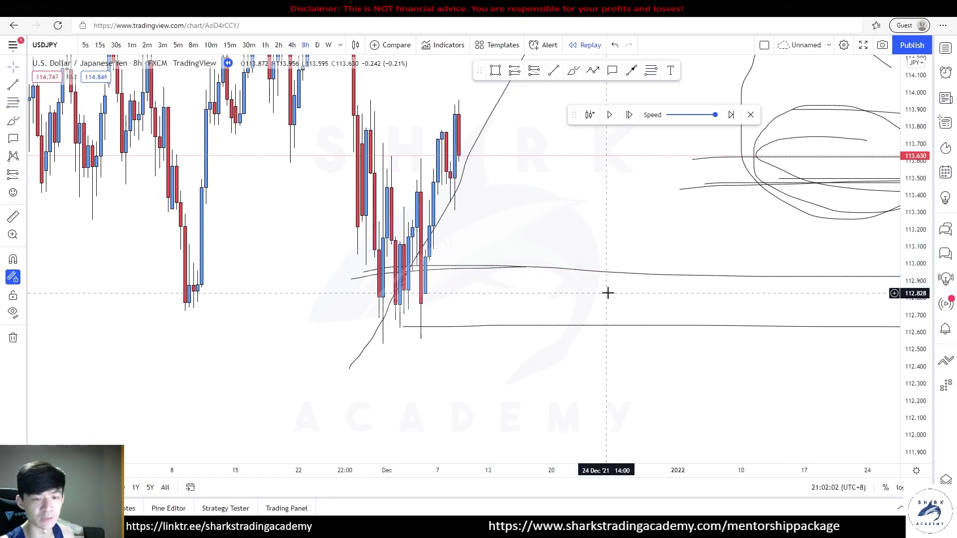
Step: Switch to the 4-hour timeframe and mark a grey demand zone from 112.863 down to about 112.57 at the December low
left_click(292, 45)
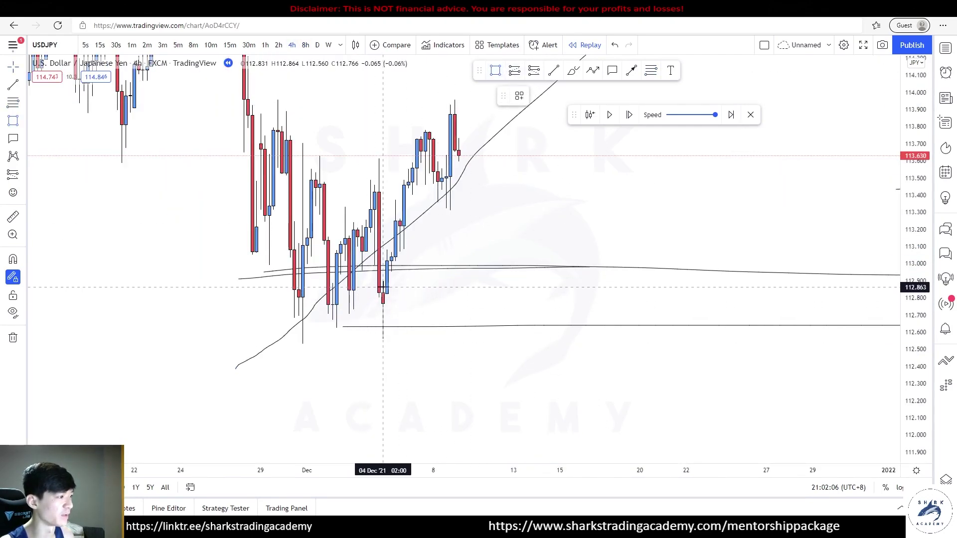
left_click_drag(383, 288, 459, 334)
right_click(461, 337)
mouse_move(490, 347)
left_click(562, 421)
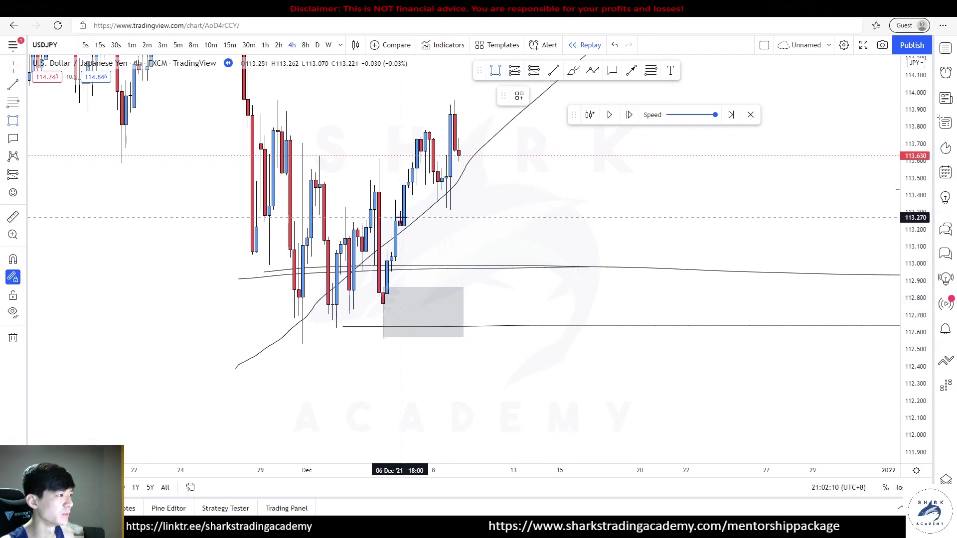
Step: Mark a second demand zone at 113.073–113.270 from 6 December 2021, and extend both zones forward past April 2022
left_click_drag(401, 218, 459, 256)
scroll(500, 246, "down", 3)
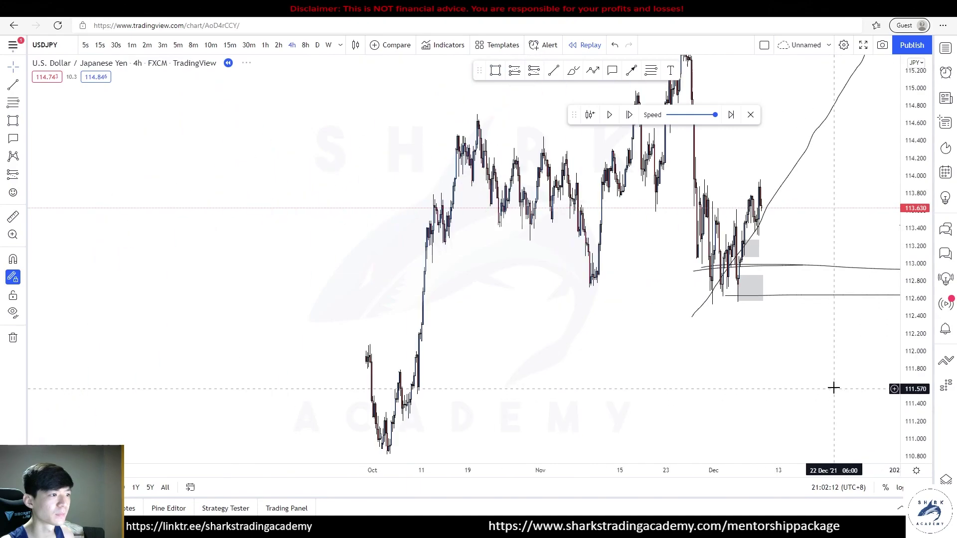
left_click_drag(843, 389, 110, 384)
scroll(280, 286, "down", 5)
left_click_drag(390, 283, 911, 292)
left_click(517, 319)
left_click_drag(400, 243, 897, 243)
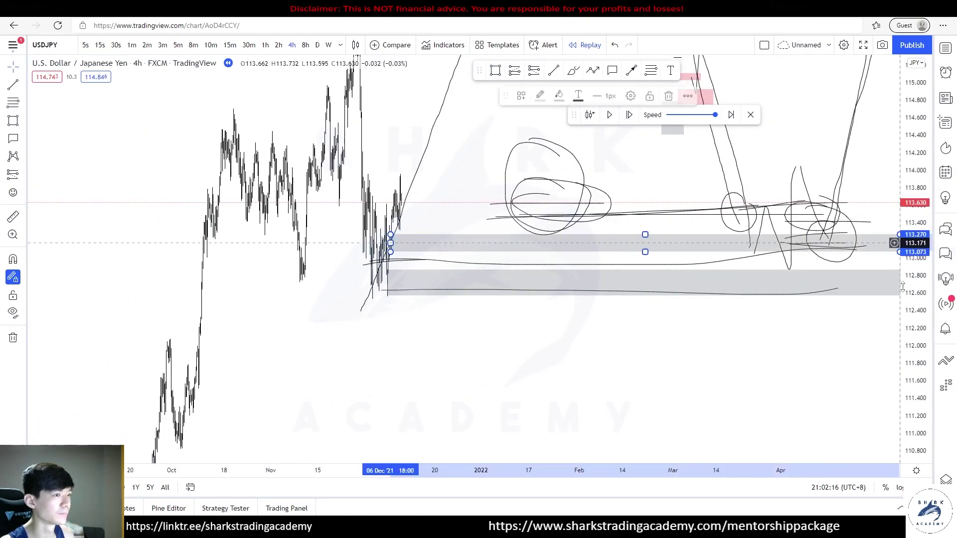
Step: Exit the bar replay and frame the projected decline against the two demand zones on the 4-hour chart
left_click(750, 114)
left_click(564, 305)
double_click(912, 256)
scroll(800, 333, "up", 8)
left_click_drag(713, 326, 371, 321)
scroll(597, 348, "down", 4)
left_click_drag(742, 292, 600, 299)
left_click_drag(913, 351, 913, 259)
left_click_drag(470, 443, 485, 347)
left_click_drag(540, 306, 581, 310)
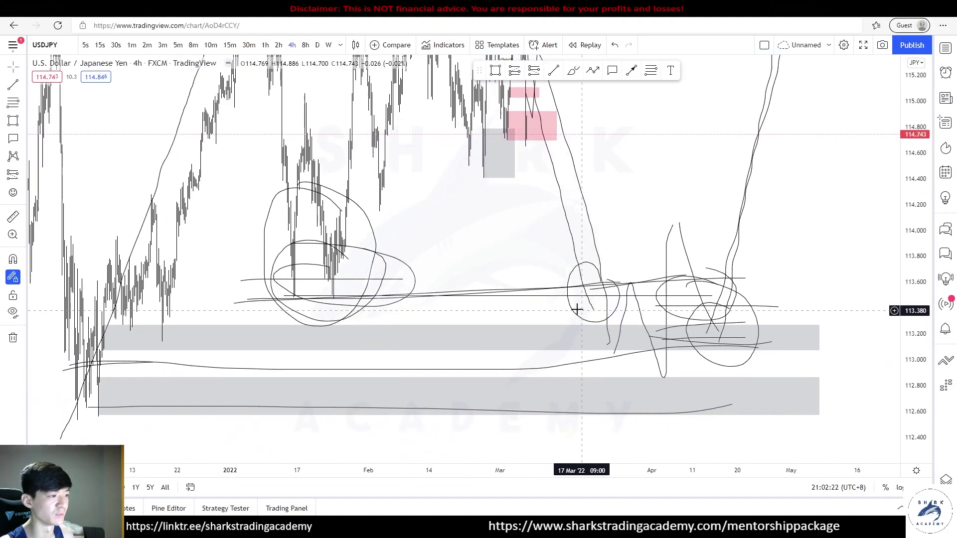
Step: Brush a drop to about 113.27, circle the January lows with a level near 113.55, and mark over the projected sweep and reaction
scroll(653, 303, "up", 4)
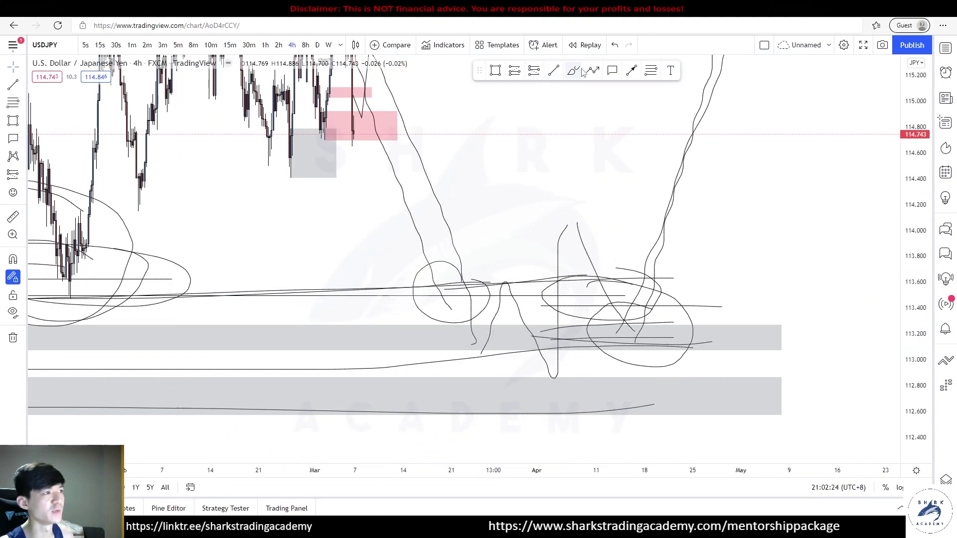
scroll(457, 250, "down", 3)
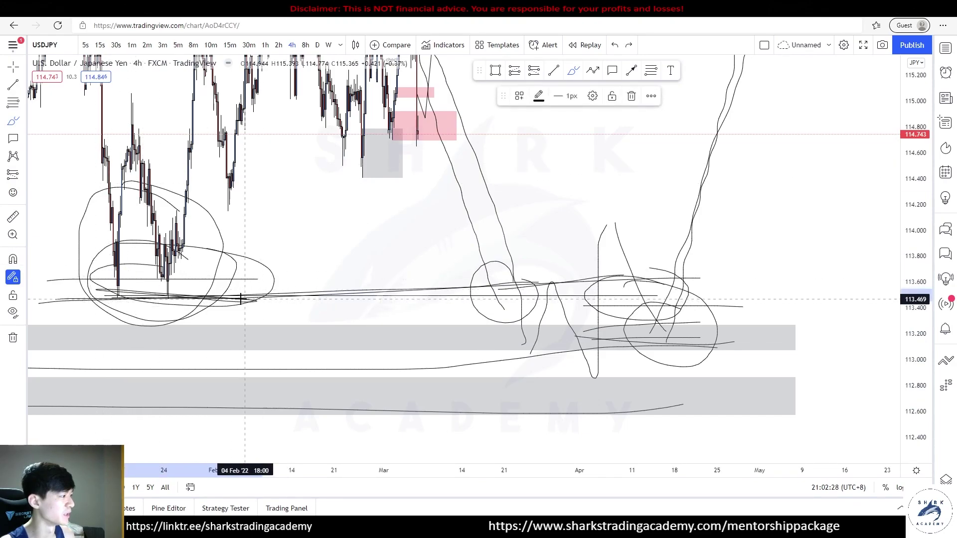
left_click(482, 145)
left_click_drag(132, 270, 87, 262)
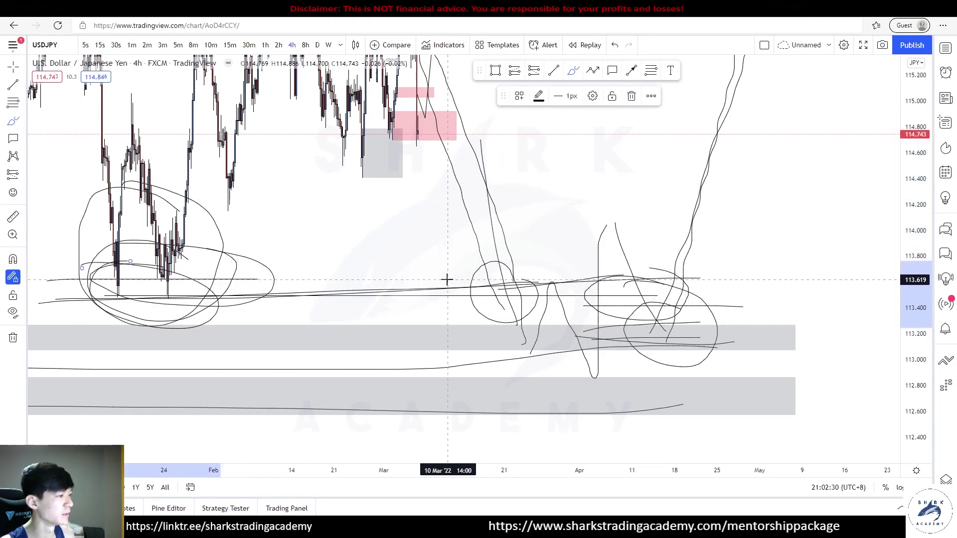
left_click_drag(104, 292, 539, 289)
mouse_move(486, 267)
left_mouse_down()
mouse_move(544, 306)
mouse_move(566, 337)
mouse_move(594, 266)
left_mouse_up()
mouse_move(614, 324)
left_mouse_down()
mouse_move(626, 241)
mouse_move(658, 387)
mouse_move(704, 291)
left_mouse_up()
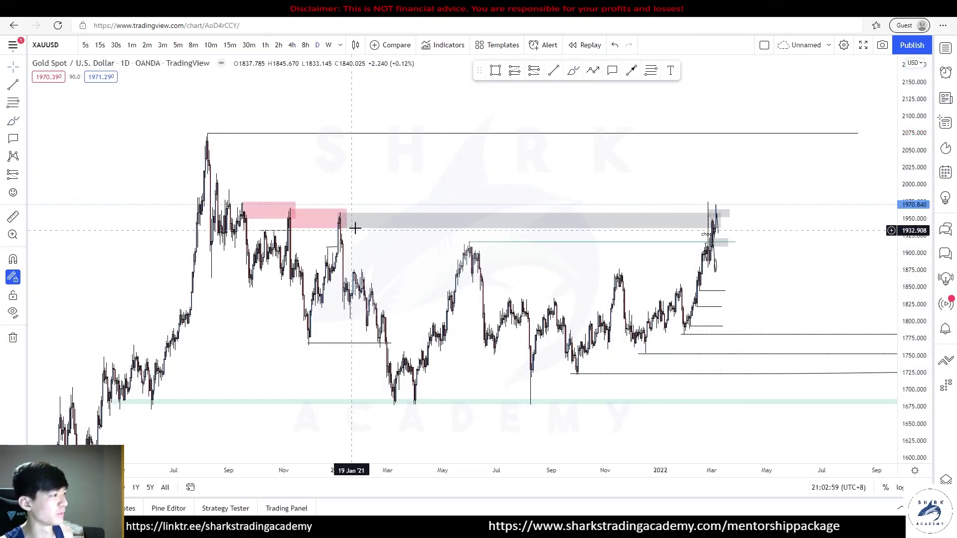
Step: Draw horizontal levels from the 2 September 2020 high near 1993.7 and the August 2020 lower high near 2016 on the daily gold chart
left_click_drag(359, 185, 423, 189)
scroll(813, 245, "up", 3)
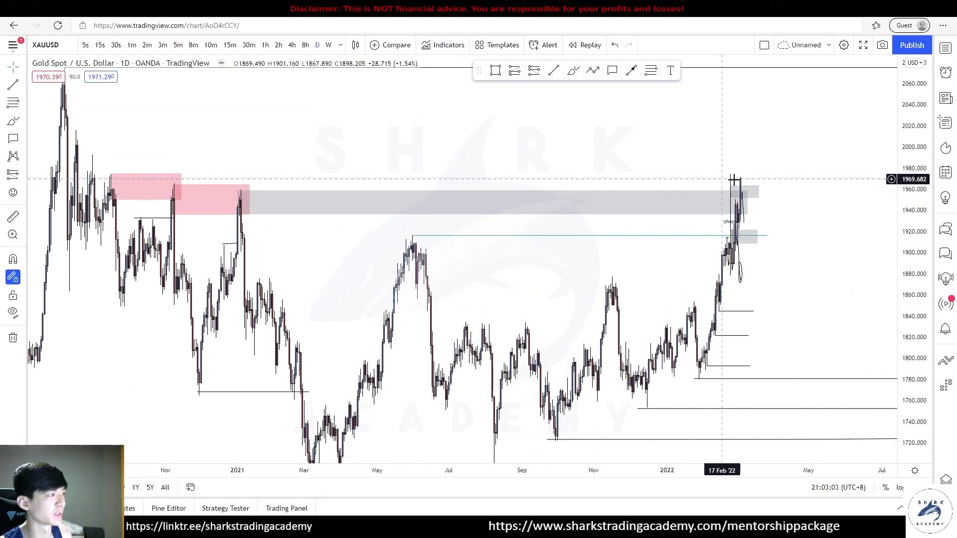
left_click_drag(300, 115, 467, 184)
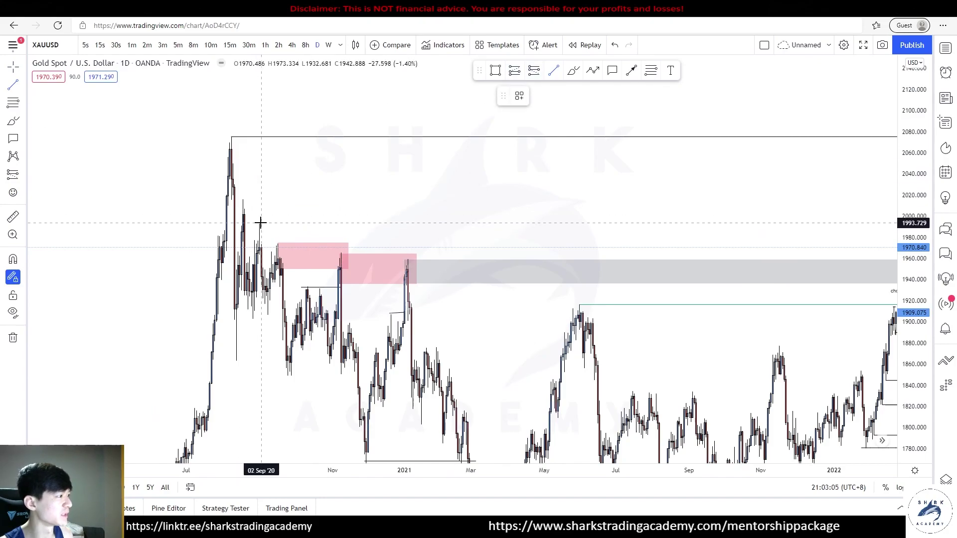
left_click_drag(259, 223, 854, 222)
left_click(815, 216, "shift")
key("Escape")
scroll(747, 212, "down", 3)
Step: Mark a grey supply zone from about 2050 down to 2021 at the 7 August 2020 peak and extend it forward through 2021
scroll(720, 312, "up", 5)
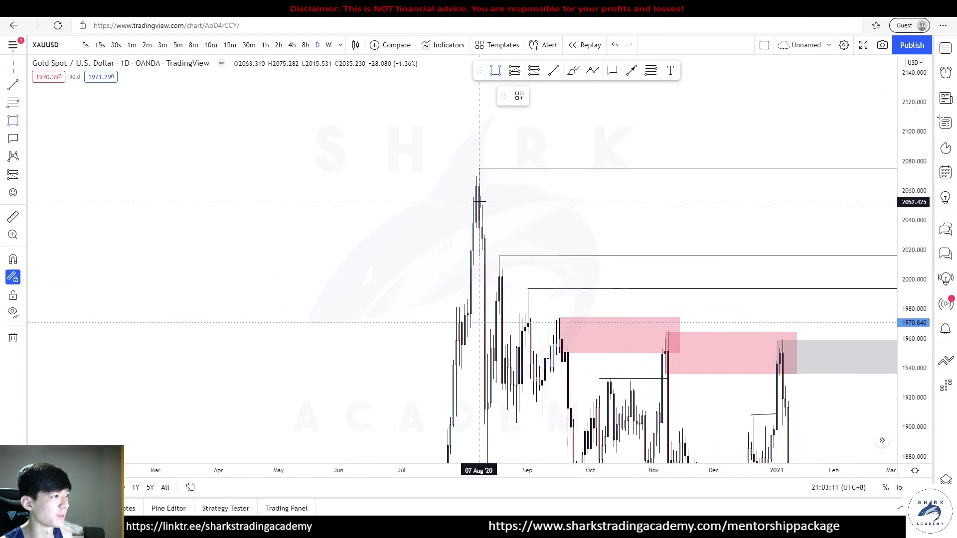
left_click(481, 203)
left_click(549, 242)
scroll(855, 259, "down", 4)
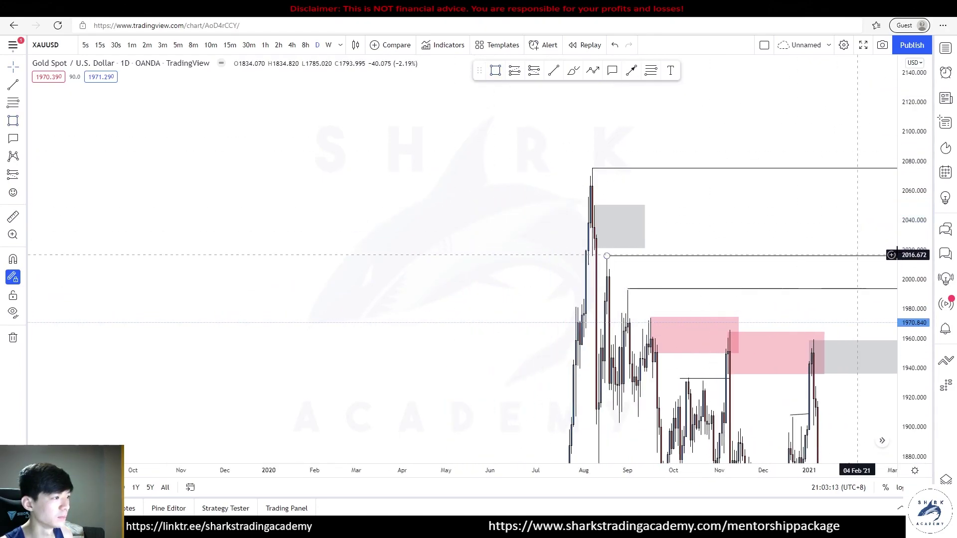
left_click_drag(882, 301, 245, 176)
left_click_drag(160, 190, 860, 189)
left_click(286, 152)
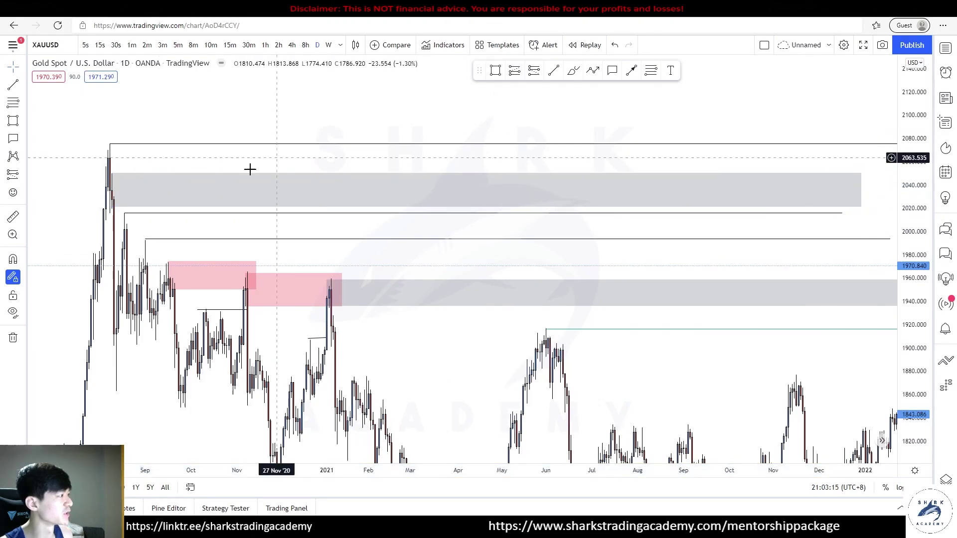
Step: Extend the August 2020 supply zone and the levels near 2016 and 1993.7 forward past March 2022
scroll(604, 165, "down", 5)
left_click_drag(805, 146, 374, 137)
left_click_drag(442, 183, 798, 183)
left_click_drag(580, 287, 758, 264)
scroll(765, 261, "up", 2)
left_click(696, 214, "shift")
left_click_drag(586, 211, 798, 214)
left_click(749, 231)
left_click_drag(742, 199, 733, 197)
scroll(846, 209, "up", 3)
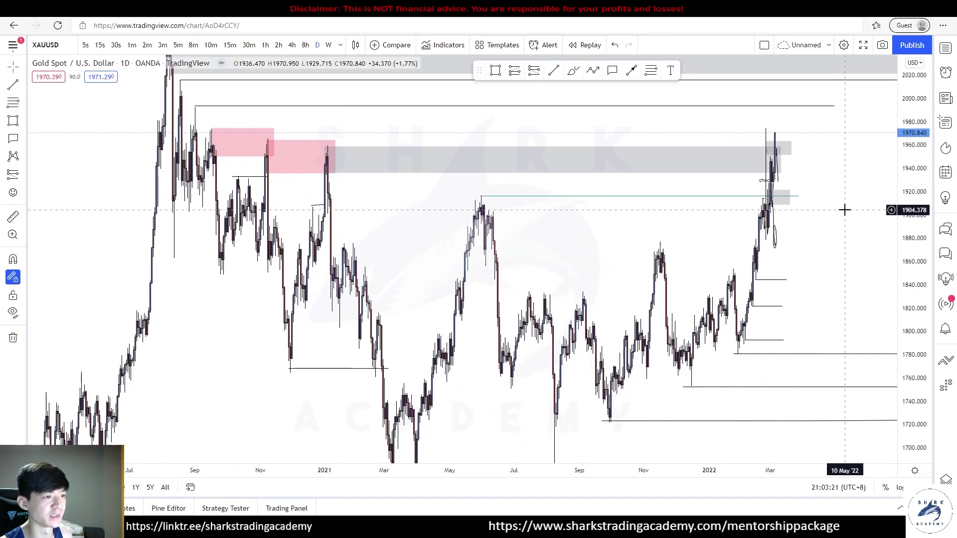
Step: Switch to the 4-hour timeframe and raise the 24 February supply zone's upper edge to the wick high near 1974
left_click_drag(775, 239, 777, 278)
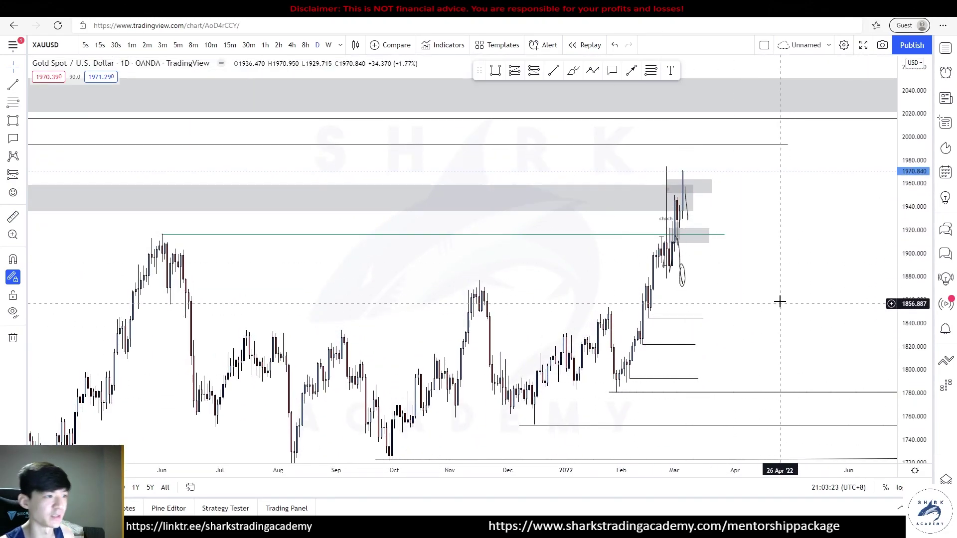
scroll(809, 265, "up", 1)
scroll(812, 256, "down", 1)
left_click_drag(760, 216, 725, 277)
scroll(726, 278, "down", 3)
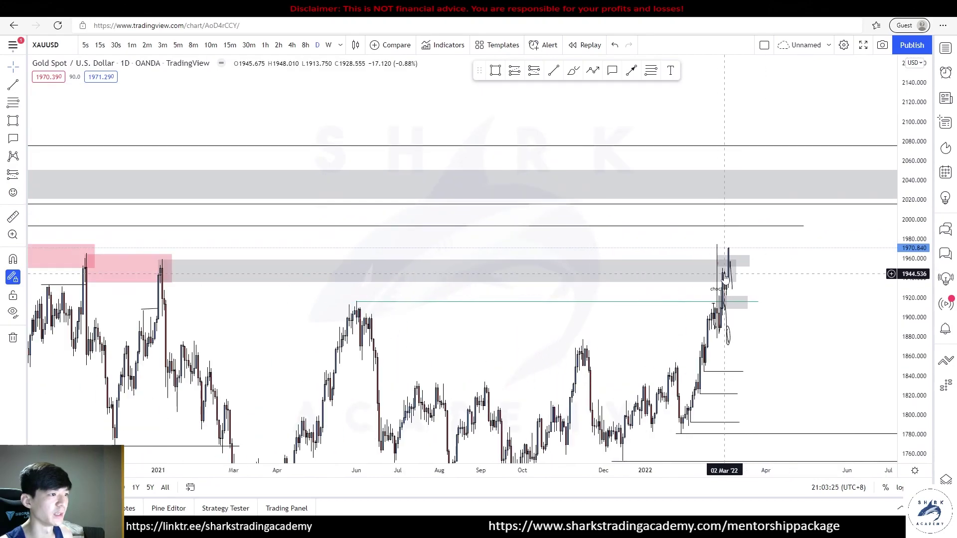
scroll(815, 305, "up", 4)
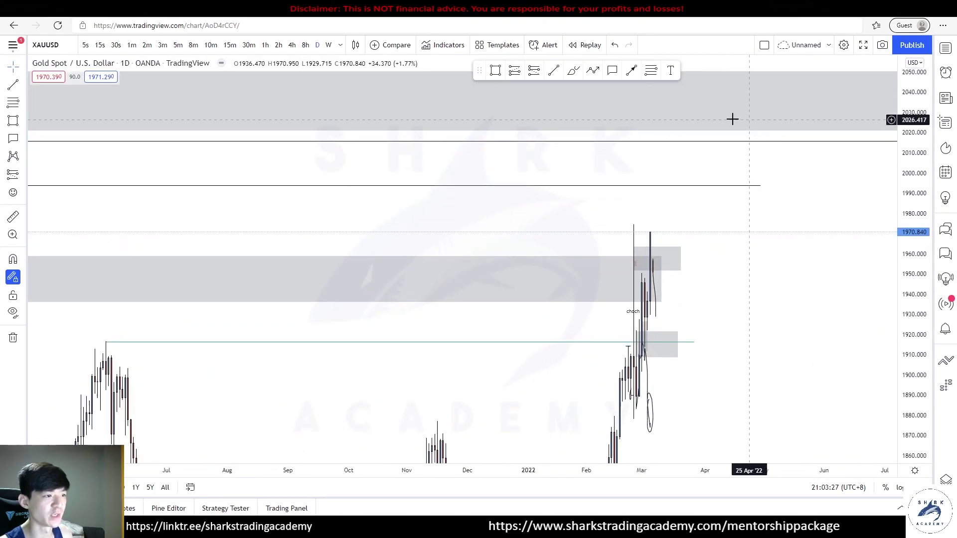
left_click(292, 46)
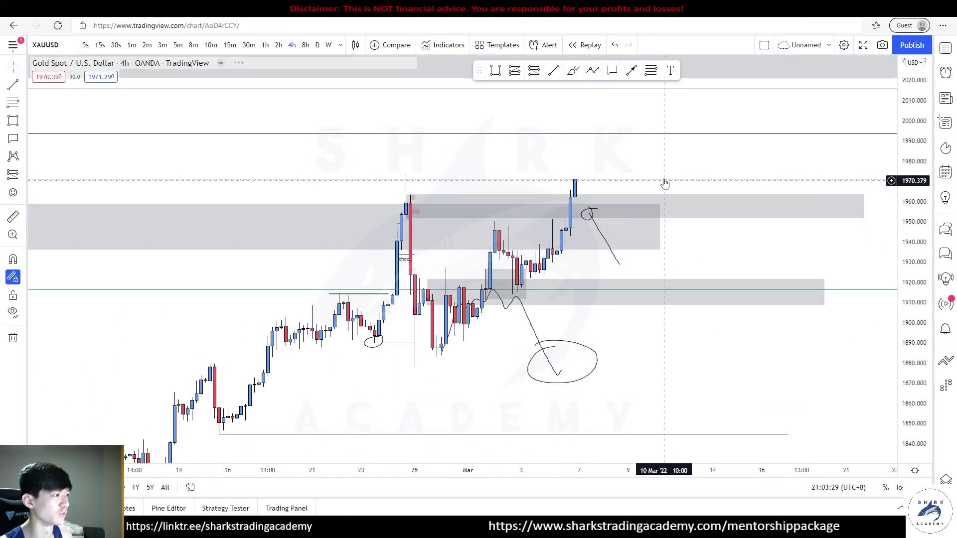
left_click(411, 197)
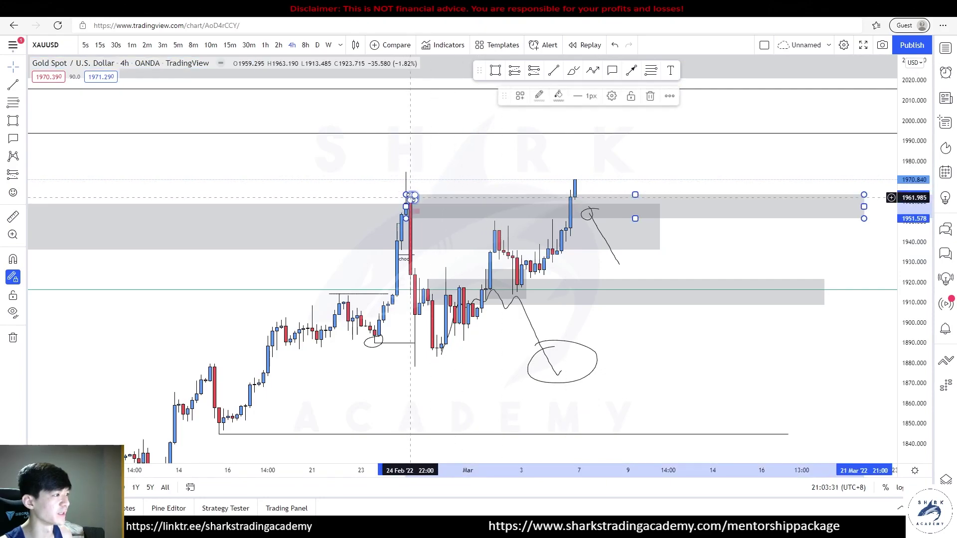
left_click_drag(406, 194, 405, 172)
left_click(417, 158)
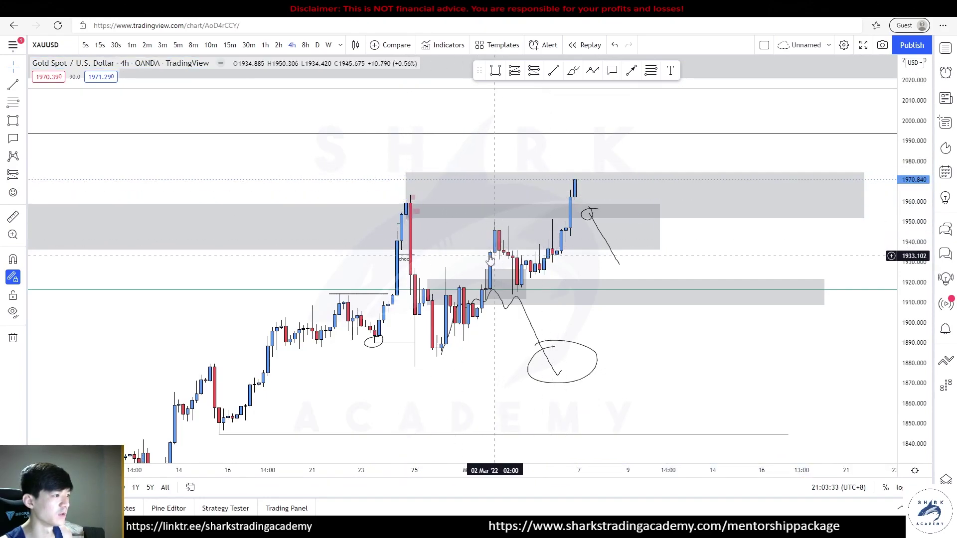
Step: Trace the swings from the 24 February high through about 1878, 1949 and 1915 up to 1985, and brush a level near 1925
scroll(514, 234, "up", 1)
left_click(356, 178)
left_click(390, 367)
left_click(459, 224)
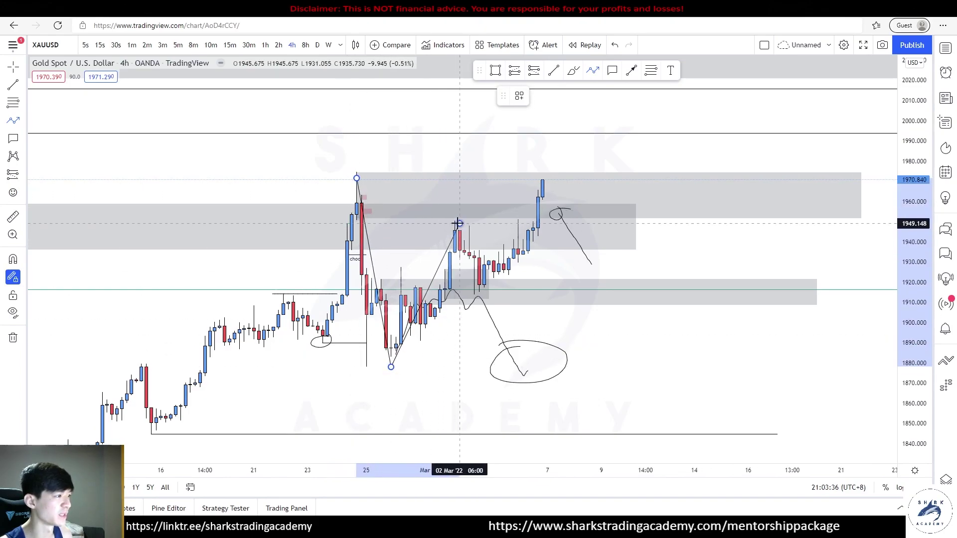
left_click(475, 295)
double_click(557, 152)
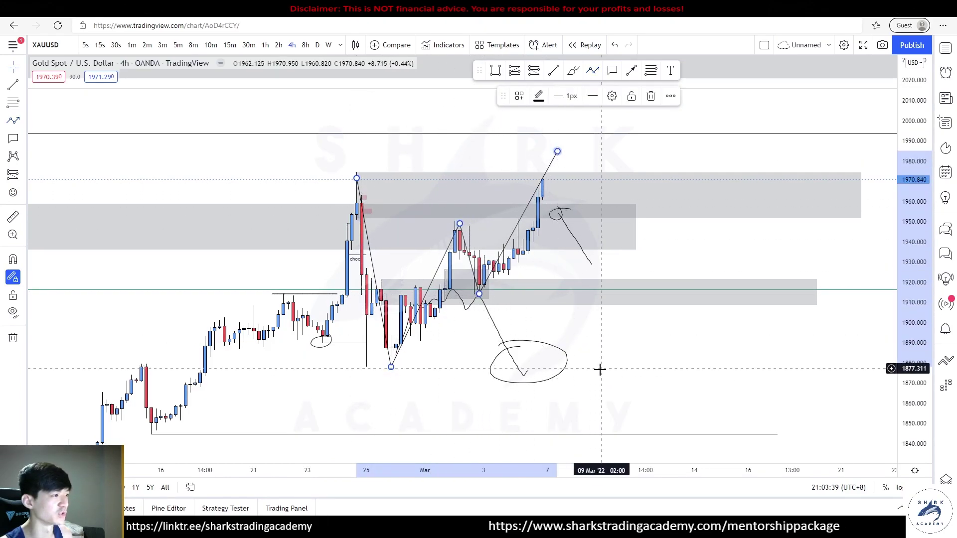
left_click(600, 367)
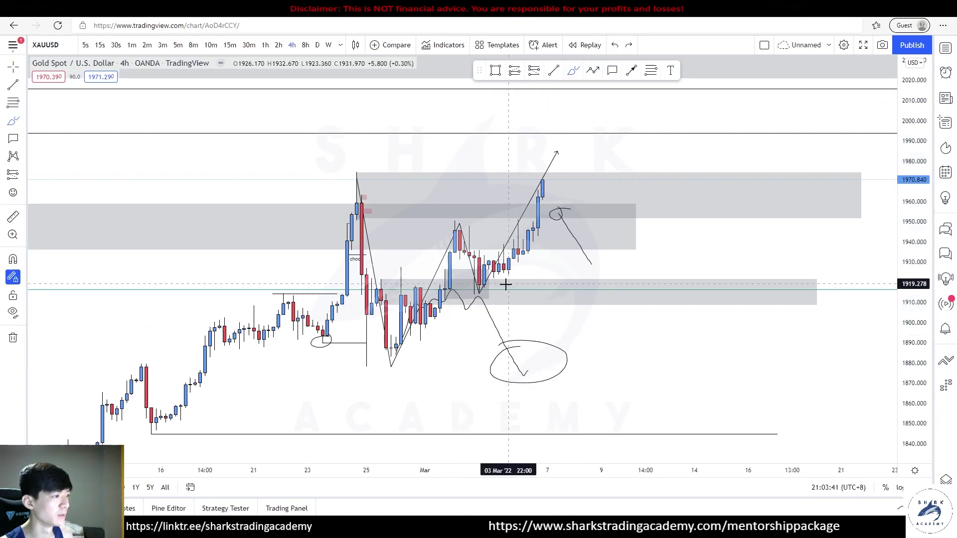
left_click_drag(509, 272, 718, 270)
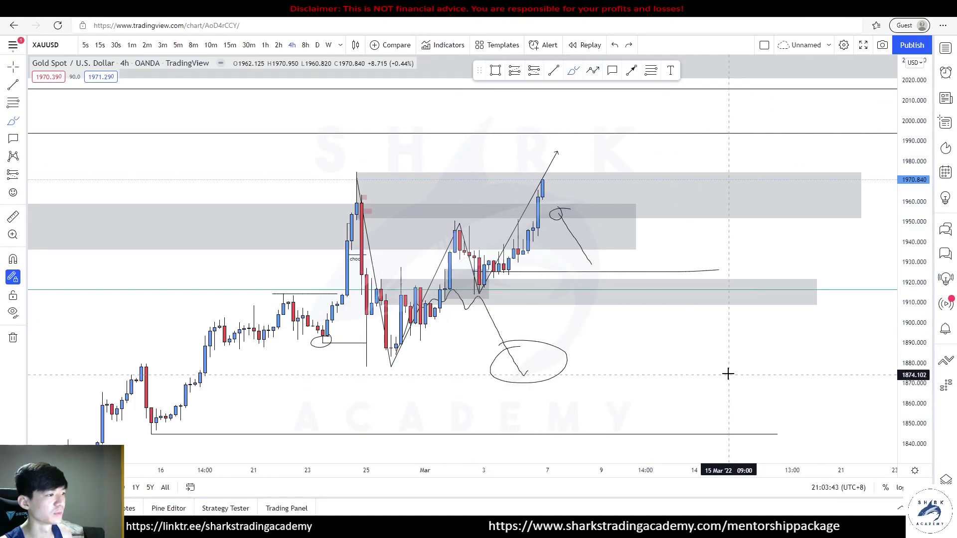
Step: Delete the swing path, the brushed level near 1925, and the old projections, circles and zones around the March price action
left_click(752, 306)
left_click_drag(749, 420, 279, 257)
key("Delete")
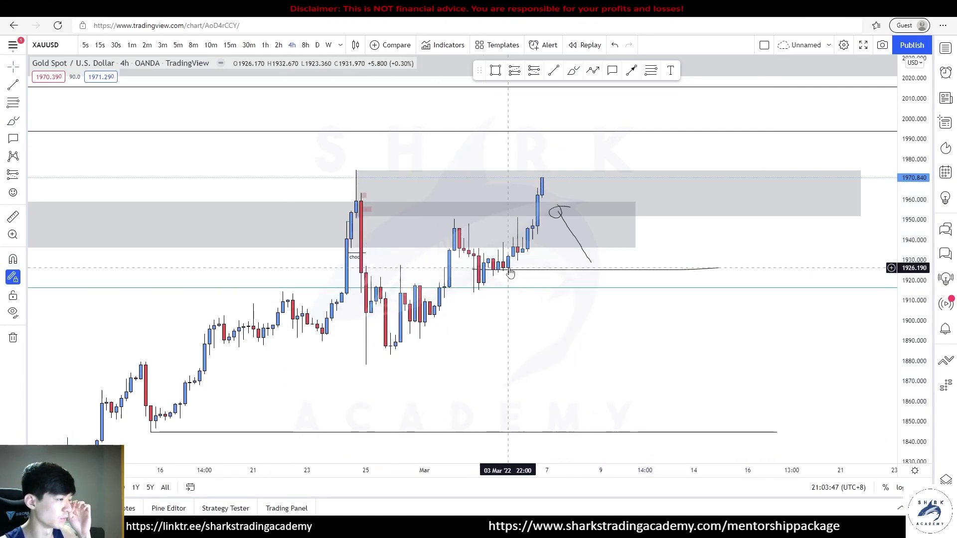
left_click(555, 218)
key("Delete")
left_click(551, 270)
key("Delete")
Step: Draw a swing path from the 24 February high through about 1879, 1949 and 1915 up to about 1985
left_click(556, 113)
left_click(345, 172)
left_click(369, 363)
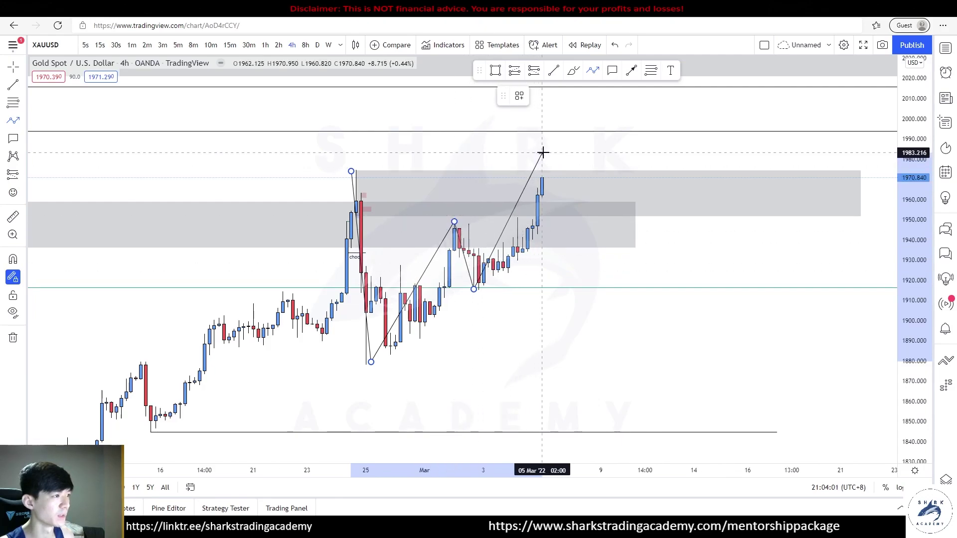
key("Escape")
Step: Box the range from the 2 March high at 1950.136 down to about 1915, and remove the box
left_click(494, 70)
left_click(454, 219)
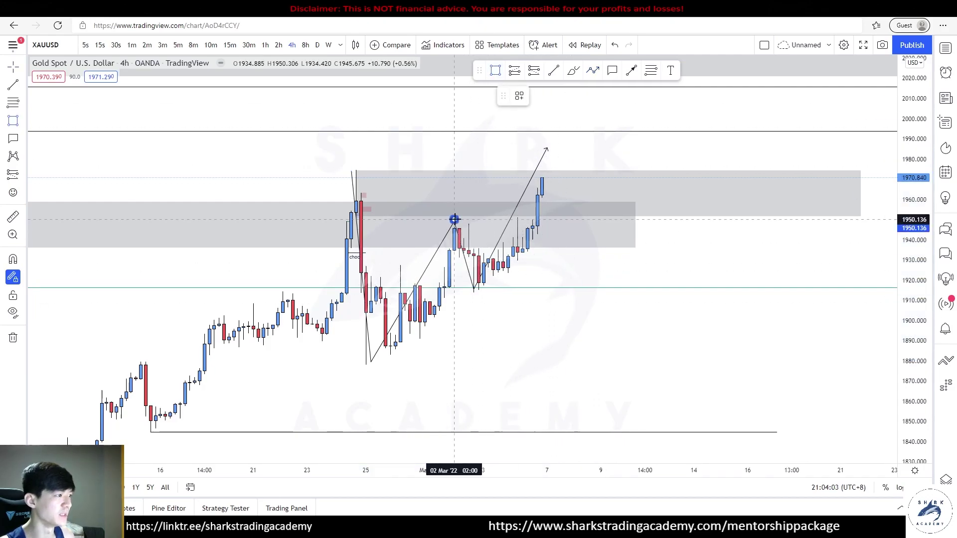
left_click(840, 291)
left_click(808, 337)
left_click_drag(793, 338, 786, 367)
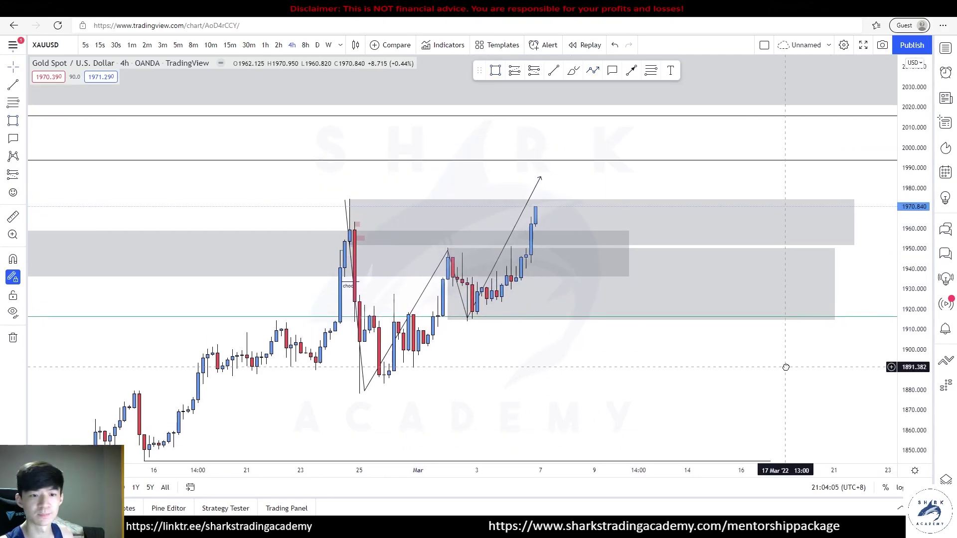
left_click(806, 321)
key("Delete")
Step: Mark a demand zone at 1942.771–1949.925 from 4 March to 21 March 2022 below the latest rally
scroll(538, 166, "up", 2)
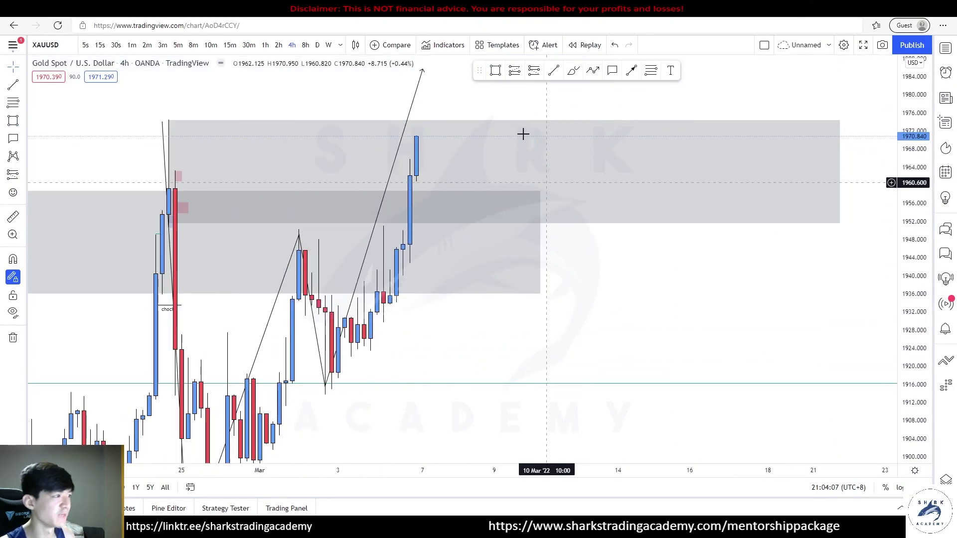
left_click_drag(410, 231, 821, 263)
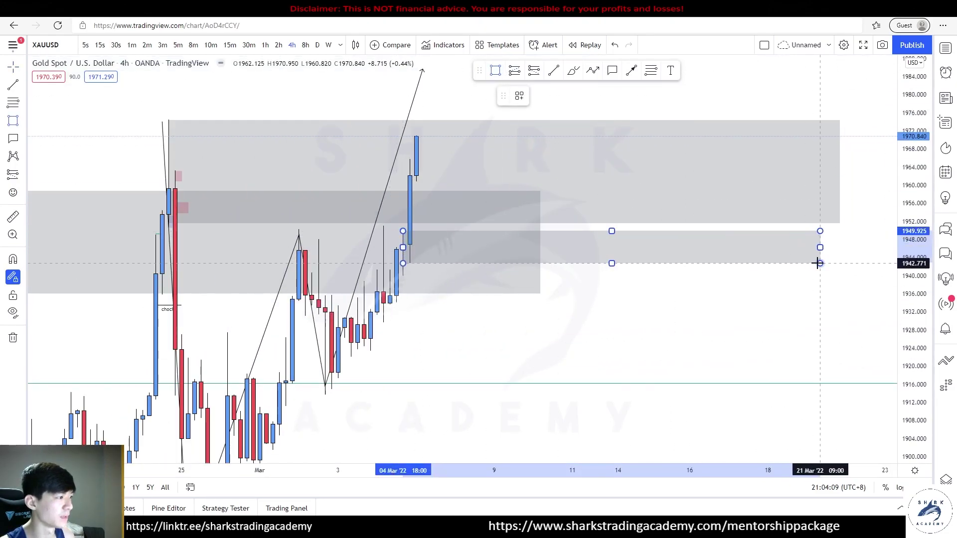
left_click_drag(716, 350, 716, 381)
Step: Brush a projected pullback into the 4 March demand zone, circle the reactions there, and continue the projection into a rally above 1990
left_click(573, 70)
left_click_drag(432, 89, 432, 94)
key("ctrl+z")
left_click_drag(423, 159, 488, 271)
mouse_move(507, 252)
left_mouse_down()
mouse_move(497, 252)
mouse_move(508, 209)
left_mouse_up()
mouse_move(459, 235)
left_mouse_down()
mouse_move(515, 233)
mouse_move(528, 270)
mouse_move(579, 52)
left_mouse_up()
scroll(595, 209, "down", 3)
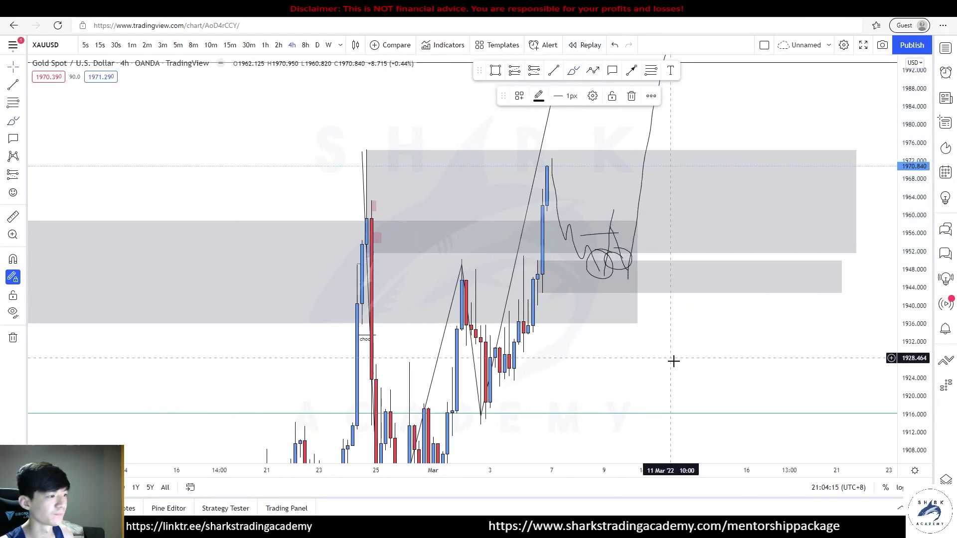
key("Escape")
Step: Switch to the 1-hour timeframe and mark a small demand zone at about 1917.4–1921.9 from 3 March 2022
left_click_drag(648, 364, 667, 266)
scroll(508, 272, "up", 1)
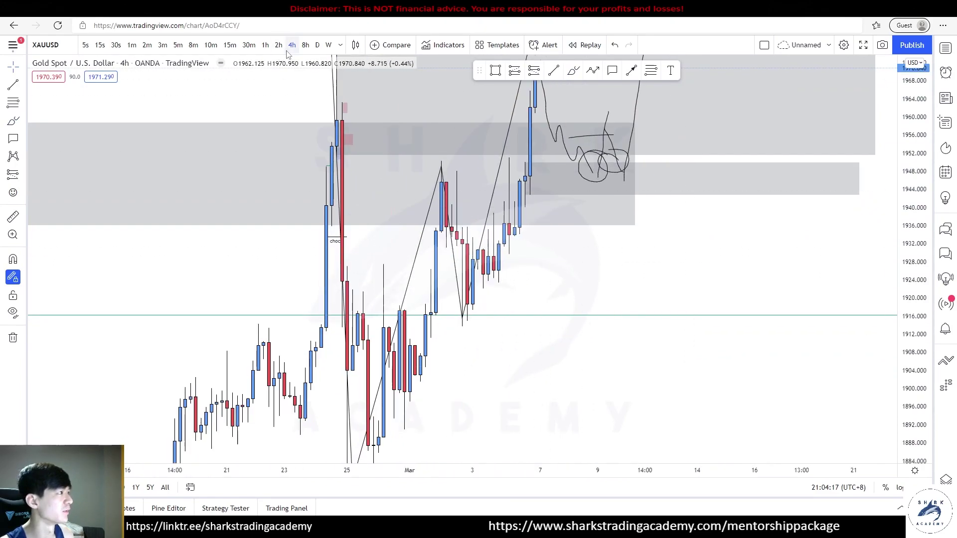
left_click(278, 44)
left_click(265, 46)
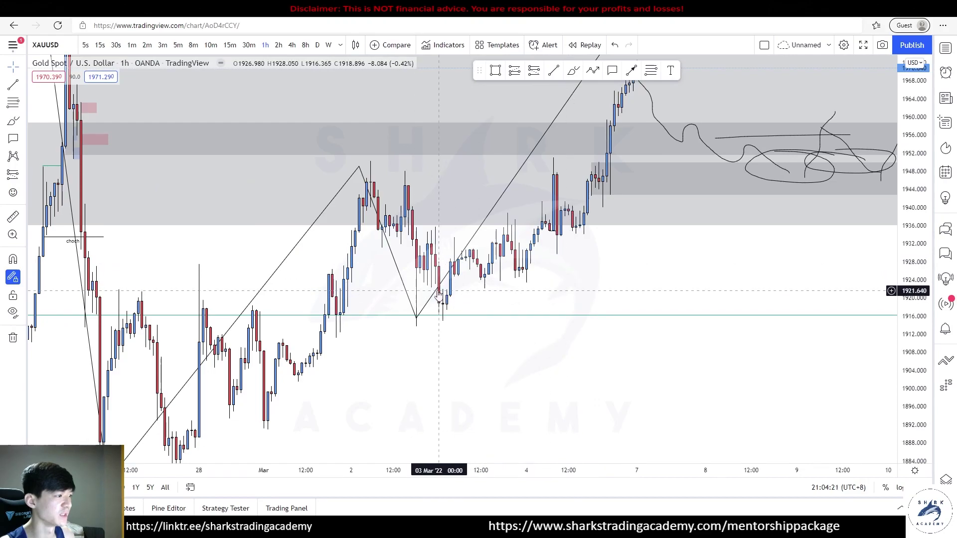
scroll(743, 267, "up", 3)
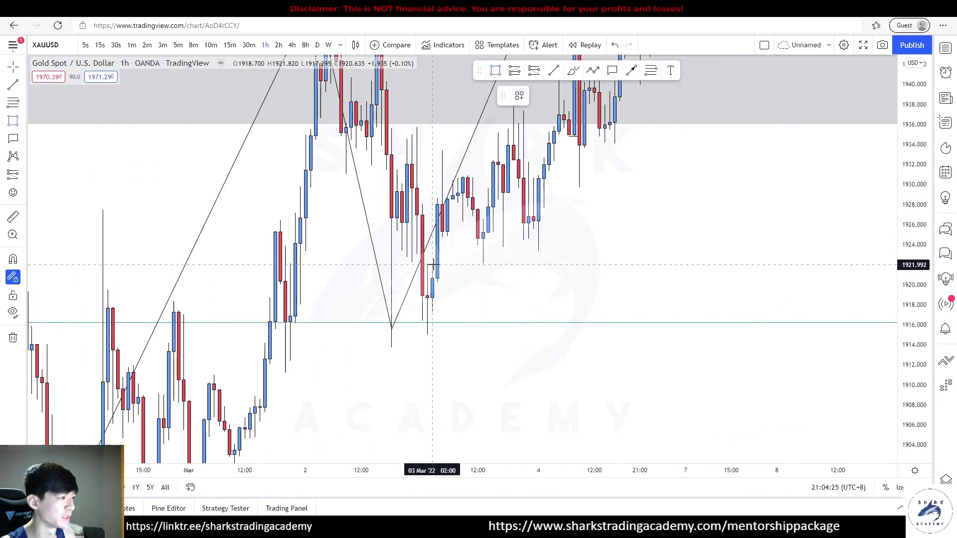
left_click_drag(444, 279, 466, 310)
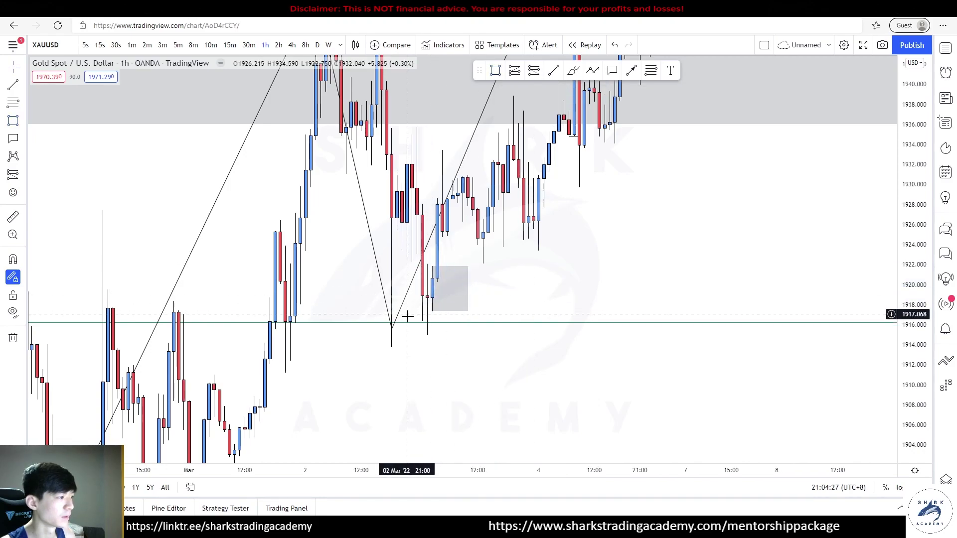
Step: Delete the swing path and extend the 3 March demand zone forward to about 9 March
left_click(394, 325)
key("Delete")
scroll(498, 324, "down", 3)
left_click_drag(913, 324, 912, 379)
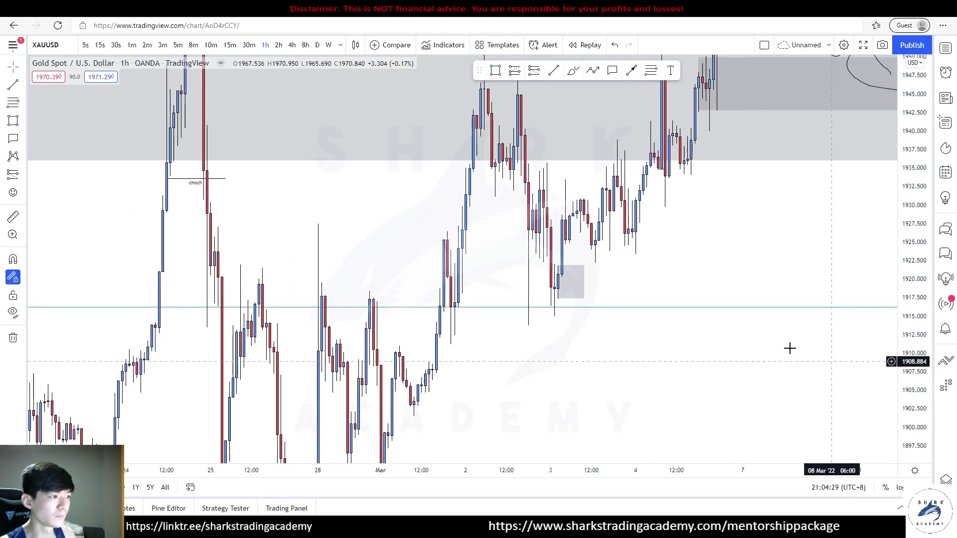
left_click_drag(584, 281, 895, 281)
left_click(538, 260)
left_click_drag(710, 269, 498, 268)
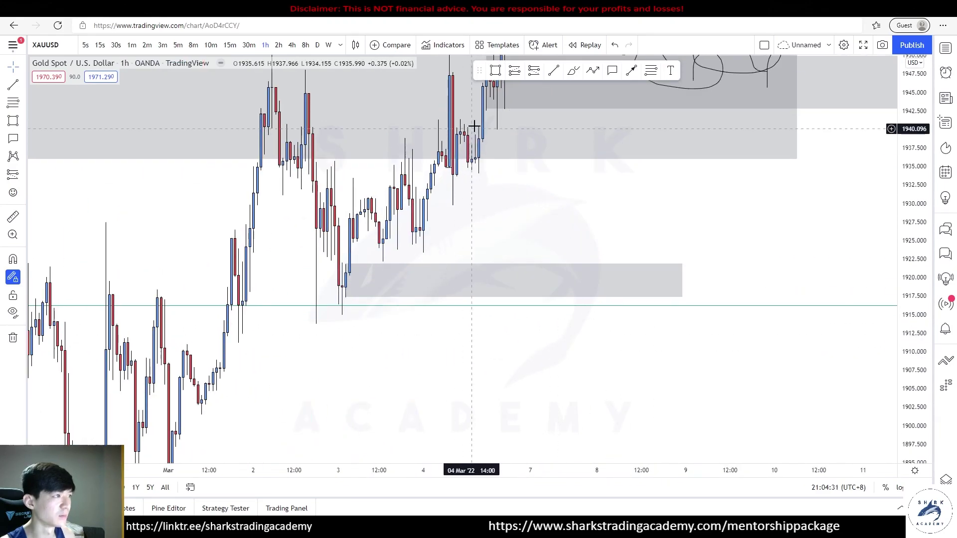
Step: Draw a rising trend line under the 3 and 4 March lows from 1922.136, and extend the demand zone below it past 15 March
left_click(381, 258)
left_click(501, 235)
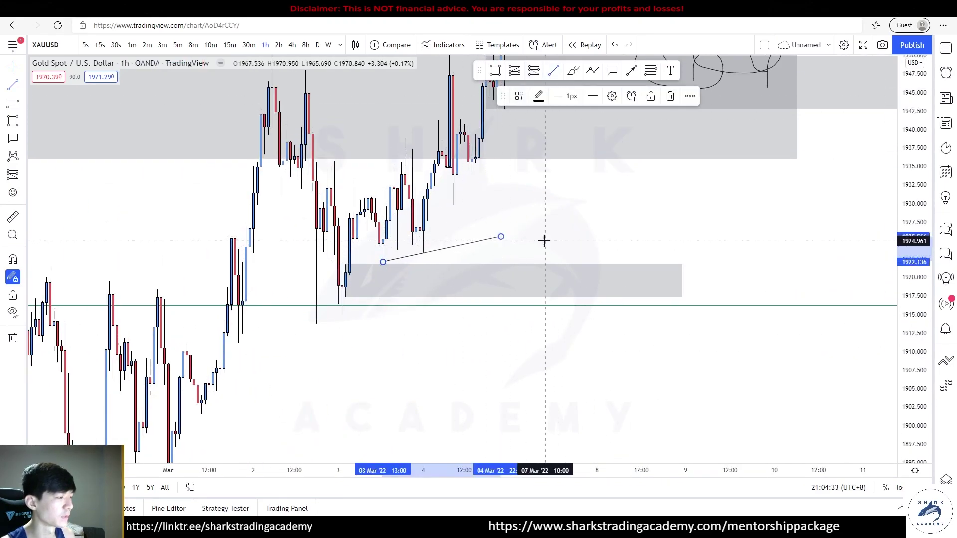
left_click_drag(542, 239, 284, 256)
scroll(626, 234, "down", 2)
left_click_drag(573, 297, 888, 296)
left_click(658, 184)
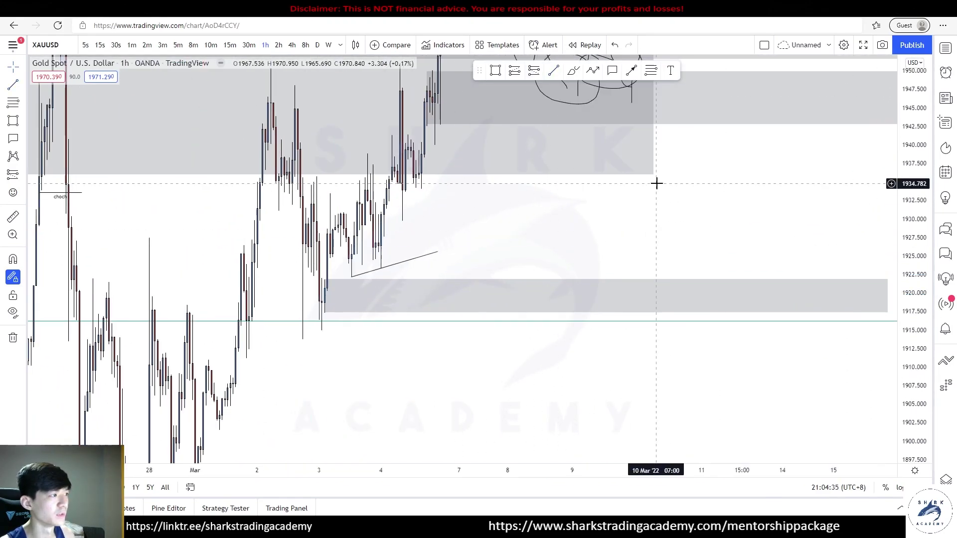
Step: Circle the 24 February high with a brushed level near 1975, and circle the price action at the 4 March demand zone
scroll(657, 184, "down", 3)
left_click_drag(910, 244, 910, 340)
left_click_drag(669, 251, 560, 318)
left_click(572, 71)
mouse_move(171, 90)
left_mouse_down()
mouse_move(139, 84)
mouse_move(509, 78)
left_mouse_up()
left_click_drag(447, 218, 416, 197)
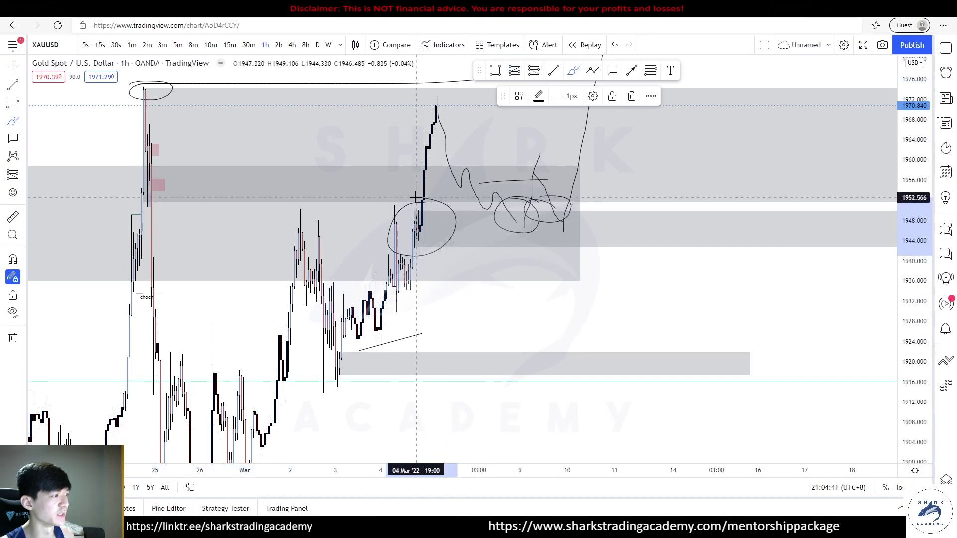
Step: Circle the lower demand zone near 1921, brush short strokes along the 3–4 March rise, and undo the large oval around it
left_click_drag(477, 342, 486, 342)
left_click_drag(413, 253, 443, 274)
mouse_move(439, 254)
left_mouse_down()
mouse_move(410, 273)
mouse_move(392, 303)
left_mouse_up()
mouse_move(386, 296)
left_mouse_down()
mouse_move(419, 320)
mouse_move(362, 327)
left_mouse_up()
mouse_move(403, 259)
left_mouse_down()
mouse_move(336, 320)
mouse_move(374, 261)
left_mouse_up()
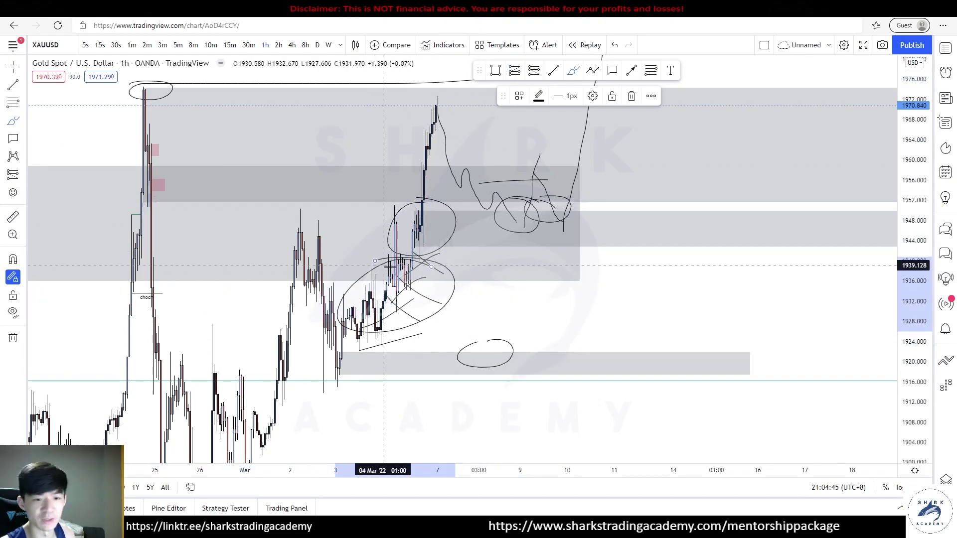
key("ctrl+z")
Step: Recolour the 1942.771–1949.925 demand zone from 4 March pink
left_click(457, 228)
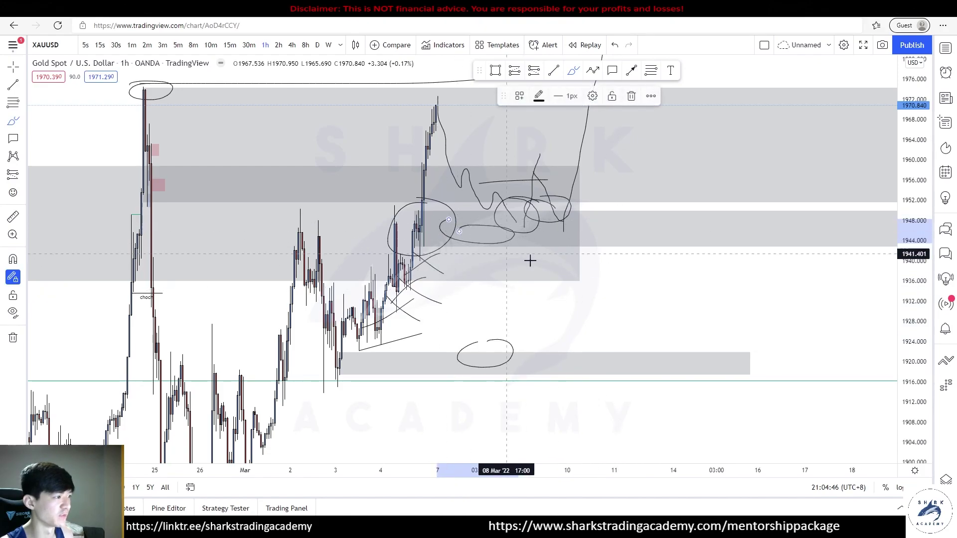
right_click(601, 252)
mouse_move(641, 262)
left_click(693, 348)
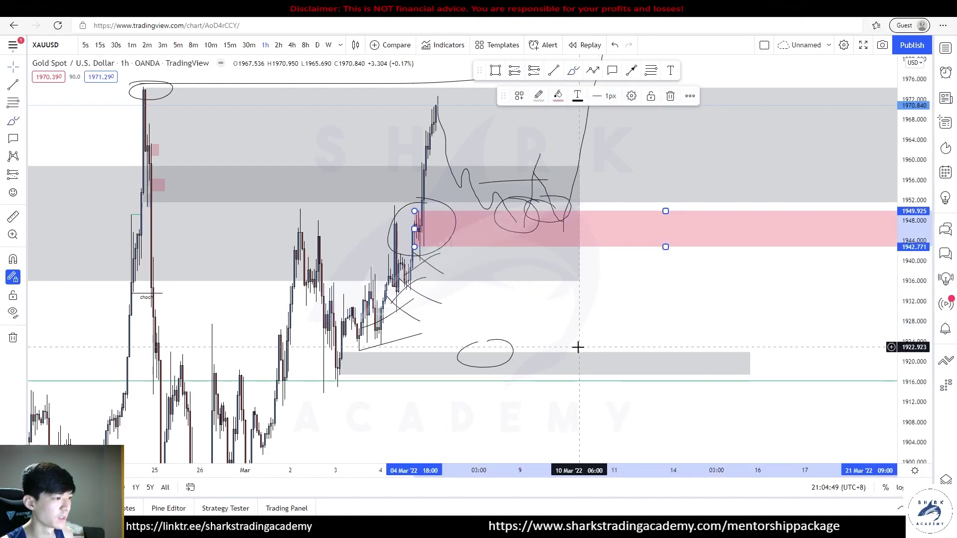
Step: Recolour the lower demand zone near 1920 from 3 March pink
left_click(563, 362)
right_click(560, 356)
mouse_move(588, 362)
left_click(669, 437)
scroll(669, 438, "down", 2)
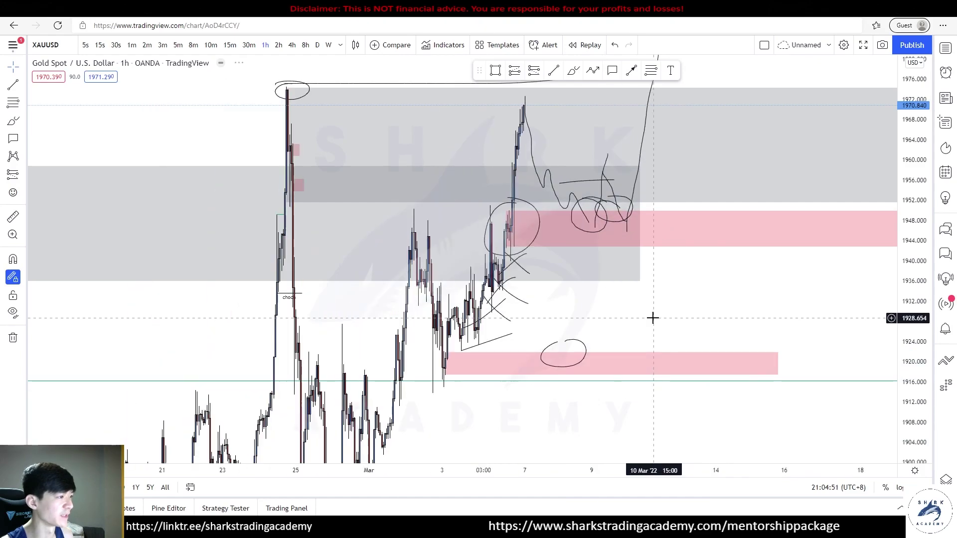
Step: Switch the gold chart to the 4-hour timeframe and examine both pink demand zones against the grey supply zones
left_click(292, 45)
left_click_drag(458, 228, 633, 230)
left_click_drag(639, 296, 787, 305)
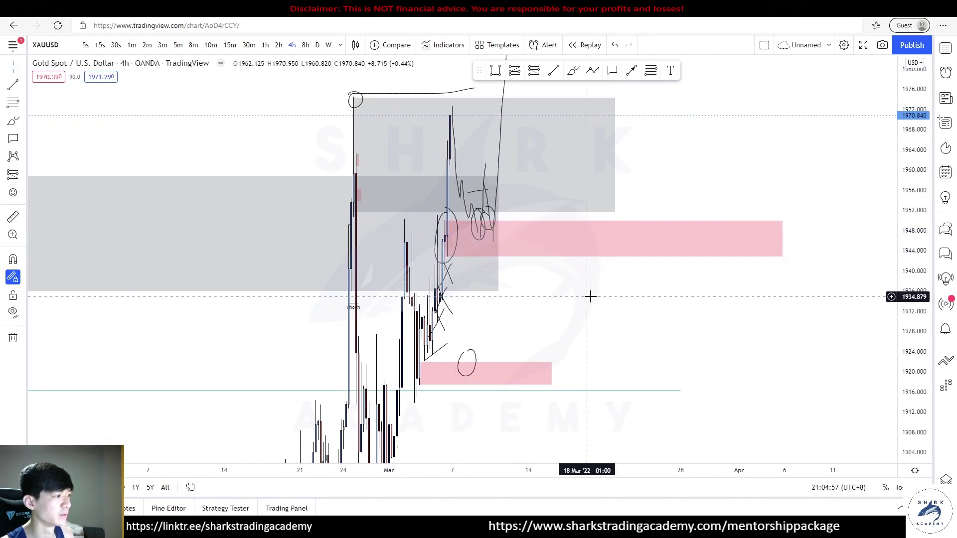
left_click_drag(587, 297, 836, 294)
scroll(835, 304, "up", 5)
left_click_drag(912, 304, 912, 393)
left_click_drag(609, 279, 503, 331)
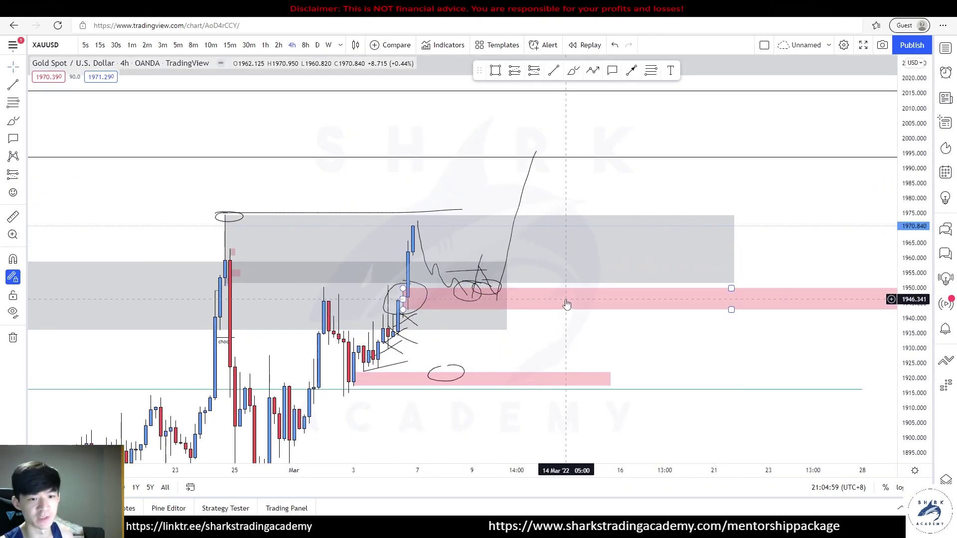
scroll(567, 304, "left", 3)
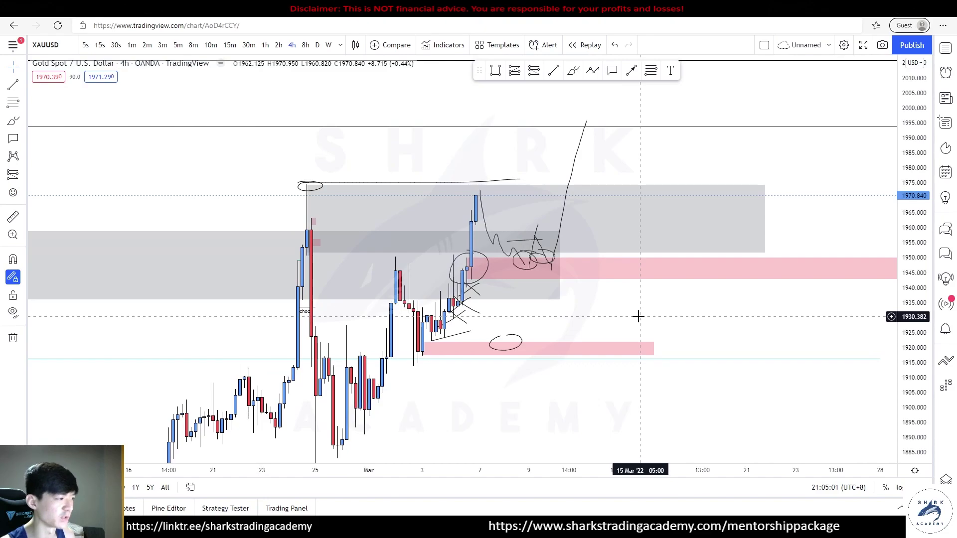
scroll(698, 305, "left", 3)
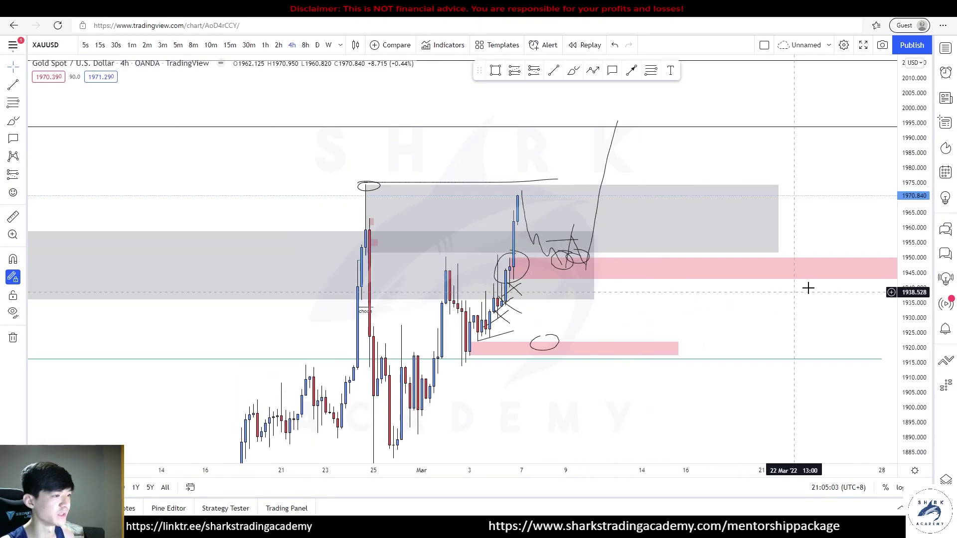
left_click_drag(765, 310, 660, 288)
left_click_drag(912, 319, 912, 199)
left_click_drag(618, 238, 714, 229)
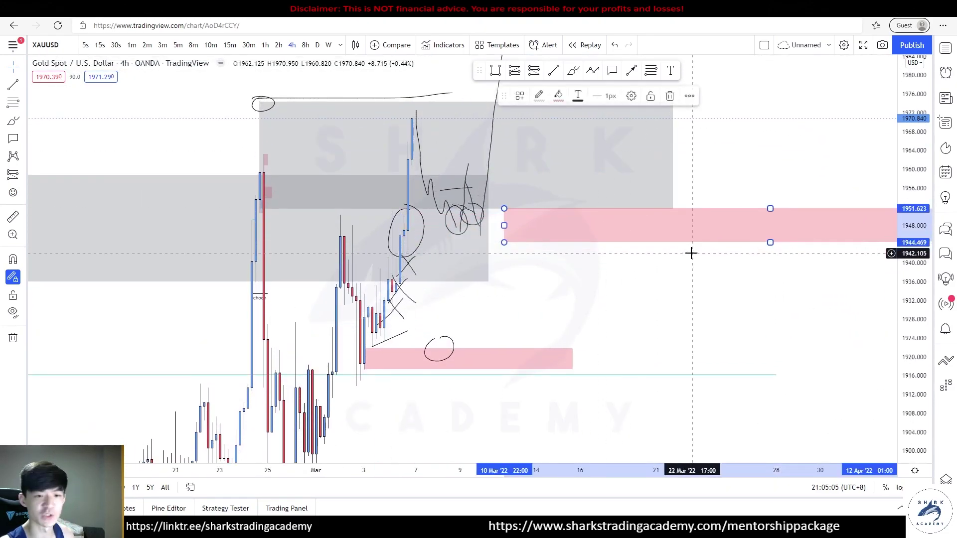
scroll(693, 254, "up", 3)
left_click_drag(912, 267, 912, 306)
left_click(504, 259)
key("ctrl+z")
key("ctrl+z")
scroll(469, 281, "down", 3)
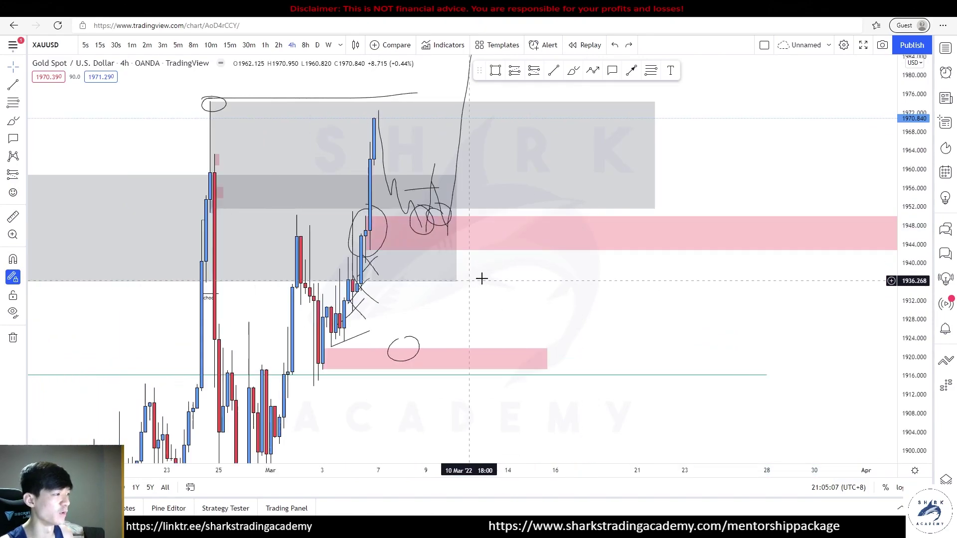
Step: Brush trial marks around the upper pink demand zone and up from the late-February lows, and undo each one
left_click_drag(669, 298, 773, 168)
scroll(777, 174, "down", 2)
left_click_drag(912, 294, 912, 441)
left_click_drag(797, 335, 755, 354)
scroll(722, 352, "up", 3)
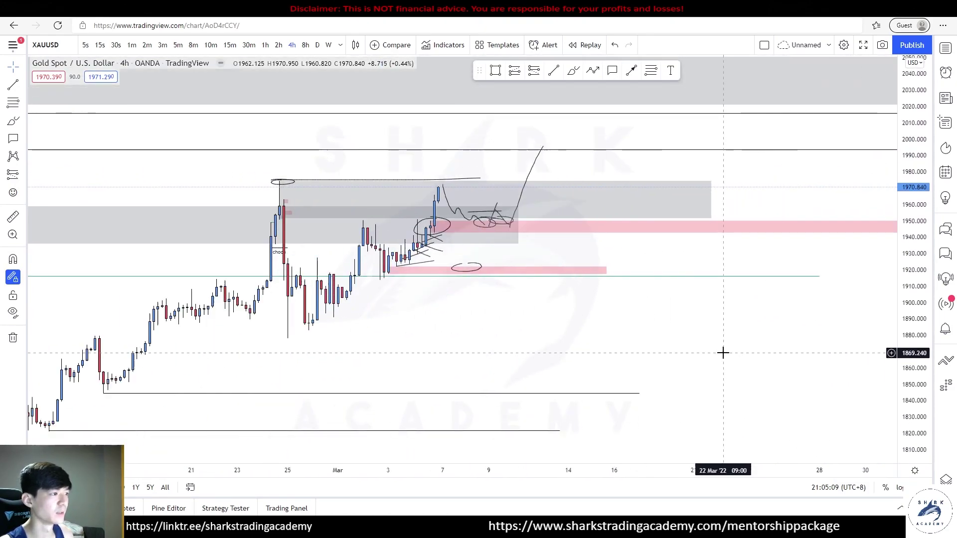
left_click(573, 71)
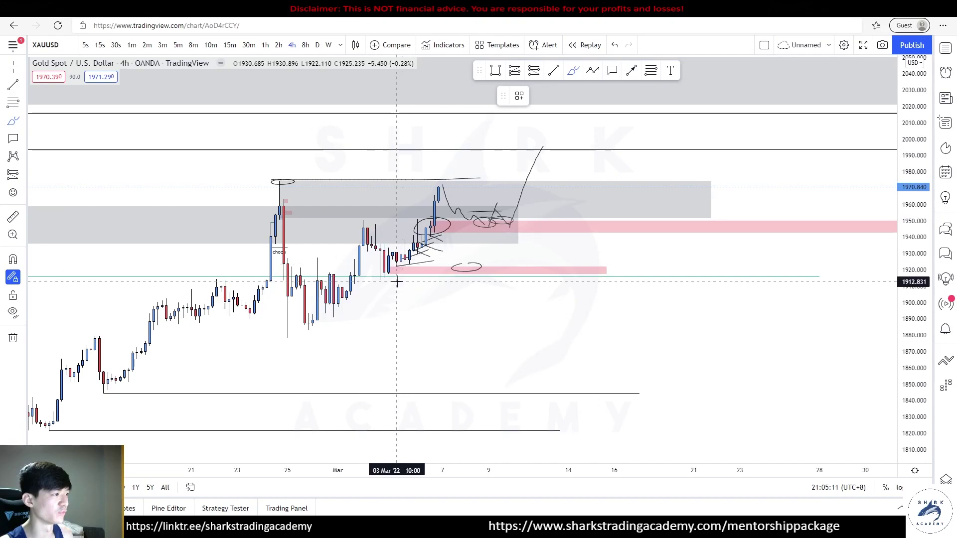
left_click_drag(519, 217, 451, 219)
key("ctrl+z")
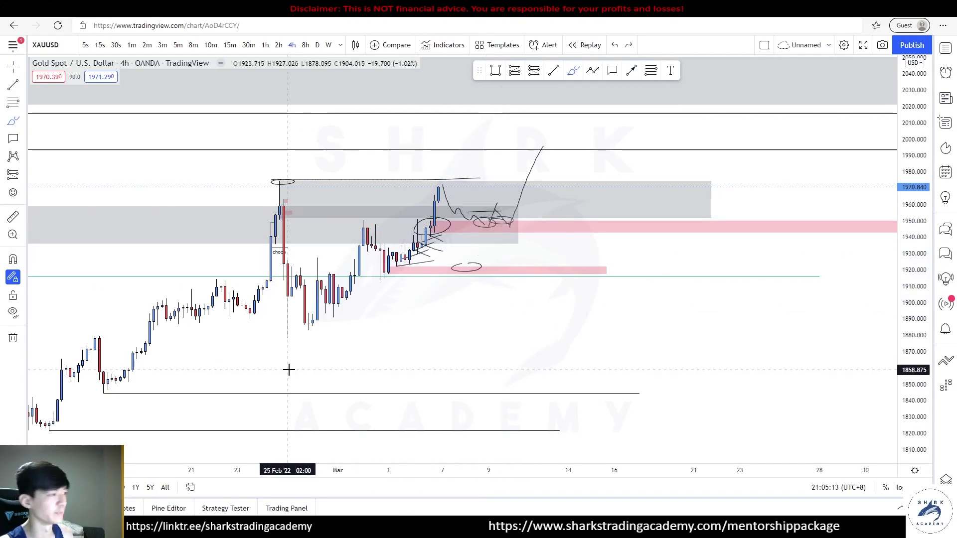
left_click_drag(301, 348, 395, 233)
key("ctrl+z")
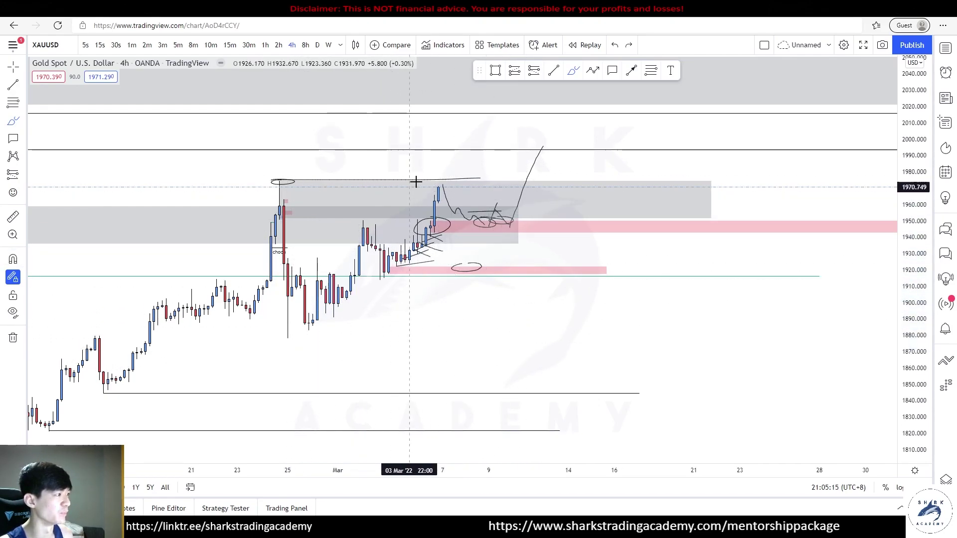
Step: Circle the late-February lows and the area above the 24 February high, and undo the brush marks
mouse_move(330, 333)
left_mouse_down()
mouse_move(311, 336)
mouse_move(288, 295)
left_mouse_up()
mouse_move(438, 153)
left_mouse_down()
mouse_move(472, 156)
mouse_move(422, 145)
left_mouse_up()
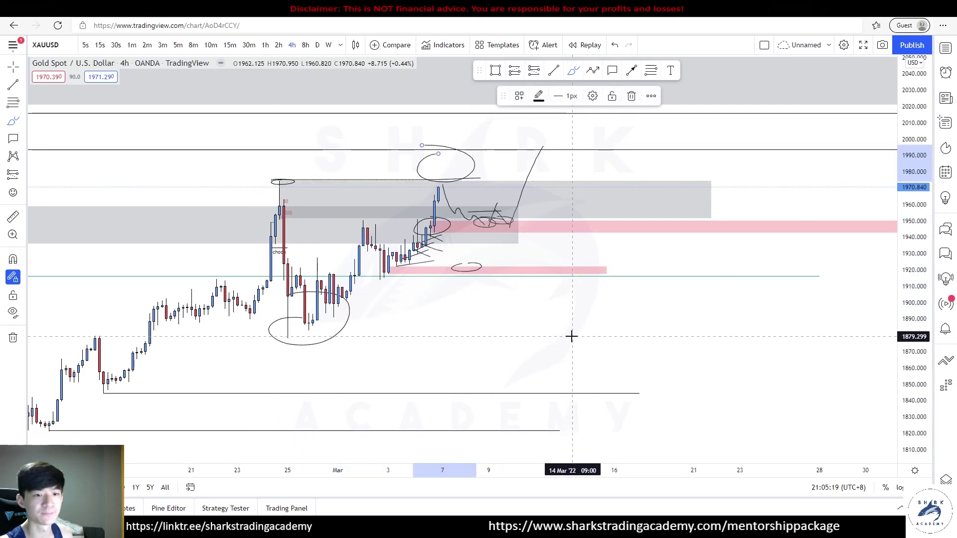
key("ctrl+z")
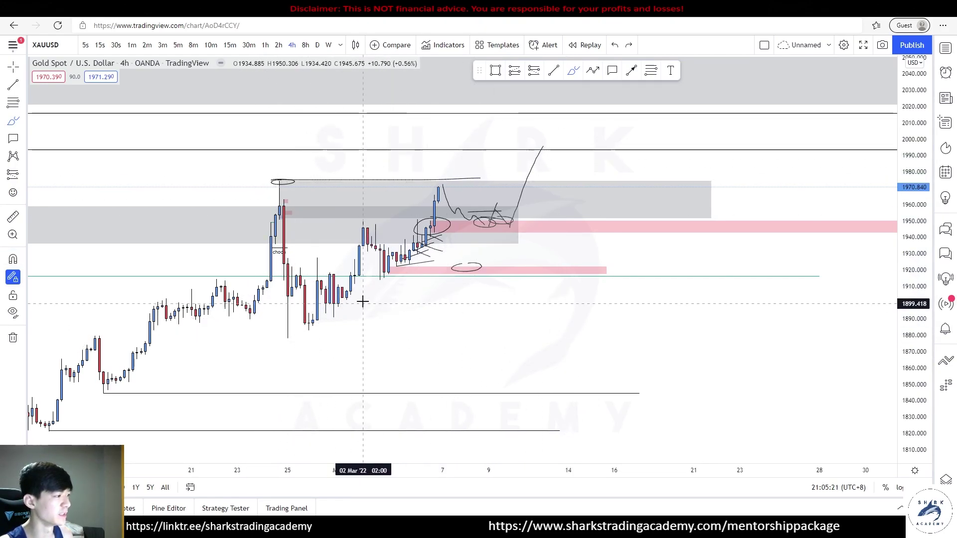
left_click_drag(468, 256, 423, 192)
key("ctrl+z")
Step: Brush a projected path dipping into the lower pink demand zone, rising to the upper pink zone and on to about 1974
scroll(818, 344, "down", 3)
left_click_drag(902, 362, 901, 152)
scroll(747, 234, "up", 4)
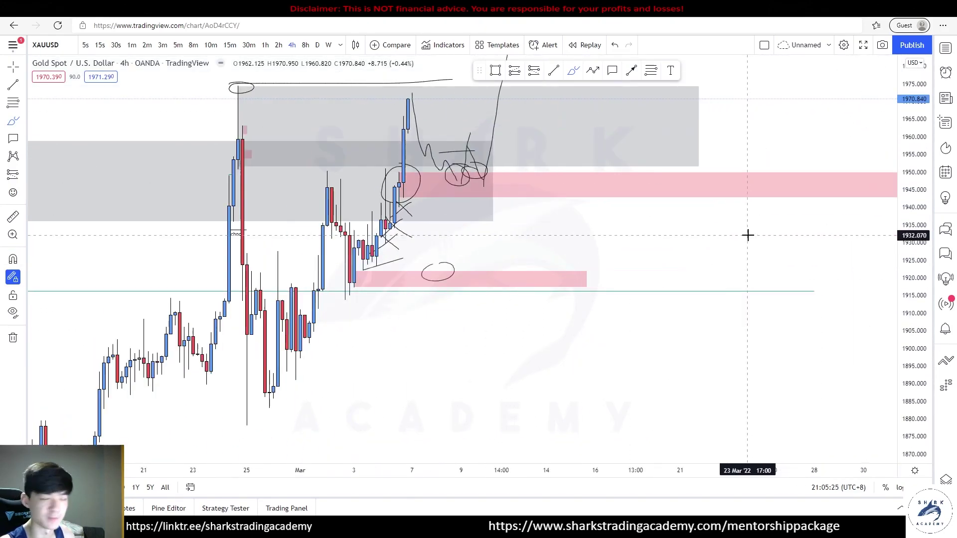
left_click_drag(370, 265, 528, 87)
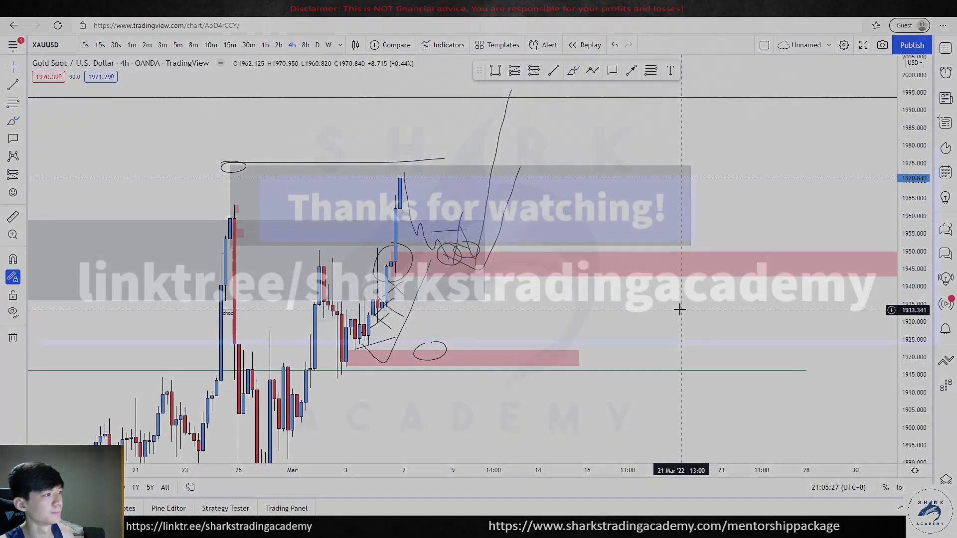